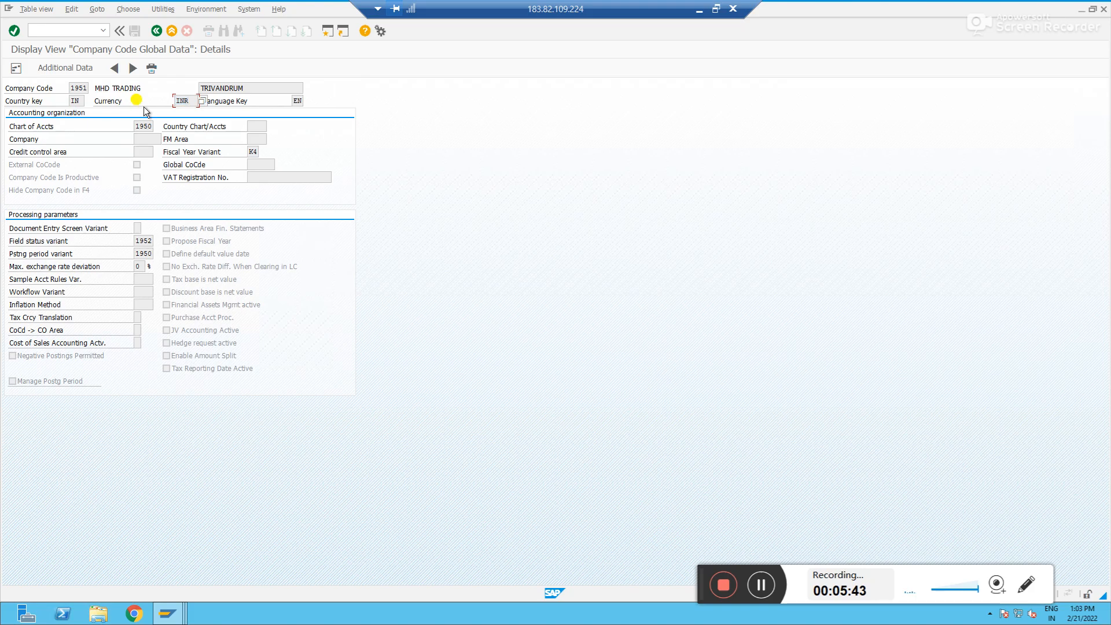
# Check the company code's country key and currency, then open transaction FS00 to edit G/L accounts centrally
pyautogui.click(84, 87)
pyautogui.click(75, 101)
pyautogui.click(190, 100)
pyautogui.hotkey('ctrl', '/')
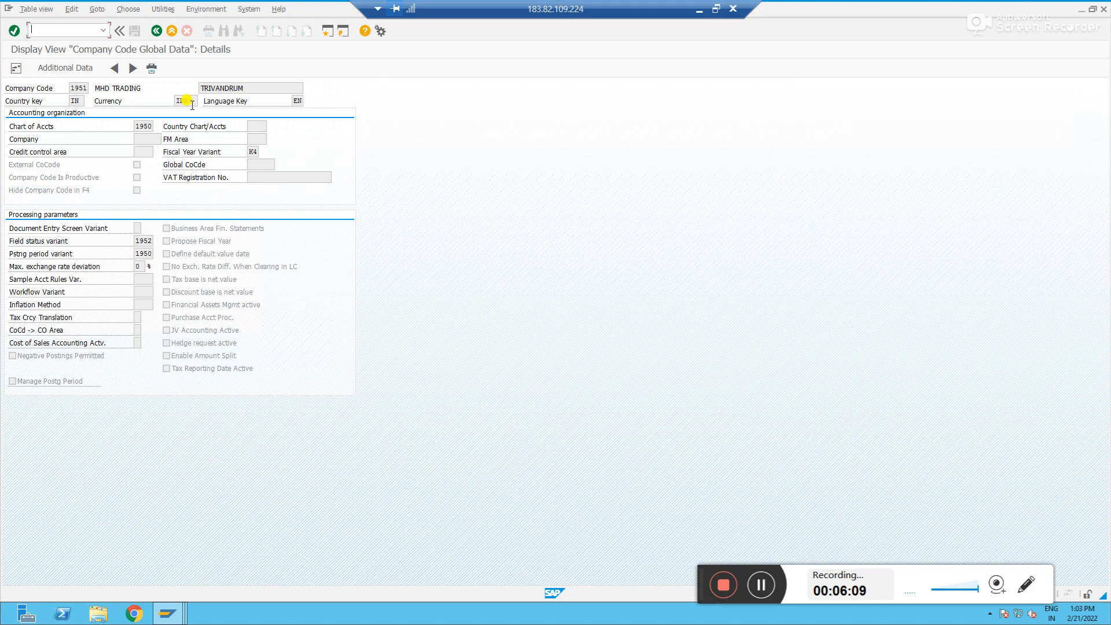
pyautogui.write('/nfs00')
pyautogui.press('Return')
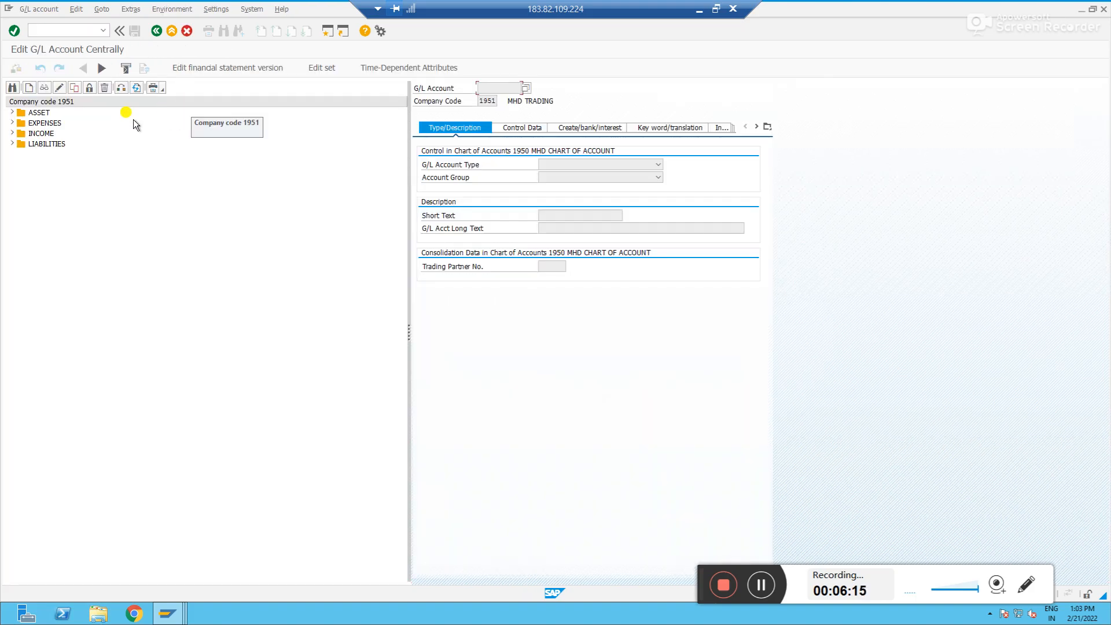
# Confirm company code 1951 and expand the ASSET group to view its existing accounts
pyautogui.click(120, 88)
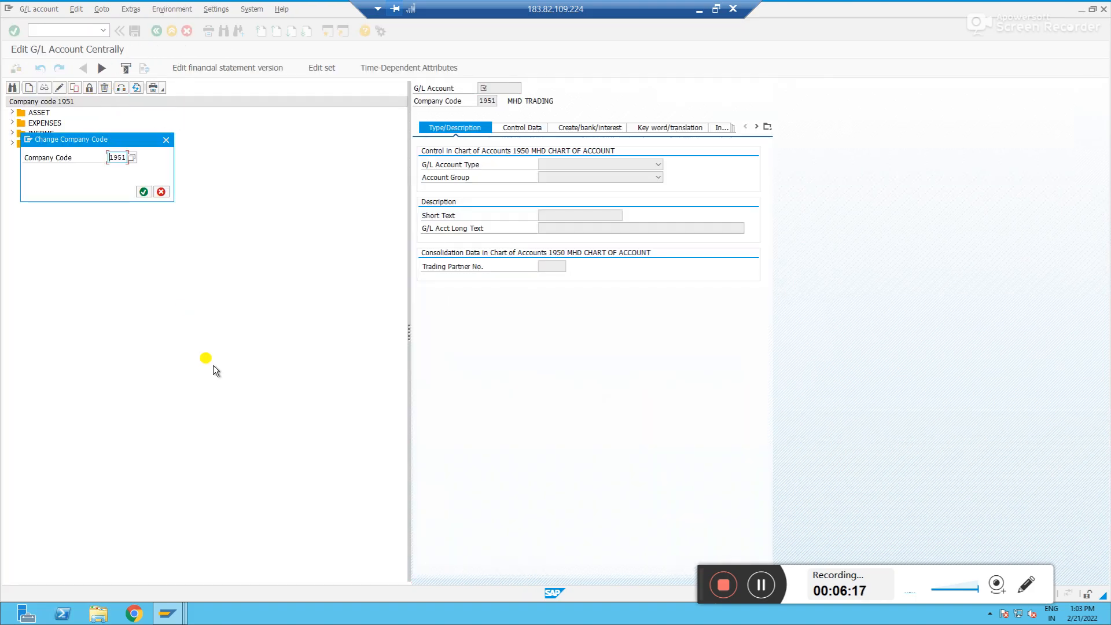
pyautogui.press('Return')
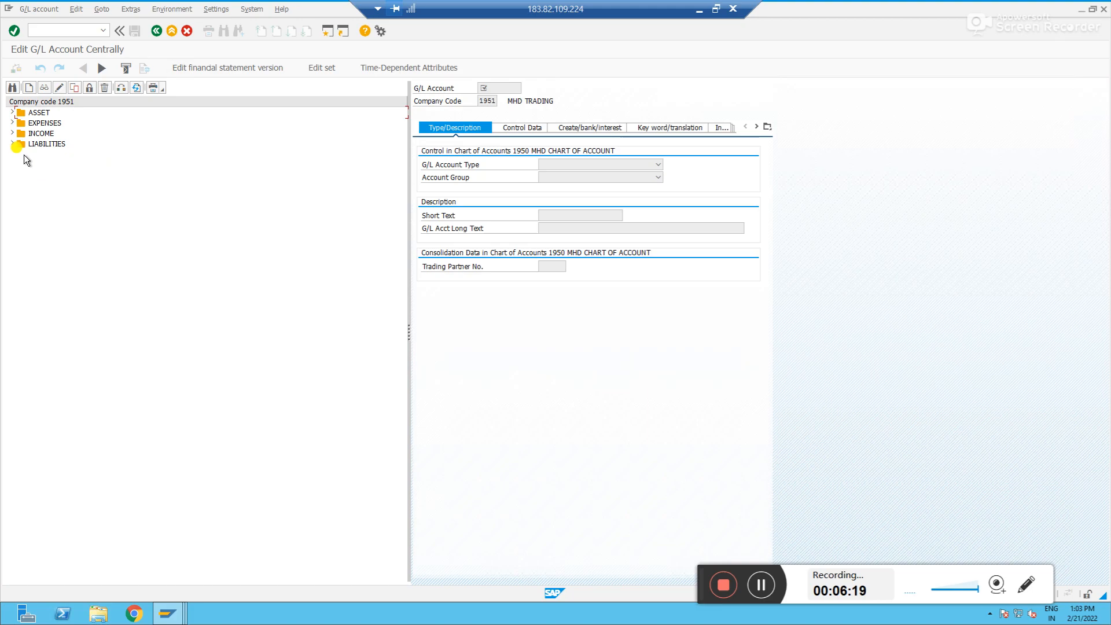
pyautogui.click(13, 113)
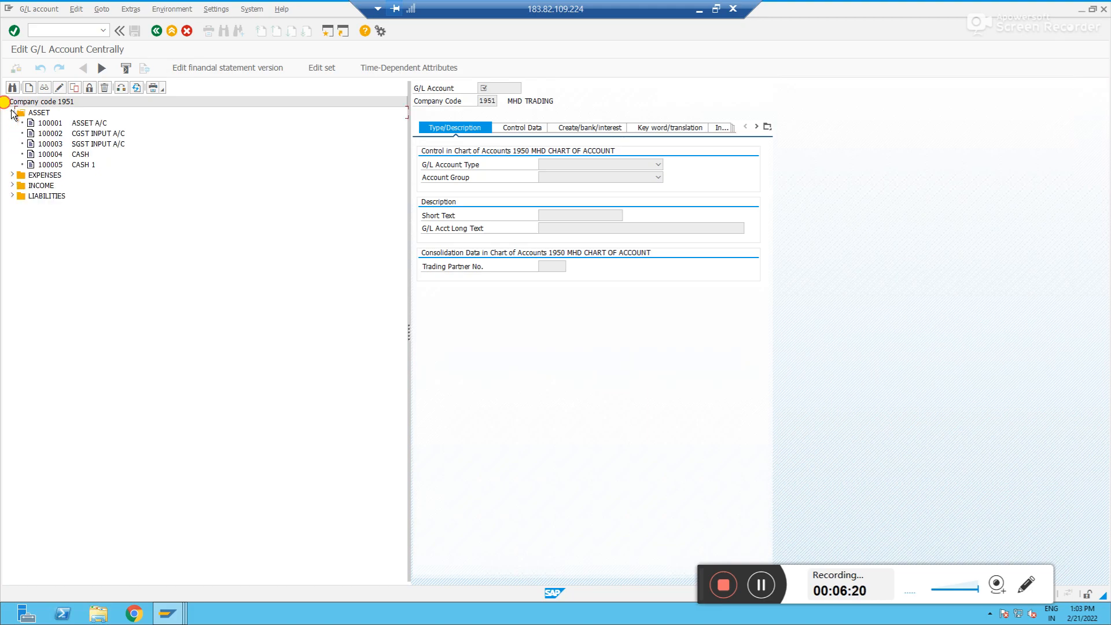
pyautogui.click(57, 166)
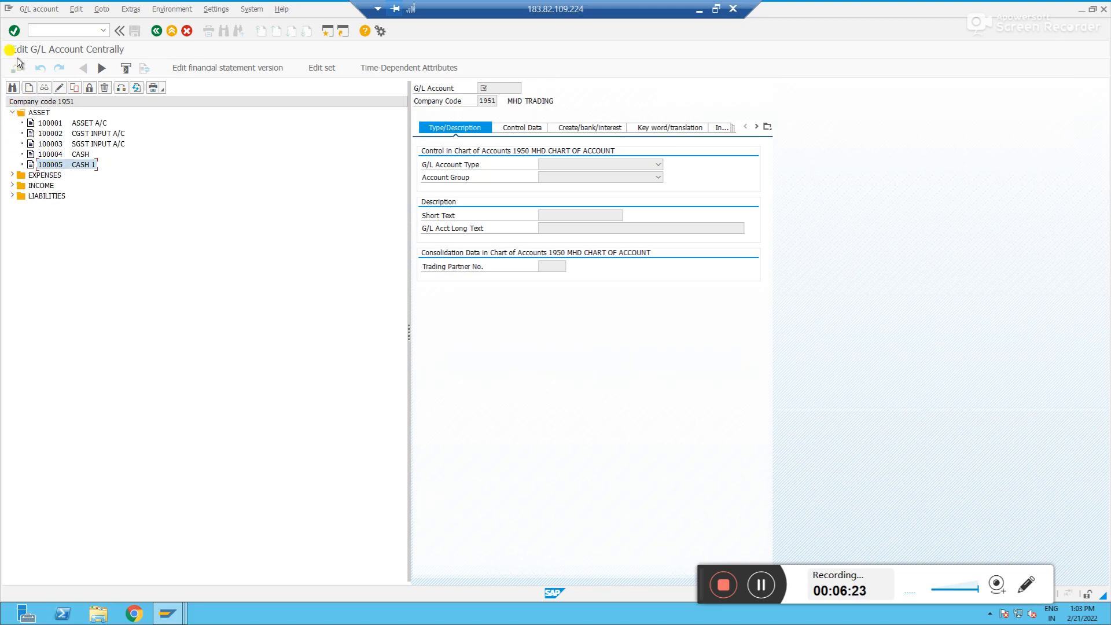
# Start creating a new G/L account 100006 in company code 1951
pyautogui.click(30, 90)
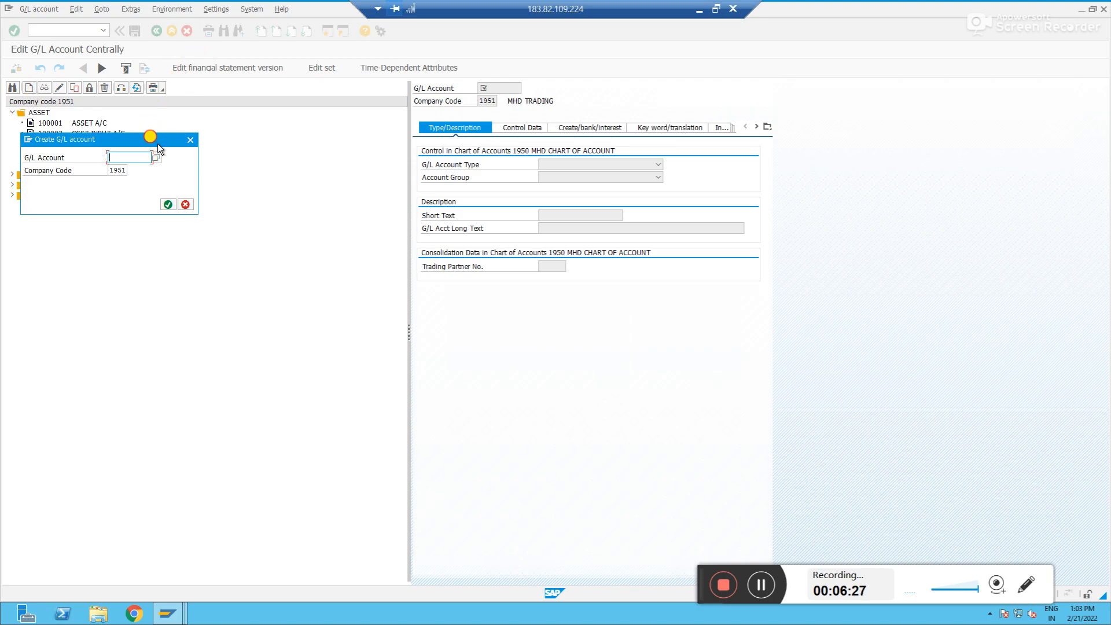
pyautogui.moveTo(157, 143); pyautogui.dragTo(294, 131)
pyautogui.write('100005')
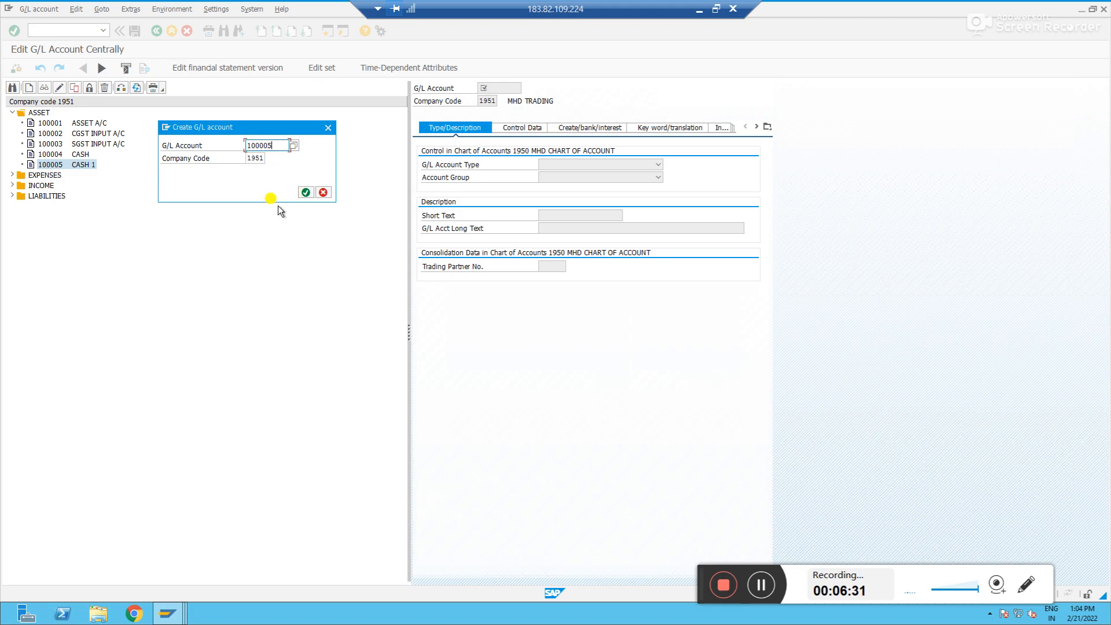
pyautogui.press('BackSpace')
pyautogui.write('6')
pyautogui.press('Return')
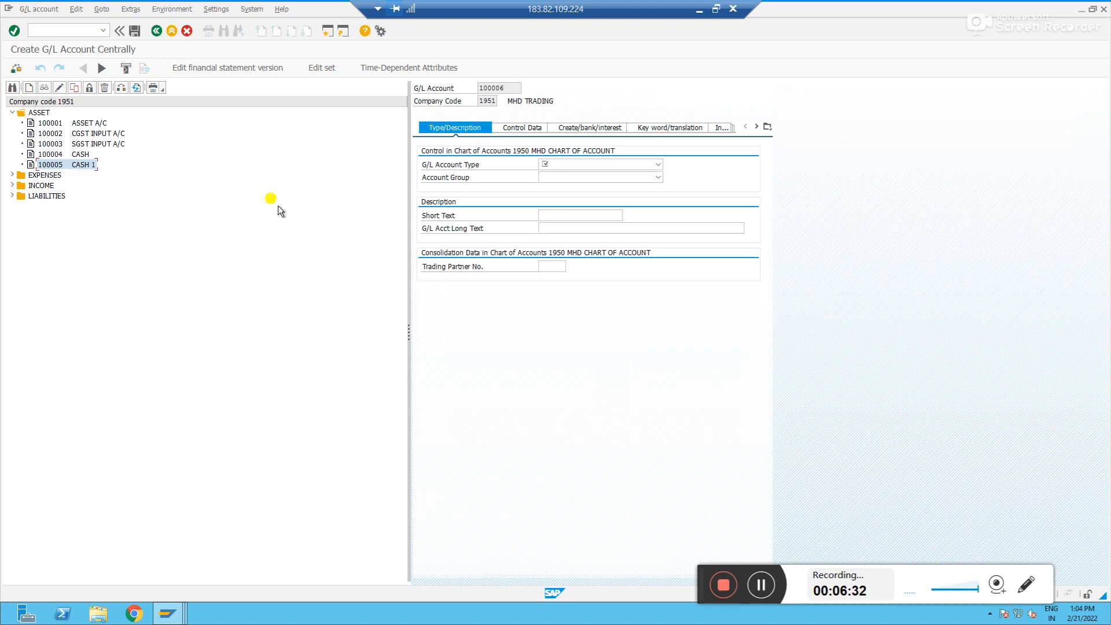
# Set the G/L account type to Balance Sheet Account and the account group to ASSET
pyautogui.click(634, 165)
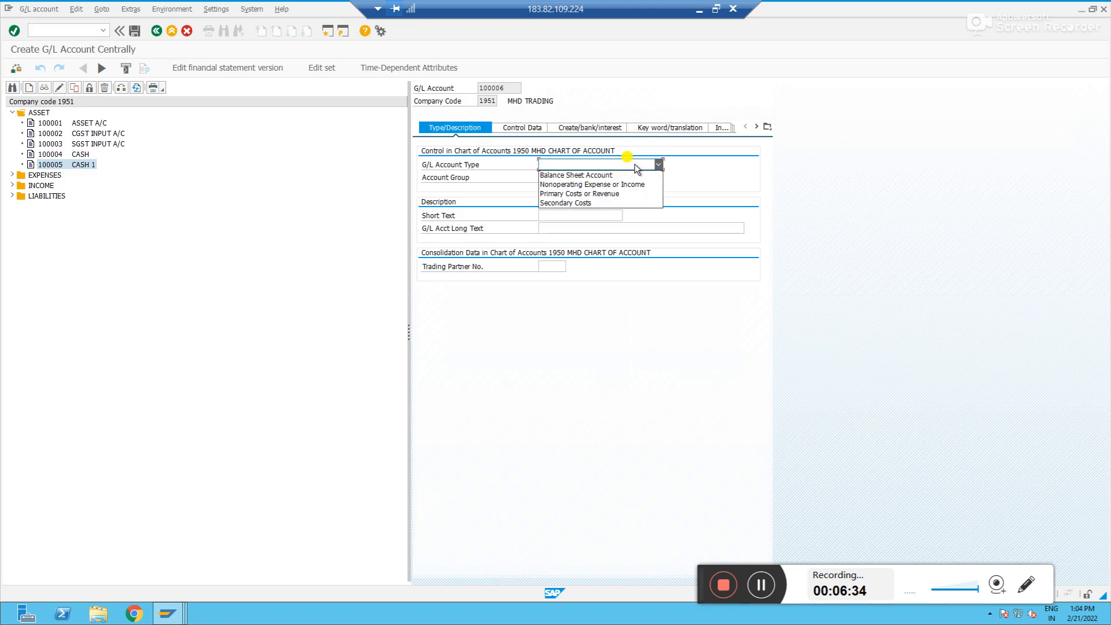
pyautogui.click(605, 175)
pyautogui.click(580, 177)
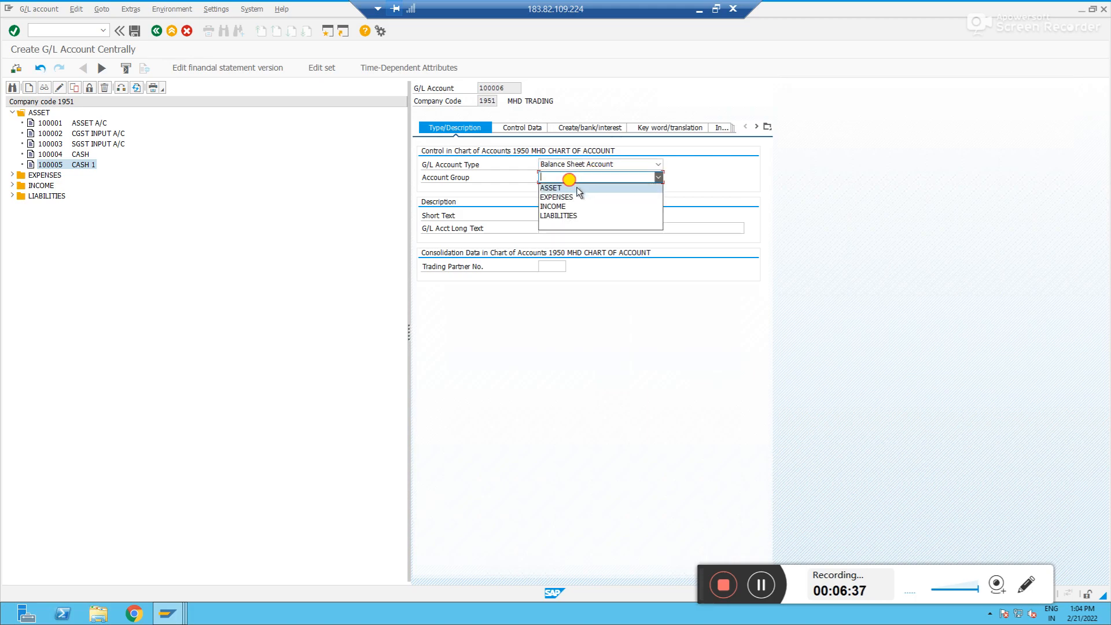
pyautogui.click(576, 188)
# Enter "Prepaid Insurance" as both the short text and the long text of the account
pyautogui.click(566, 218)
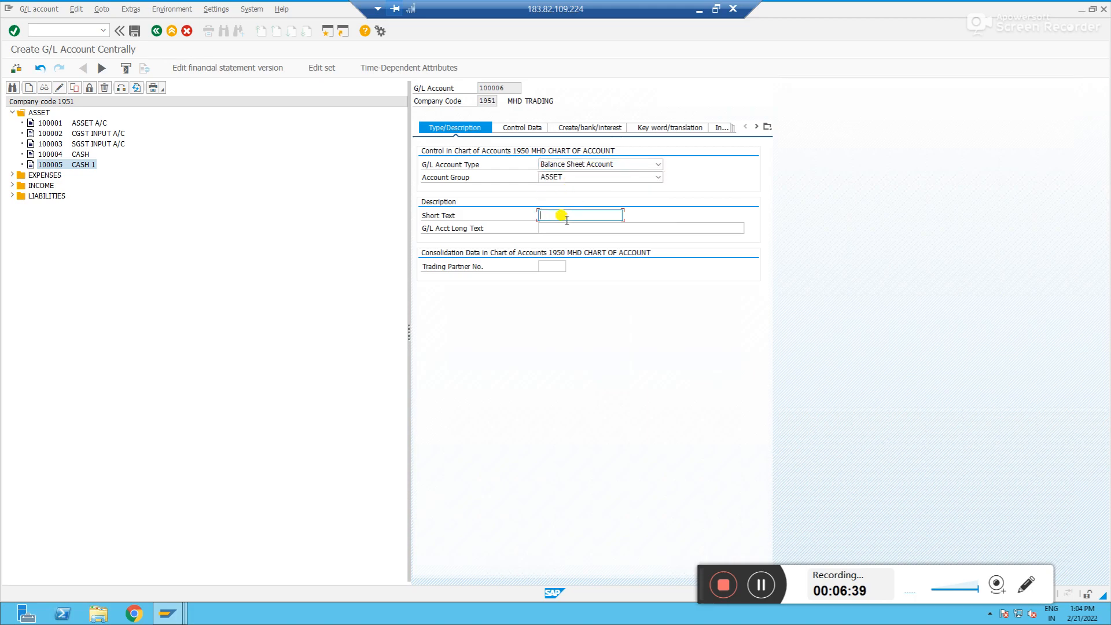
pyautogui.write('Prepaid Insura')
pyautogui.press('Tab')
pyautogui.write('Prepaid INsurance')
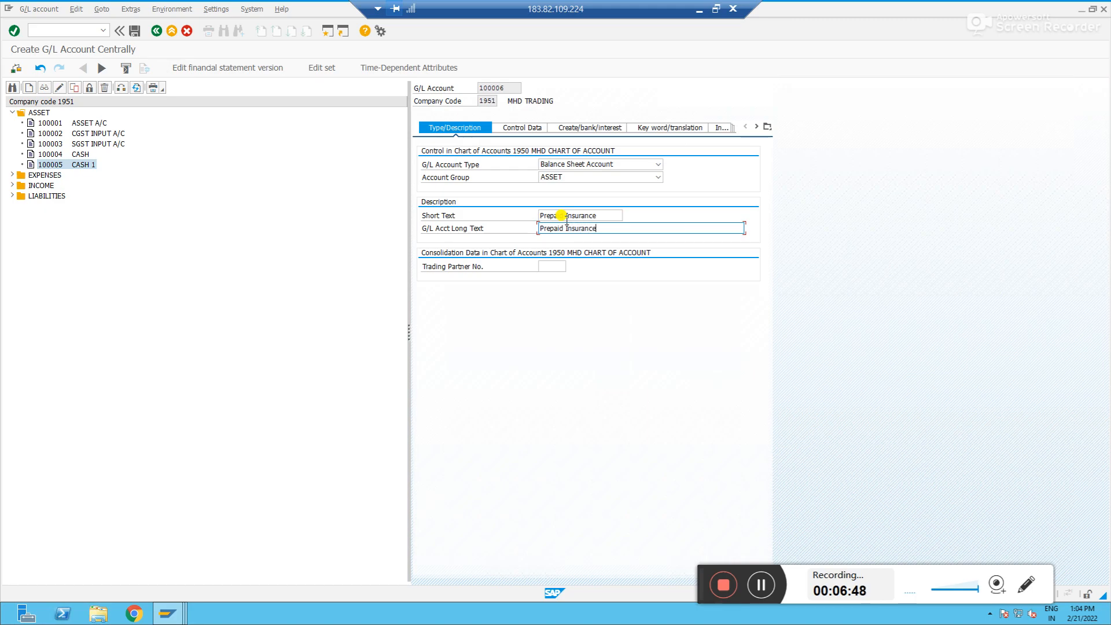
pyautogui.press('Return')
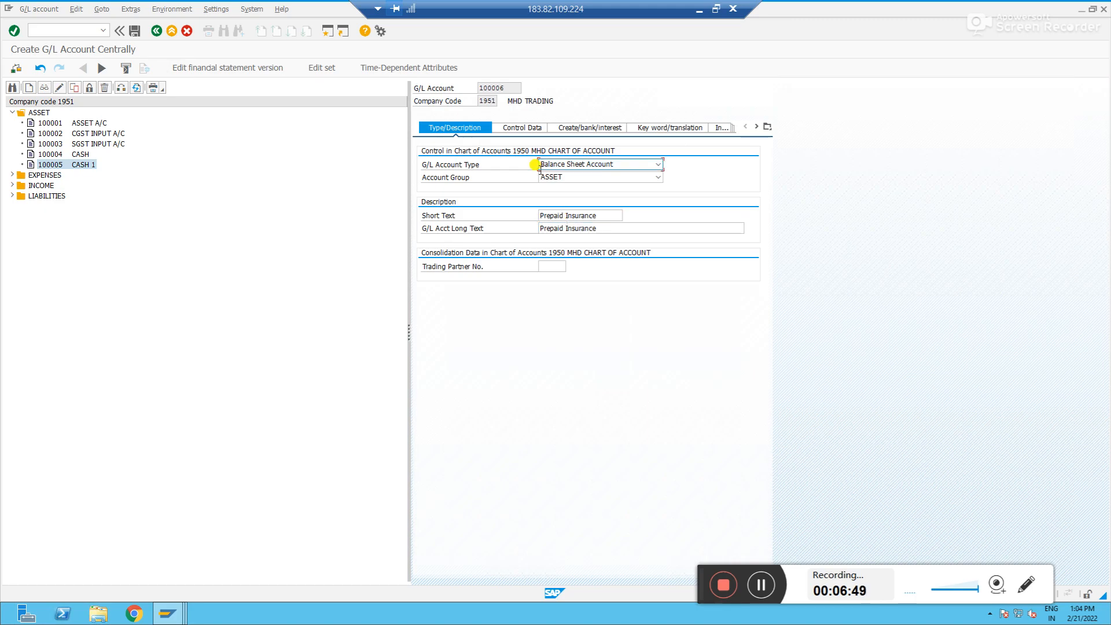
# Enable Balances in Local Crcy Only in the account's control data
pyautogui.click(513, 130)
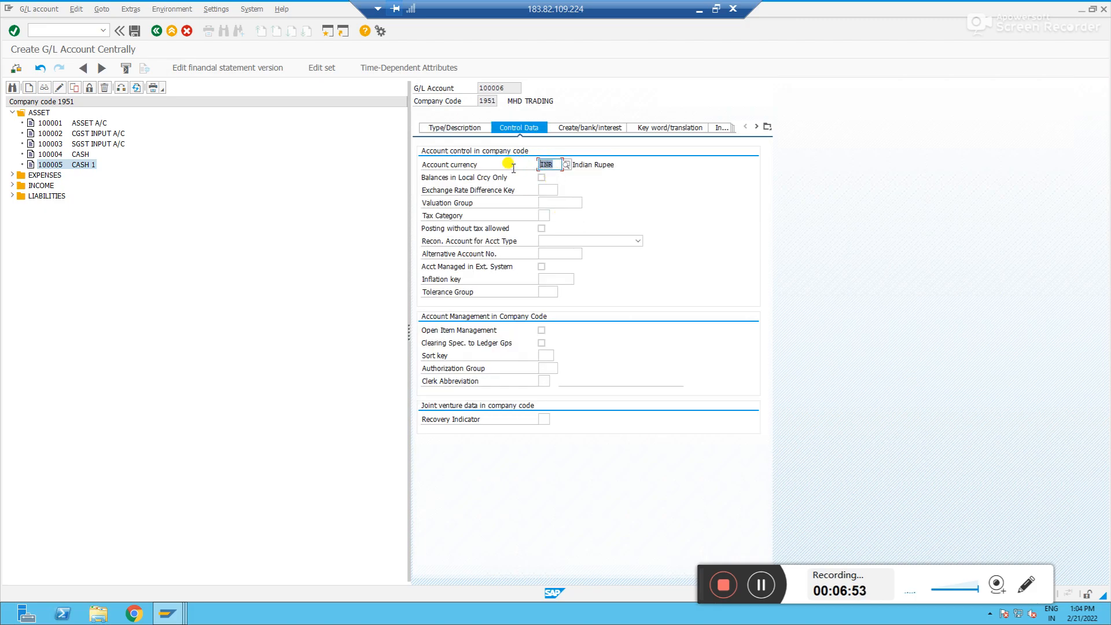
pyautogui.click(558, 165)
pyautogui.click(558, 165)
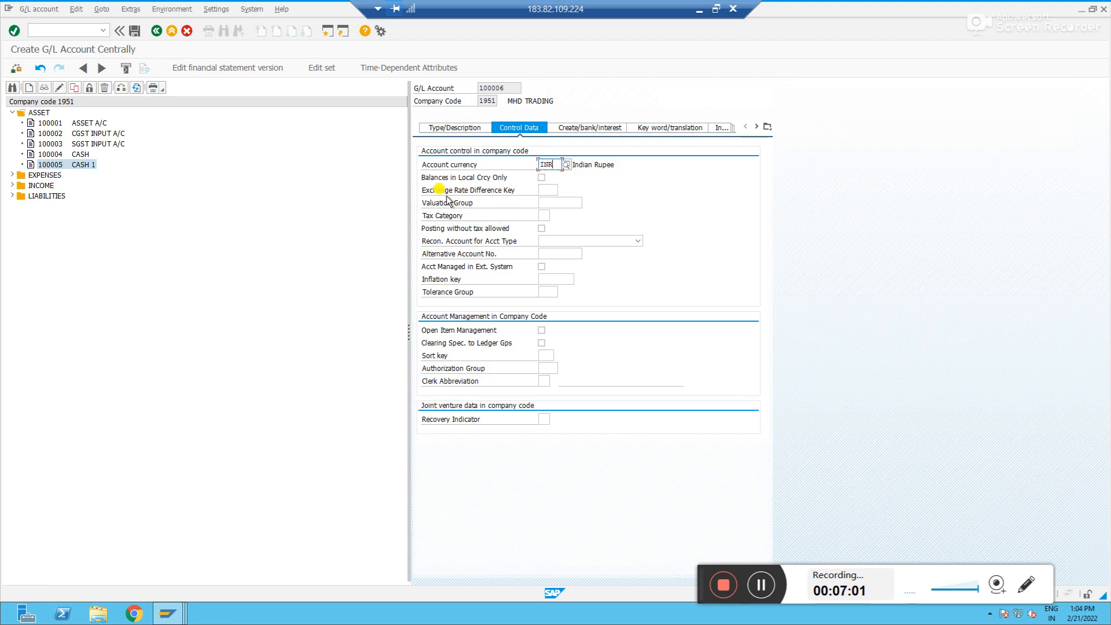
pyautogui.click(542, 177)
pyautogui.click(542, 177)
pyautogui.click(543, 179)
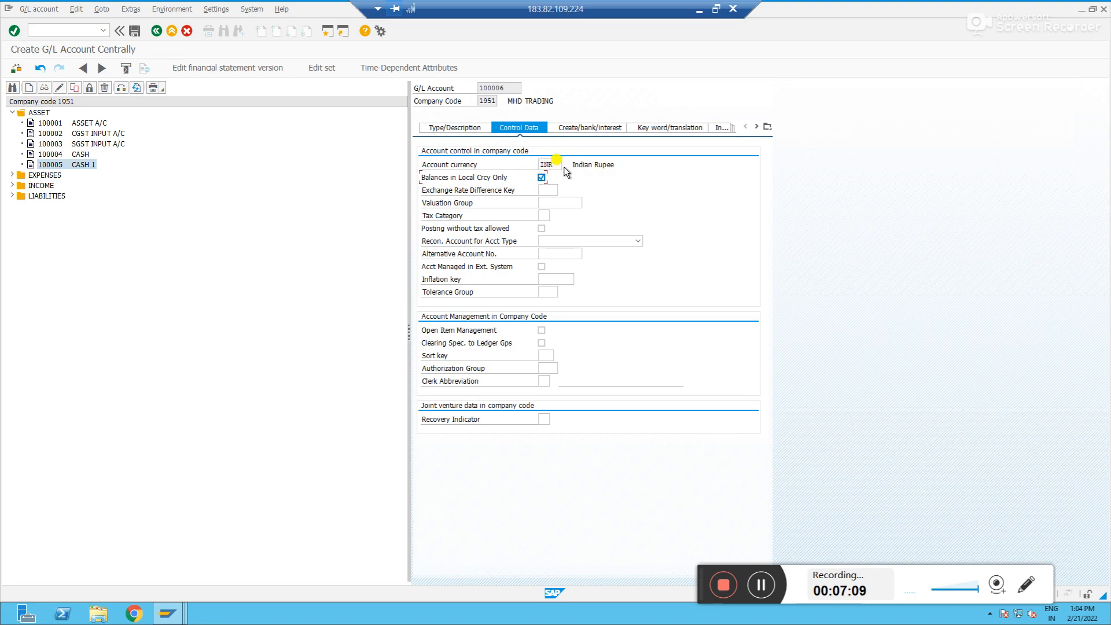
pyautogui.click(554, 164)
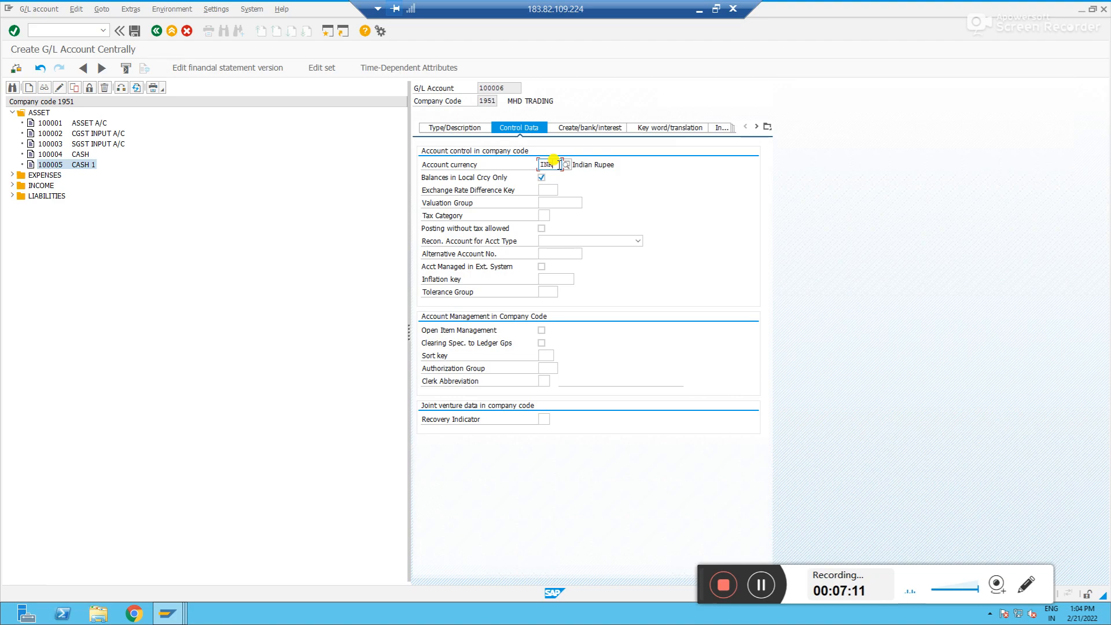
# Set the field status group to G001 in the document creation settings
pyautogui.click(586, 116)
pyautogui.write('g001')
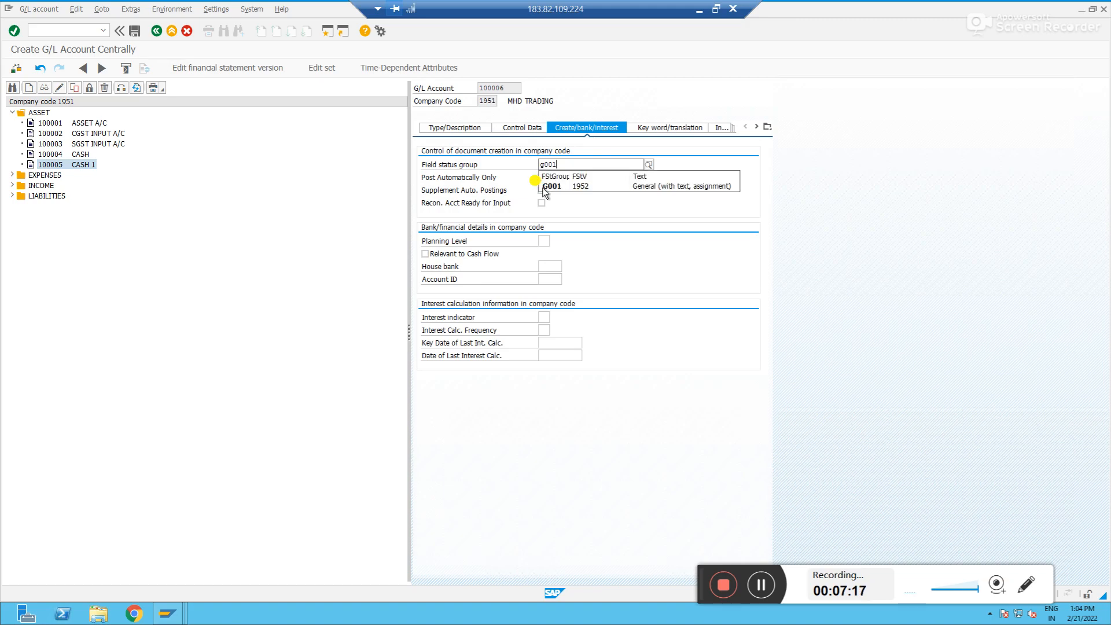
pyautogui.click(550, 186)
# Review the account's tabs and save the new G/L account
pyautogui.click(440, 130)
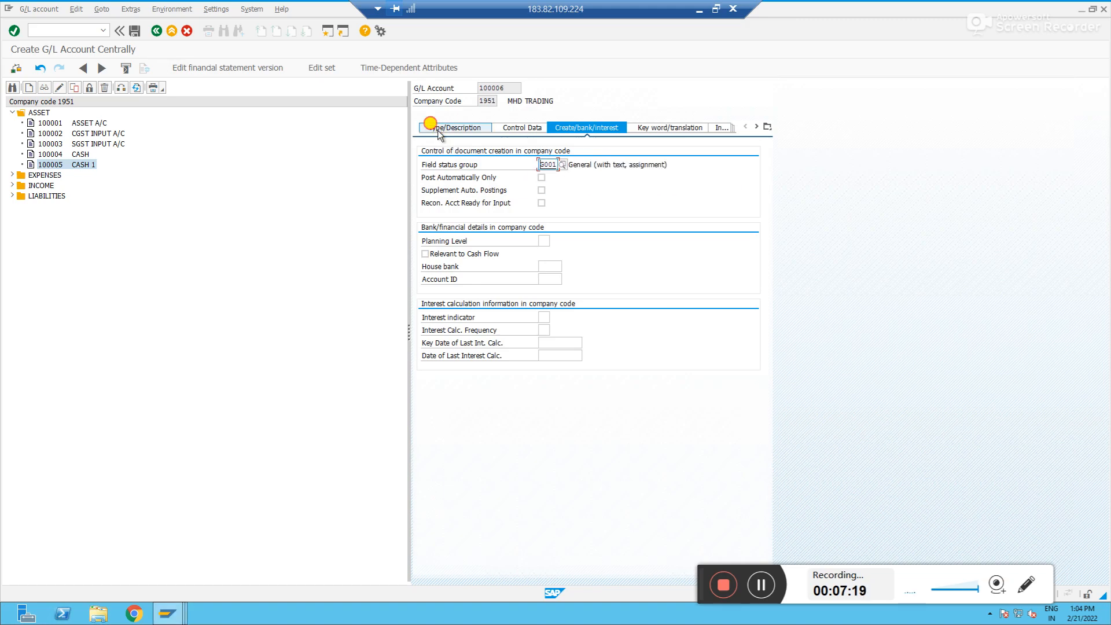
pyautogui.click(524, 128)
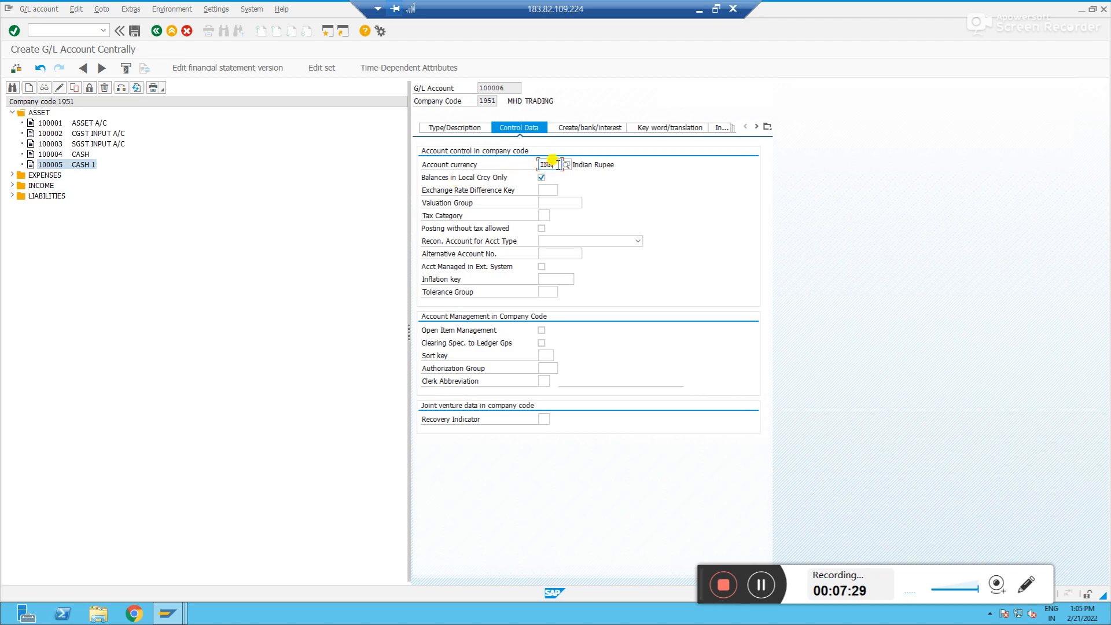
pyautogui.click(487, 102)
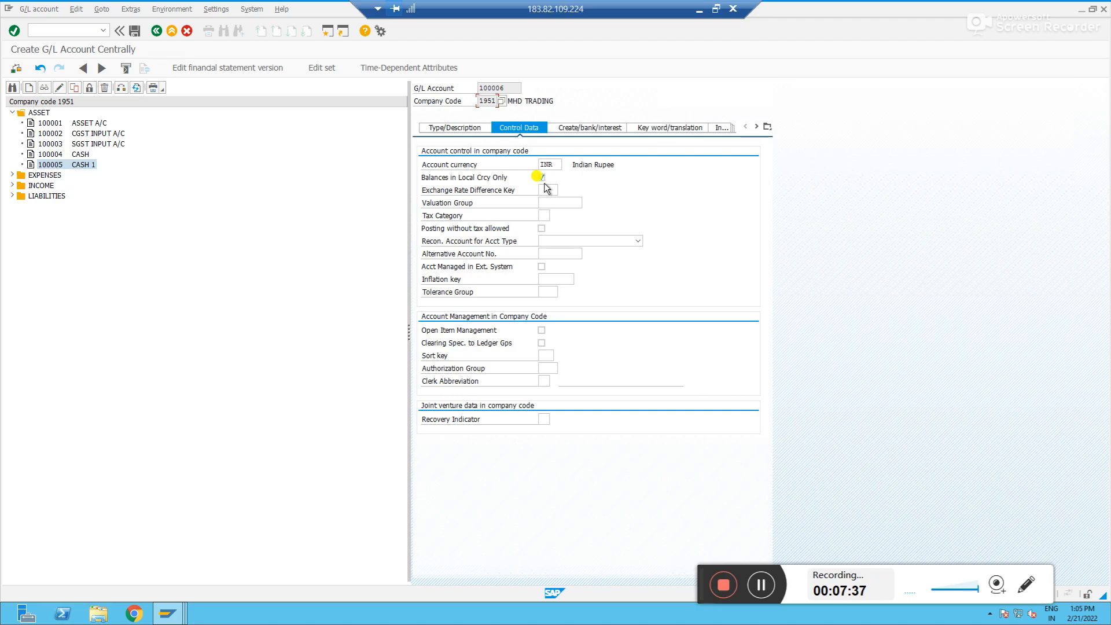
pyautogui.click(134, 30)
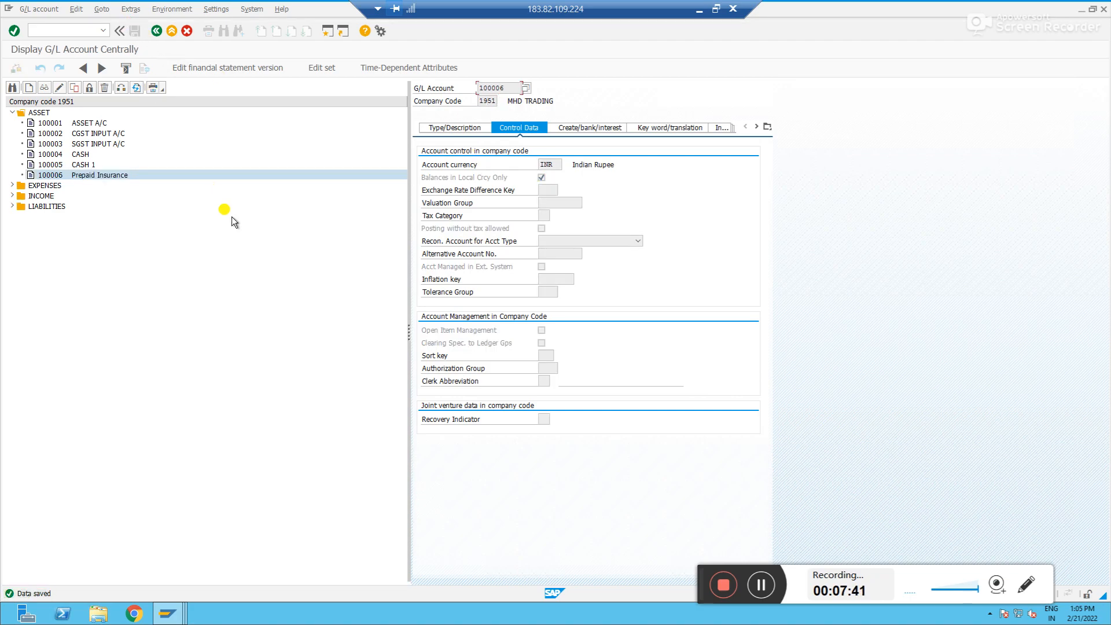
# Open transaction F-02 to enter a G/L account posting
pyautogui.click(68, 29)
pyautogui.write('/of-02')
pyautogui.press('Return')
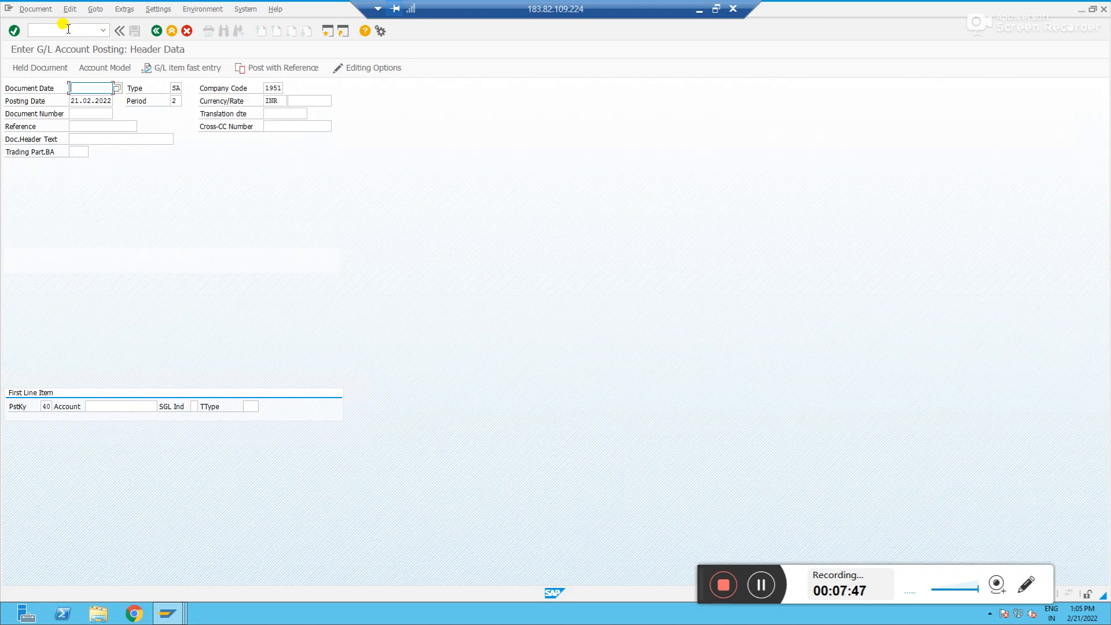
# Enter 21022022 as the document date in the posting header
pyautogui.write('21022022')
pyautogui.press('Tab')
pyautogui.press('Tab')
pyautogui.click(121, 406)
# Change the document currency to USD
pyautogui.click(263, 101)
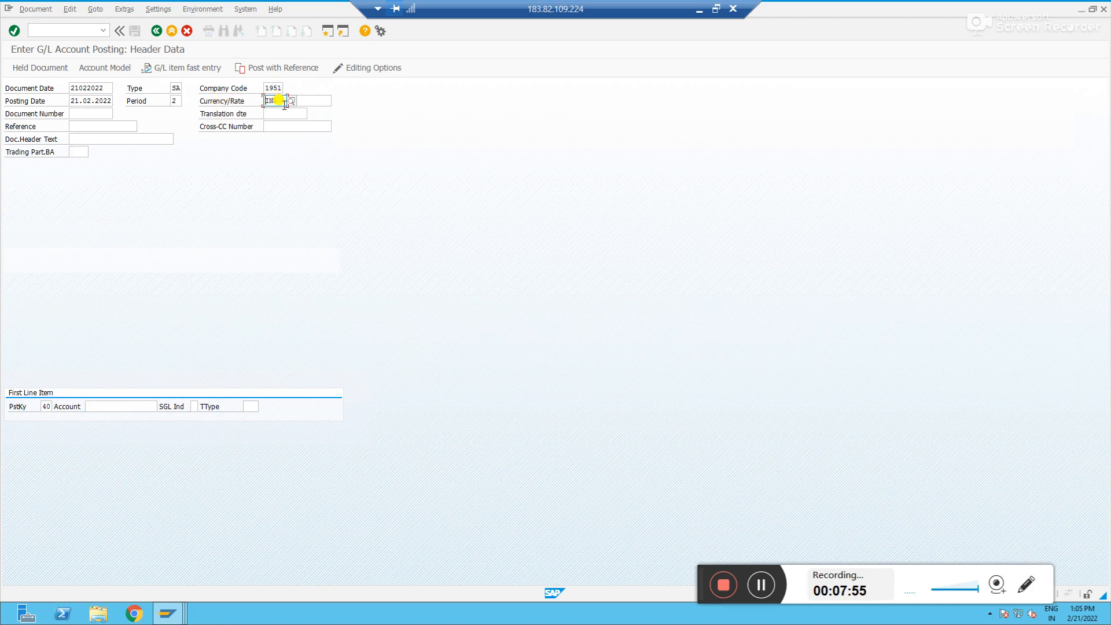
pyautogui.press('BackSpace')
pyautogui.press('BackSpace')
pyautogui.press('BackSpace')
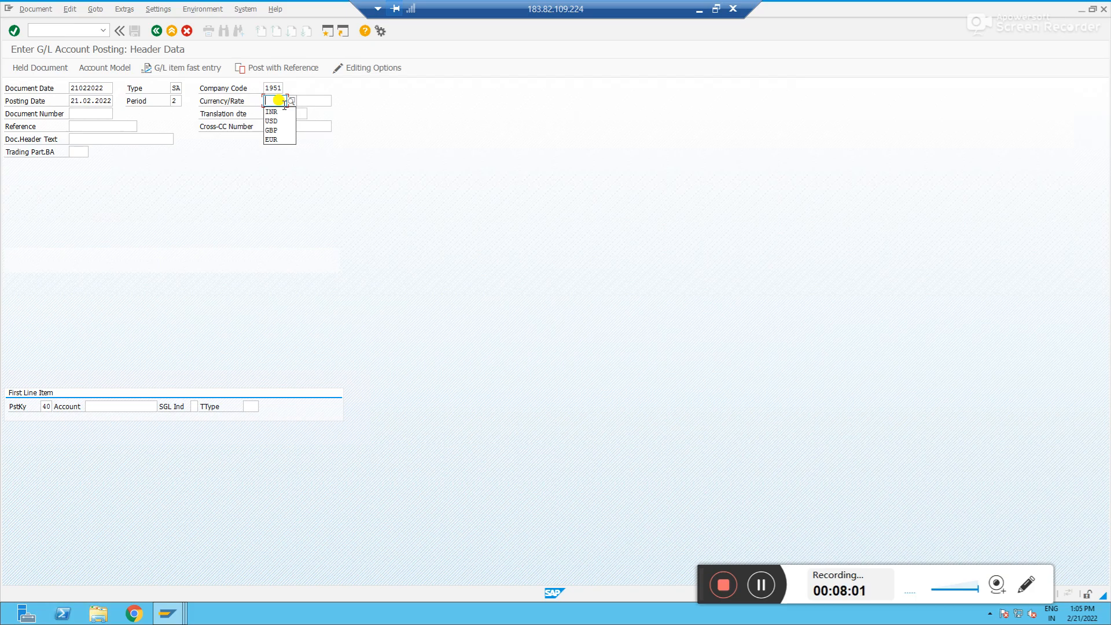
pyautogui.write('us')
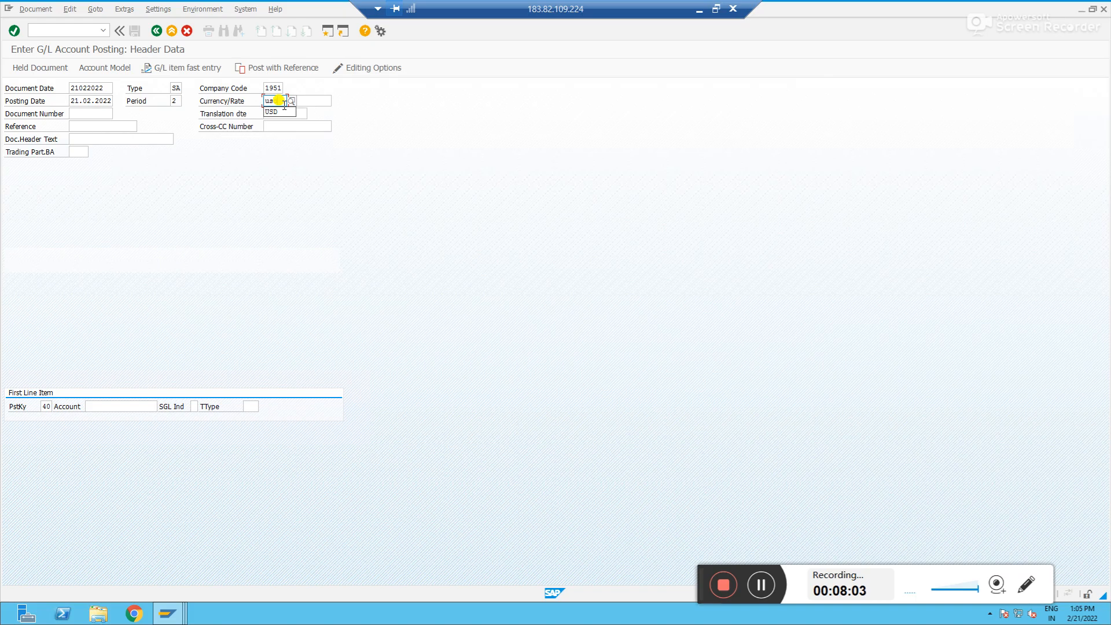
pyautogui.press('Tab')
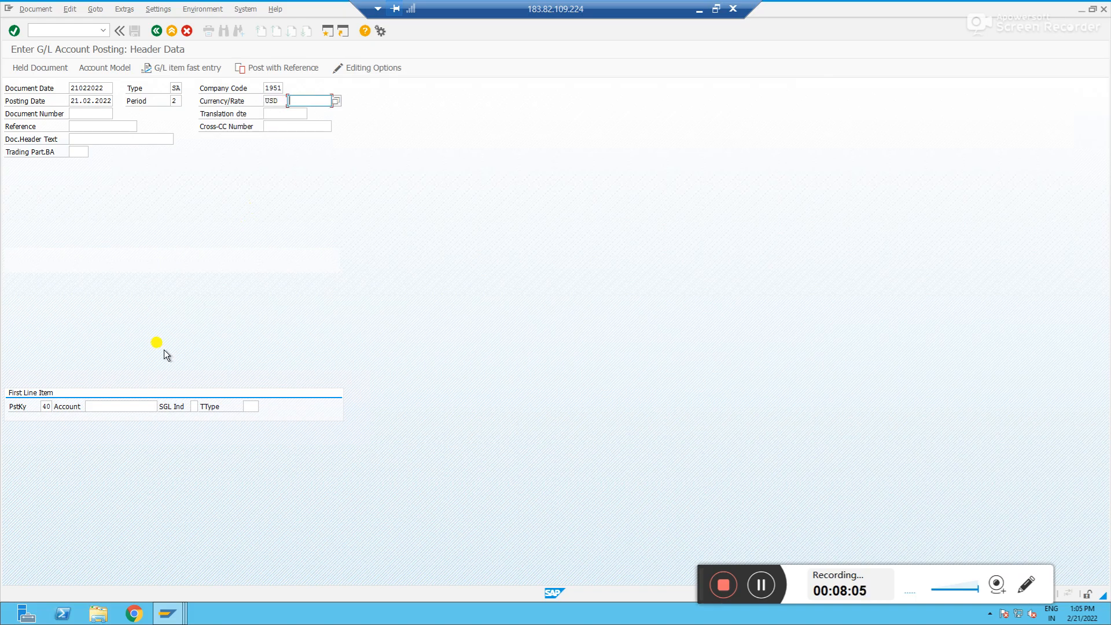
# Enter account 100006 for the first line item with posting key 40
pyautogui.click(136, 405)
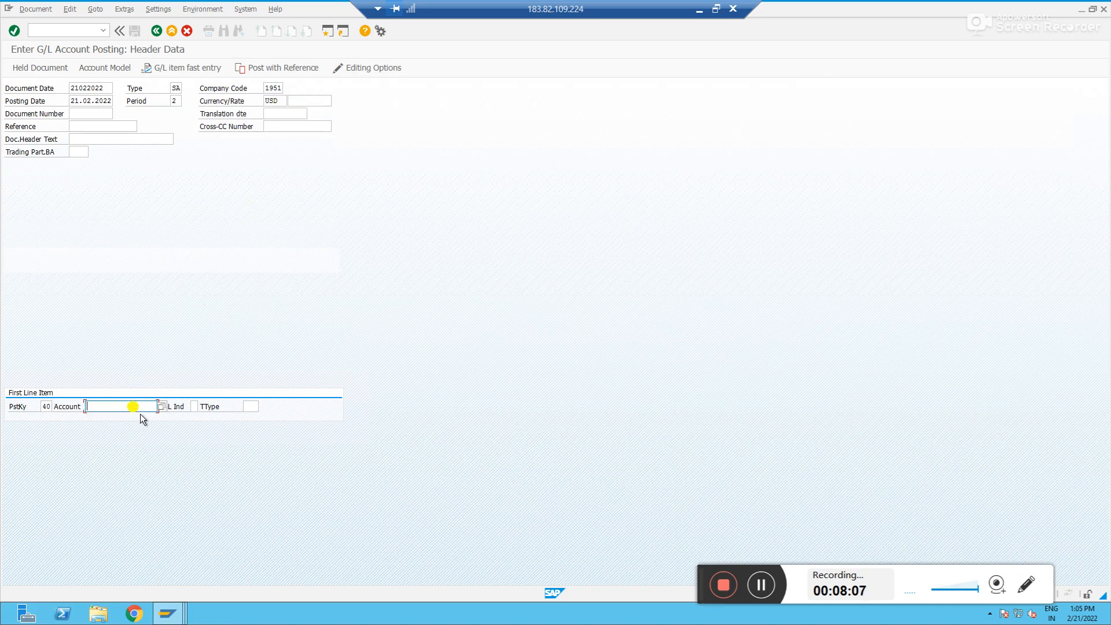
pyautogui.write('100006')
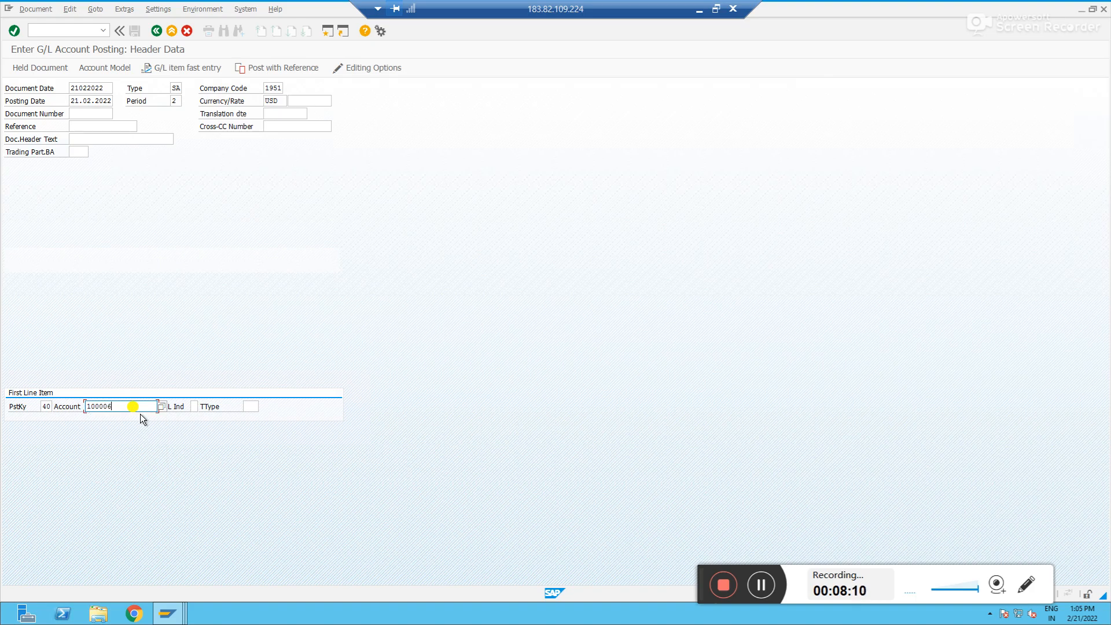
pyautogui.press('Return')
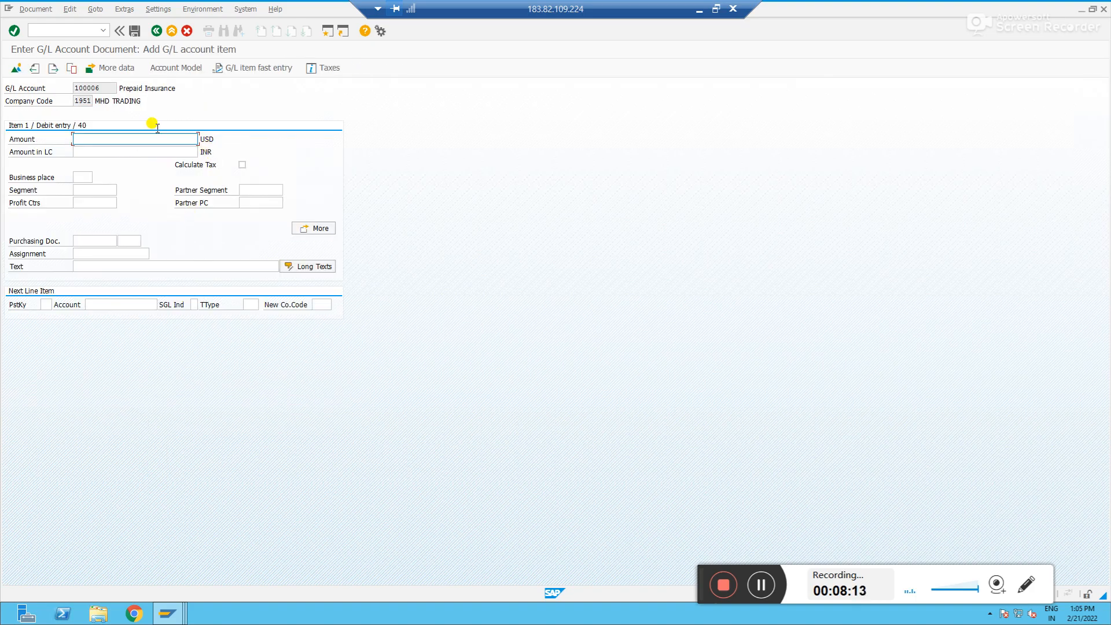
# Enter an amount of 1000 for the debit line item
pyautogui.click(95, 87)
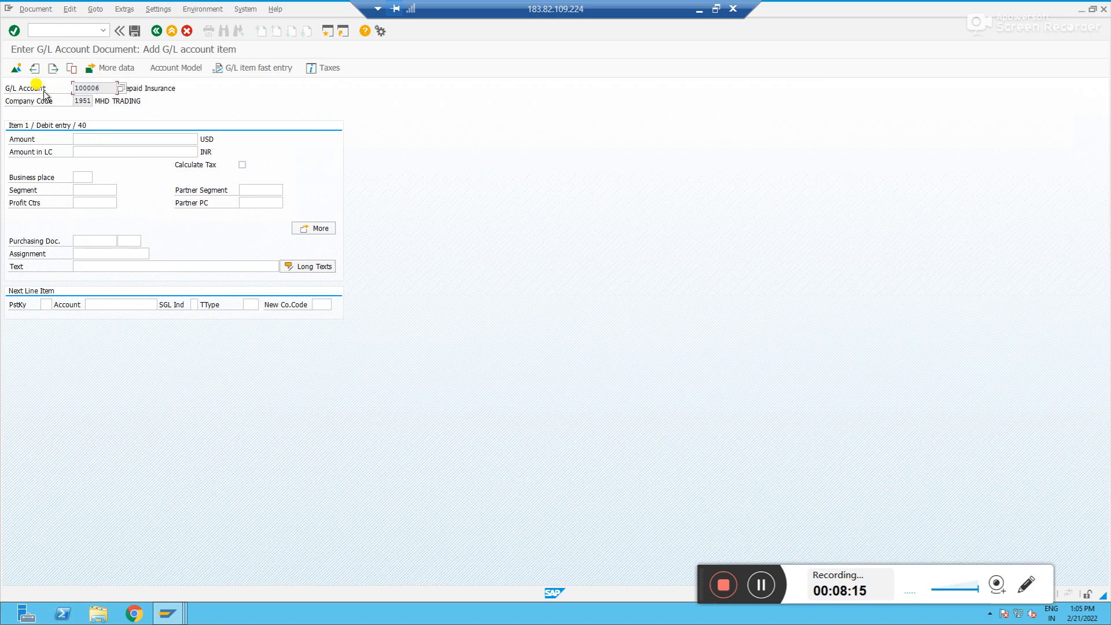
pyautogui.click(114, 138)
pyautogui.write('1000')
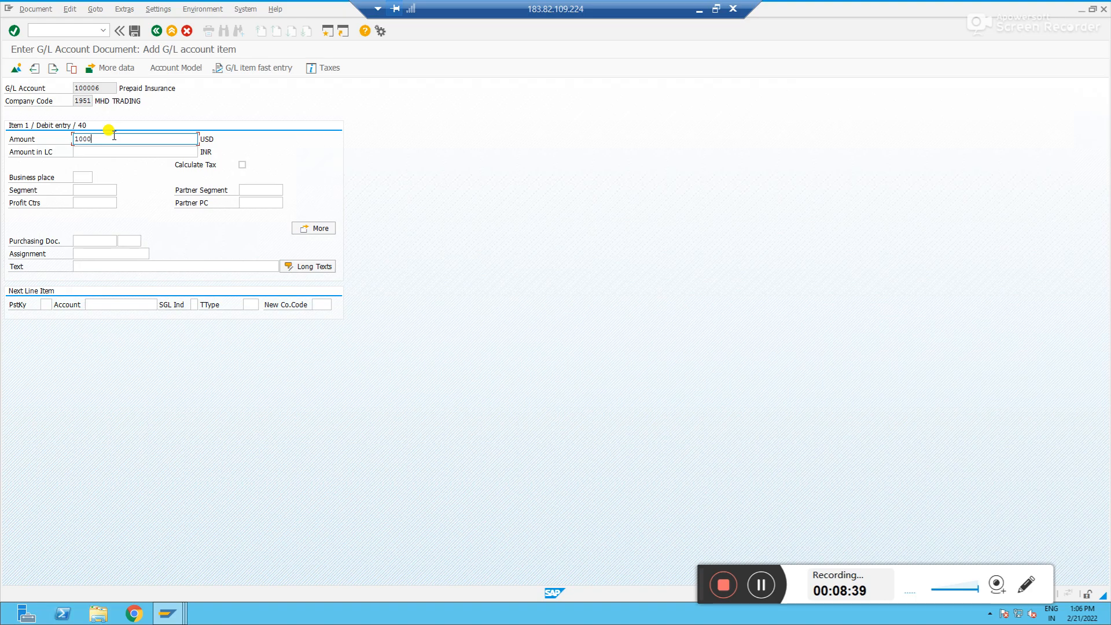
pyautogui.press('Return')
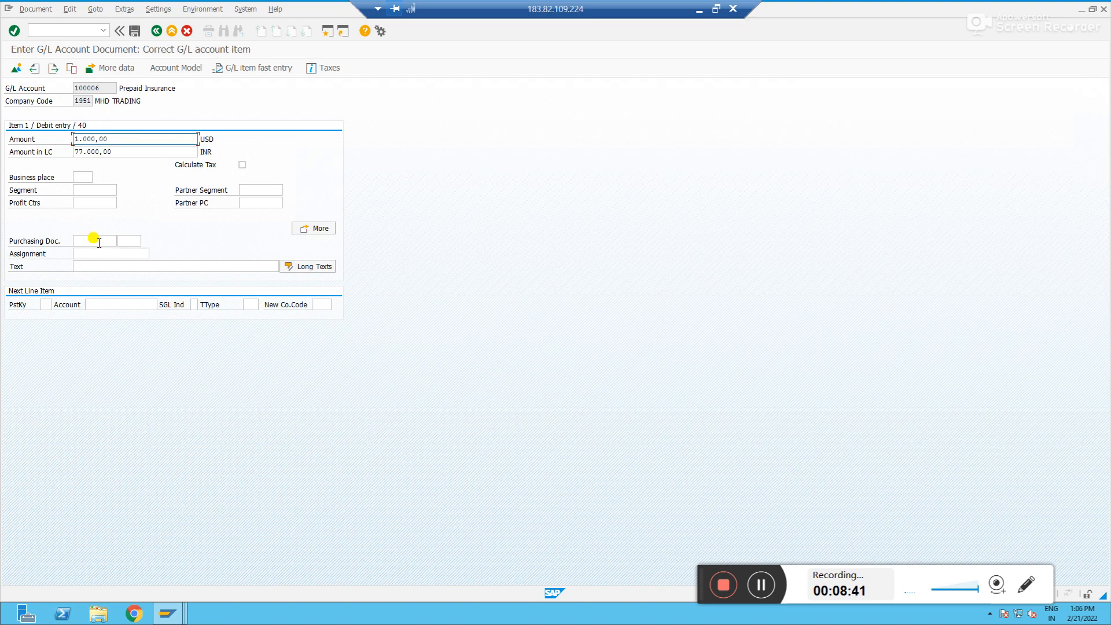
# Enter Test as the item text for the Prepaid Insurance debit line
pyautogui.click(103, 265)
pyautogui.write('Test')
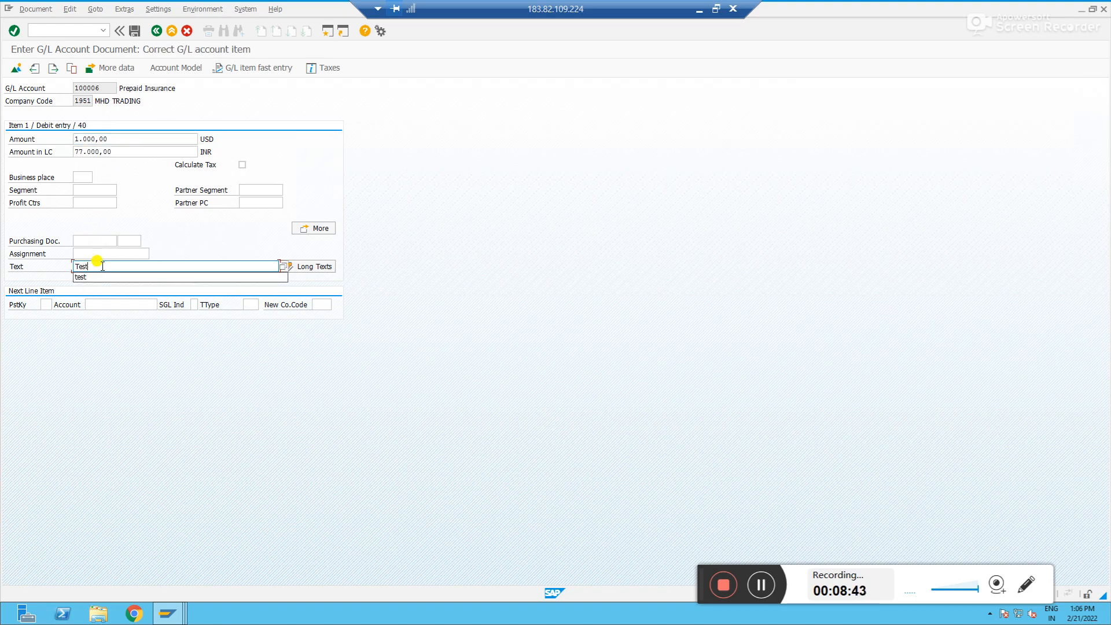
pyautogui.press('Return')
# Start a second line item with posting key 50 for account 100005
pyautogui.write('50')
pyautogui.press('Tab')
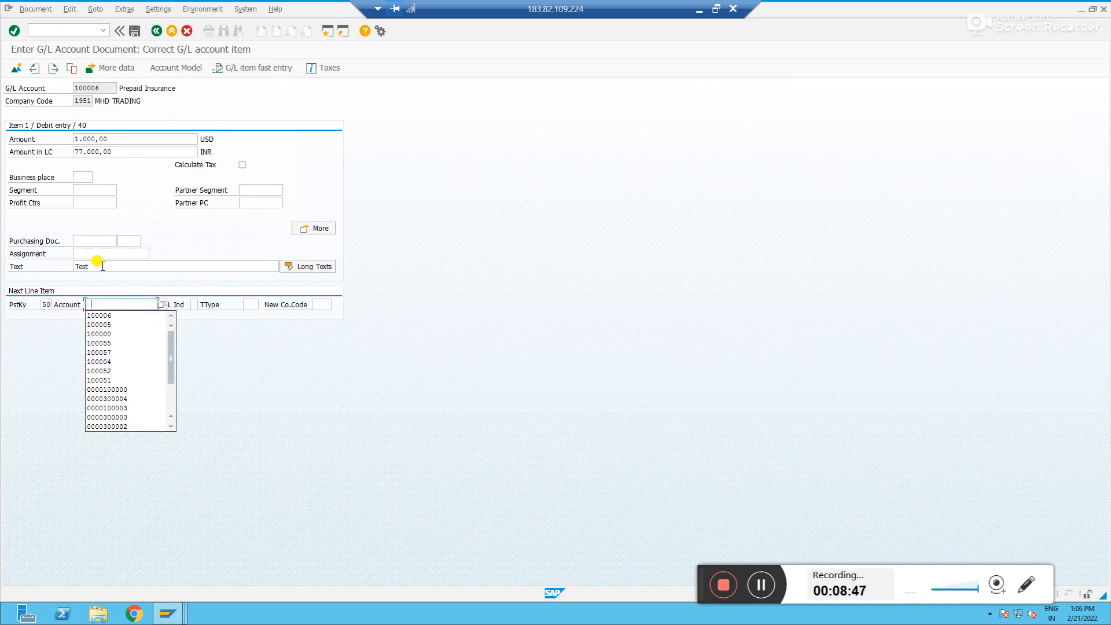
pyautogui.press('Down')
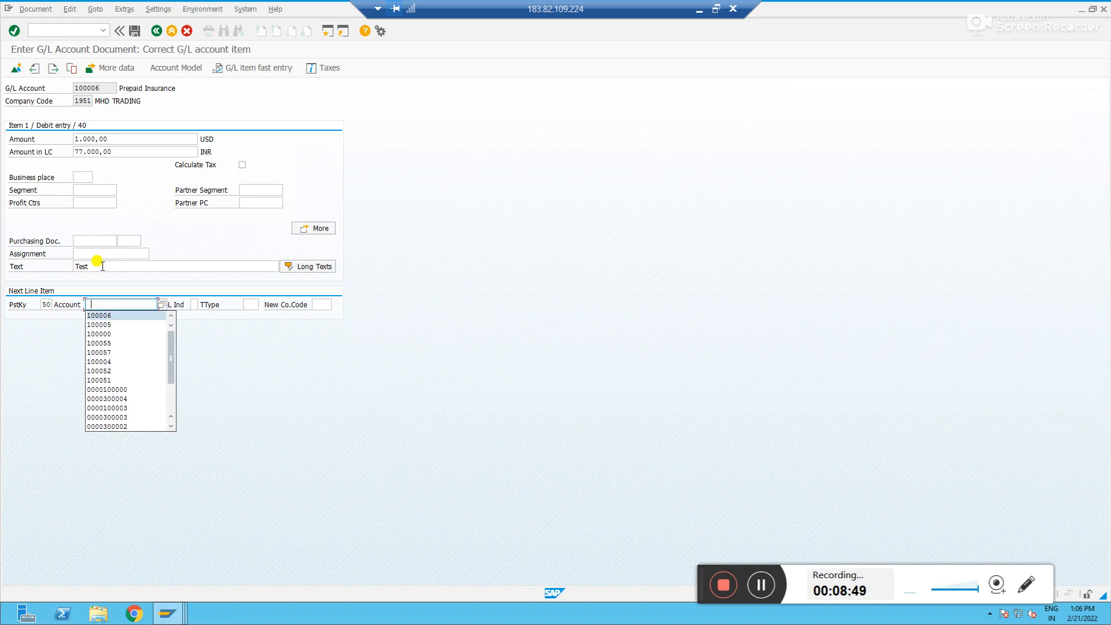
pyautogui.press('Down')
pyautogui.press('Down')
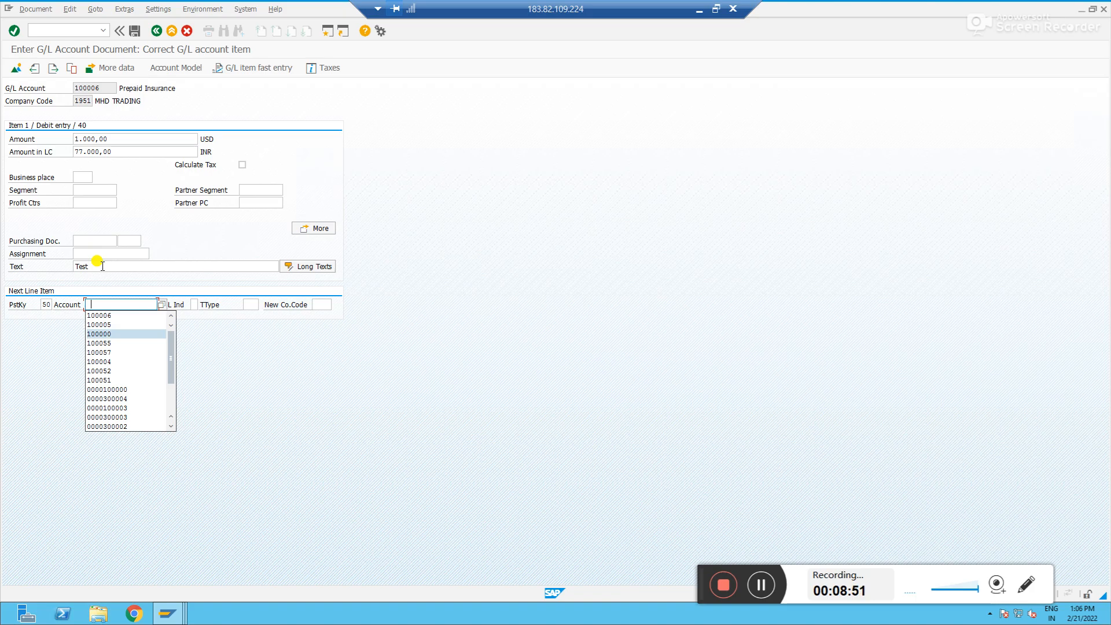
pyautogui.press('Up')
pyautogui.press('Return')
# Enter 1000 as the credit amount and test as the item text for the cash line
pyautogui.write('1000')
pyautogui.press('Return')
pyautogui.click(96, 253)
pyautogui.write('test')
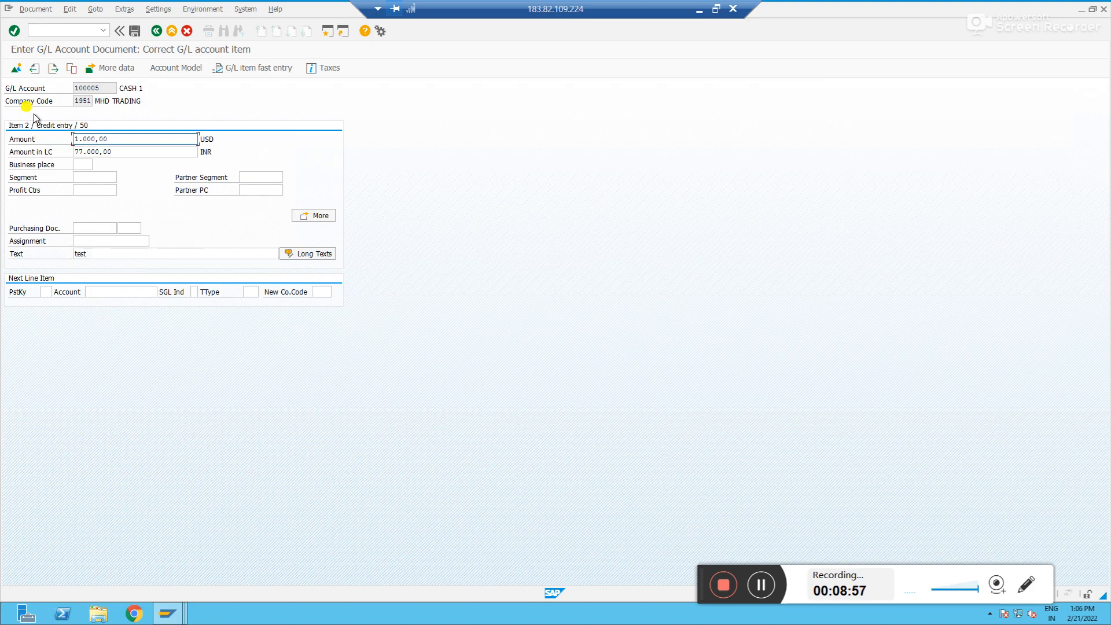
# Review the document overview and post the USD journal entry
pyautogui.click(16, 68)
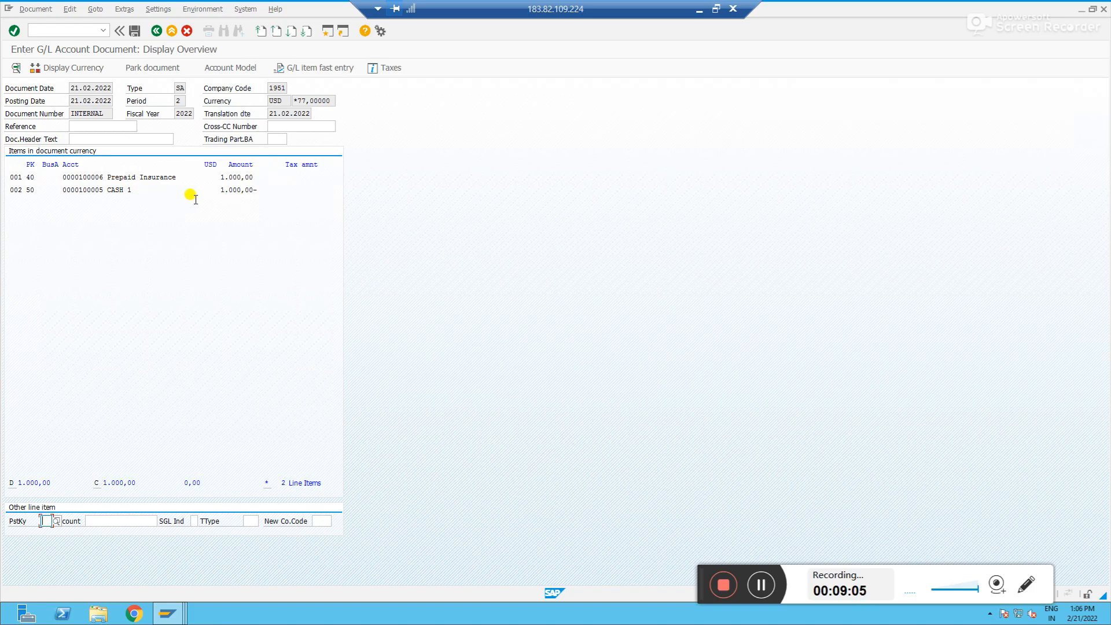
pyautogui.click(134, 31)
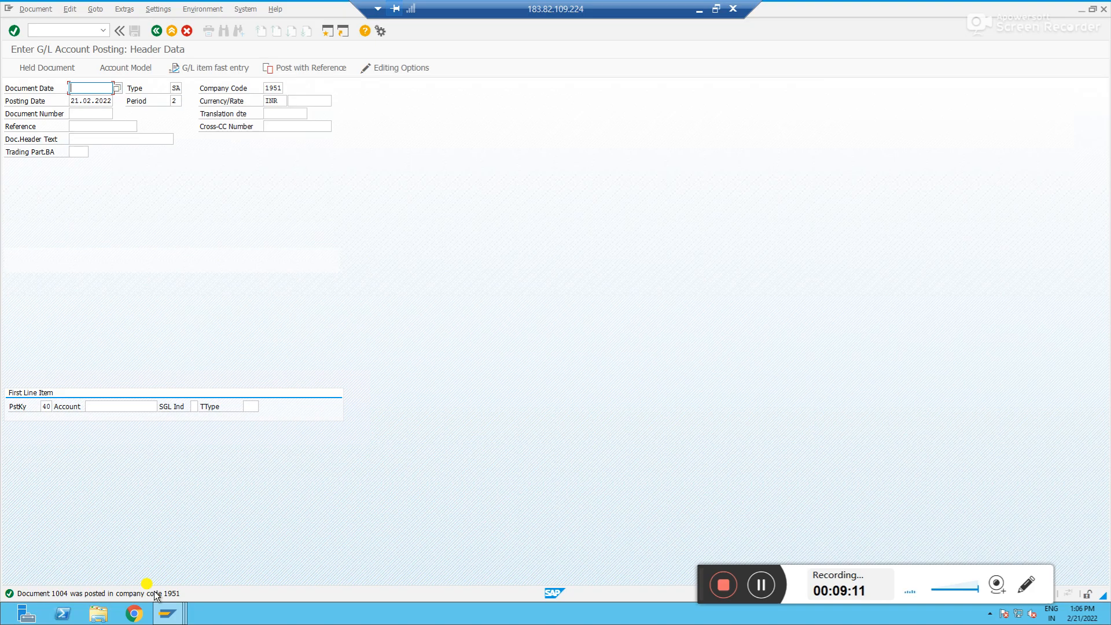
# Compare the Prepaid Insurance account's control data with the posting header screen
pyautogui.hotkey('alt', 'Tab')
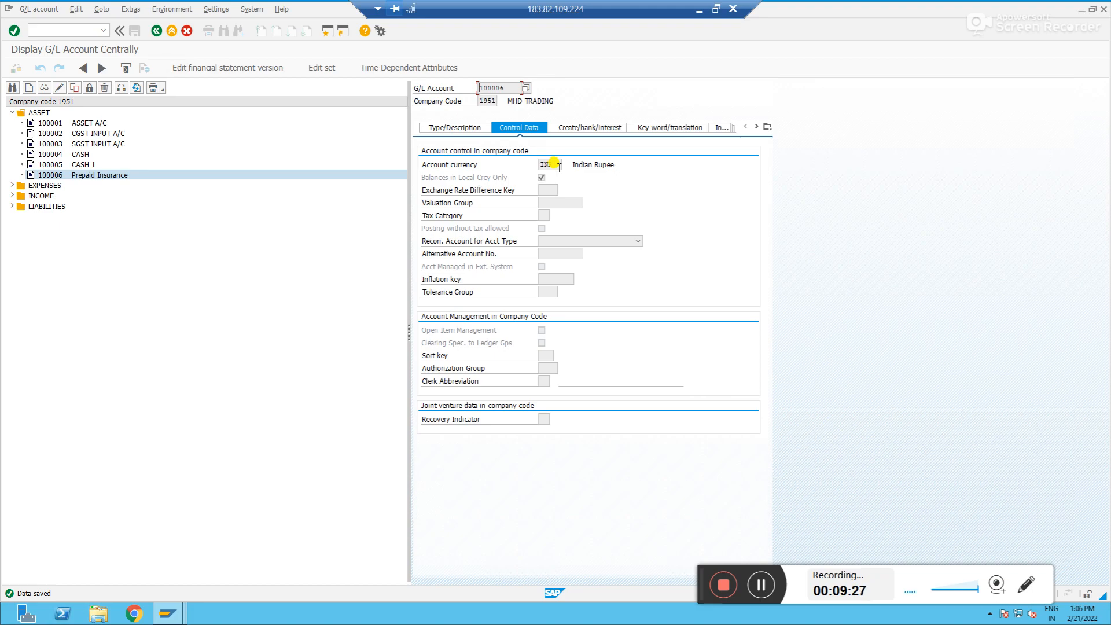
pyautogui.hotkey('alt', 'Tab')
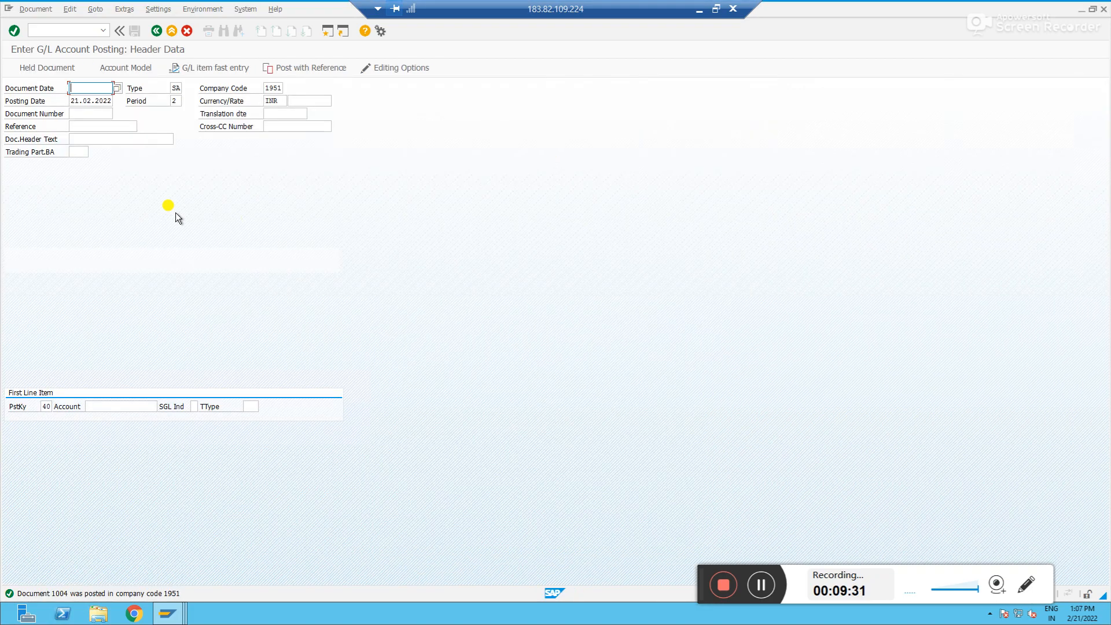
pyautogui.hotkey('alt', 'd')
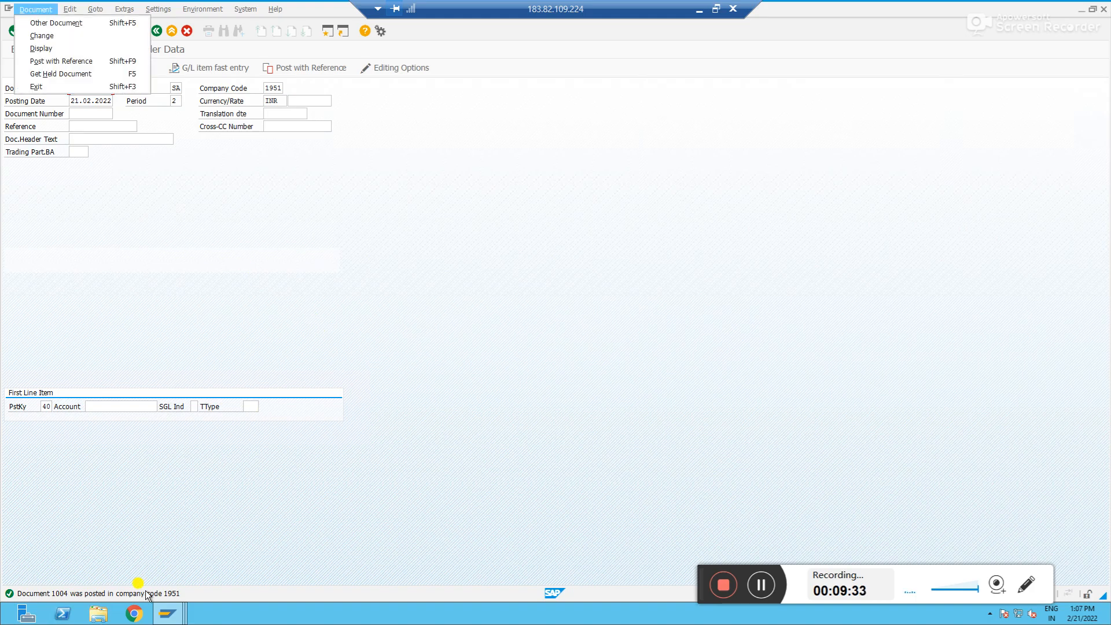
pyautogui.click(230, 449)
pyautogui.hotkey('alt', 'Tab')
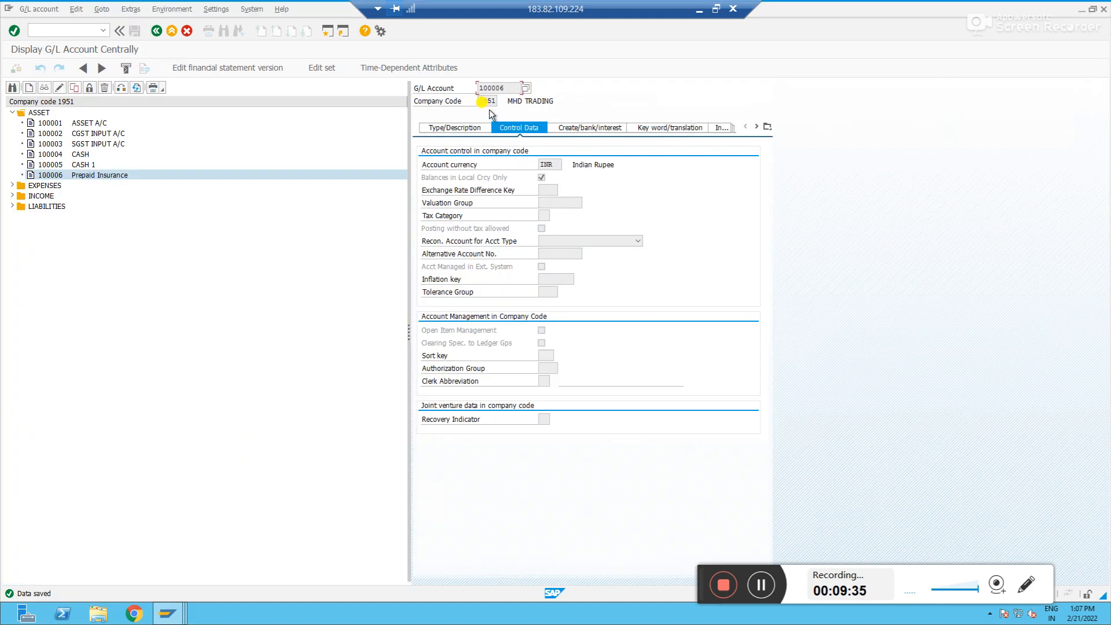
pyautogui.hotkey('alt', 'Tab')
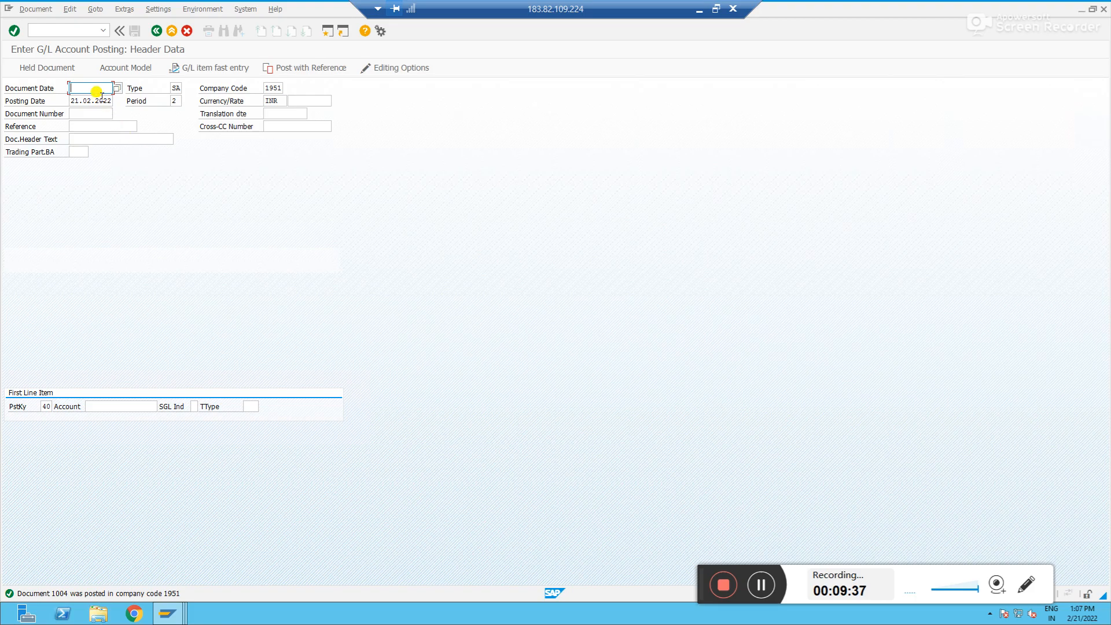
# Enter 21022022 as the document date for a new posting
pyautogui.write('21022022')
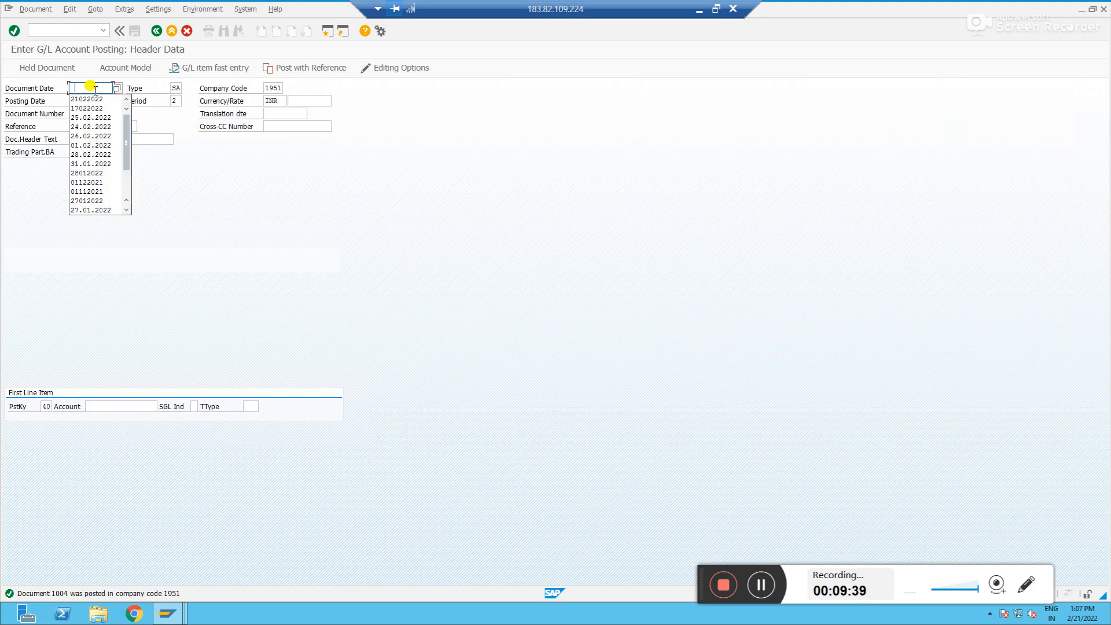
pyautogui.press('Tab')
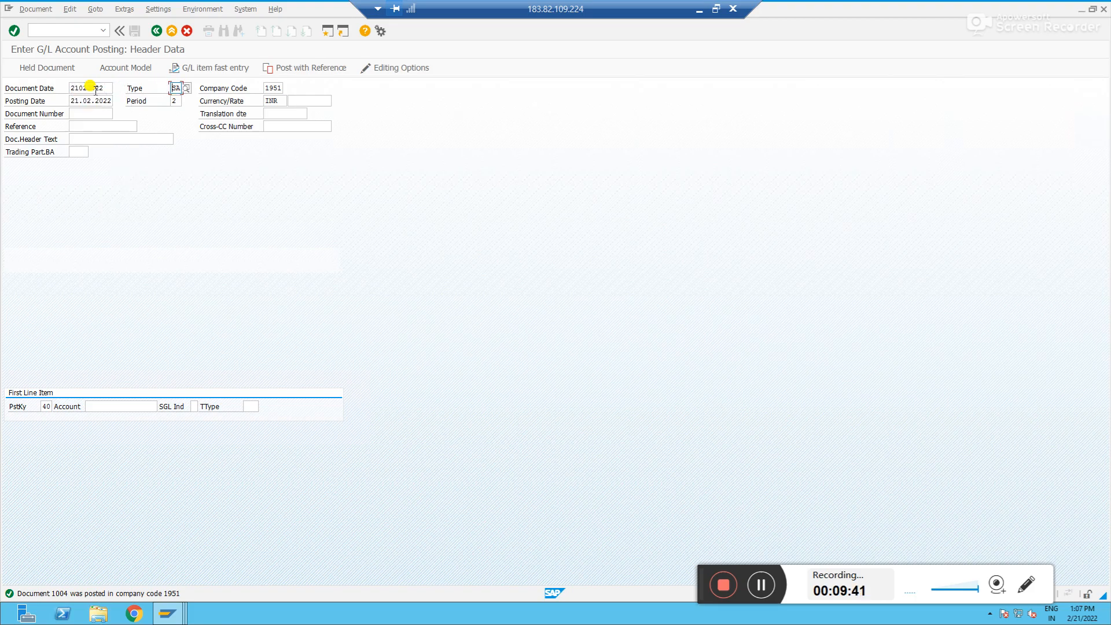
# Set the document currency to EUR
pyautogui.click(273, 97)
pyautogui.write('eur')
pyautogui.press('Tab')
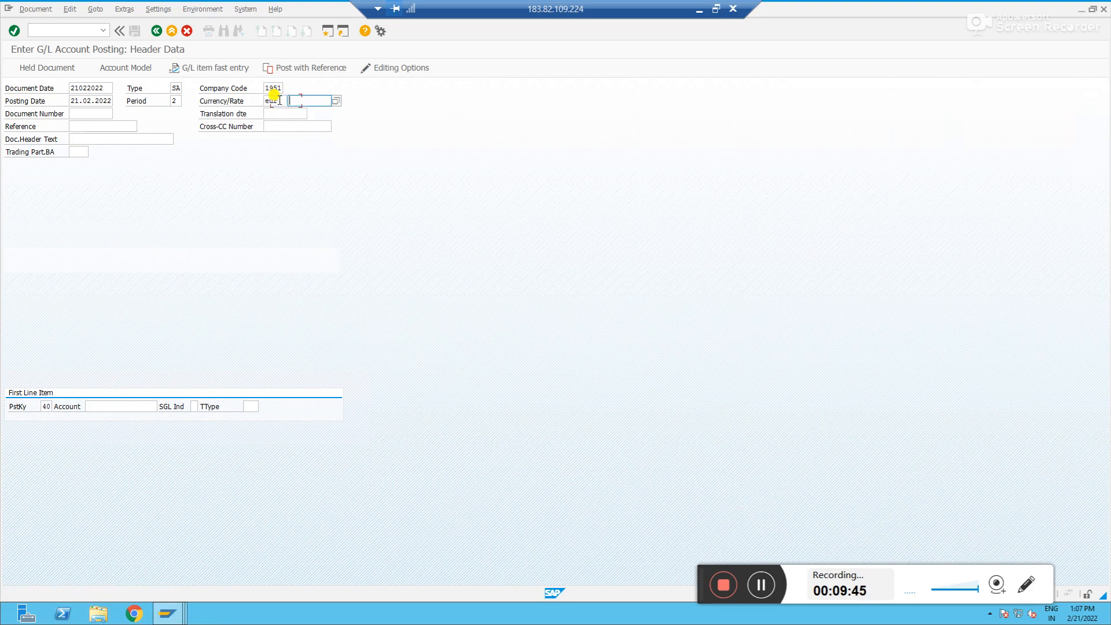
# Select account 100006 for the first line item with posting key 40
pyautogui.click(146, 406)
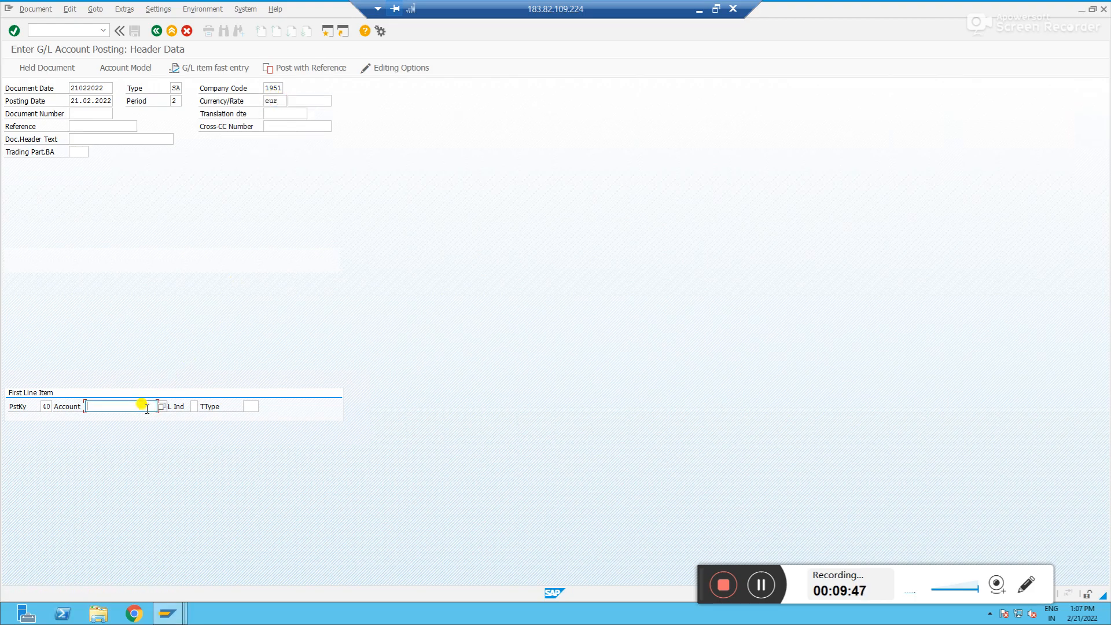
pyautogui.press('Down')
pyautogui.press('Return')
pyautogui.press('Return')
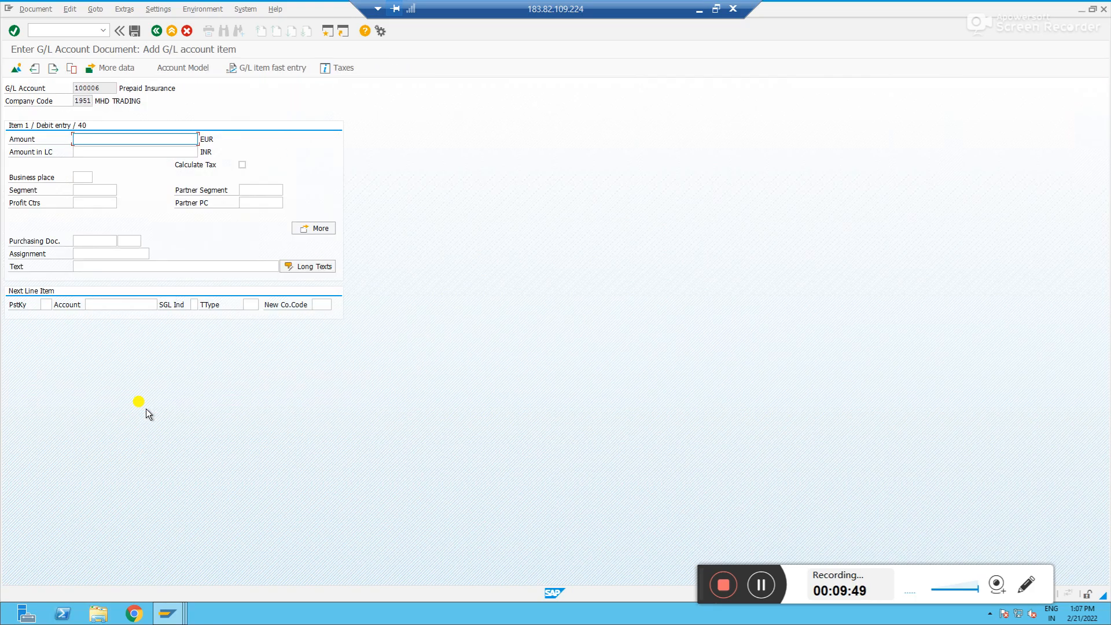
# Enter a debit amount of 1000 and item text test for the Prepaid Insurance line
pyautogui.write('1000')
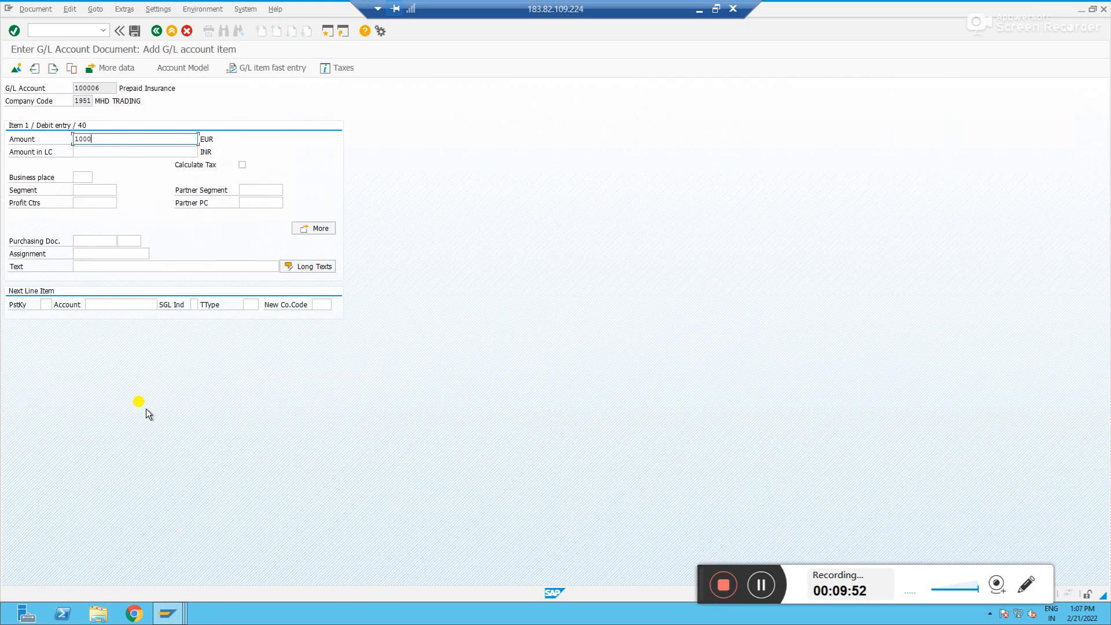
pyautogui.press('Return')
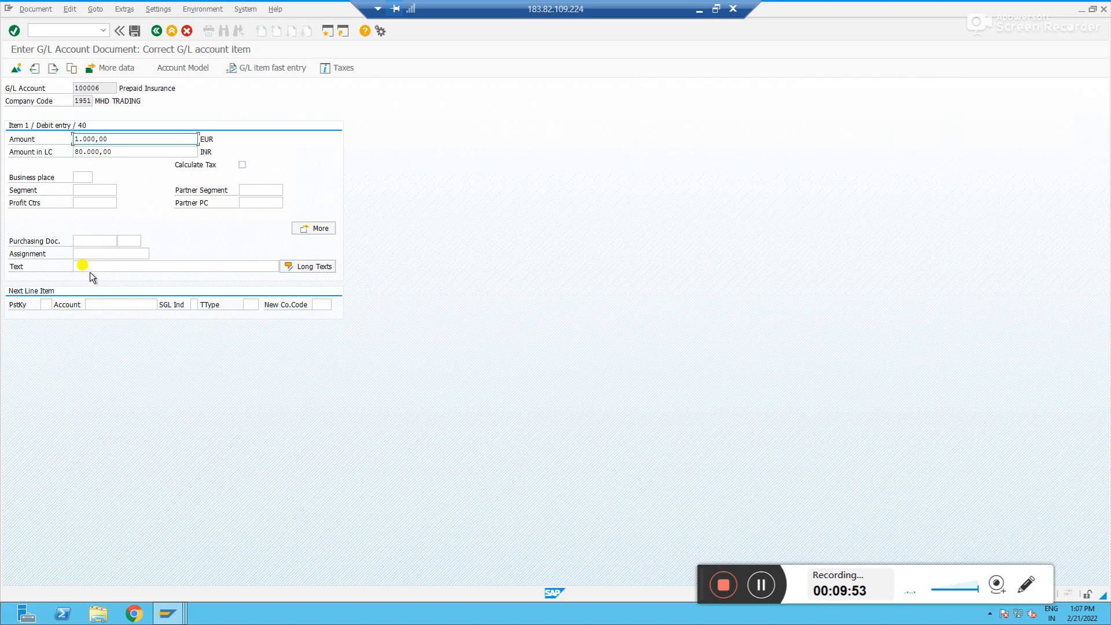
pyautogui.click(91, 266)
pyautogui.write('test')
pyautogui.press('Tab')
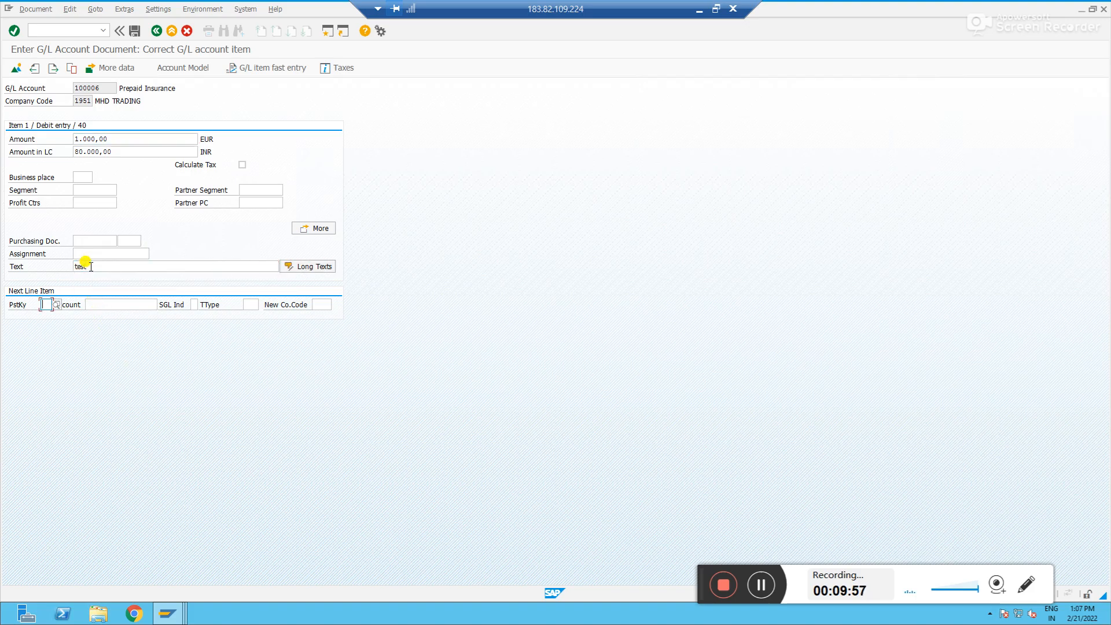
# Add a credit line with posting key 50 for cash account 100005
pyautogui.write('50')
pyautogui.press('Tab')
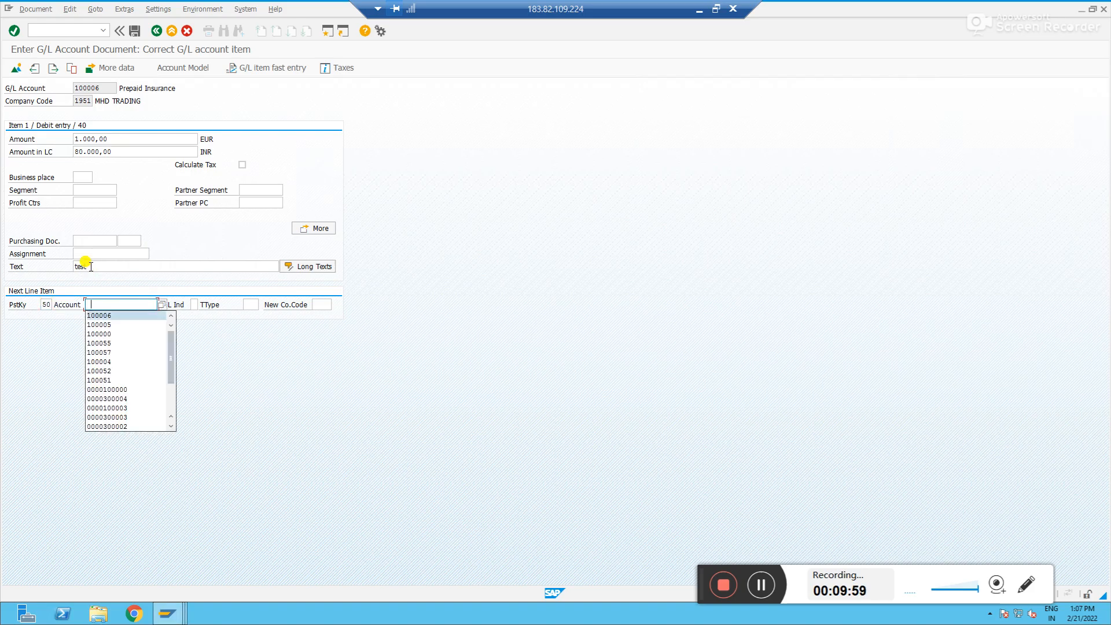
pyautogui.press('Return')
pyautogui.press('Return')
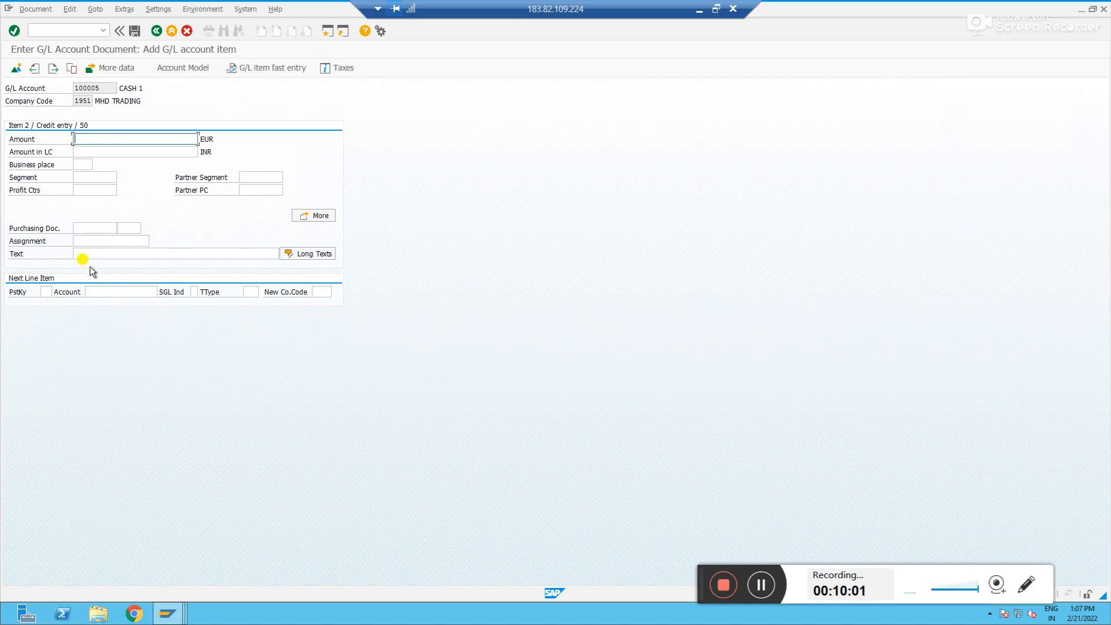
# Enter 1000 as the credit amount and test as the item text for the cash line
pyautogui.press('Return')
pyautogui.click(87, 254)
pyautogui.write('tex')
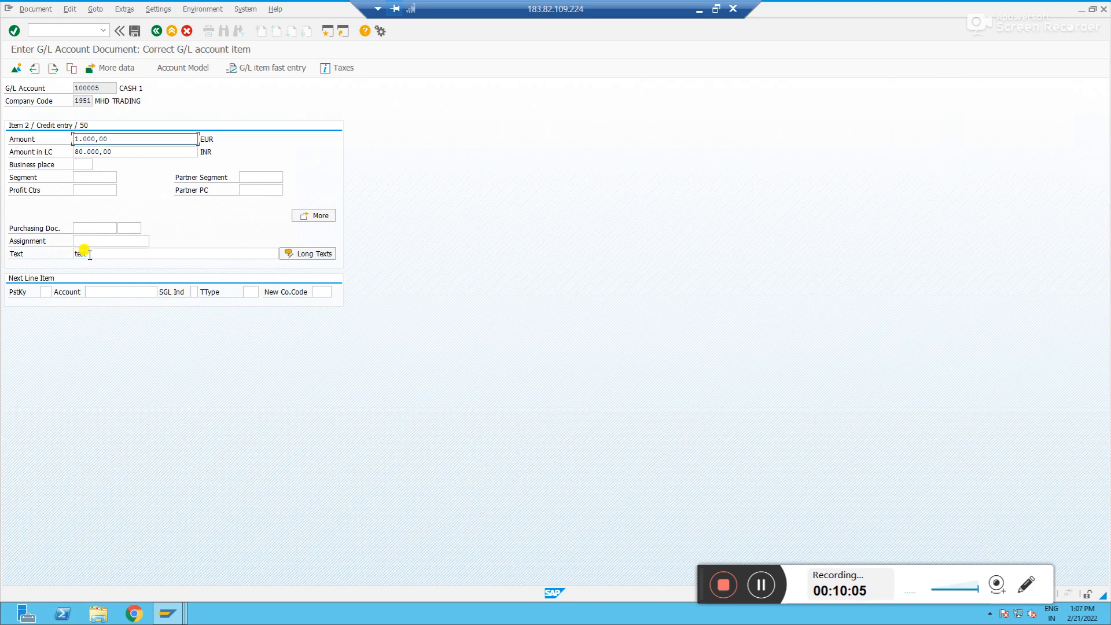
# Review the document overview and post the EUR journal entry
pyautogui.click(16, 68)
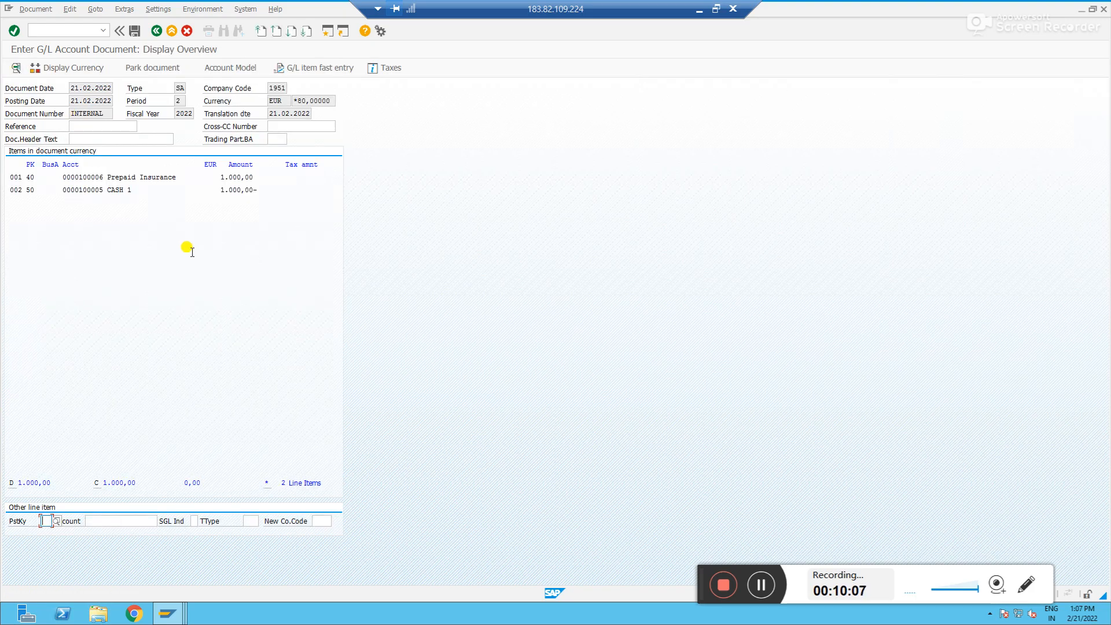
pyautogui.click(134, 31)
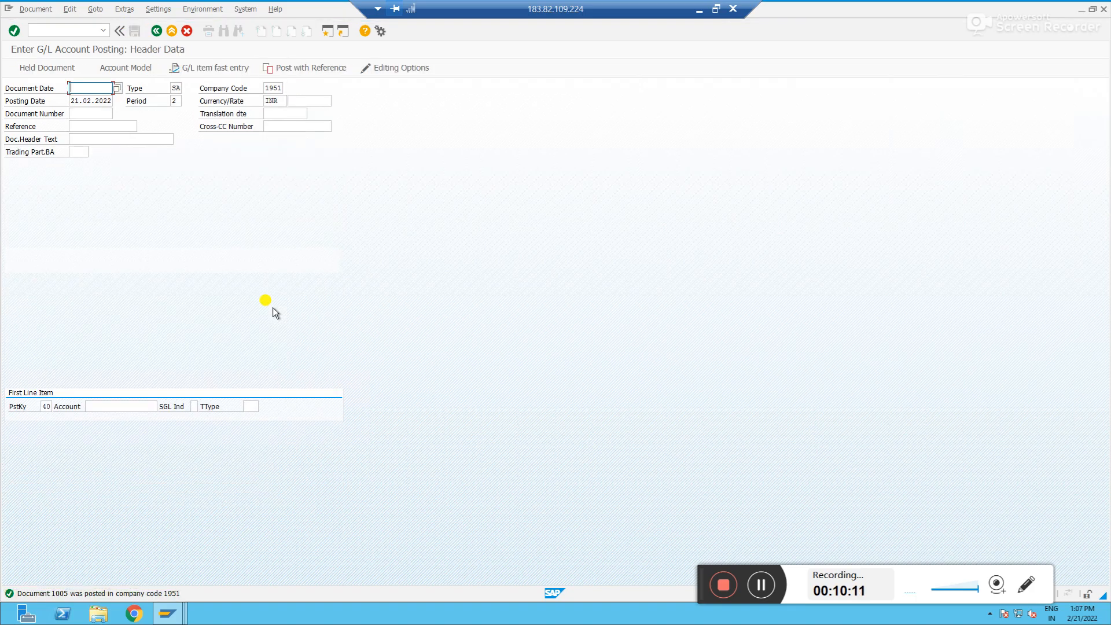
# Open transaction FS10 for the G/L account balance display
pyautogui.click(74, 30)
pyautogui.write('/nfs10n')
pyautogui.press('Return')
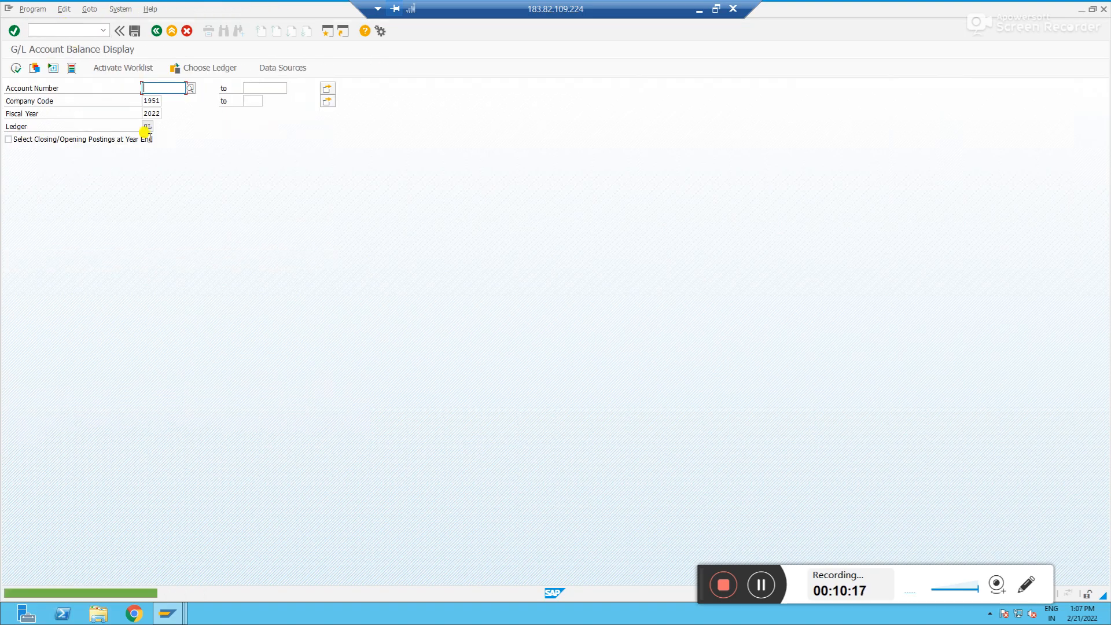
# Display balances for account 100006 in company code 1951 for fiscal year 2022
pyautogui.write('10000')
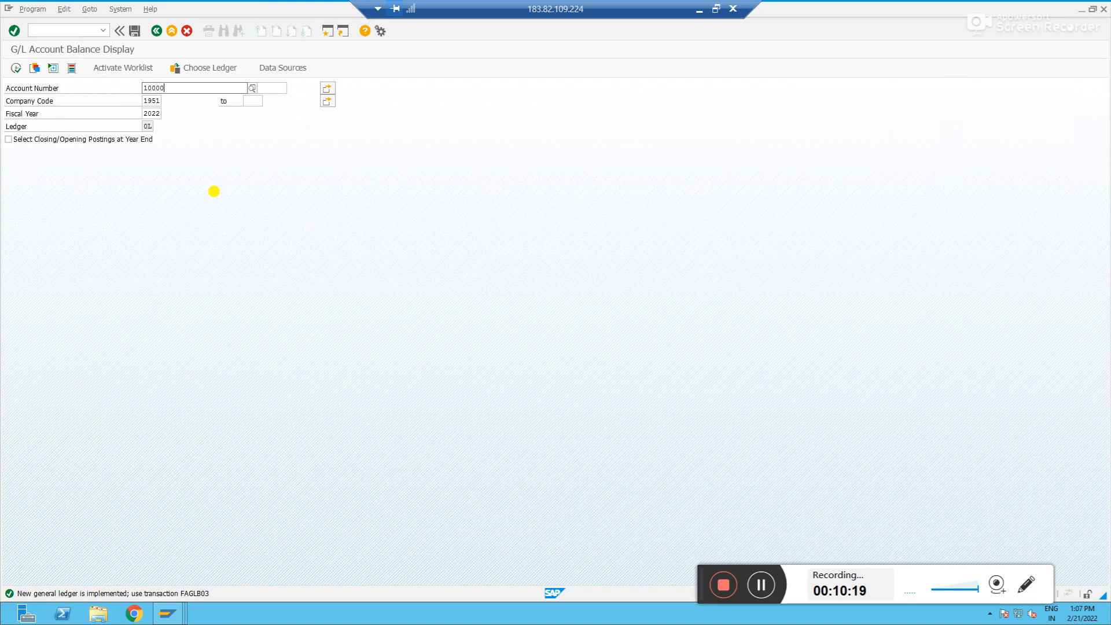
pyautogui.write('6')
pyautogui.press('Tab')
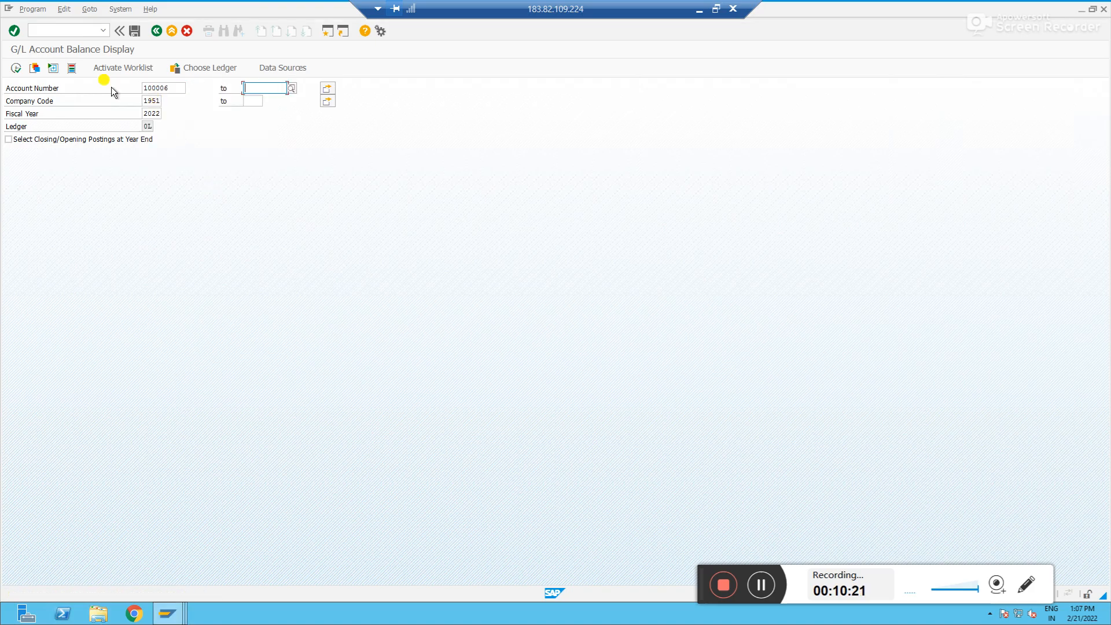
pyautogui.click(16, 68)
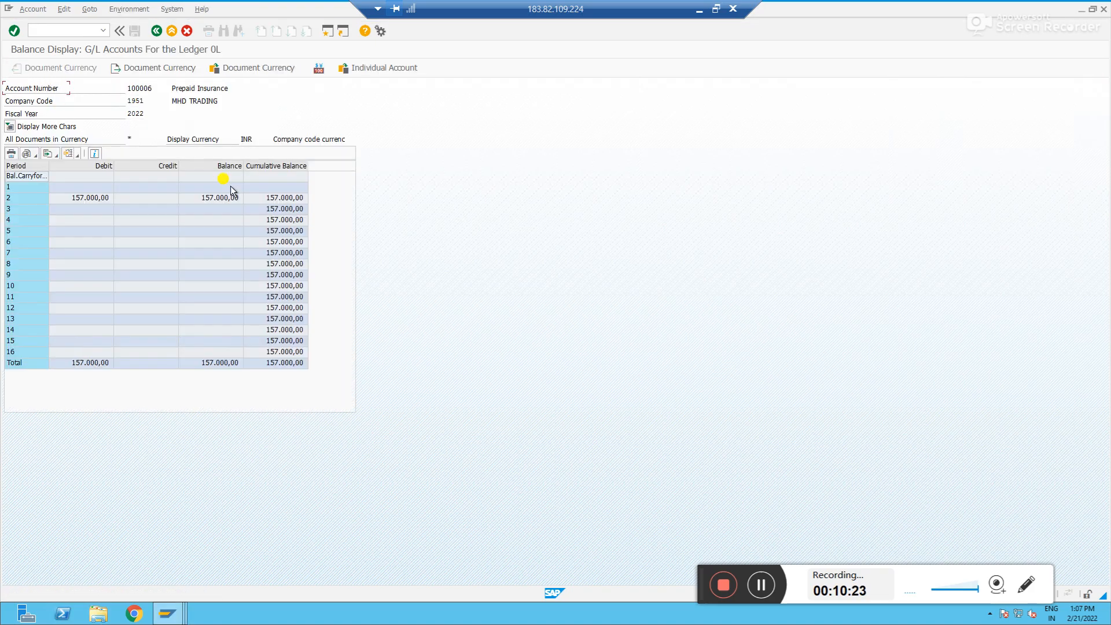
# Examine the period 2 debit, balance and cumulative balance values
pyautogui.click(84, 199)
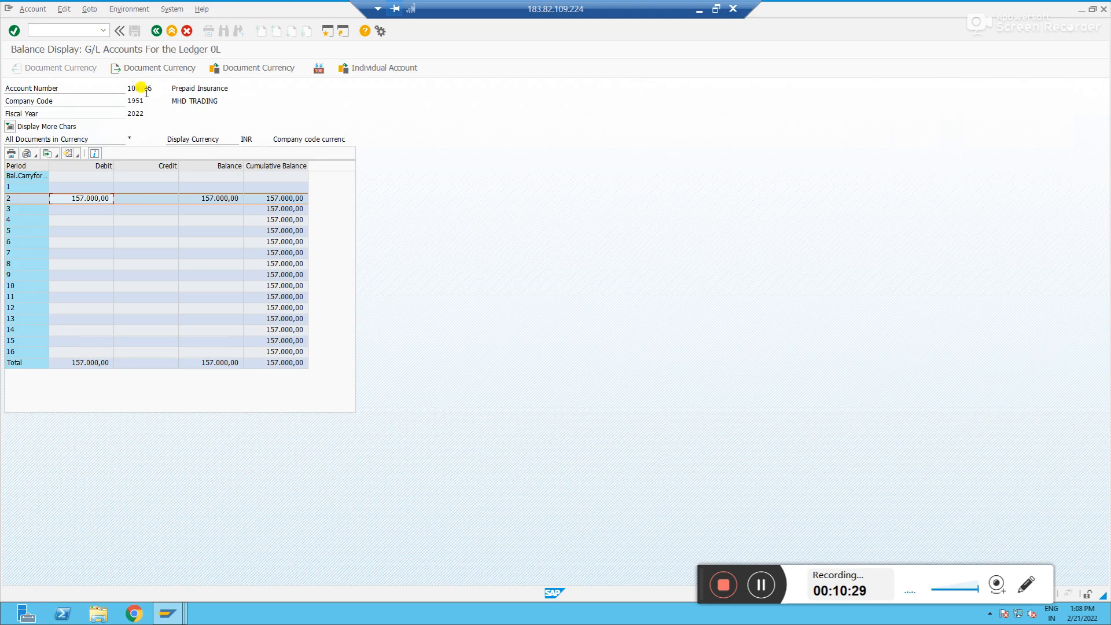
pyautogui.click(93, 168)
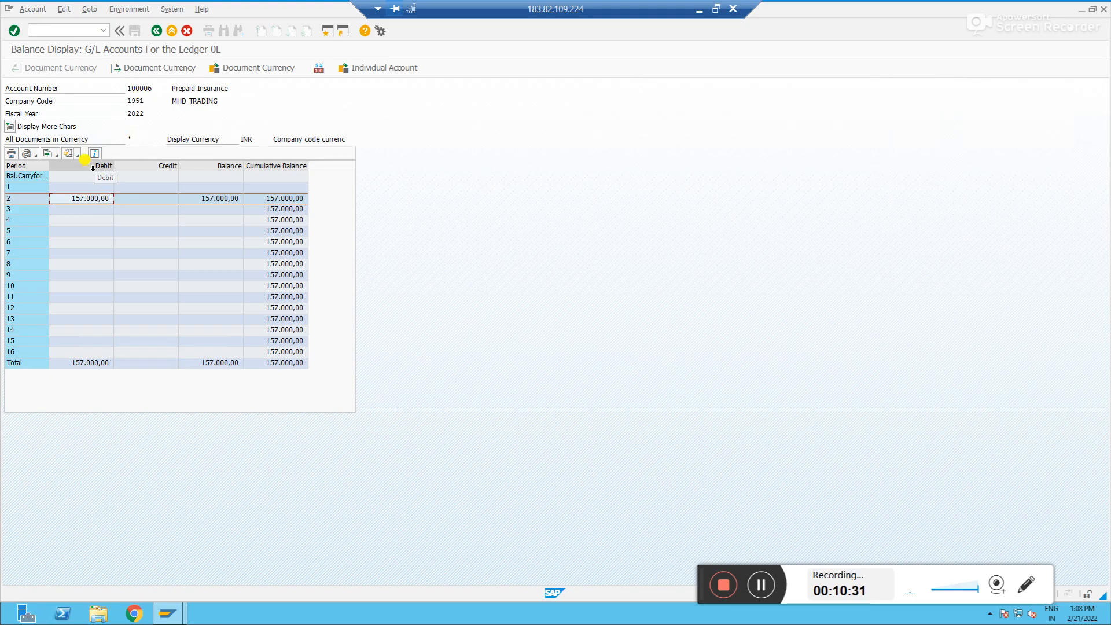
pyautogui.click(104, 198)
pyautogui.click(284, 198)
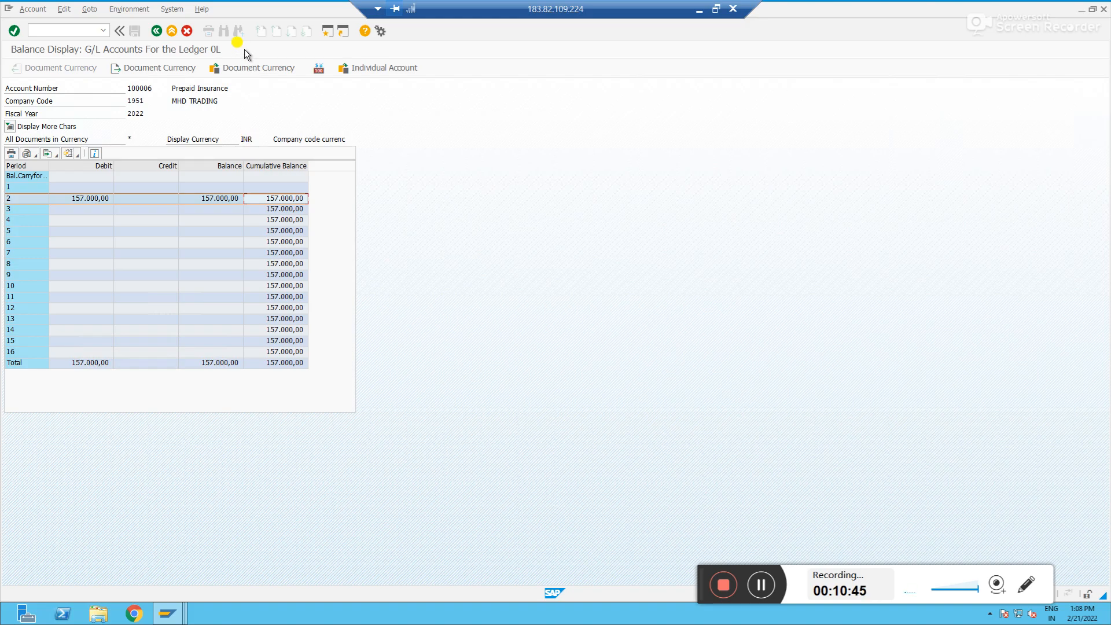
# Switch the balance display to document currency INR
pyautogui.click(243, 65)
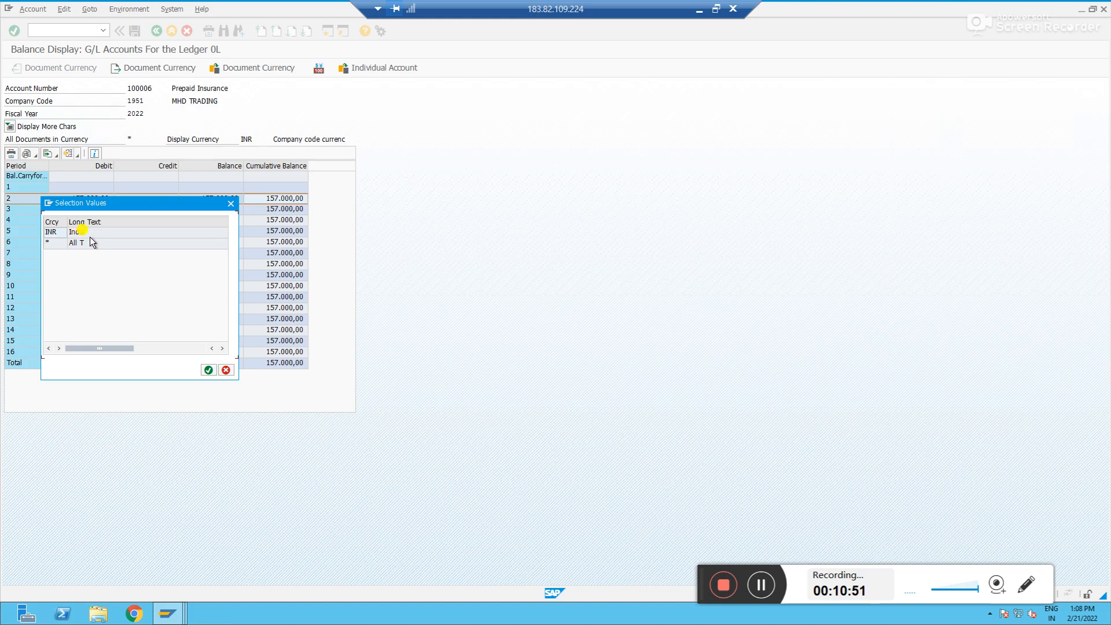
pyautogui.click(230, 203)
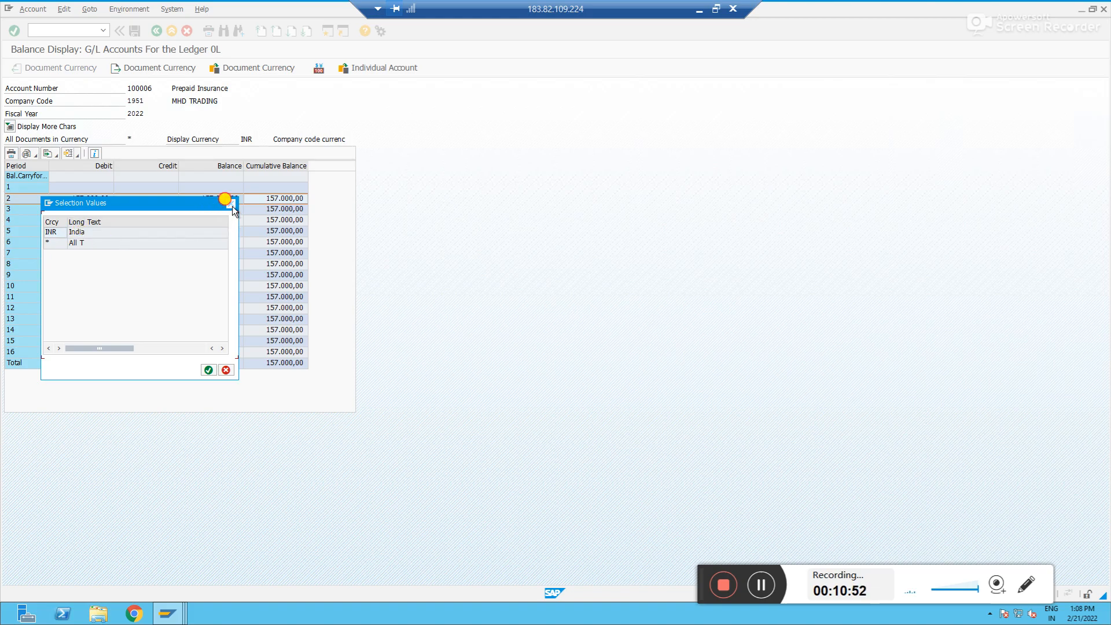
pyautogui.click(252, 72)
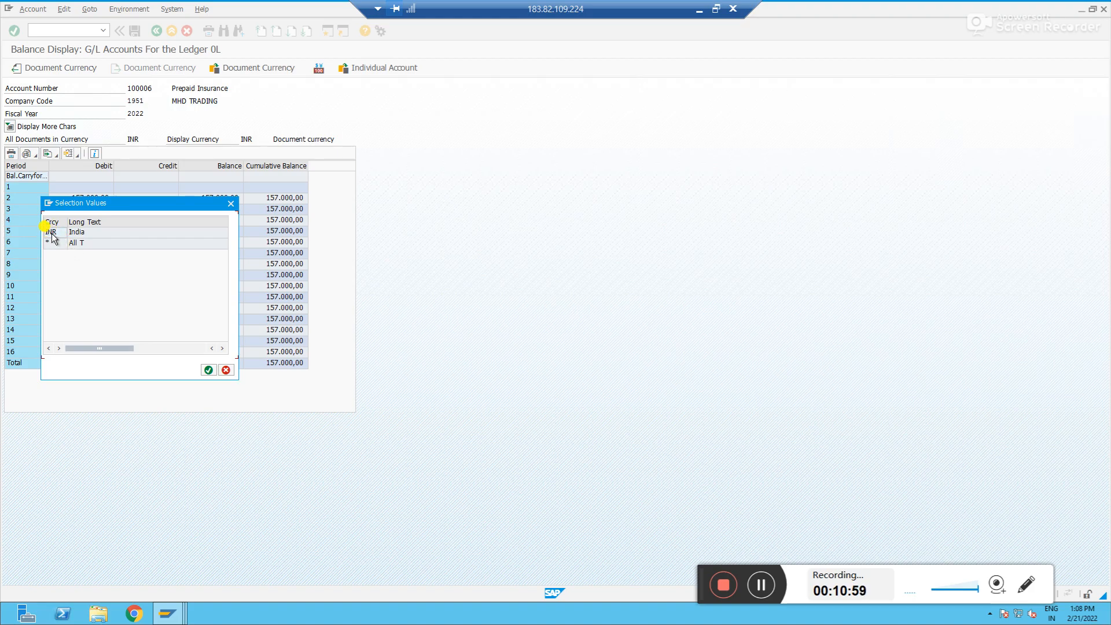
# Copy G/L account 100006 in the account master to create new account 100007
pyautogui.hotkey('alt', 'Tab')
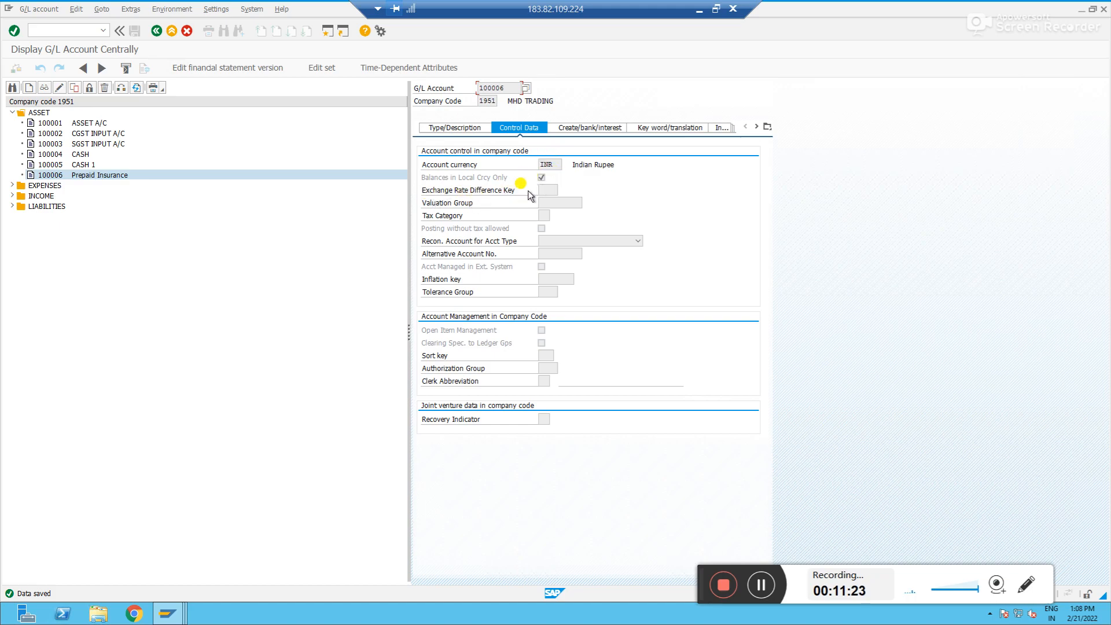
pyautogui.rightClick(59, 177)
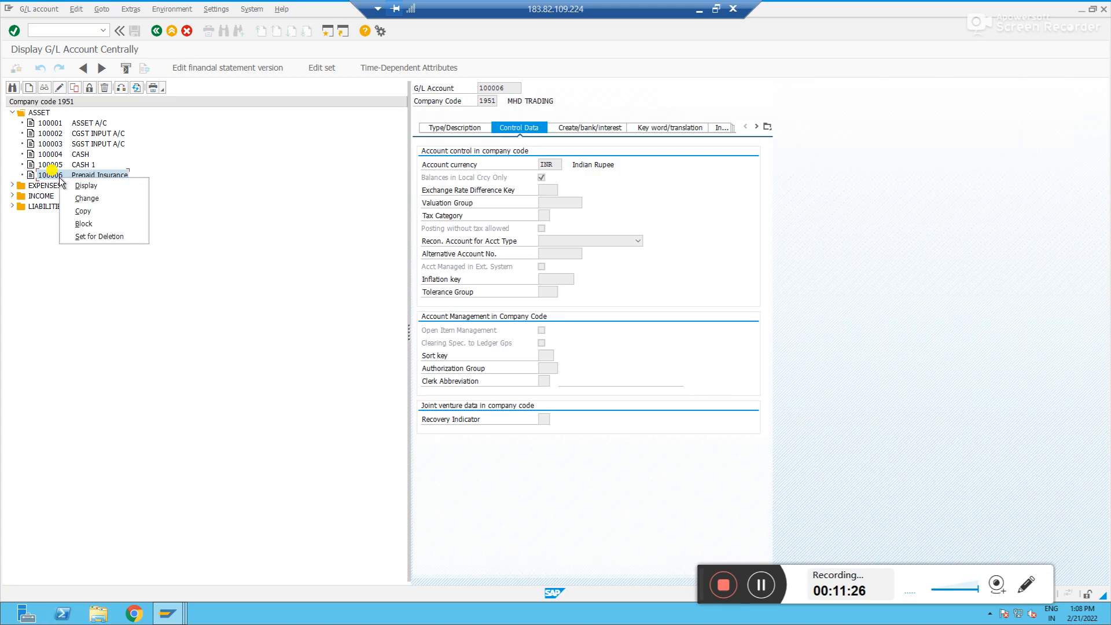
pyautogui.click(83, 211)
pyautogui.click(137, 184)
pyautogui.press('BackSpace')
pyautogui.write('7')
pyautogui.press('Return')
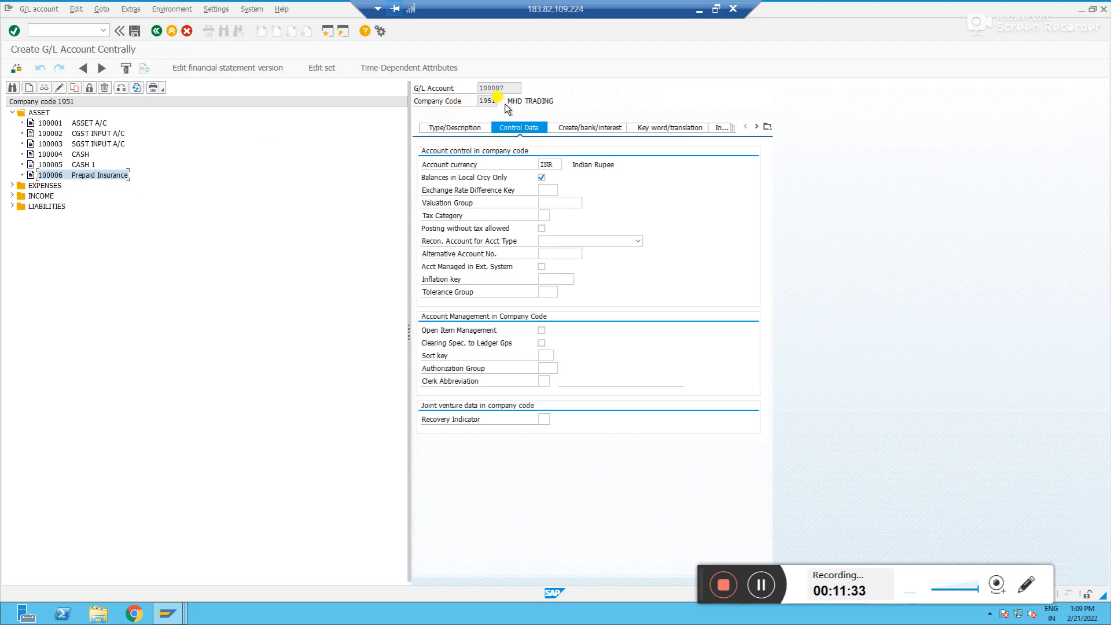
# Clear Balances in Local Crcy Only and set the new account's currency to USD
pyautogui.click(457, 124)
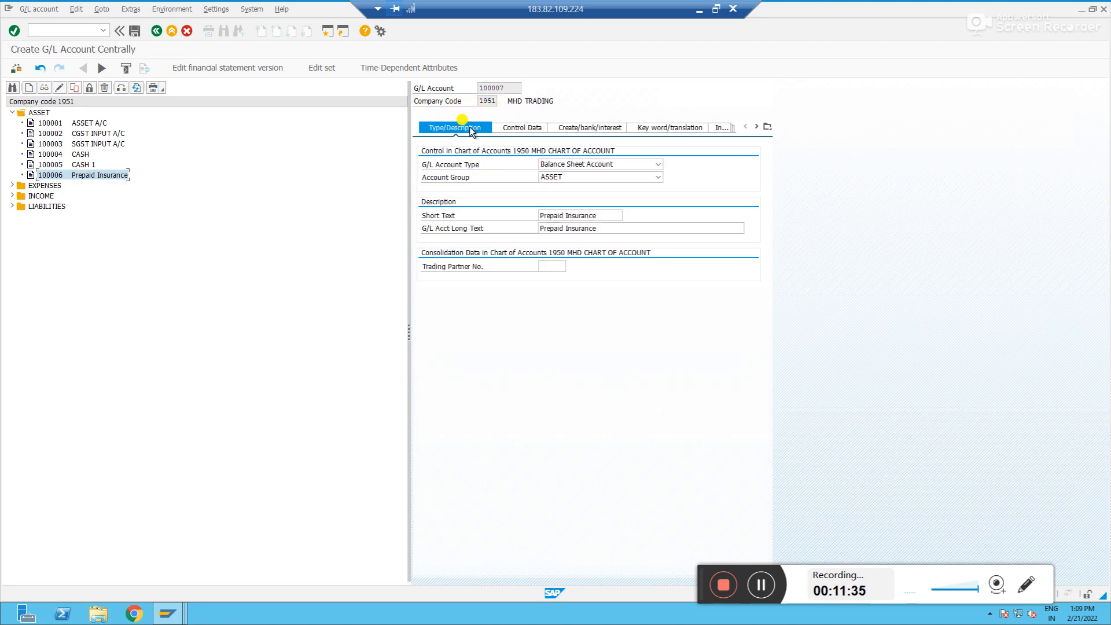
pyautogui.click(521, 124)
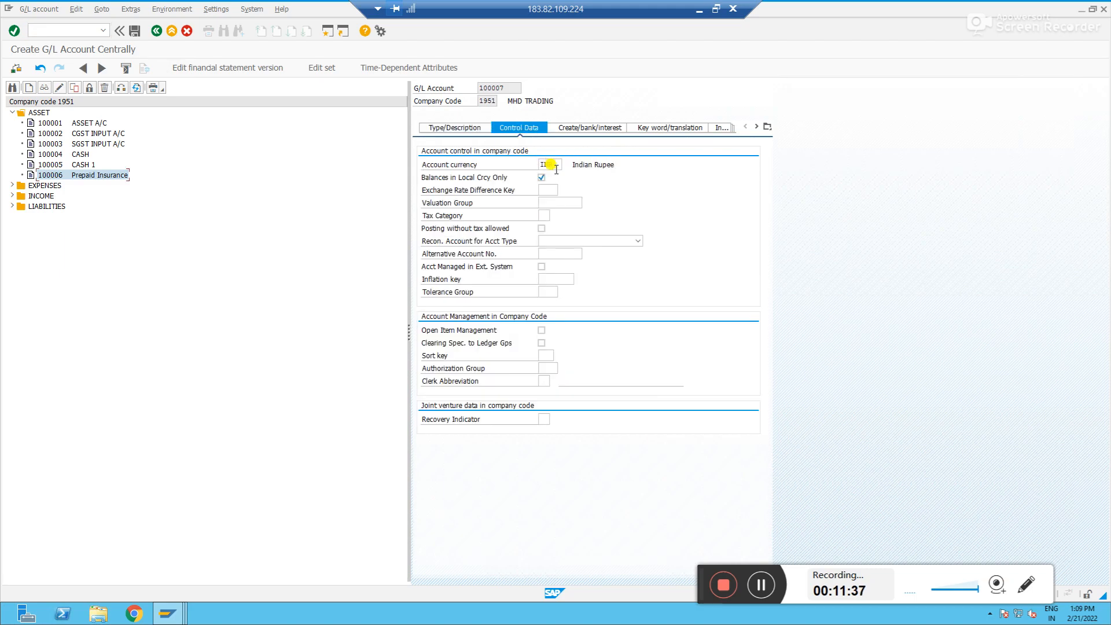
pyautogui.click(541, 177)
pyautogui.click(551, 164)
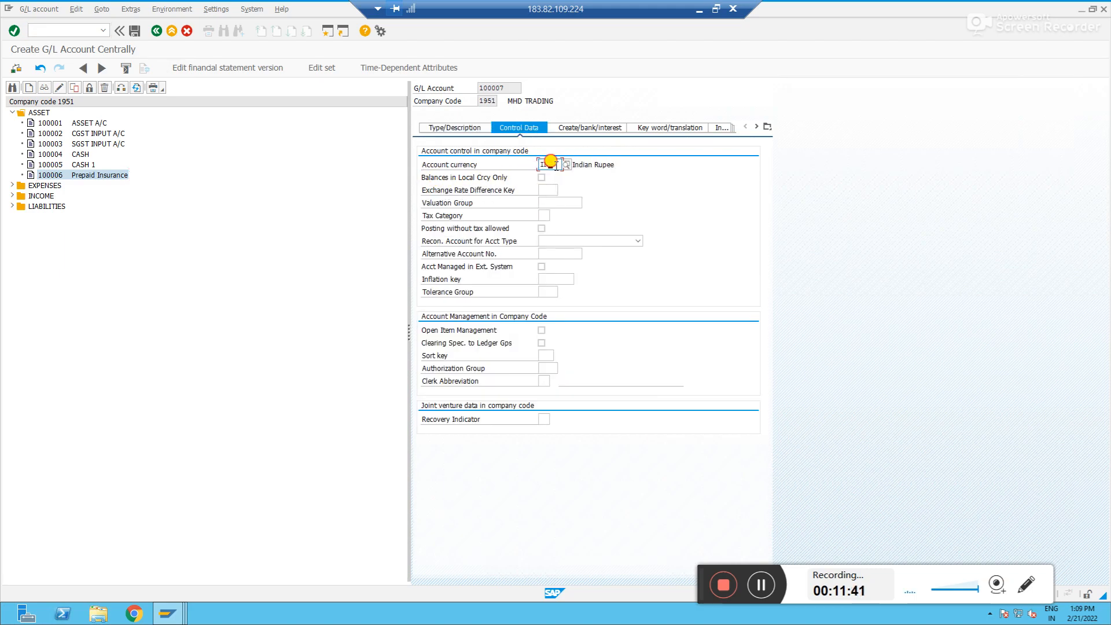
pyautogui.press('BackSpace')
pyautogui.press('BackSpace')
pyautogui.press('BackSpace')
pyautogui.write('USD')
pyautogui.press('Return')
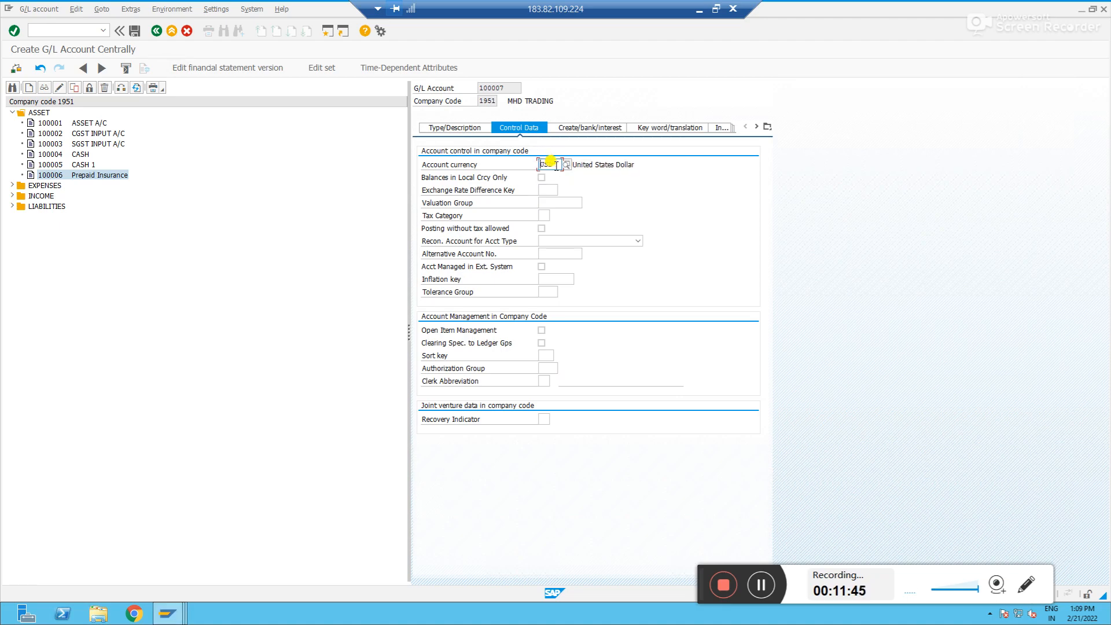
# Review the control and document creation settings and save account 100007
pyautogui.click(547, 189)
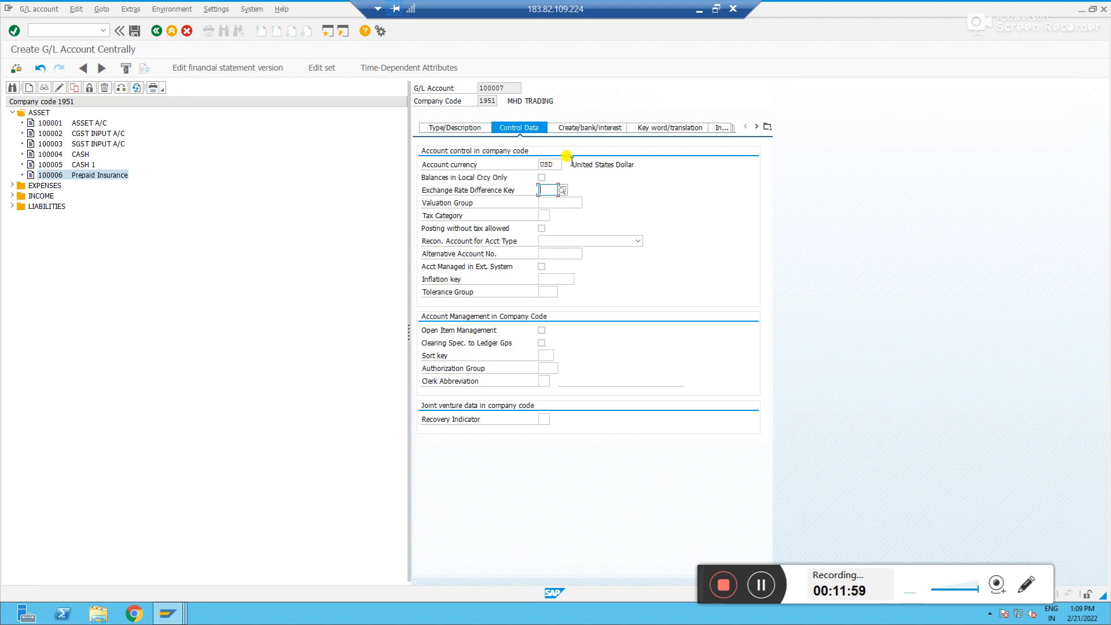
pyautogui.click(553, 165)
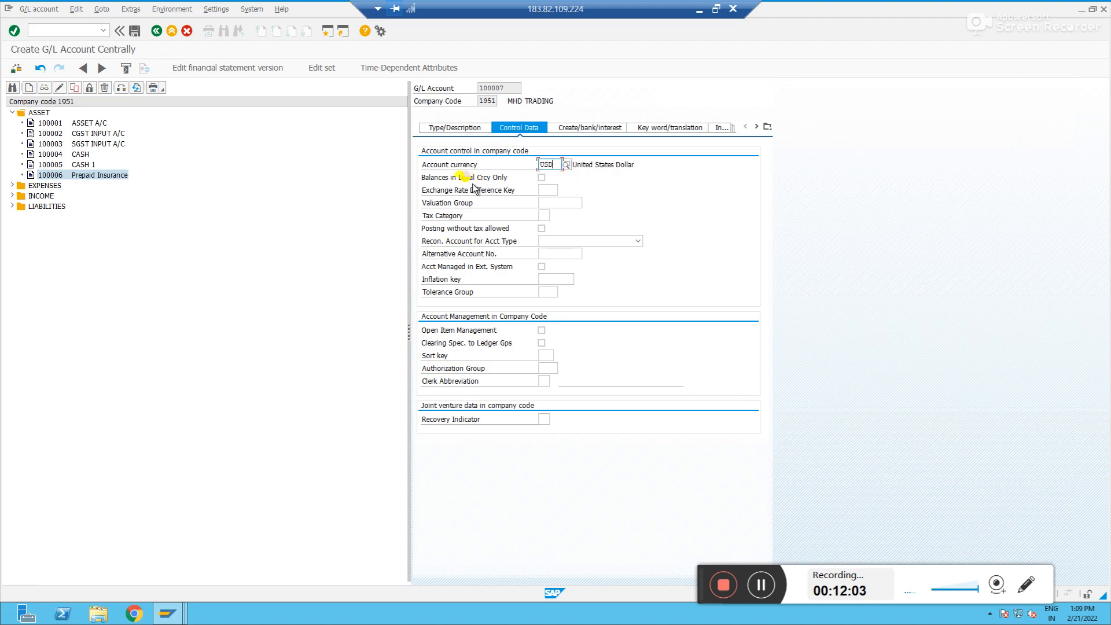
pyautogui.click(596, 130)
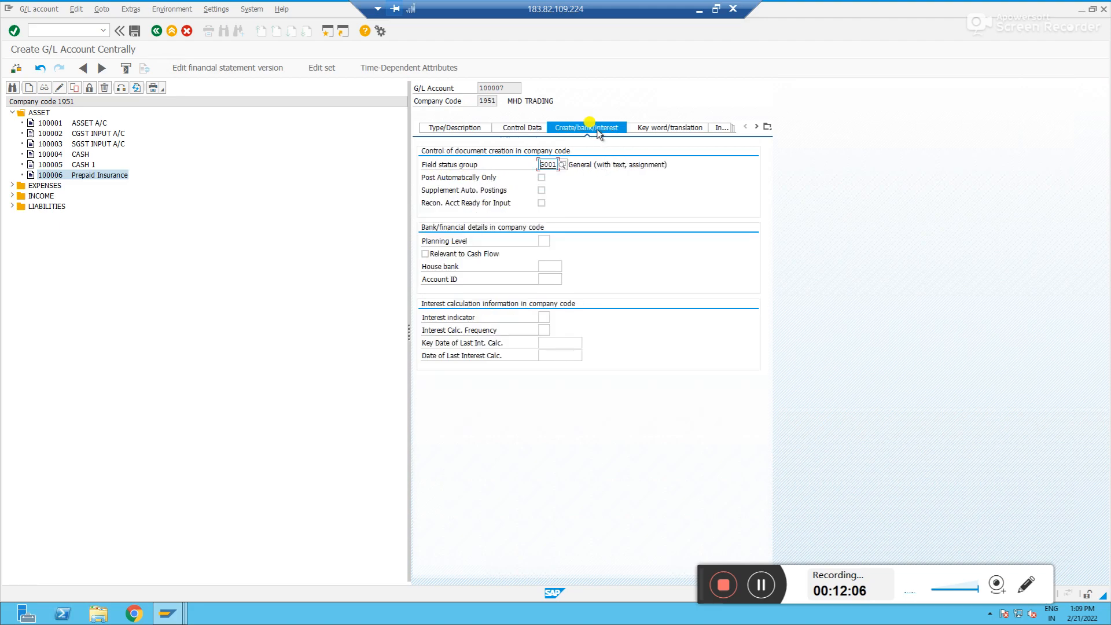
pyautogui.click(516, 133)
pyautogui.click(134, 32)
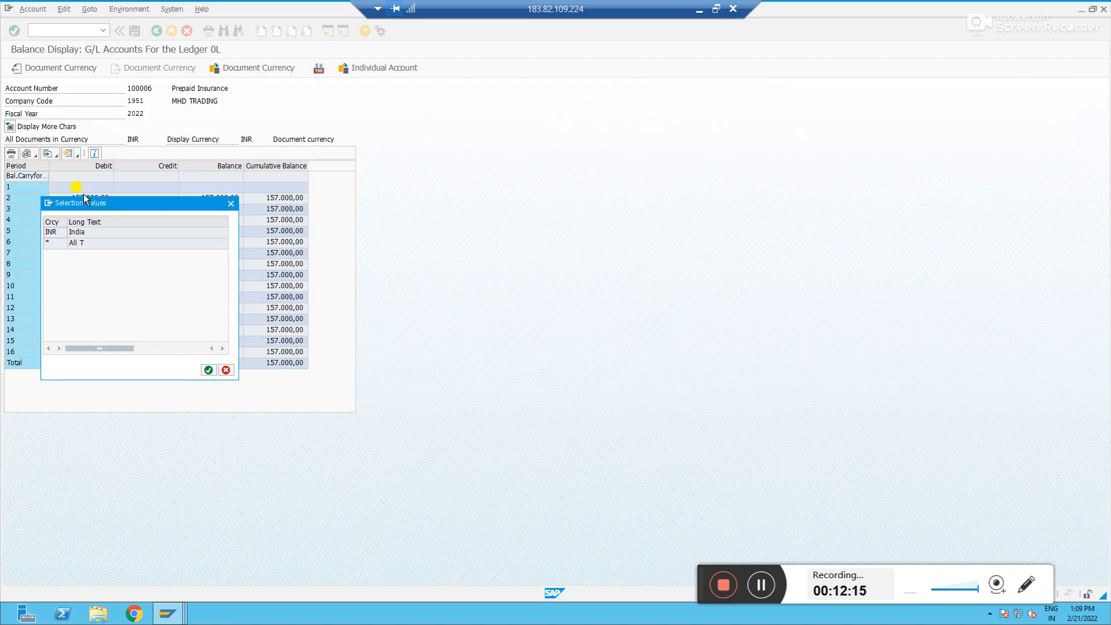
# Leave the balance display and start an F-02 G/L posting dated 21022022 in company code 1951
pyautogui.press('Escape')
pyautogui.click(157, 31)
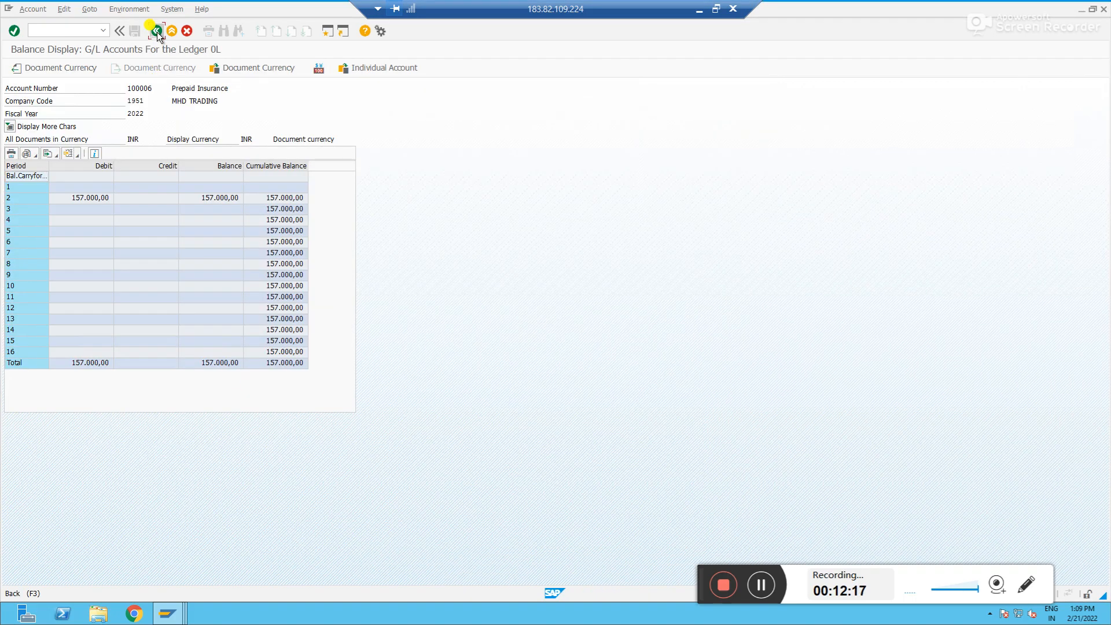
pyautogui.click(156, 31)
pyautogui.write('f-02')
pyautogui.press('Return')
pyautogui.write('21')
pyautogui.press('Tab')
pyautogui.press('Tab')
pyautogui.press('Tab')
pyautogui.press('Tab')
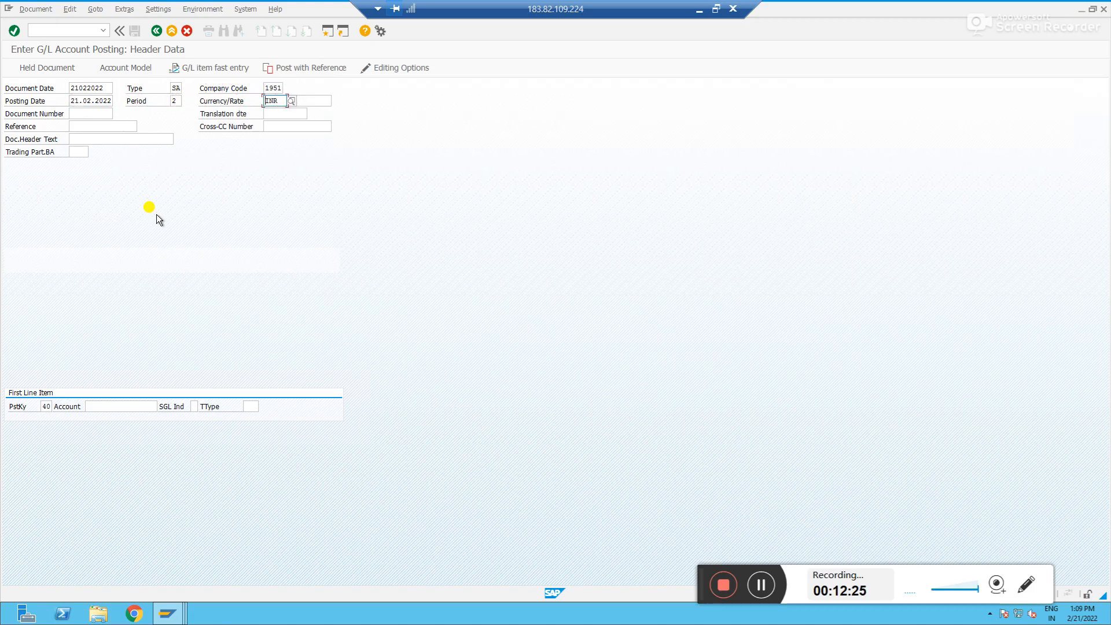
# Open account 100007 in change mode and set its short text to Prepaid Rent
pyautogui.hotkey('alt', 'Tab')
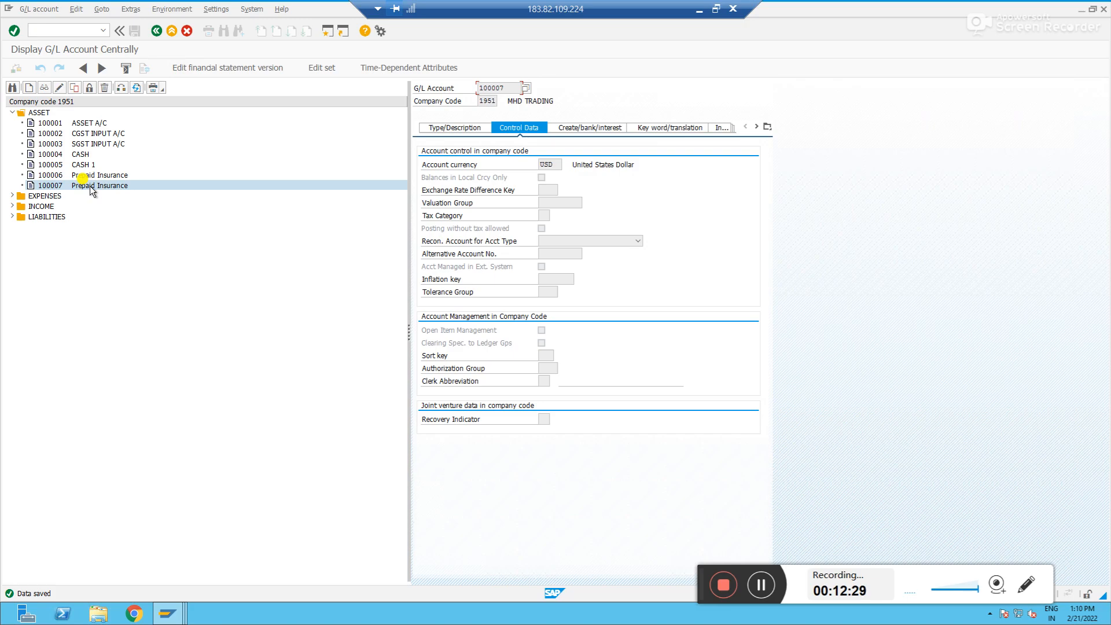
pyautogui.click(61, 88)
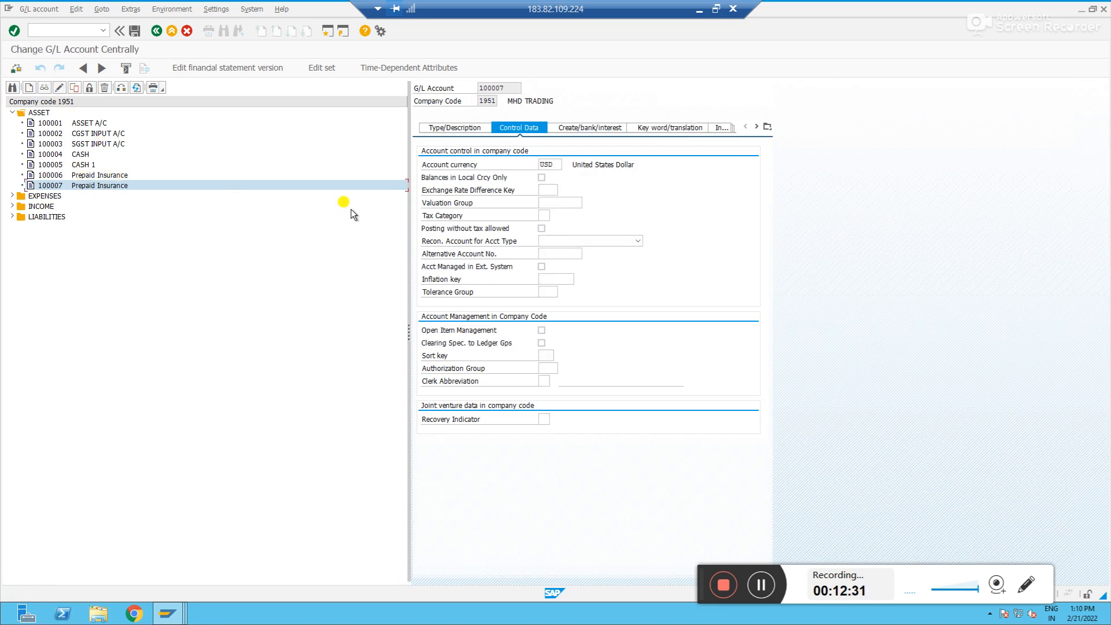
pyautogui.click(474, 131)
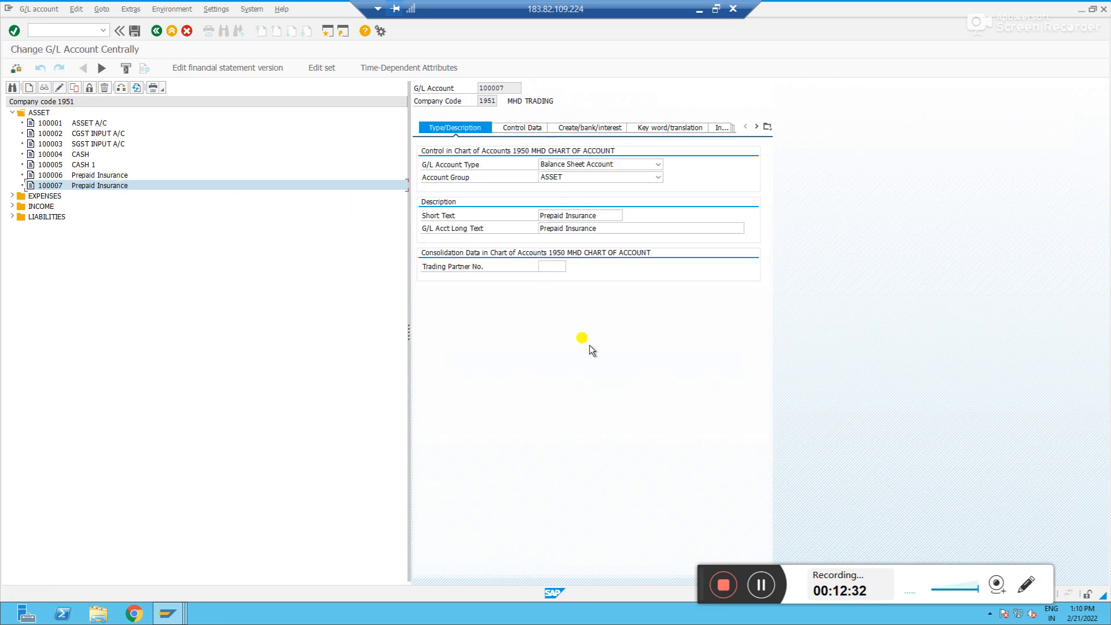
pyautogui.click(610, 216)
pyautogui.press('BackSpace')
pyautogui.press('BackSpace')
pyautogui.press('BackSpace')
pyautogui.press('BackSpace')
pyautogui.press('BackSpace')
pyautogui.press('BackSpace')
pyautogui.press('BackSpace')
pyautogui.press('BackSpace')
pyautogui.press('BackSpace')
pyautogui.write('R')
pyautogui.press('BackSpace')
pyautogui.write('Re')
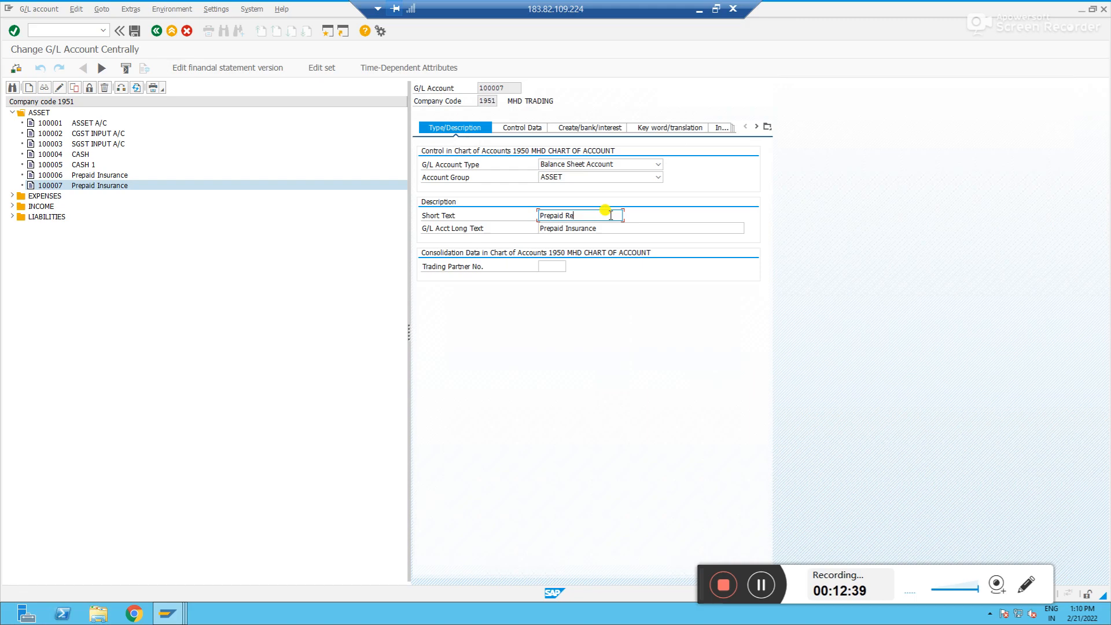
pyautogui.write('nt')
# Set the long text to Prepaid Rent and save the account
pyautogui.click(608, 228)
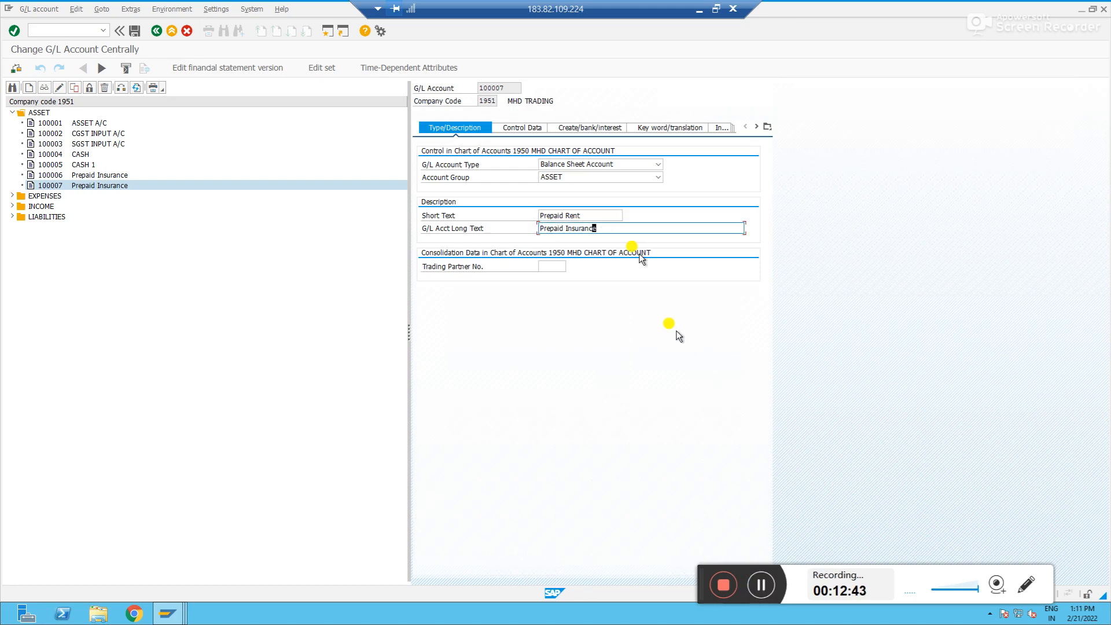
pyautogui.press('BackSpace')
pyautogui.press('BackSpace')
pyautogui.press('BackSpace')
pyautogui.press('BackSpace')
pyautogui.press('BackSpace')
pyautogui.press('BackSpace')
pyautogui.press('BackSpace')
pyautogui.press('BackSpace')
pyautogui.press('BackSpace')
pyautogui.press('BackSpace')
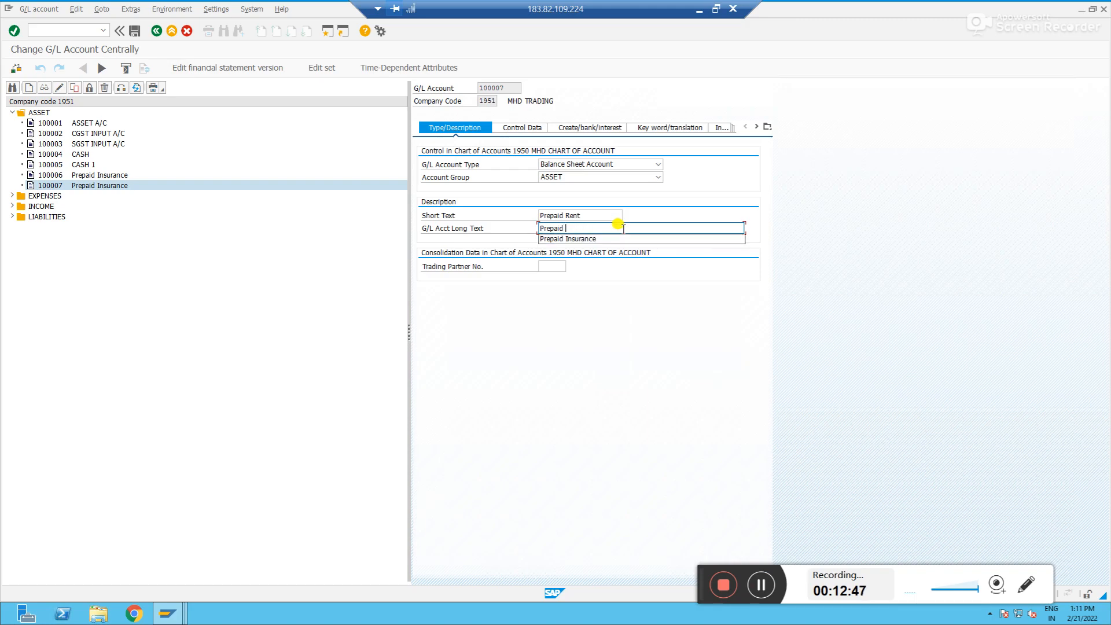
pyautogui.write('Rent')
pyautogui.press('Return')
pyautogui.hotkey('ctrl', 's')
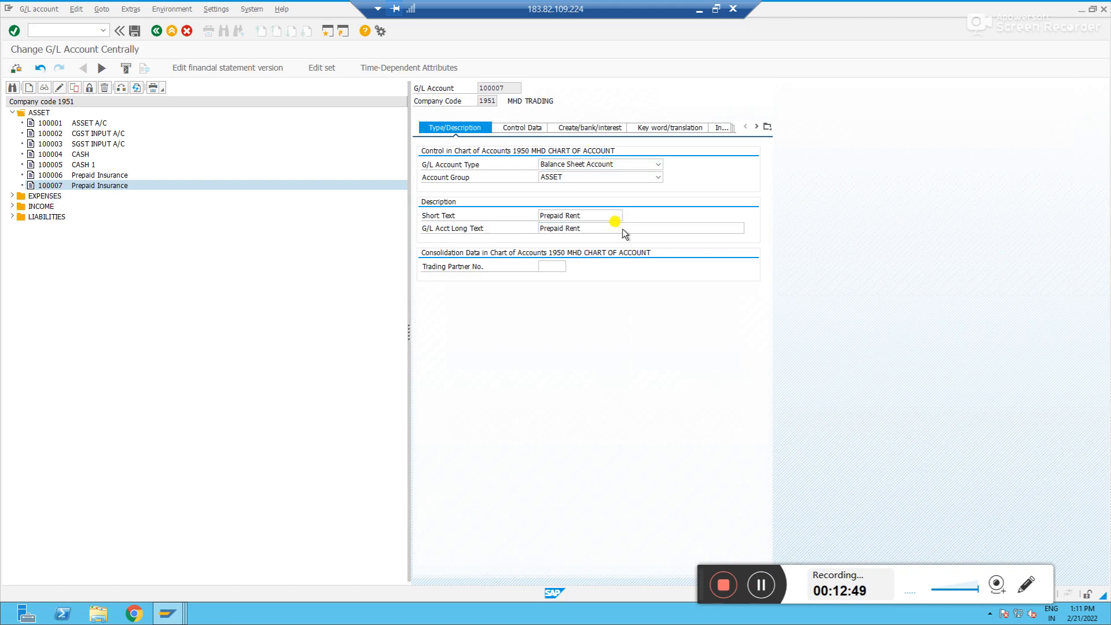
# Check the account currency on the control data of account 100007
pyautogui.hotkey('alt', 'Tab')
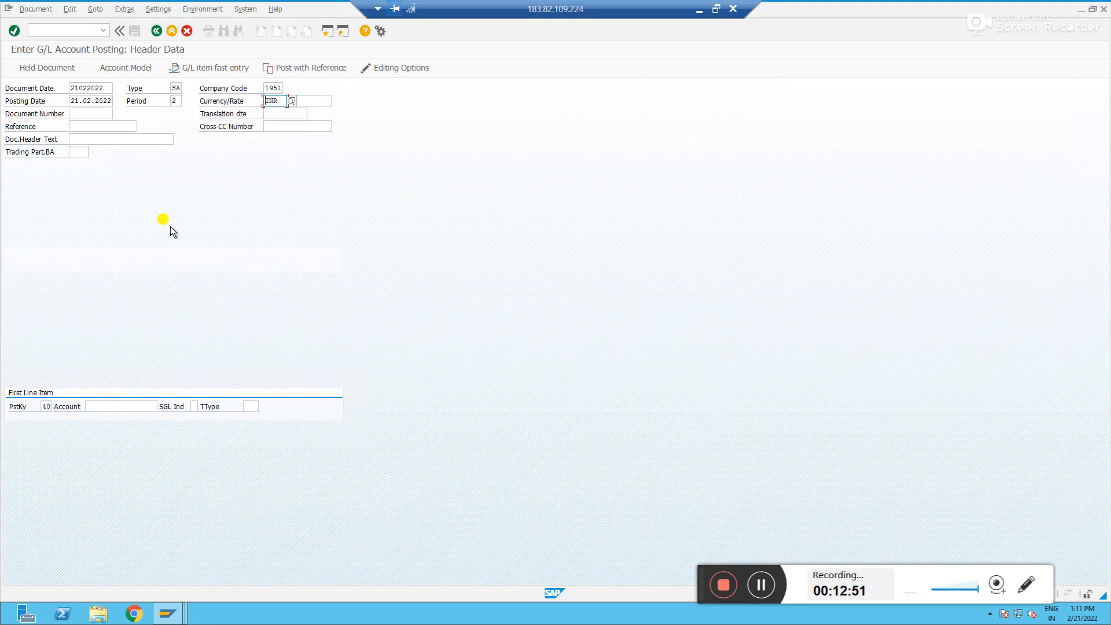
pyautogui.hotkey('alt', 'Tab')
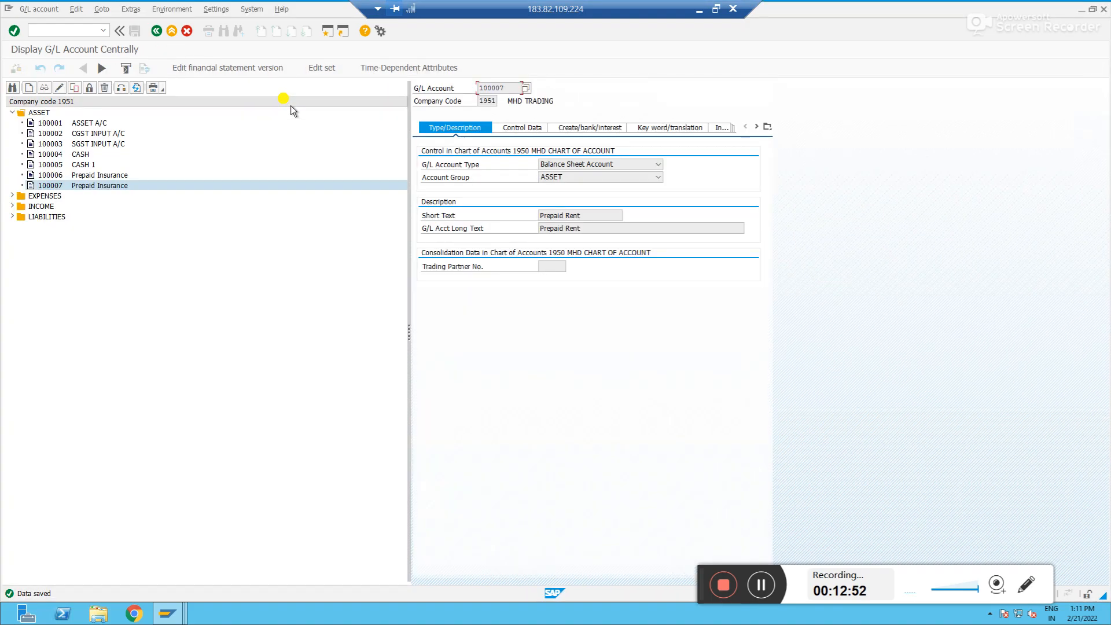
pyautogui.click(527, 130)
pyautogui.click(555, 164)
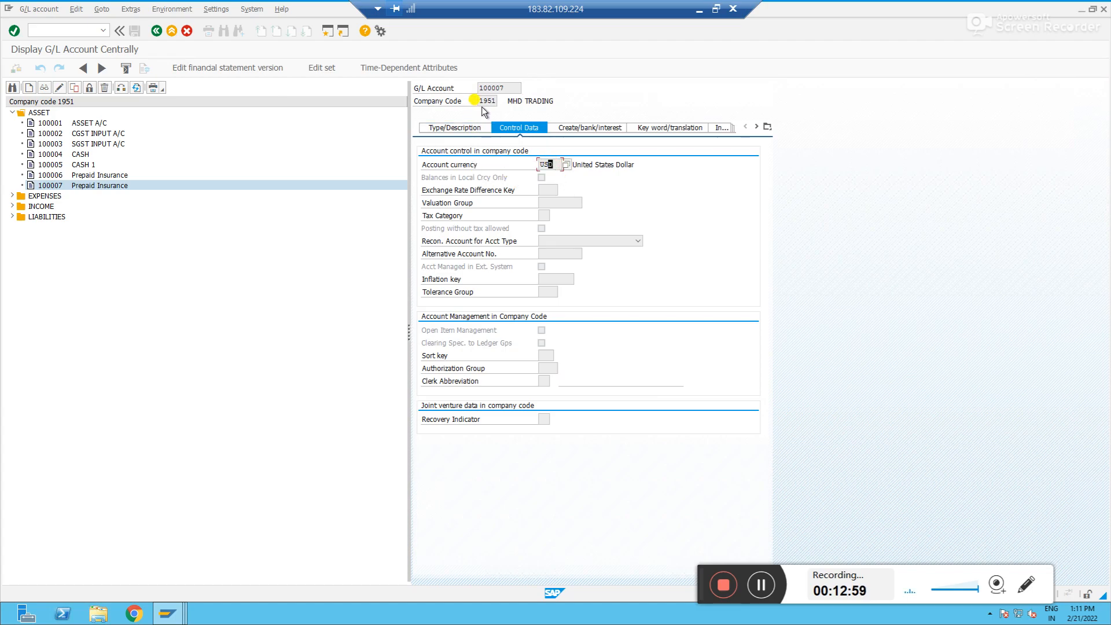
# Enter account 100007 for the first line item with posting key 40 in the INR posting
pyautogui.hotkey('alt', 'Tab')
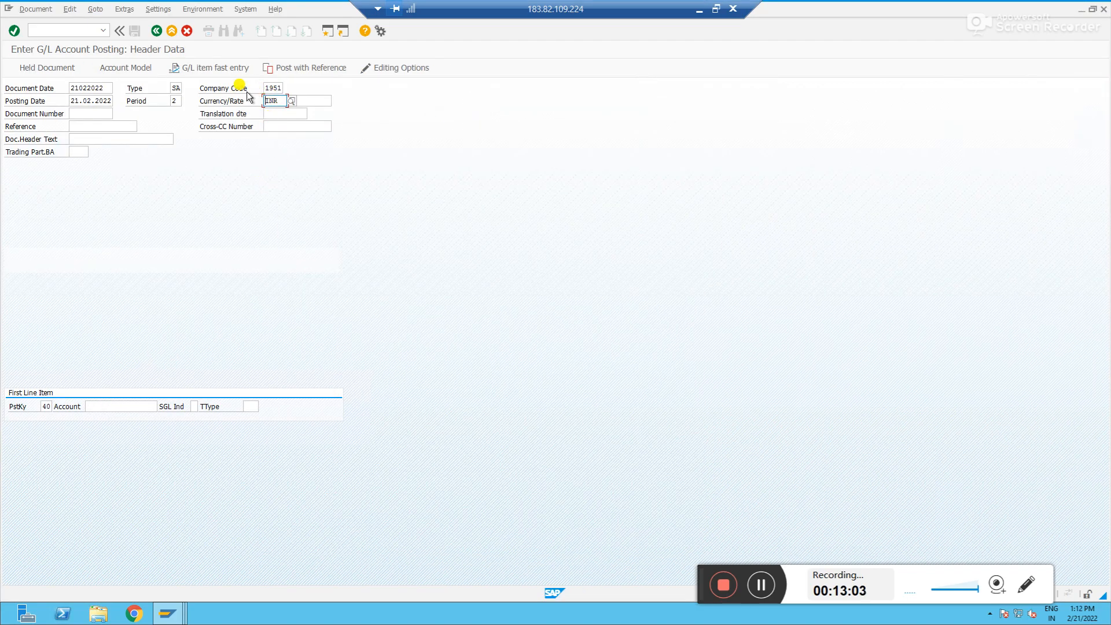
pyautogui.doubleClick(274, 101)
pyautogui.moveTo(251, 100); pyautogui.dragTo(249, 100)
pyautogui.click(105, 407)
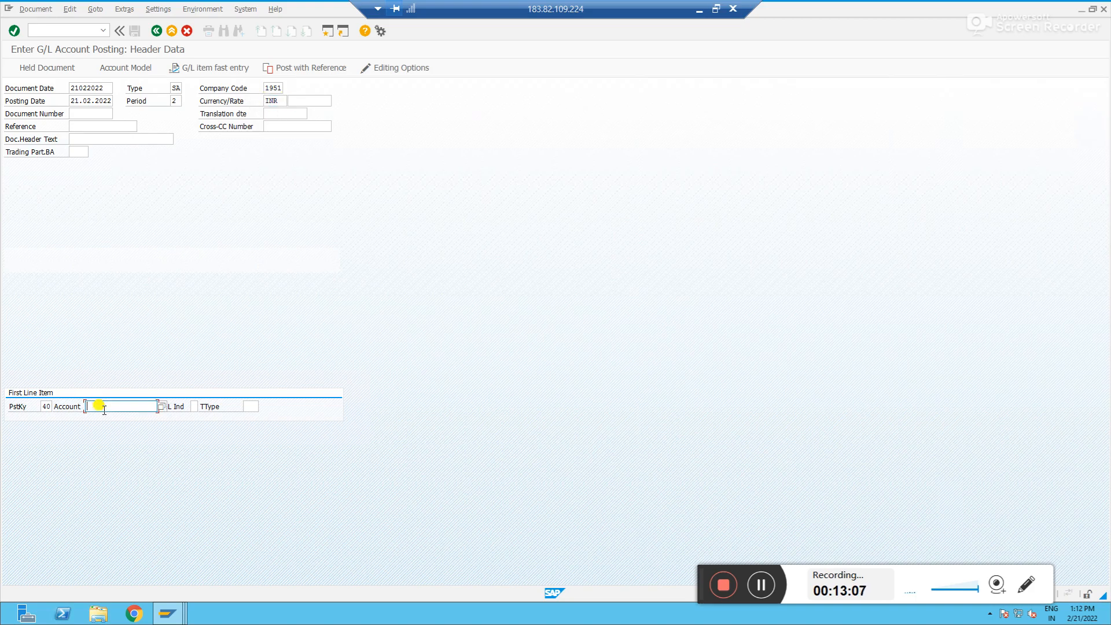
pyautogui.write('100086')
pyautogui.hotkey('alt', 'Tab')
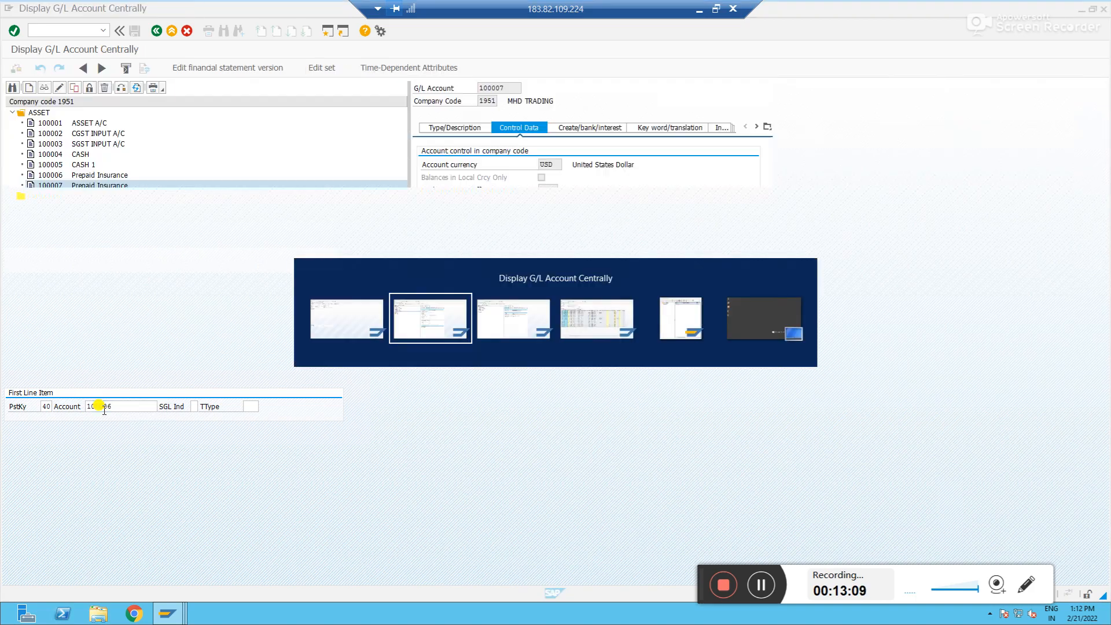
pyautogui.hotkey('alt', 'Tab')
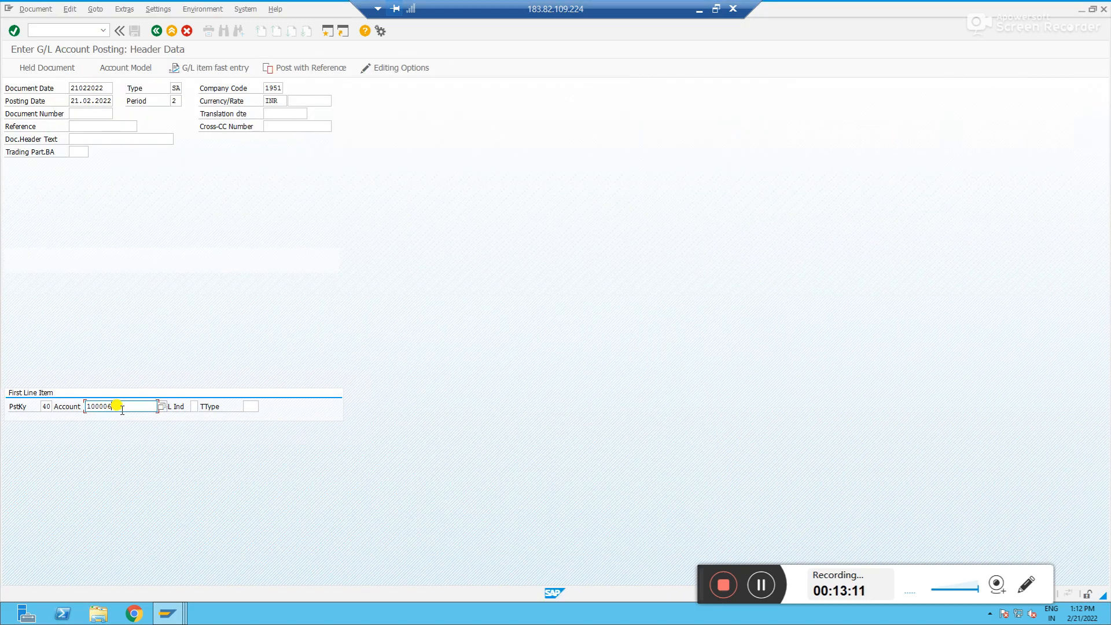
pyautogui.press('BackSpace')
pyautogui.write('7')
pyautogui.press('Return')
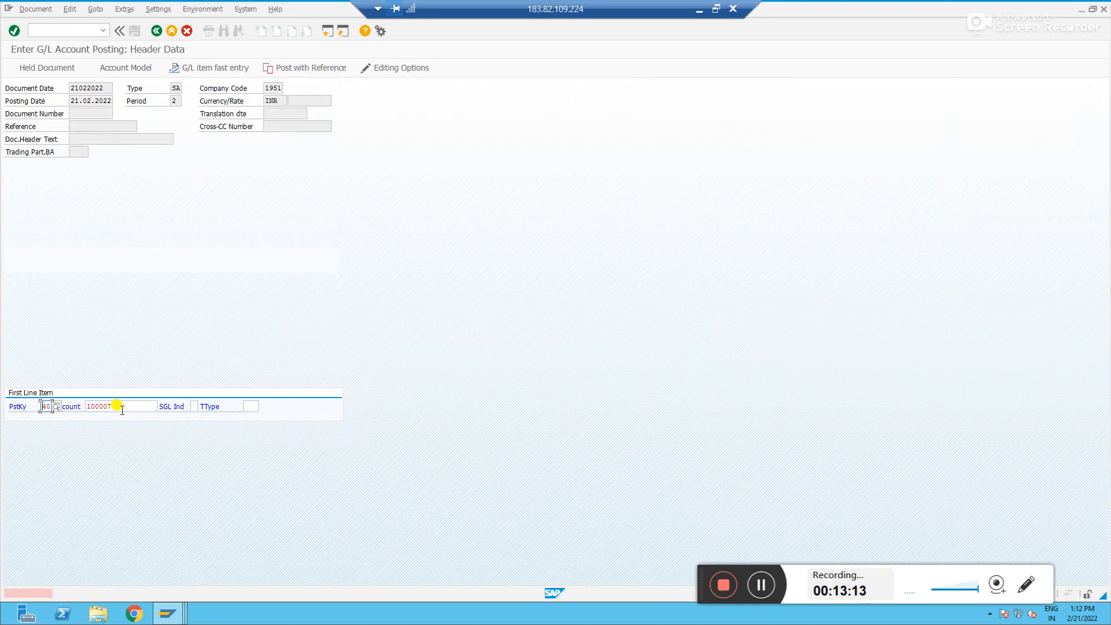
# Open the detailed help for the posting error message
pyautogui.doubleClick(132, 598)
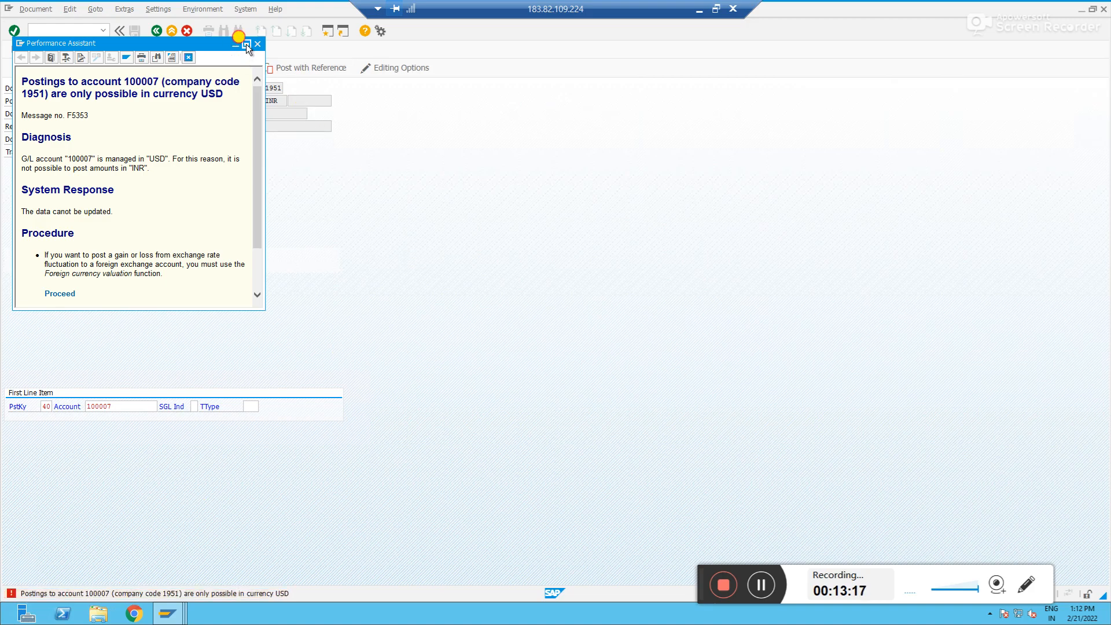
pyautogui.click(245, 44)
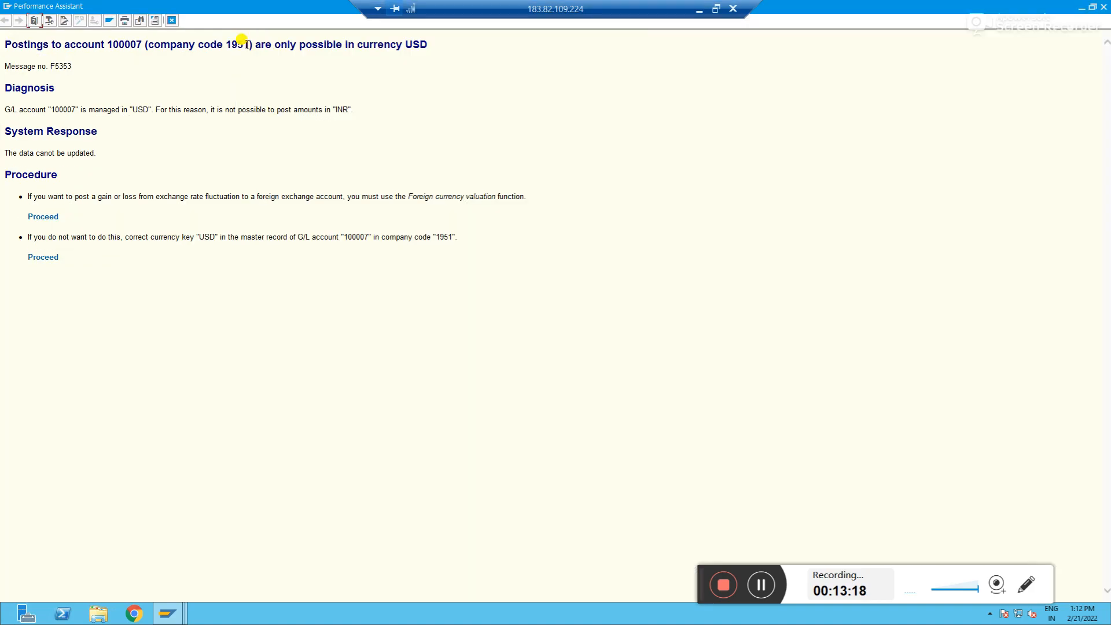
pyautogui.click(1092, 8)
pyautogui.moveTo(162, 44); pyautogui.dragTo(518, 131)
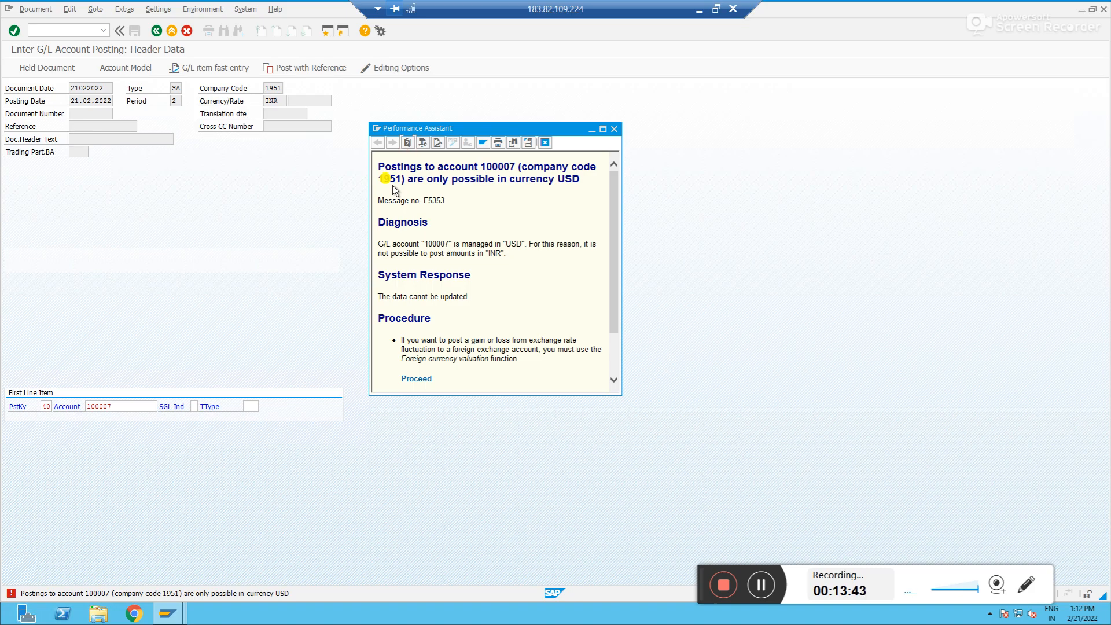
# Review the description data of account 100007 in the account master
pyautogui.hotkey('alt', 'Tab')
pyautogui.hotkey('alt', 'Tab')
pyautogui.hotkey('alt', 'Tab')
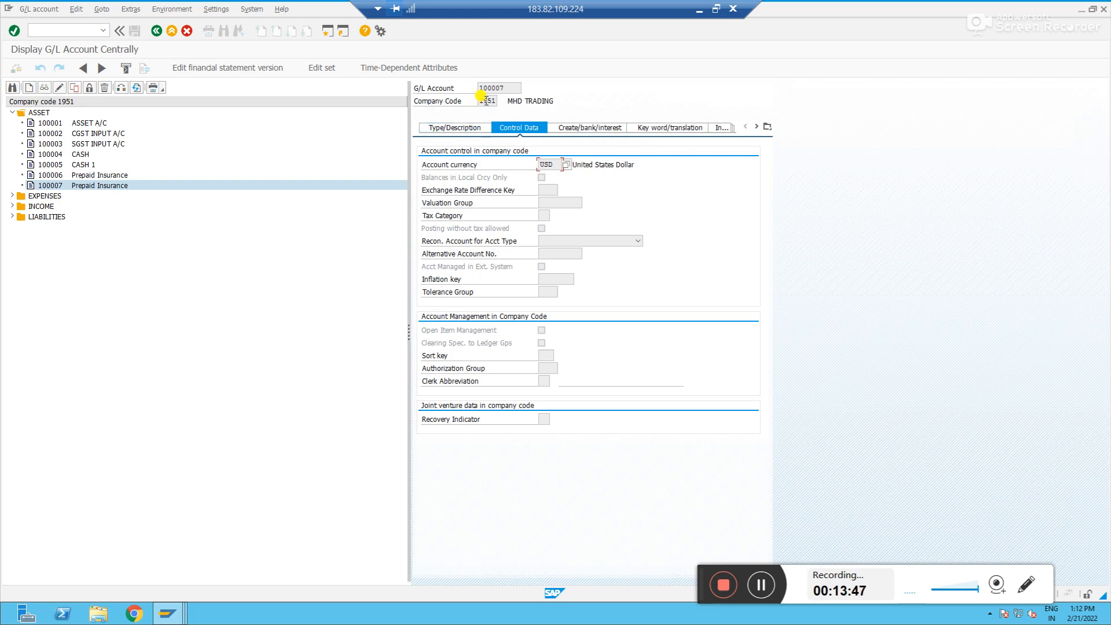
pyautogui.click(466, 131)
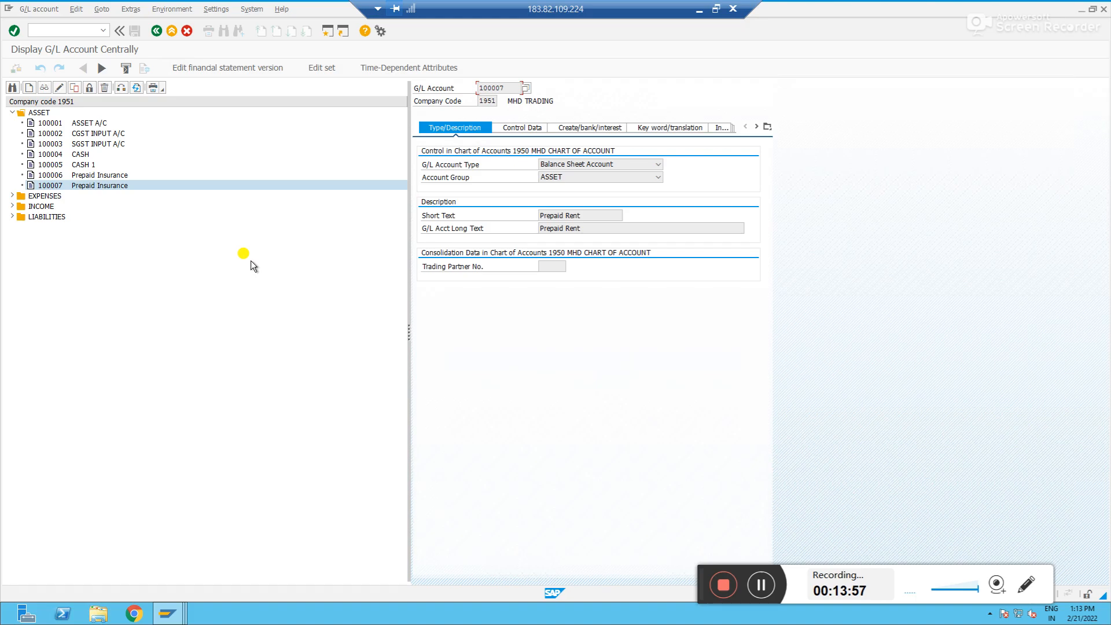
pyautogui.hotkey('alt', 'Tab')
pyautogui.hotkey('alt', 'shift', 'Tab')
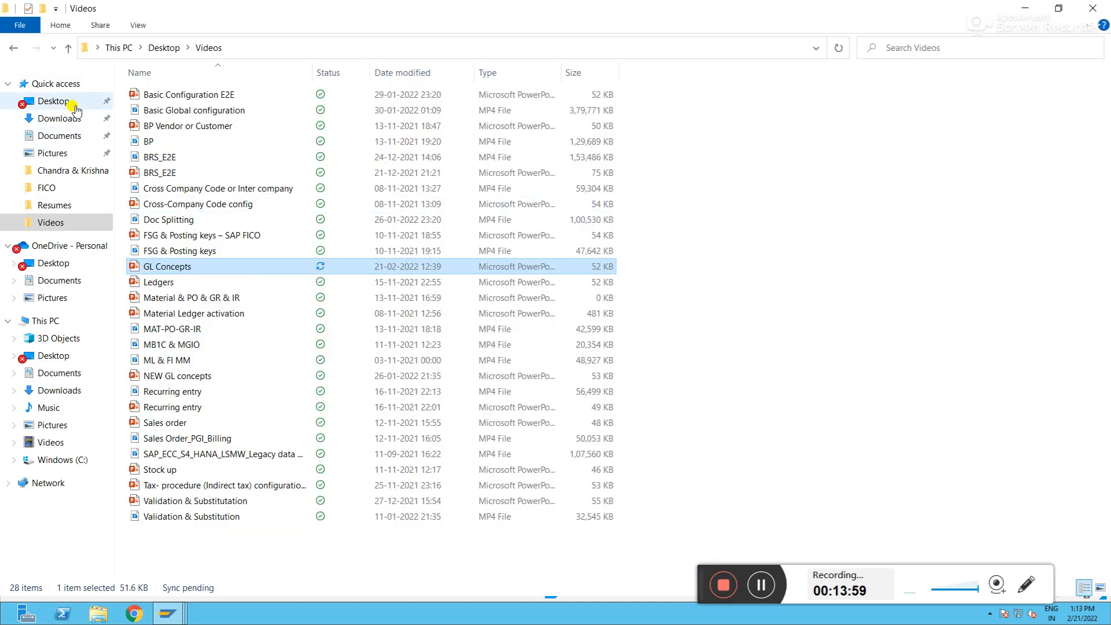
pyautogui.hotkey('alt', 'Tab')
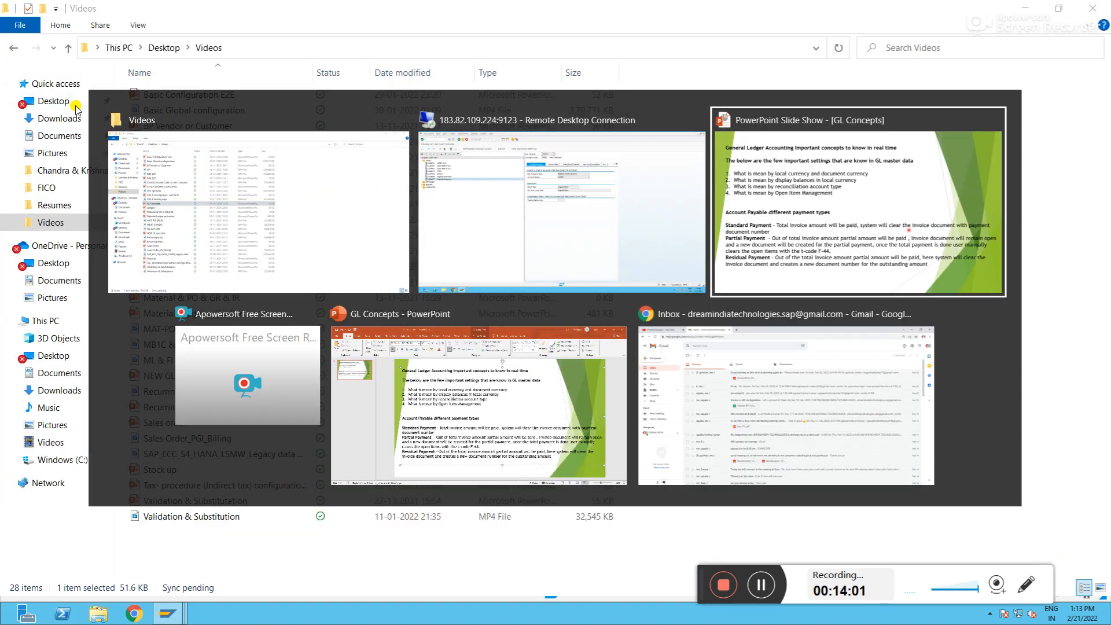
pyautogui.hotkey('alt', 'shift', 'Tab')
# Open the global data of company code 1951 and review its currency settings
pyautogui.click(79, 30)
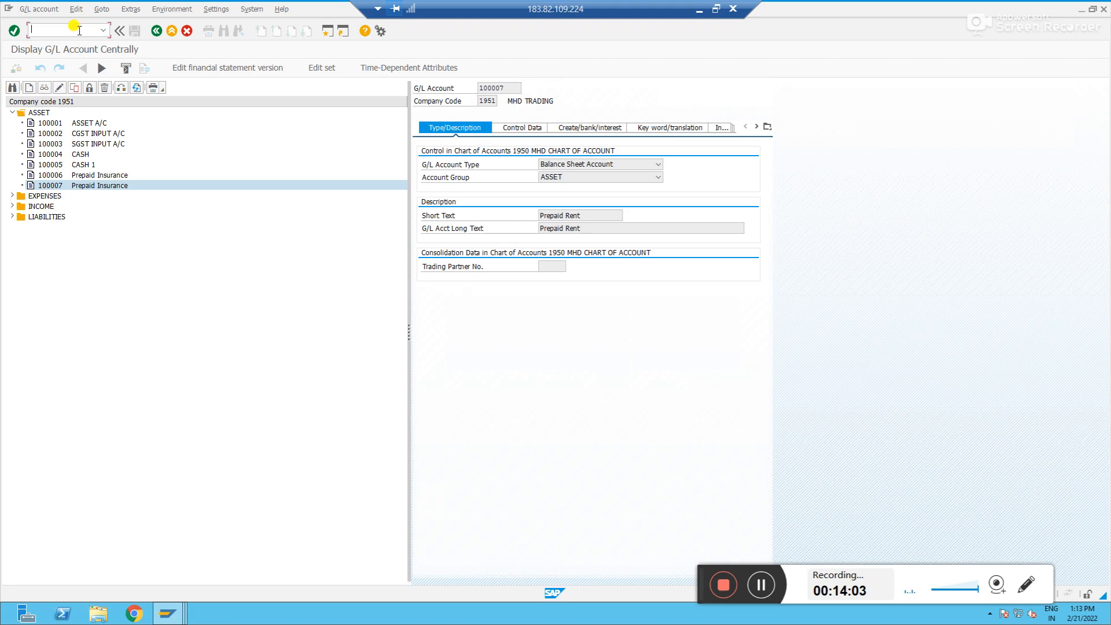
pyautogui.write('/noby6')
pyautogui.press('Return')
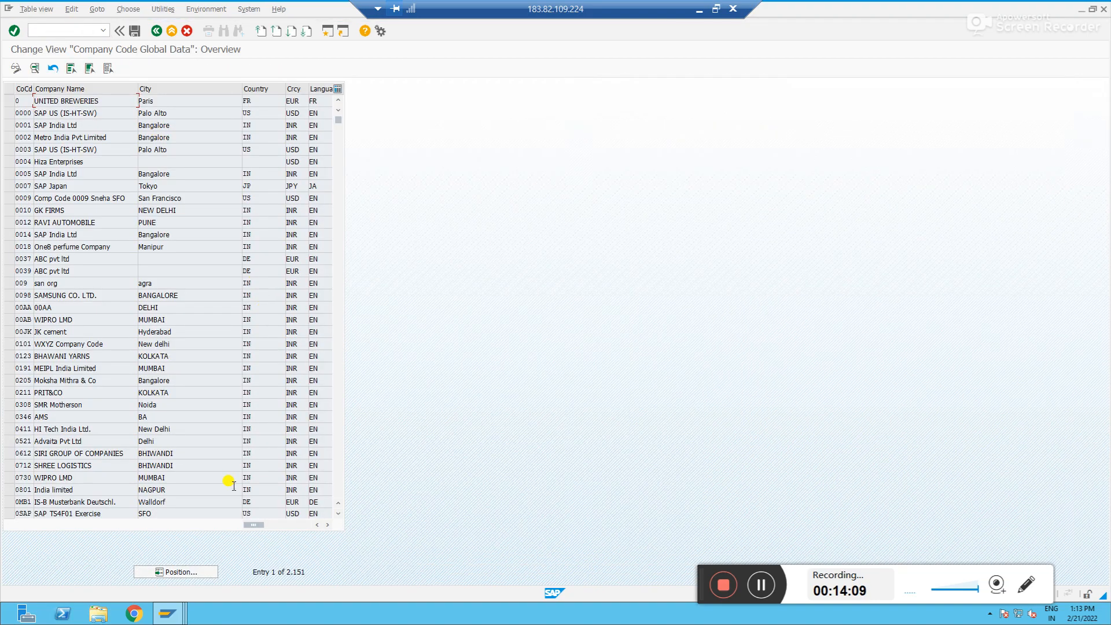
pyautogui.click(186, 575)
pyautogui.write('1951')
pyautogui.press('Return')
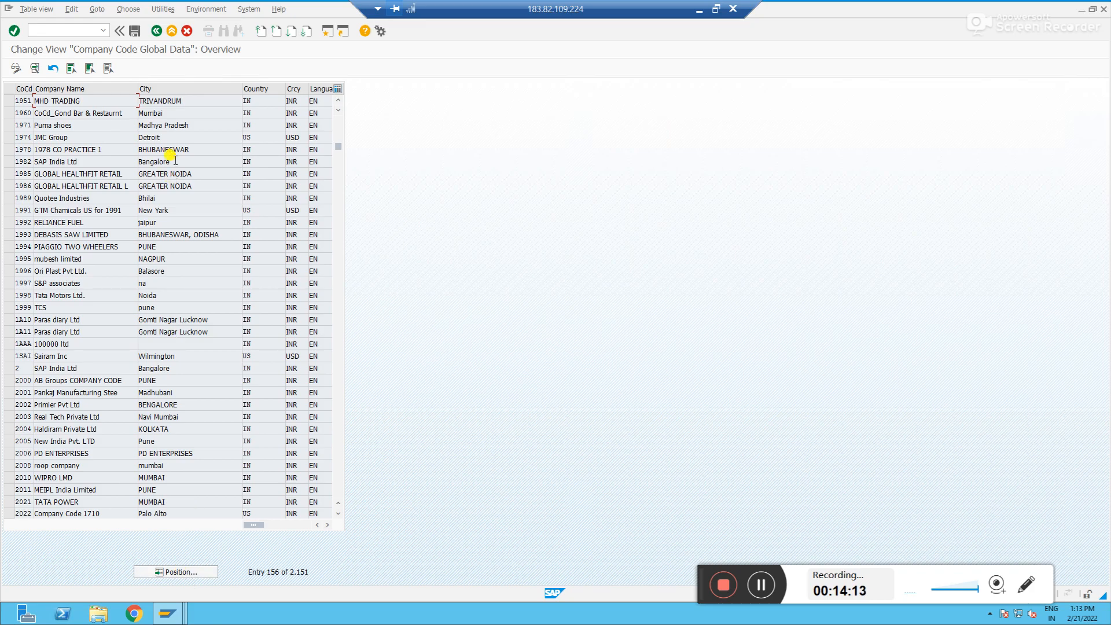
pyautogui.doubleClick(169, 101)
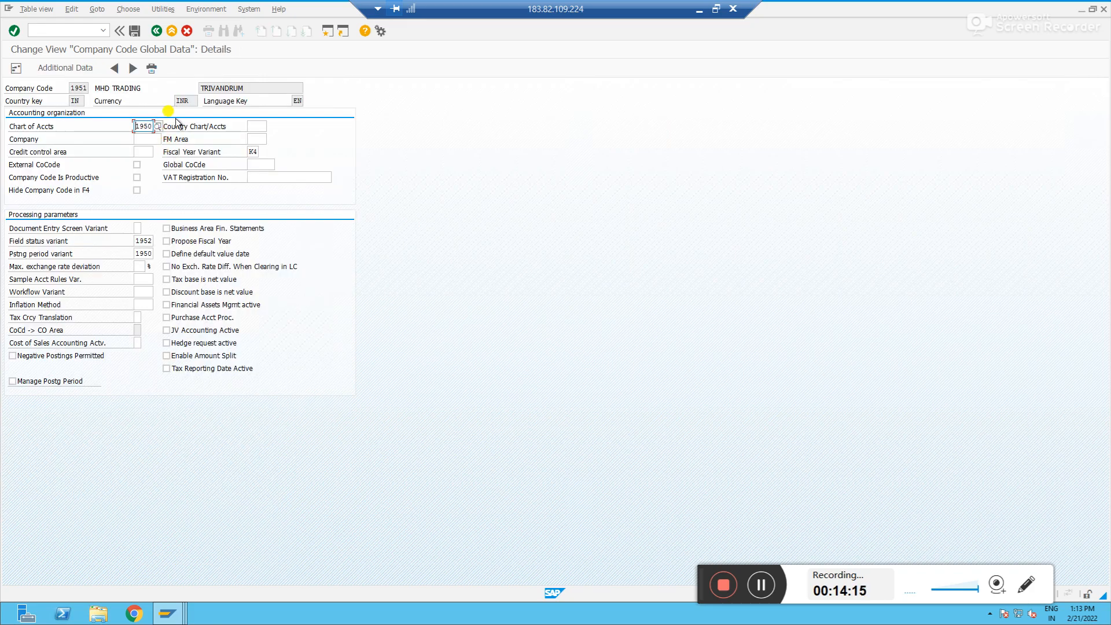
pyautogui.click(187, 101)
# Open account 100007 in the central G/L account master and review its account currency on the control data
pyautogui.hotkey('alt', 'Tab')
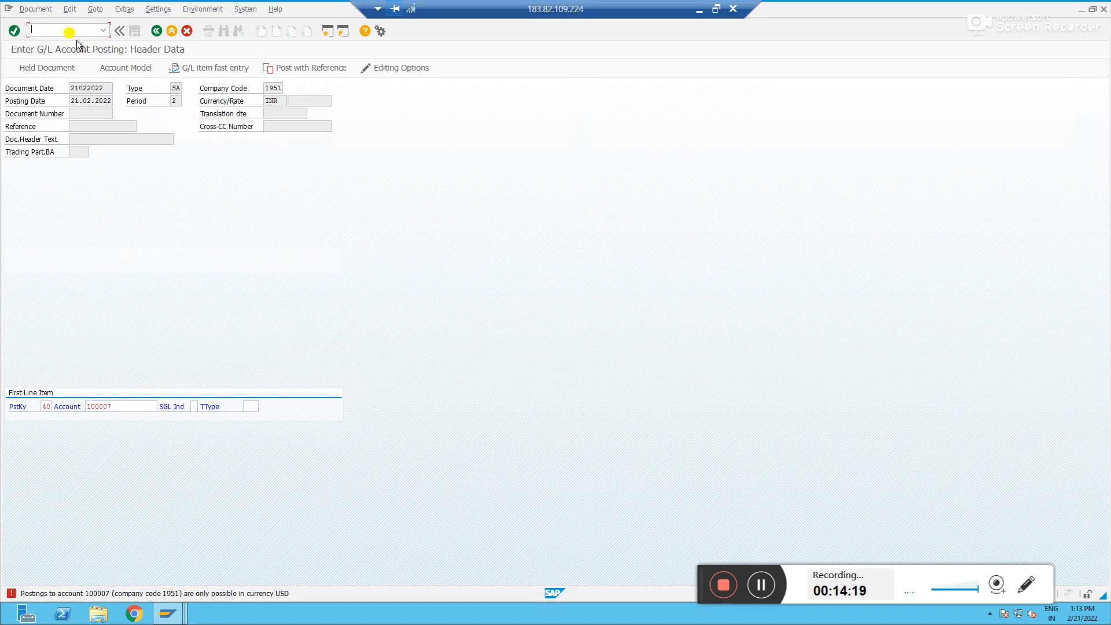
pyautogui.write('/o')
pyautogui.write('fss0')
pyautogui.write('00')
pyautogui.press('Return')
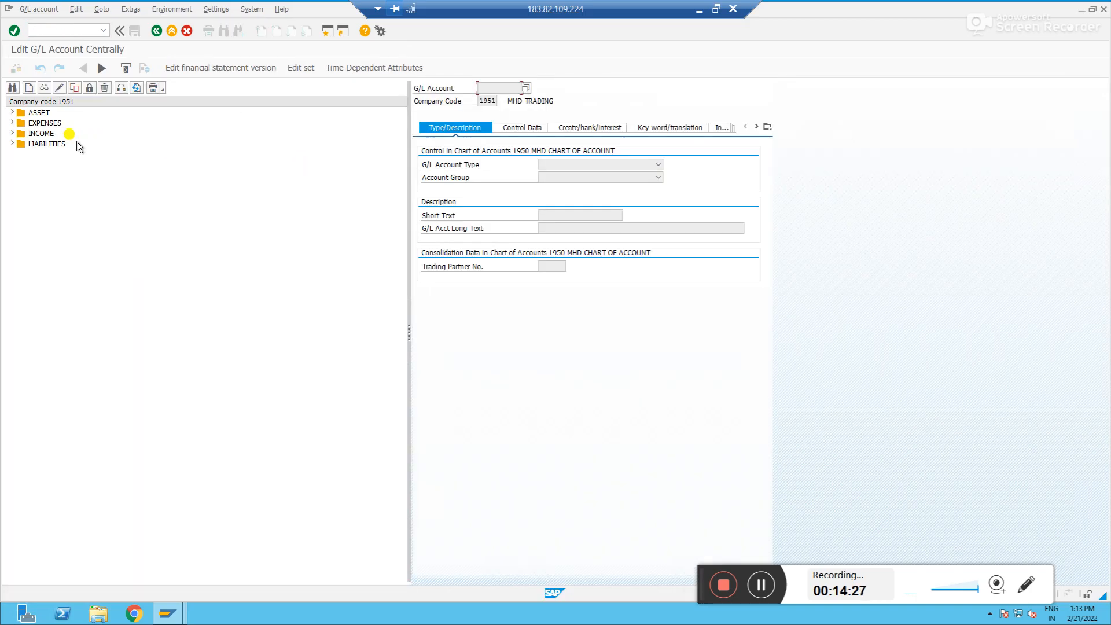
pyautogui.click(12, 112)
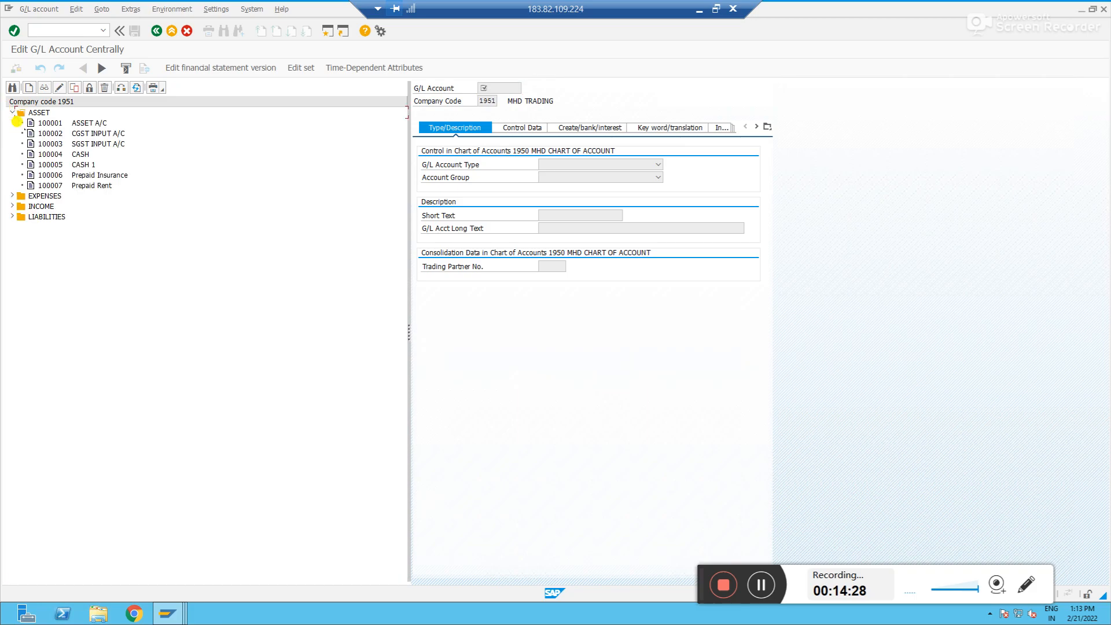
pyautogui.doubleClick(63, 185)
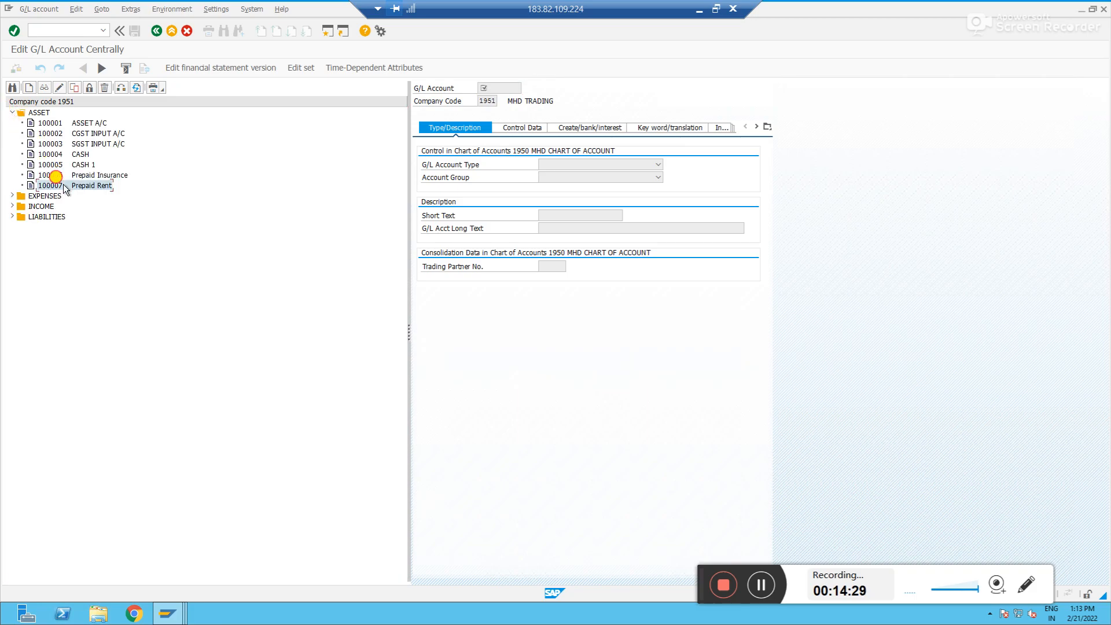
pyautogui.click(520, 128)
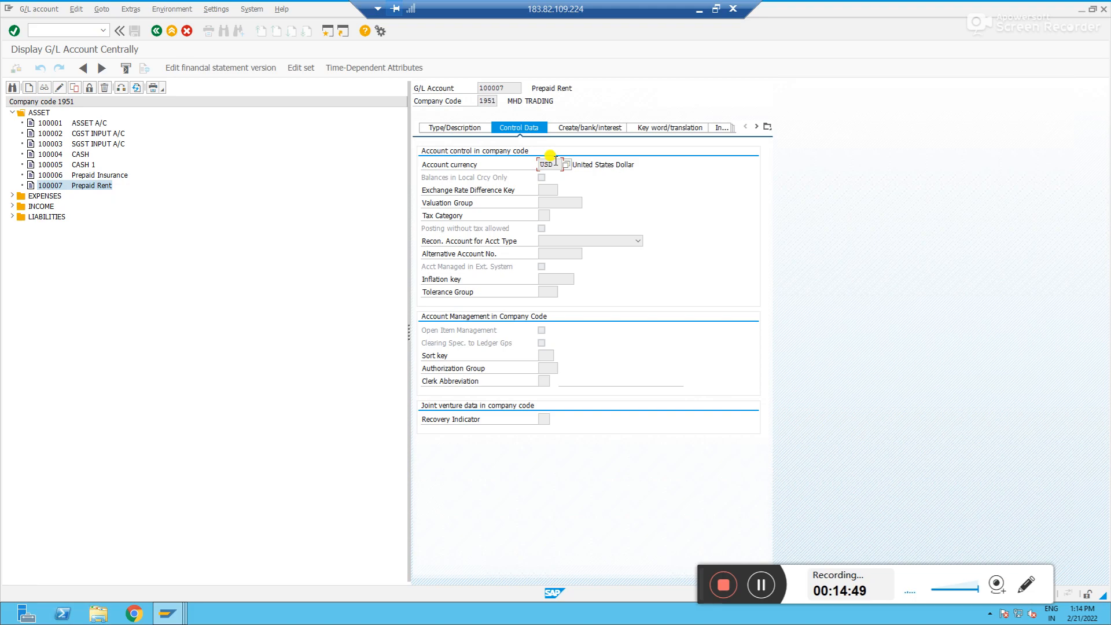
pyautogui.press('F3')
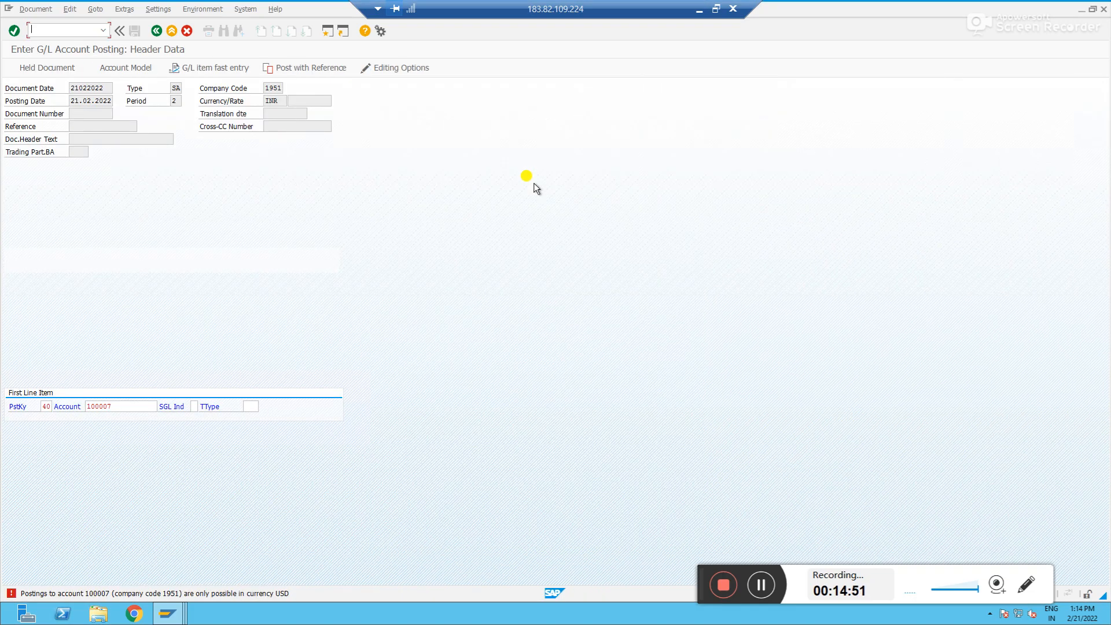
pyautogui.click(125, 405)
pyautogui.hotkey('alt', 'Tab')
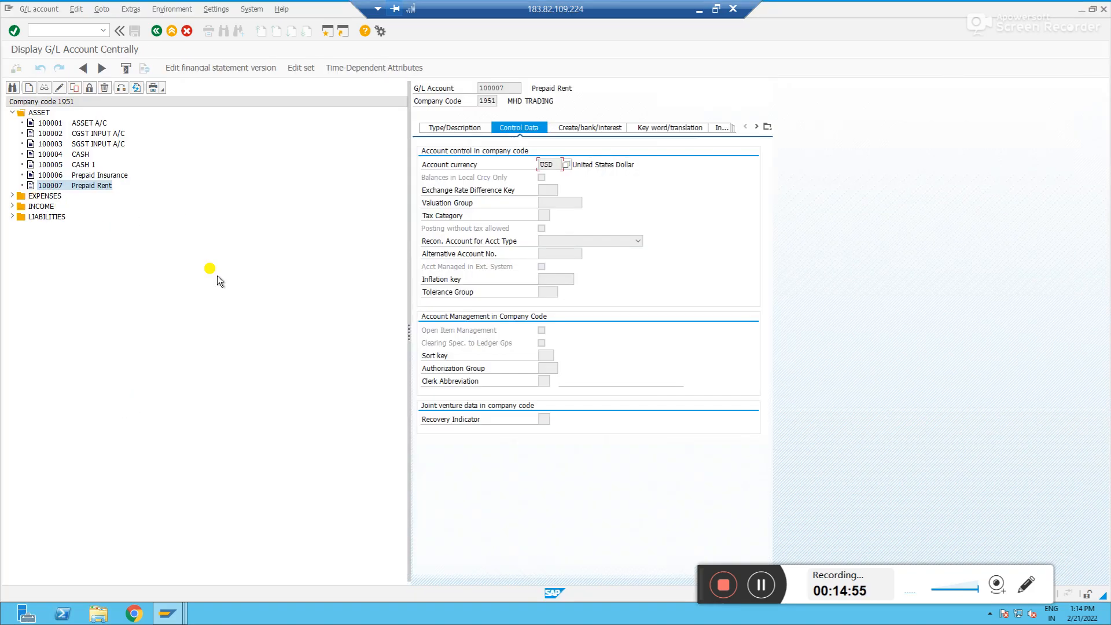
pyautogui.hotkey('alt', 'Tab')
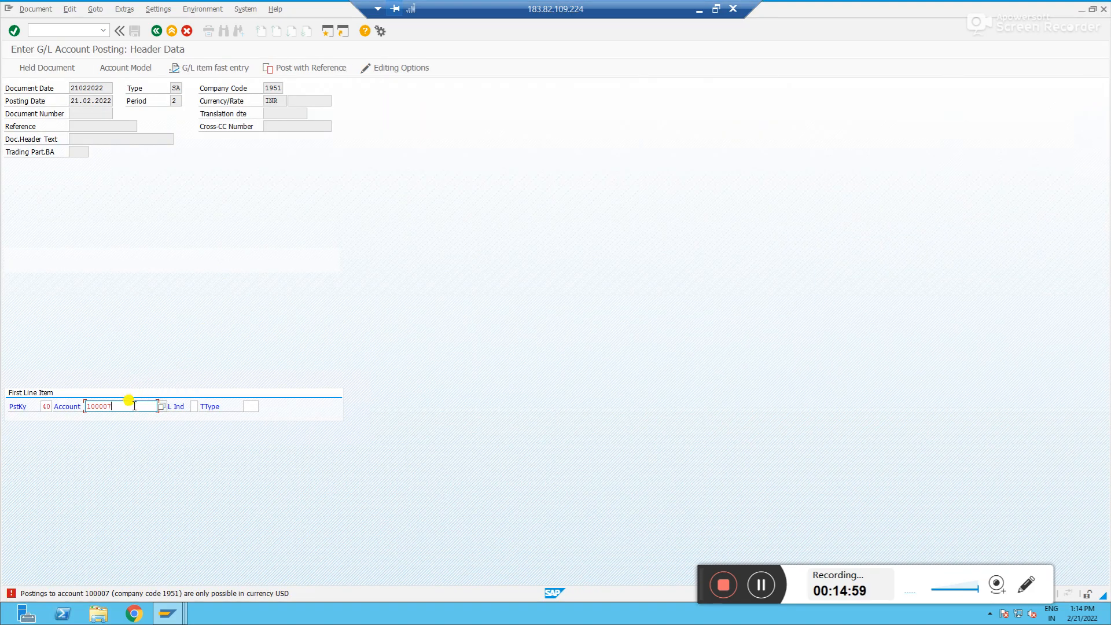
pyautogui.press('Return')
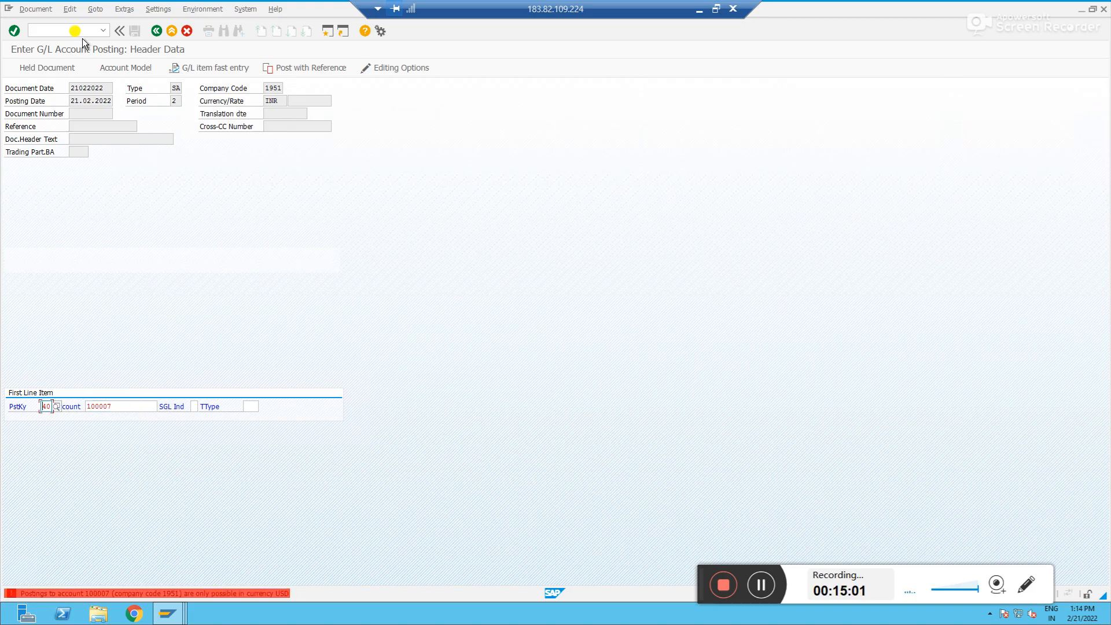
# Restart the G/L account posting with currency EUR and try entering account 100007 with posting key 40
pyautogui.click(70, 30)
pyautogui.write('/nf-02')
pyautogui.press('Return')
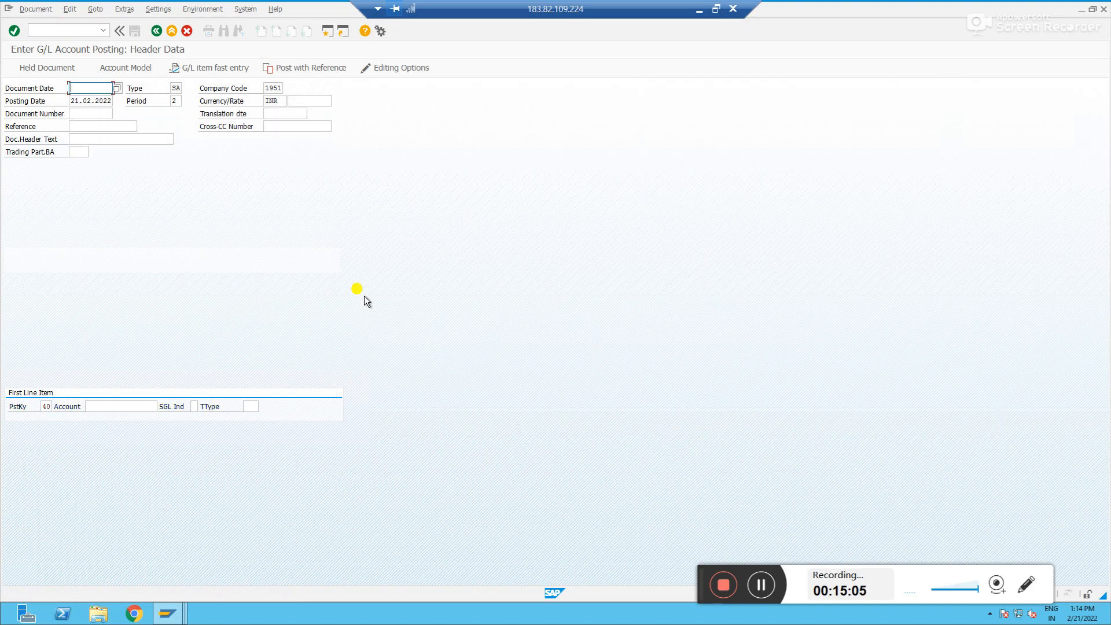
pyautogui.press('Down')
pyautogui.press('Tab')
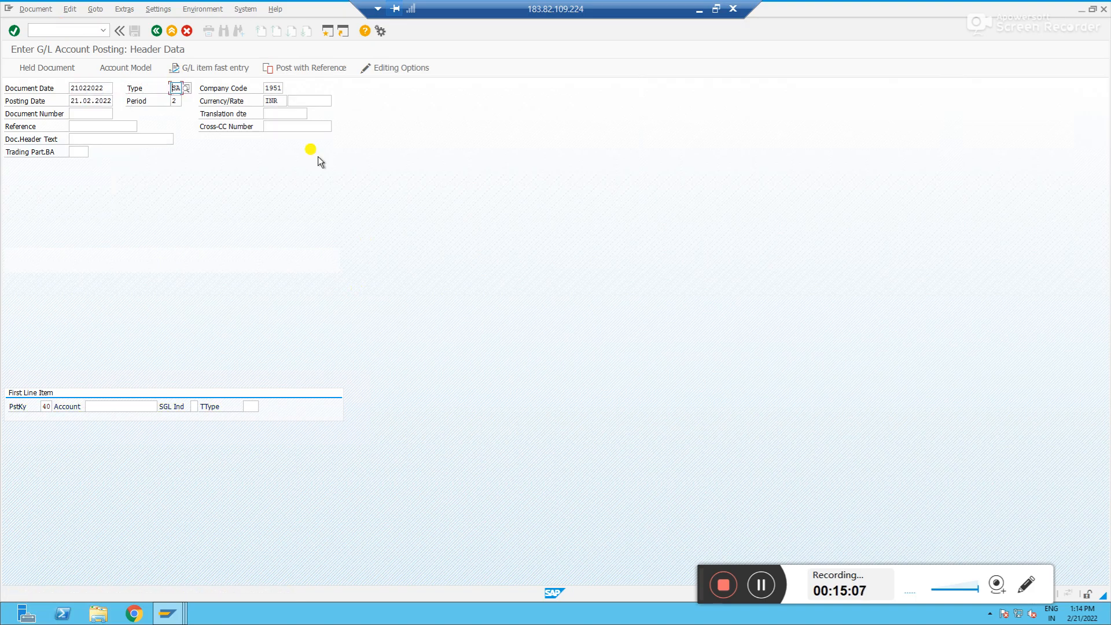
pyautogui.click(280, 98)
pyautogui.press('BackSpace')
pyautogui.press('BackSpace')
pyautogui.press('BackSpace')
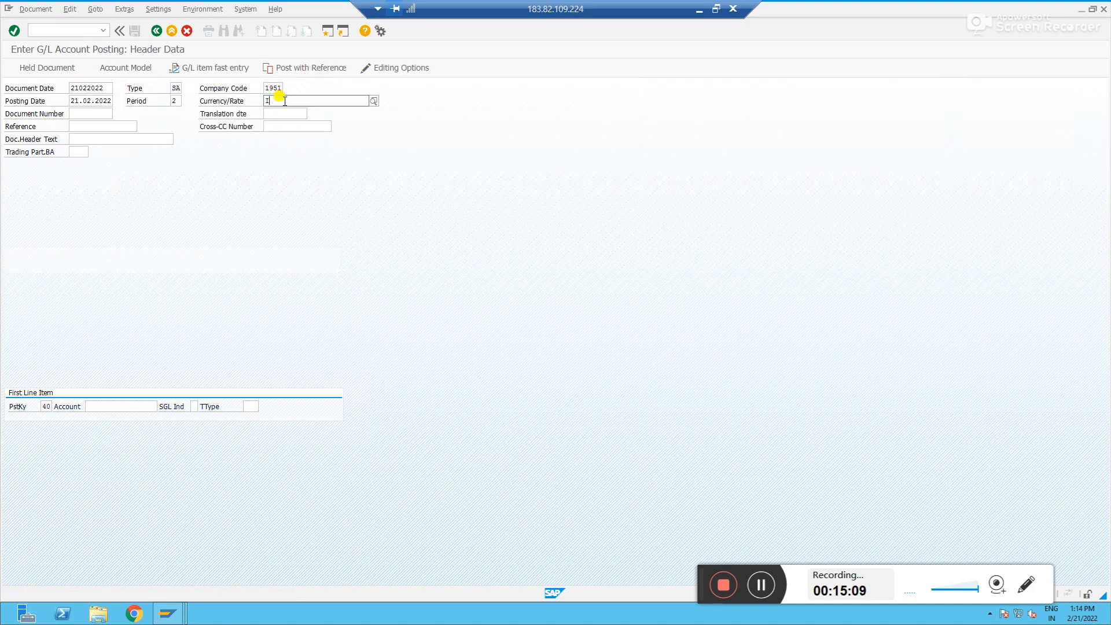
pyautogui.write('eur')
pyautogui.press('Tab')
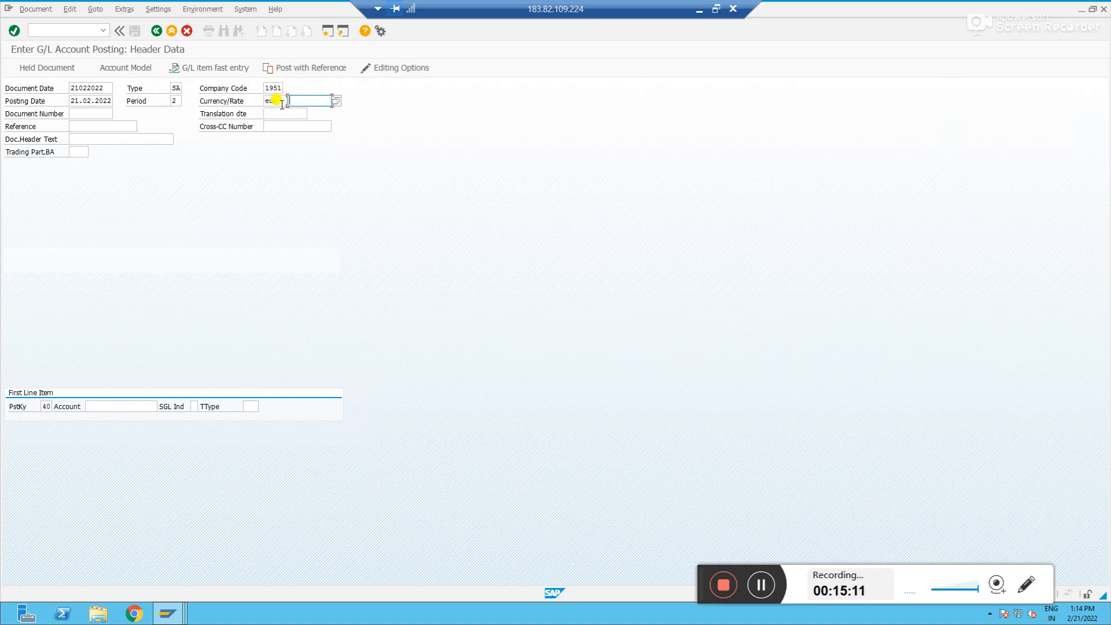
pyautogui.click(141, 406)
pyautogui.press('Down')
pyautogui.press('Down')
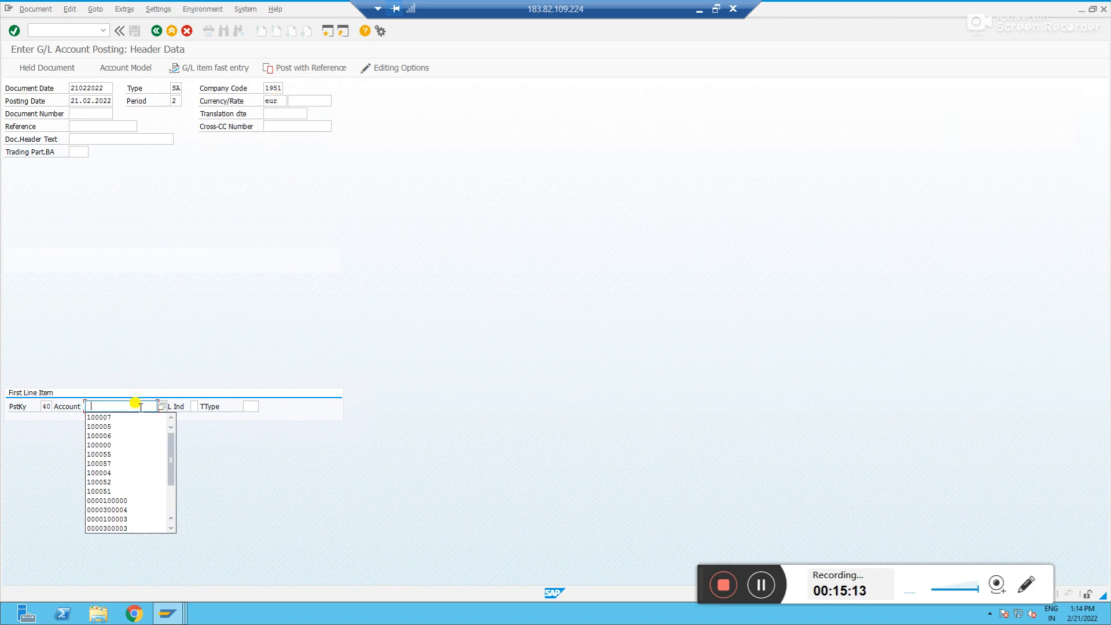
pyautogui.press('Return')
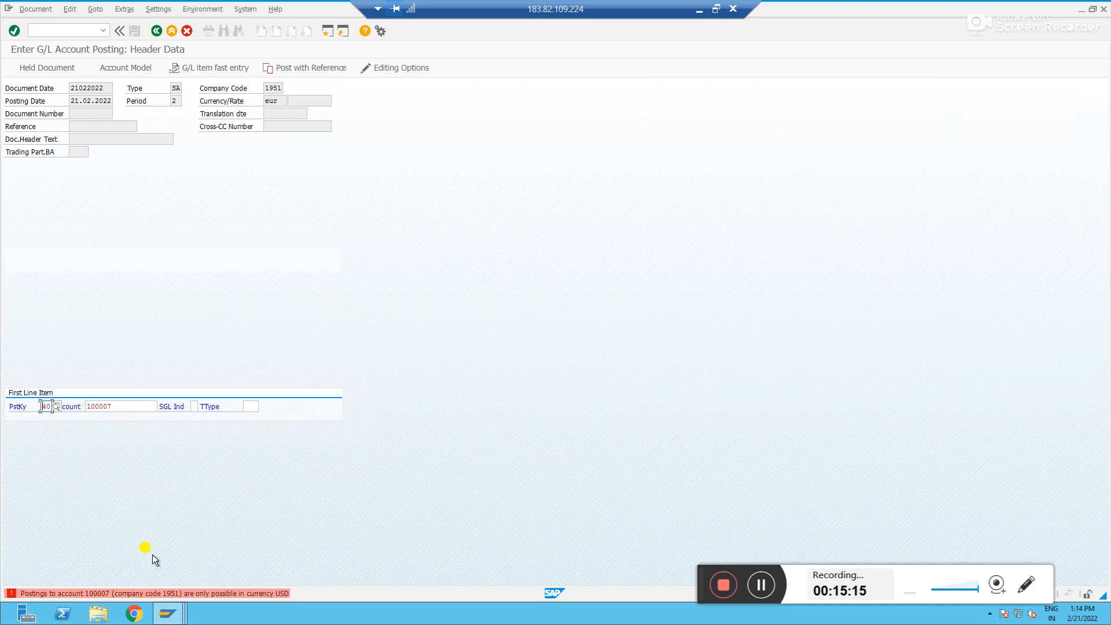
pyautogui.doubleClick(154, 595)
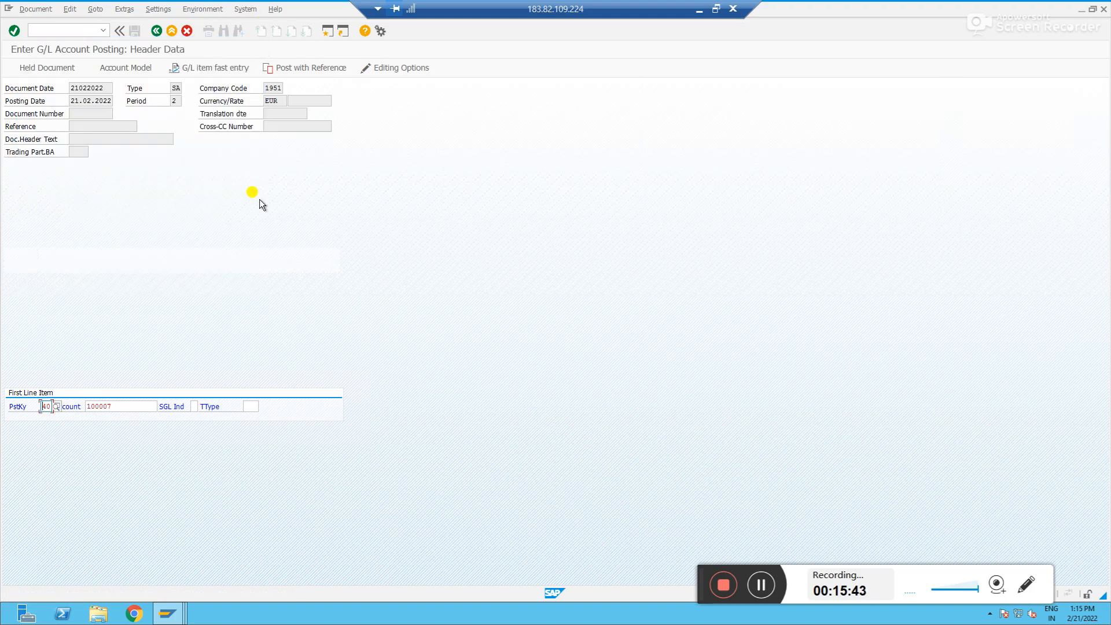
pyautogui.press('Return')
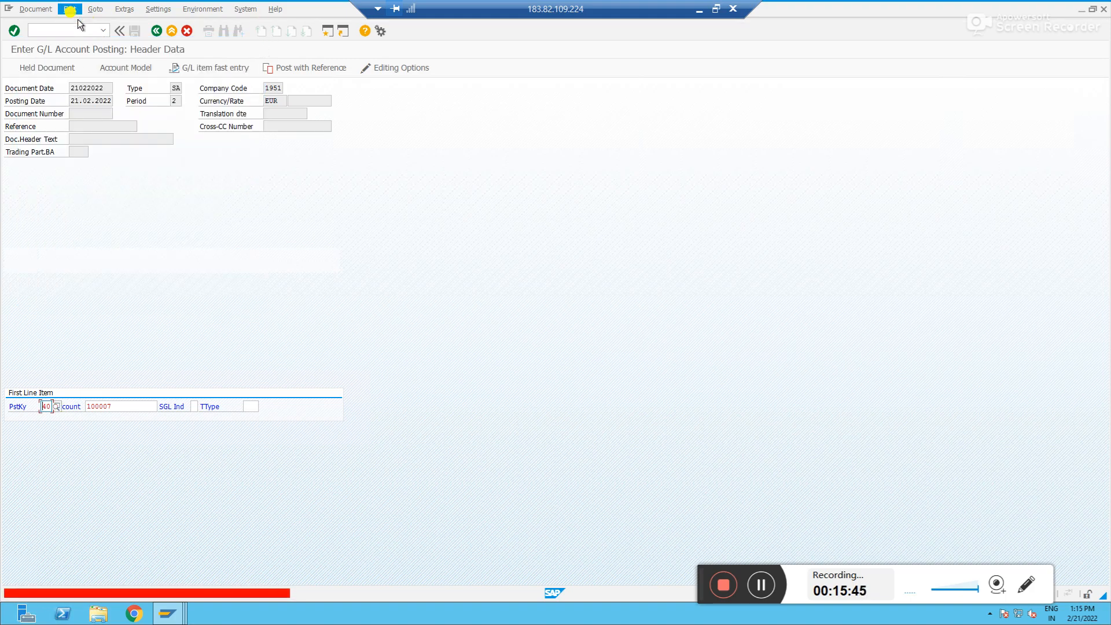
# Restart the posting in currency USD and debit account 100007 with posting key 40 for 1,000
pyautogui.click(80, 30)
pyautogui.write('/nf-02')
pyautogui.press('Return')
pyautogui.press('Tab')
pyautogui.press('Tab')
pyautogui.press('Tab')
pyautogui.press('Tab')
pyautogui.press('Tab')
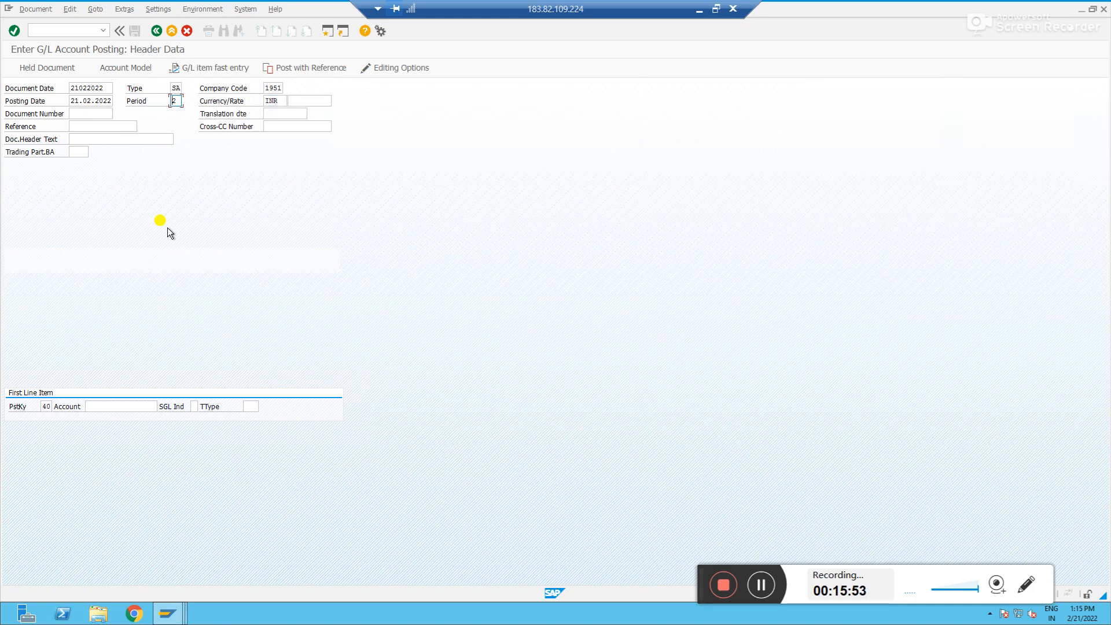
pyautogui.press('BackSpace')
pyautogui.press('BackSpace')
pyautogui.press('BackSpace')
pyautogui.write('usd')
pyautogui.press('Tab')
pyautogui.click(101, 405)
pyautogui.press('Return')
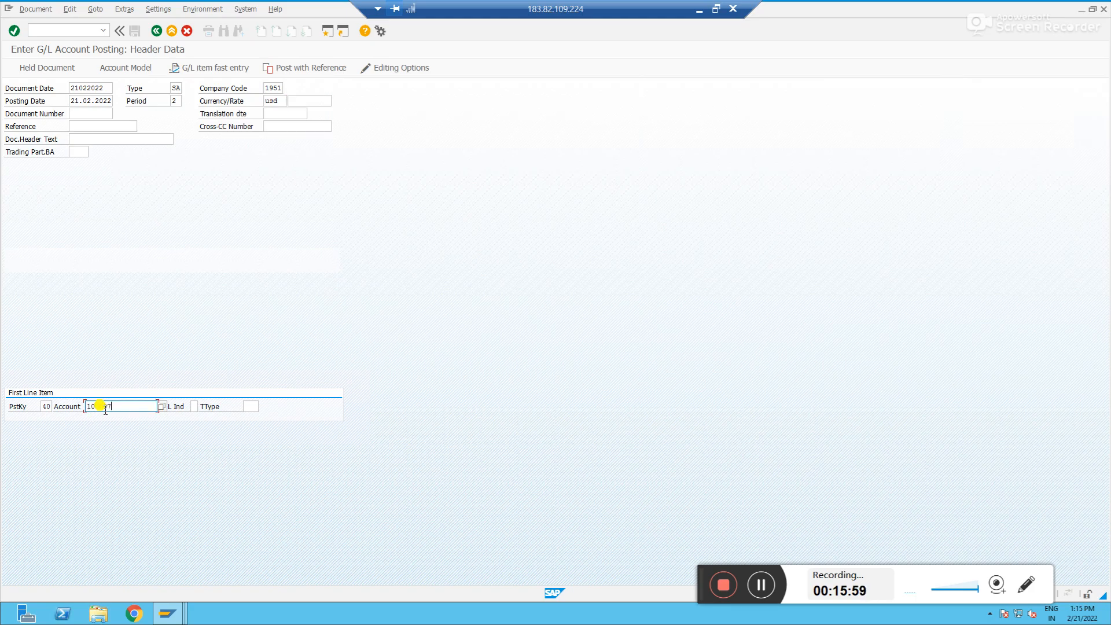
pyautogui.press('Return')
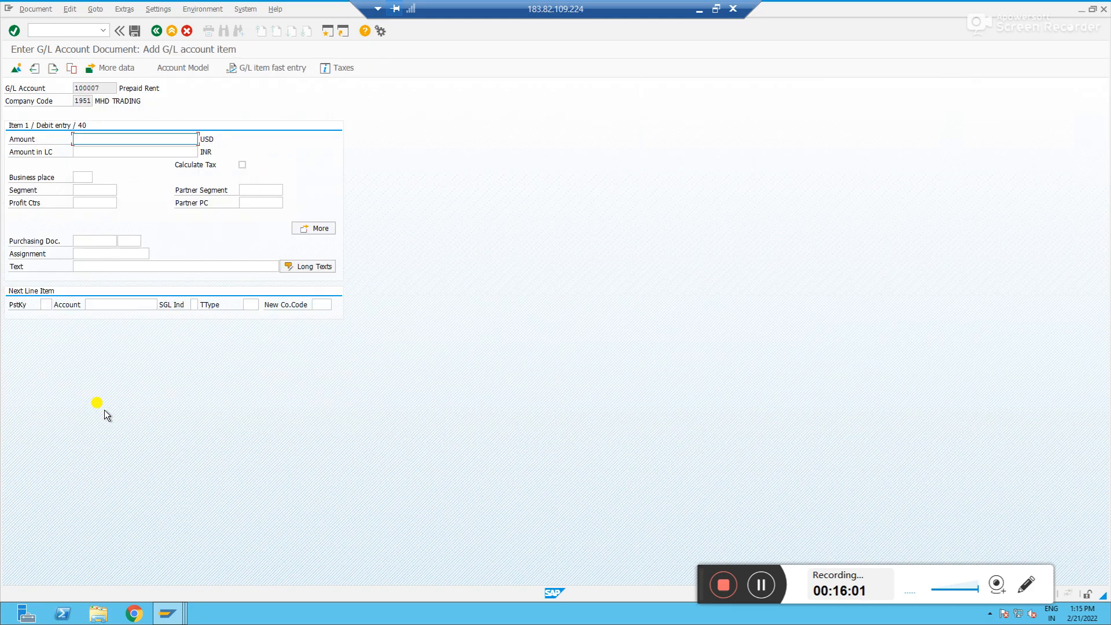
pyautogui.write('1000')
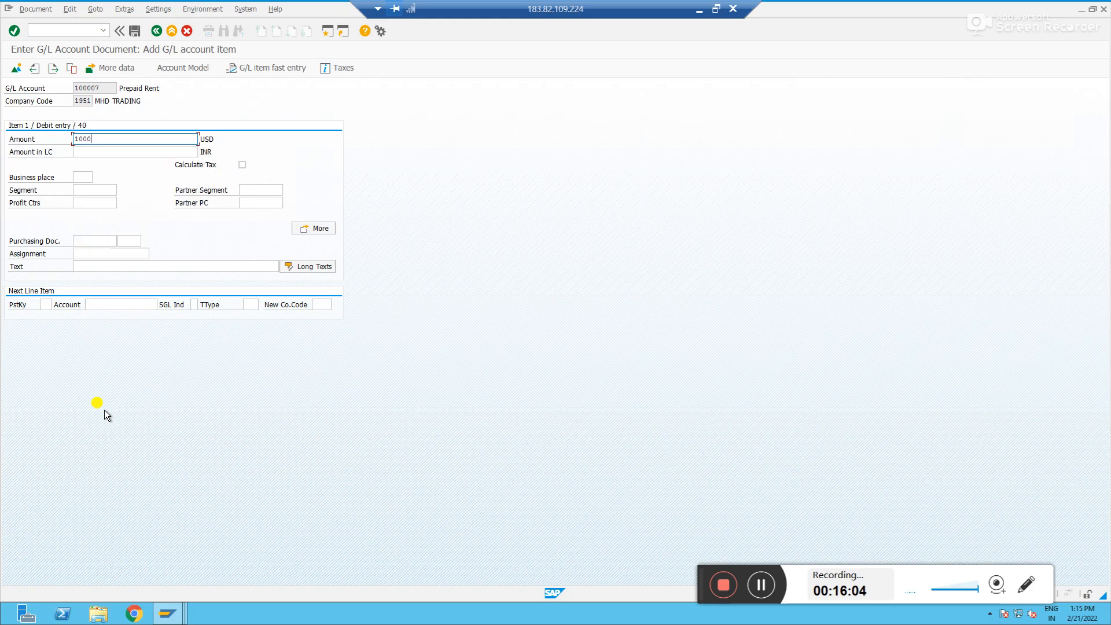
pyautogui.press('Return')
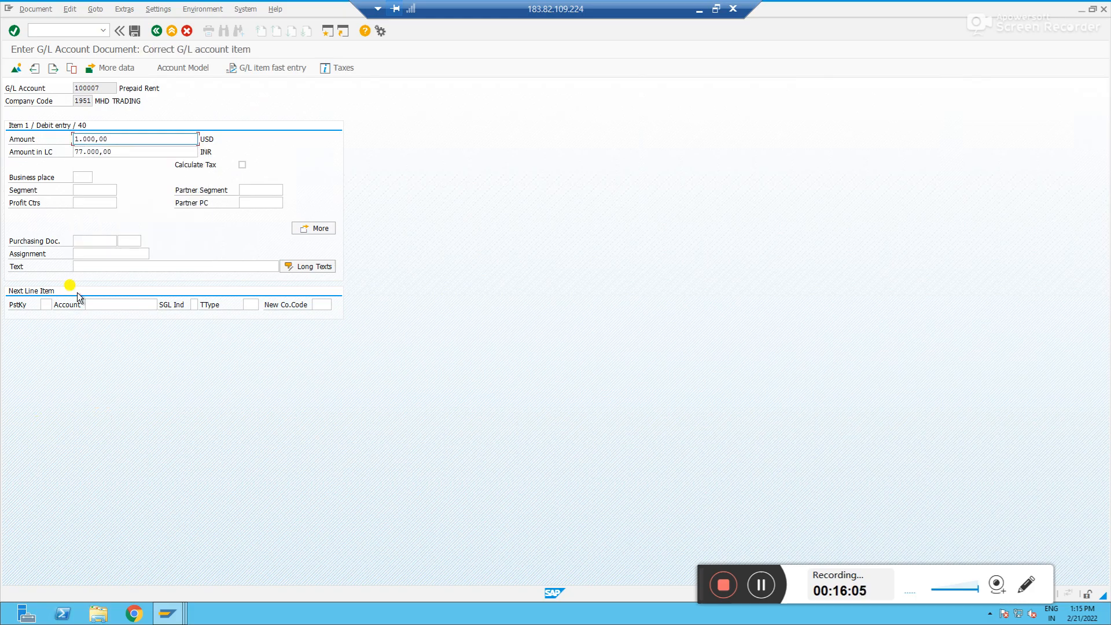
# Credit account 100005 with posting key 50 for 1,000, review the document overview and post it
pyautogui.click(50, 304)
pyautogui.write('50')
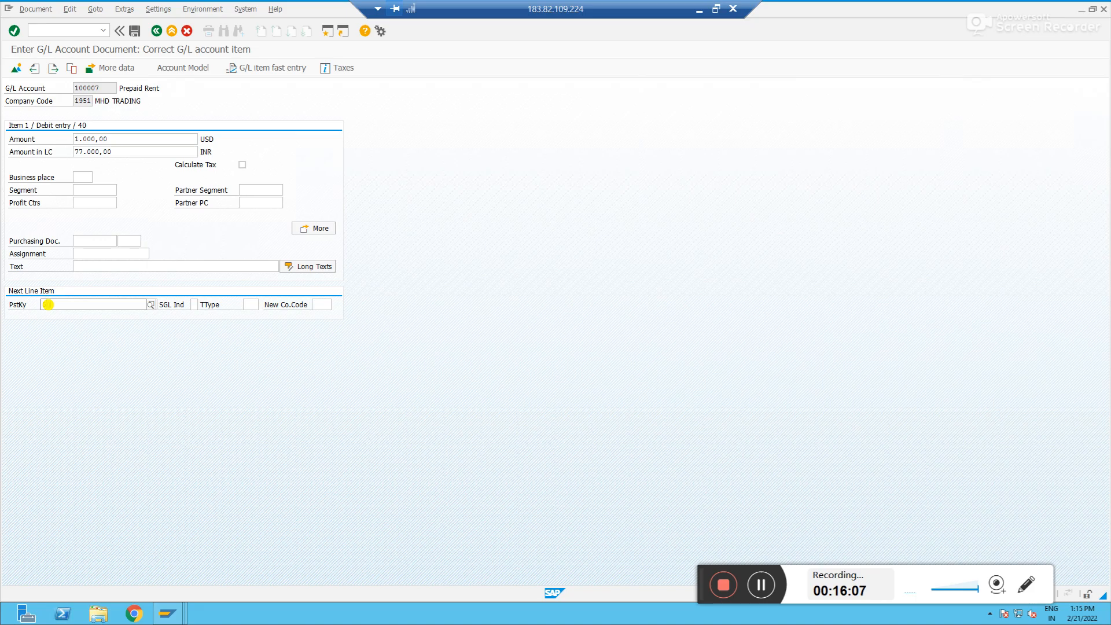
pyautogui.press('Down')
pyautogui.press('Down')
pyautogui.press('Down')
pyautogui.press('Down')
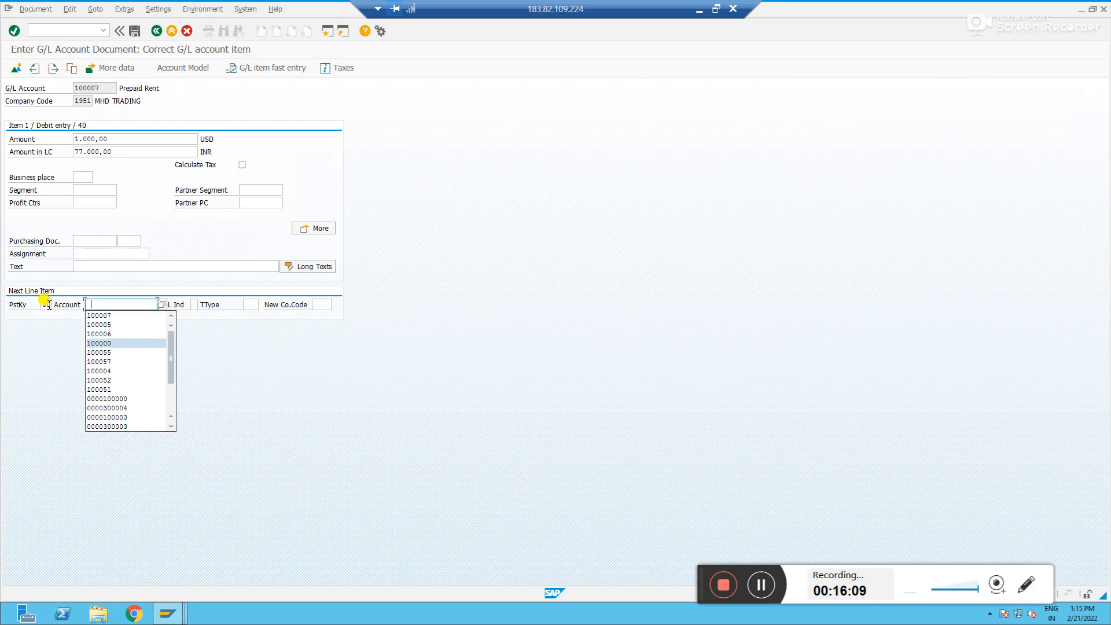
pyautogui.press('Return')
pyautogui.press('Return')
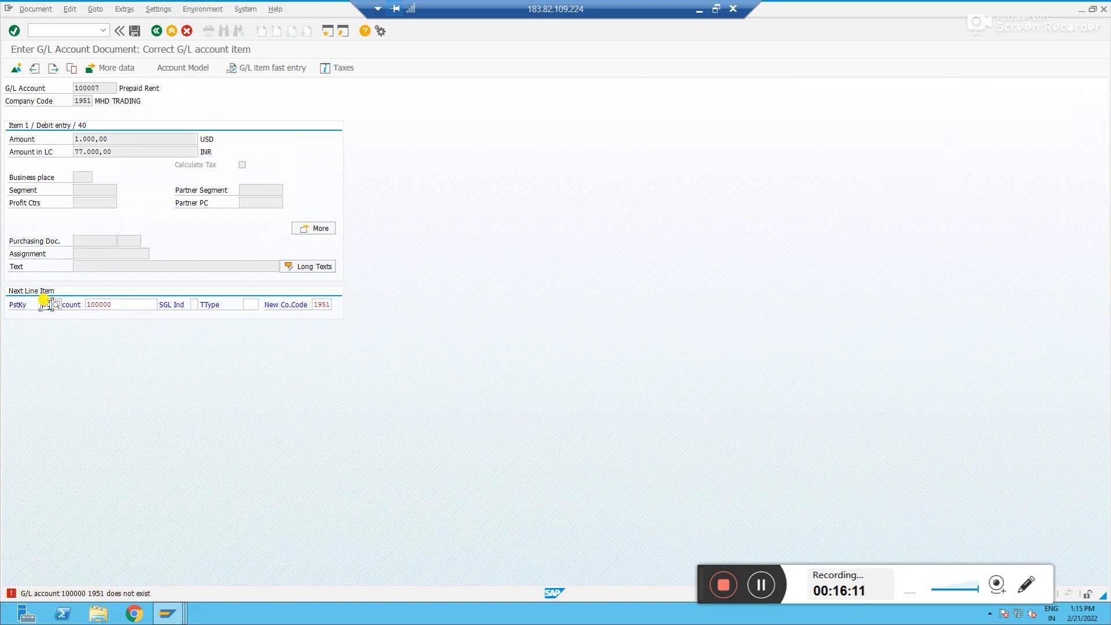
pyautogui.click(122, 307)
pyautogui.press('BackSpace')
pyautogui.write('50')
pyautogui.press('Return')
pyautogui.write('1000')
pyautogui.press('Return')
pyautogui.click(15, 67)
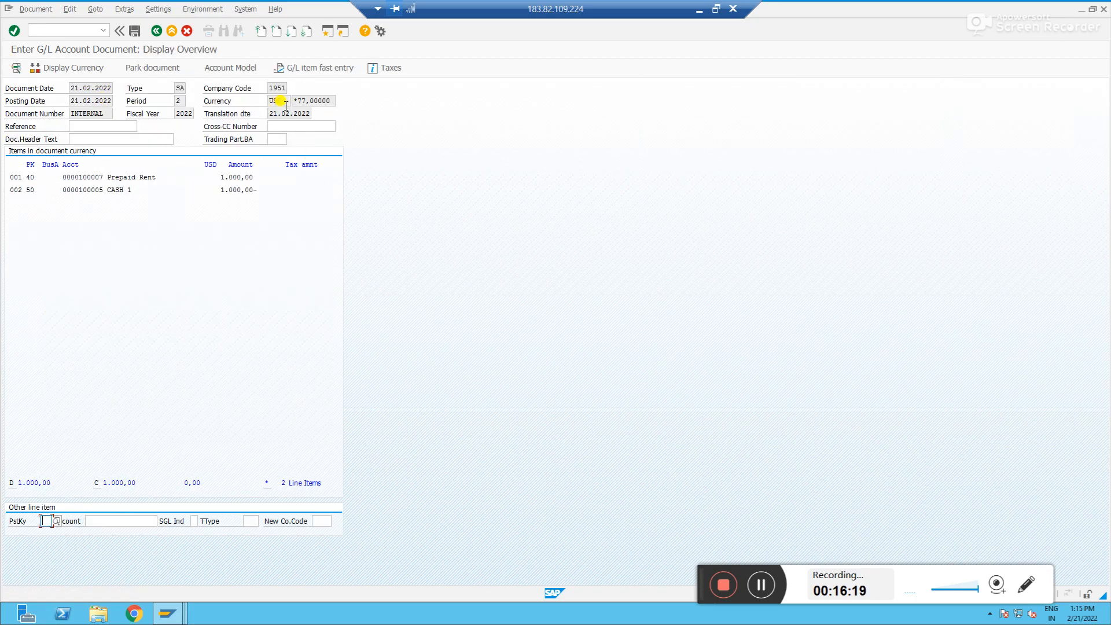
pyautogui.click(130, 33)
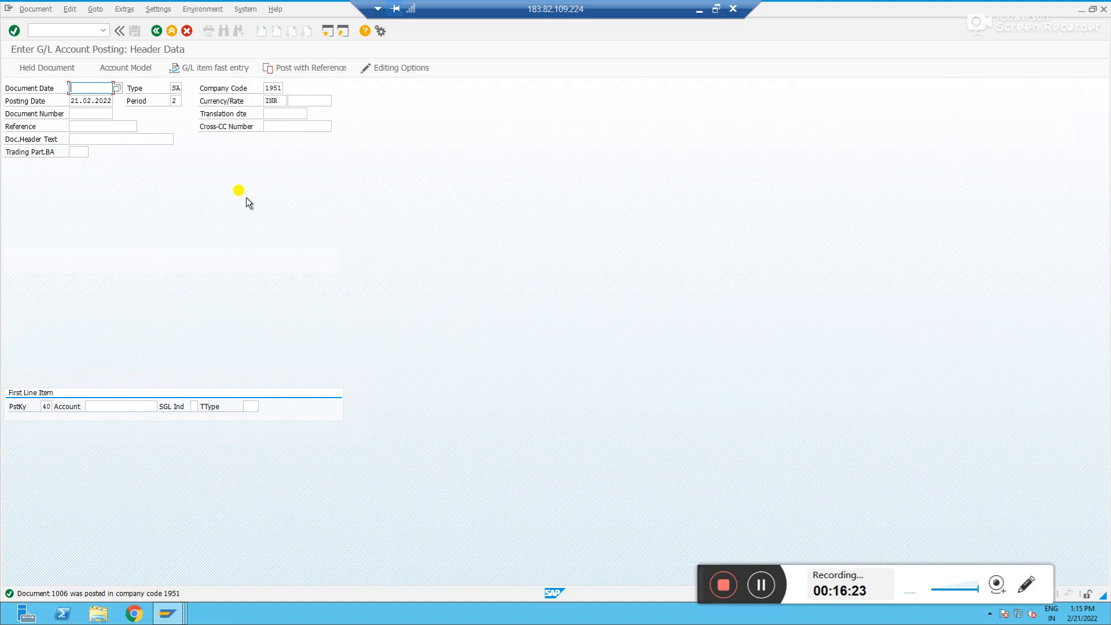
# Run the G/L account balance display (FS10N) for account 100007 in company code 1951
pyautogui.click(56, 30)
pyautogui.write('/nfs10n')
pyautogui.press('Return')
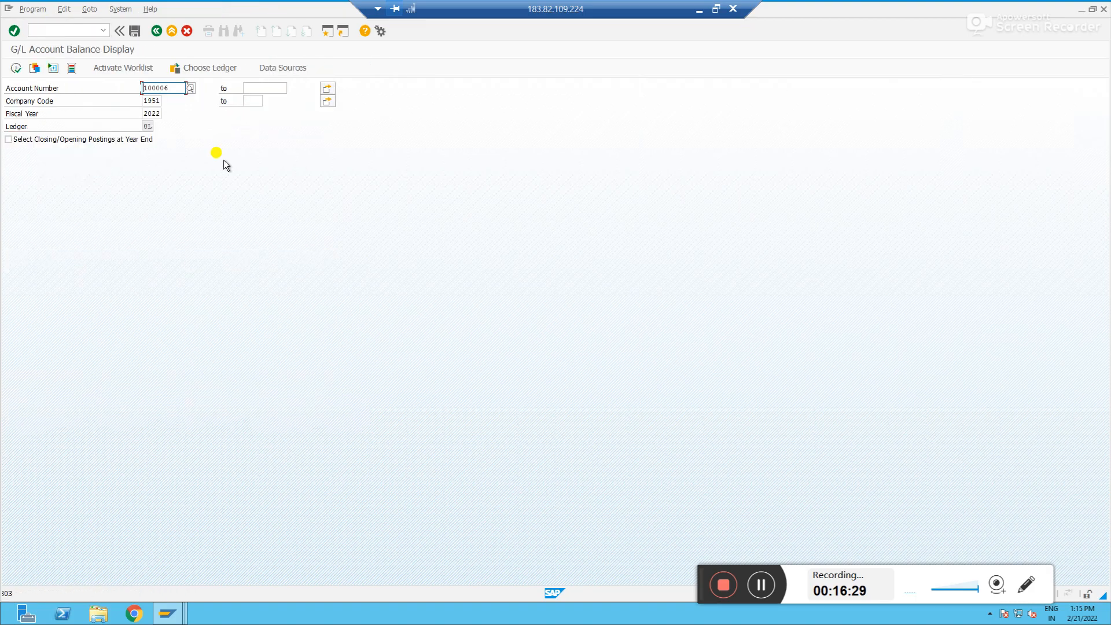
pyautogui.click(177, 90)
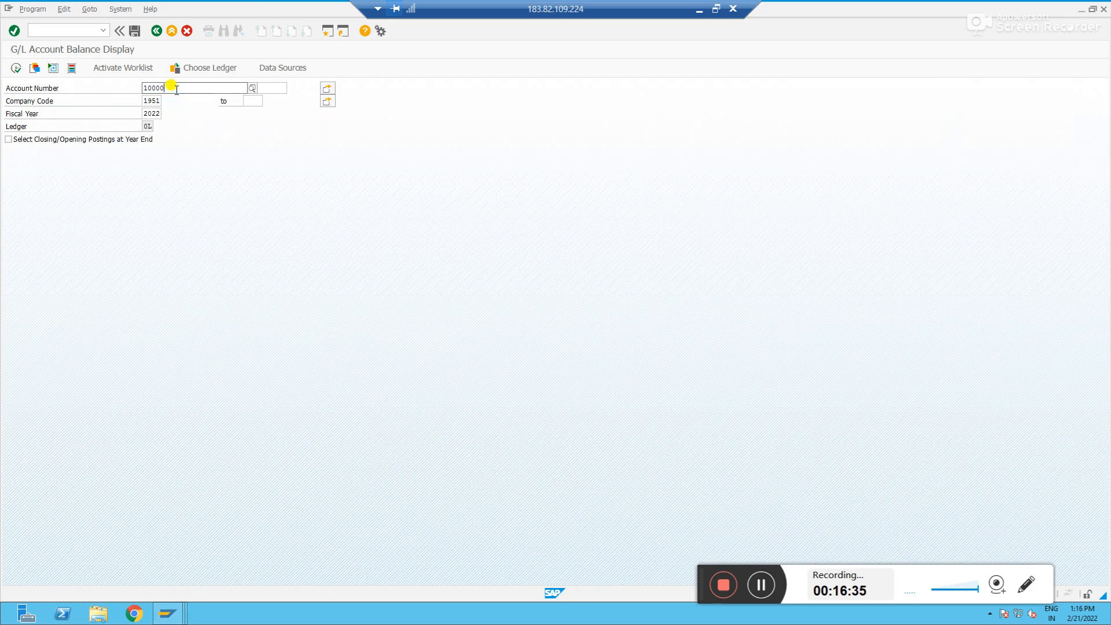
pyautogui.write('7')
pyautogui.press('Return')
pyautogui.click(16, 70)
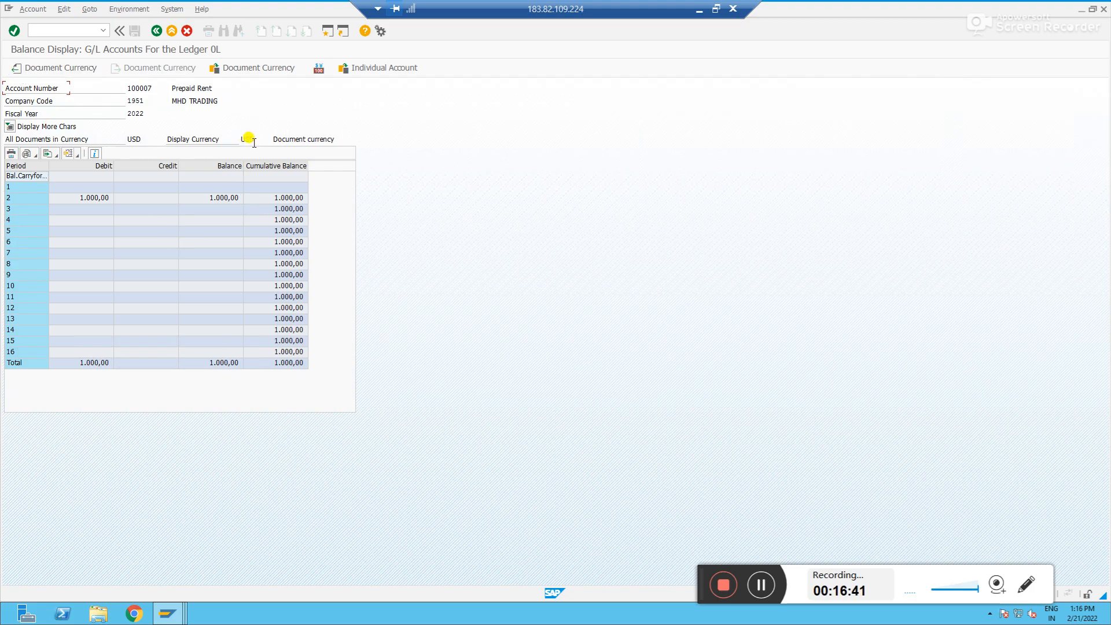
# Review account 100007's balances in document currency and in company code currency
pyautogui.click(227, 200)
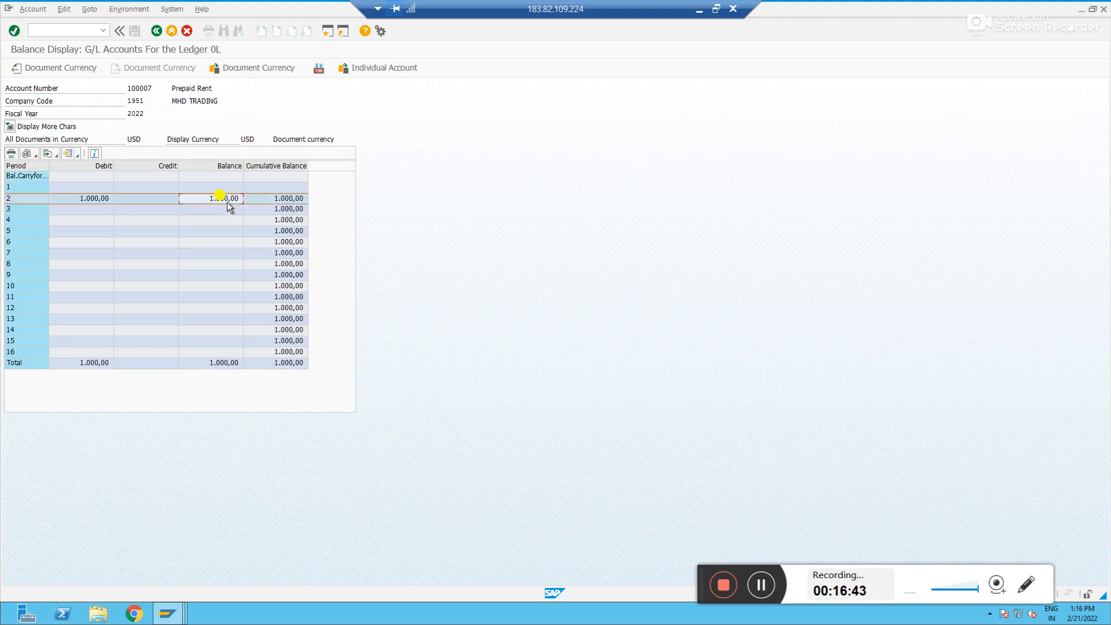
pyautogui.click(248, 67)
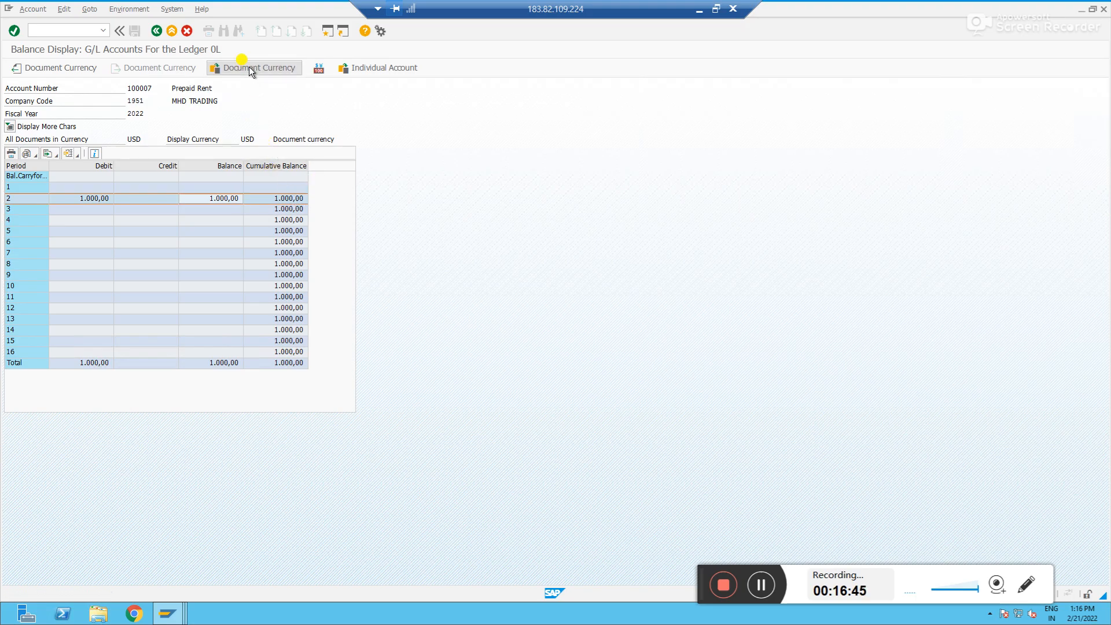
pyautogui.doubleClick(79, 244)
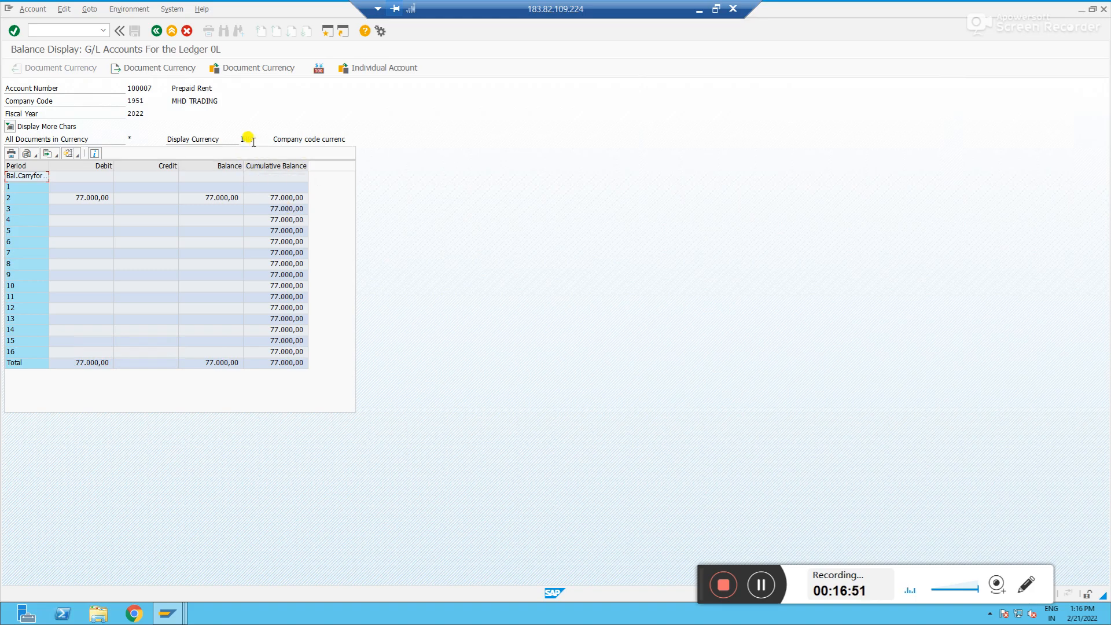
pyautogui.hotkey('alt', 'Tab')
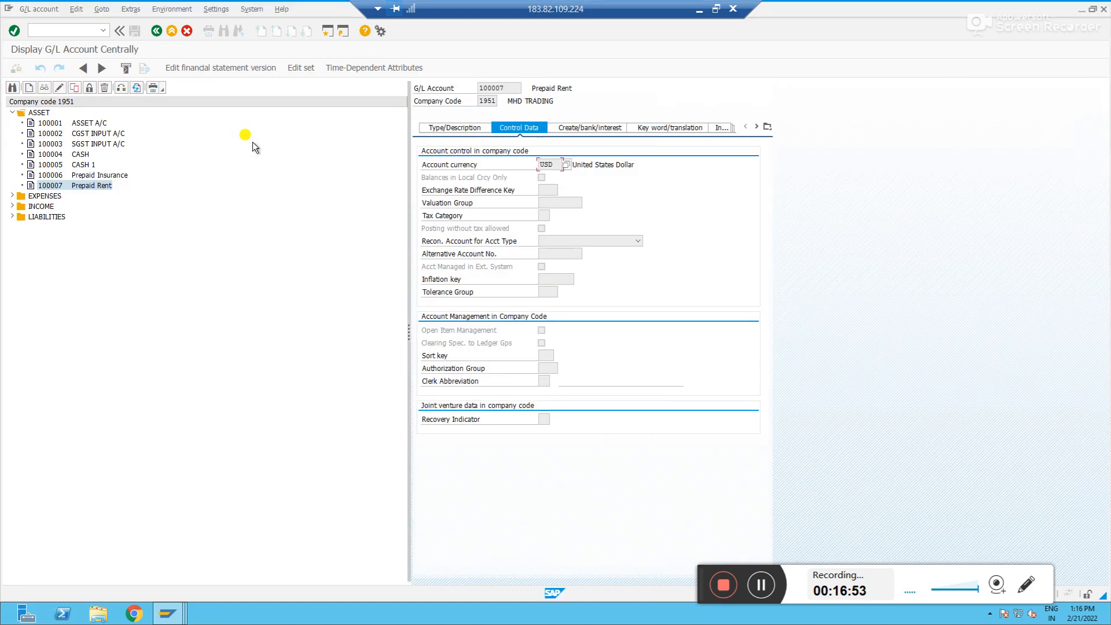
pyautogui.doubleClick(51, 175)
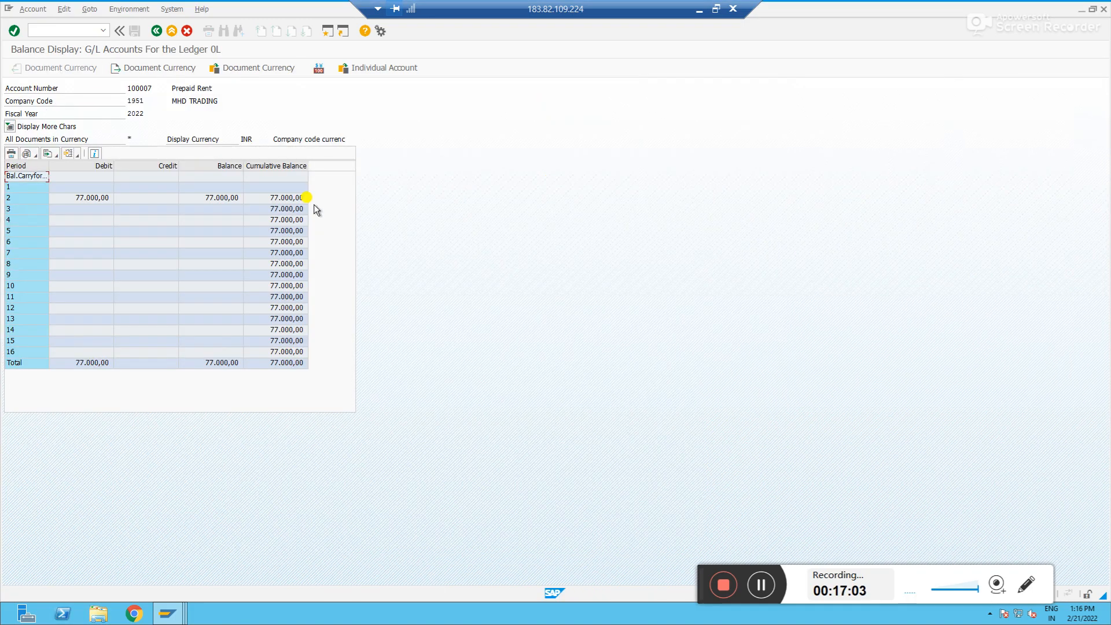
pyautogui.click(236, 67)
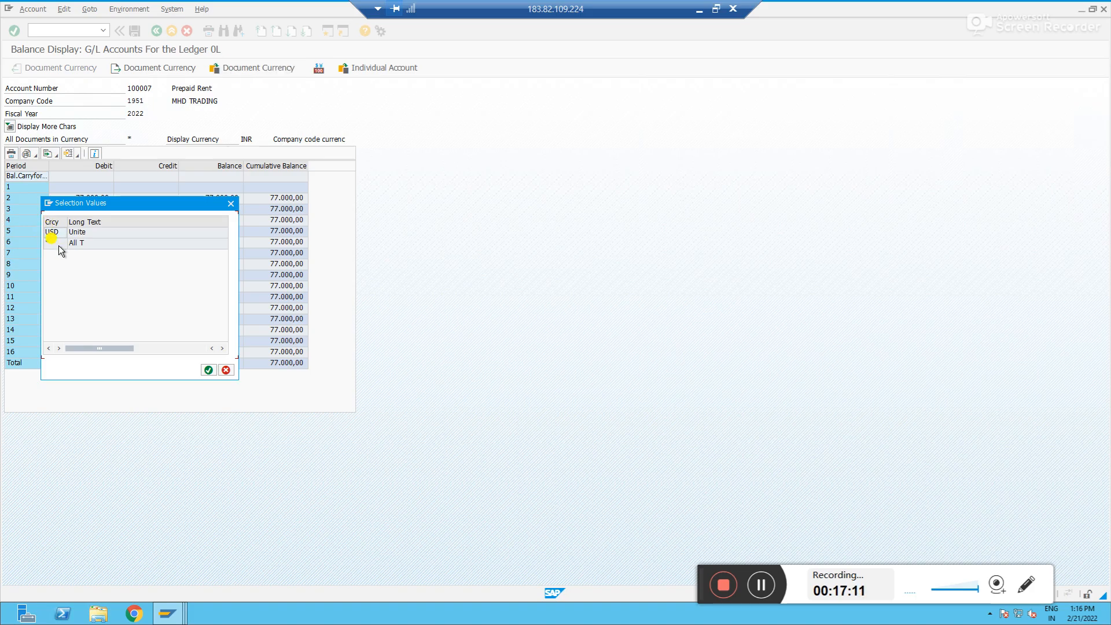
pyautogui.click(233, 206)
pyautogui.press('F3')
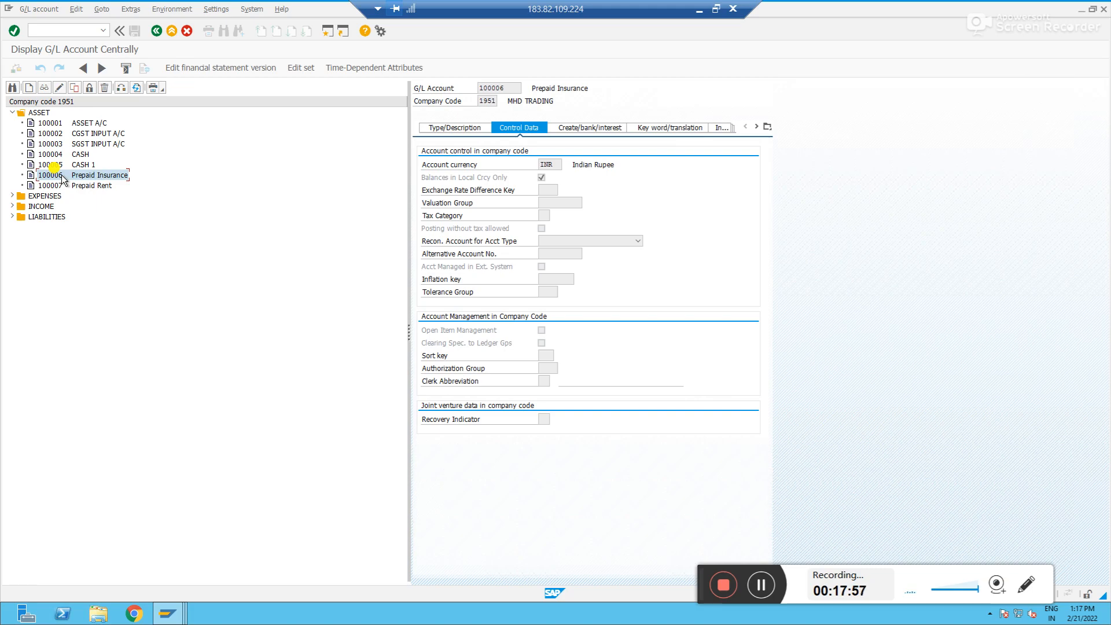
# List the open line items of account 100006 in company code 1951 with FBL3N
pyautogui.hotkey('alt', 'Tab')
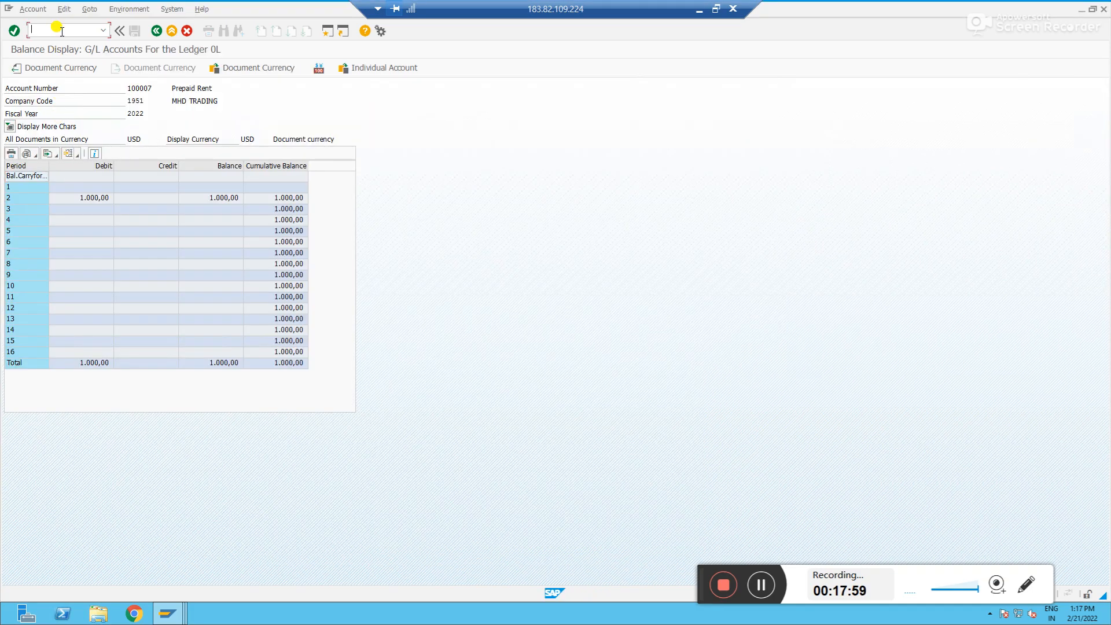
pyautogui.write('/nfbl3n')
pyautogui.press('Return')
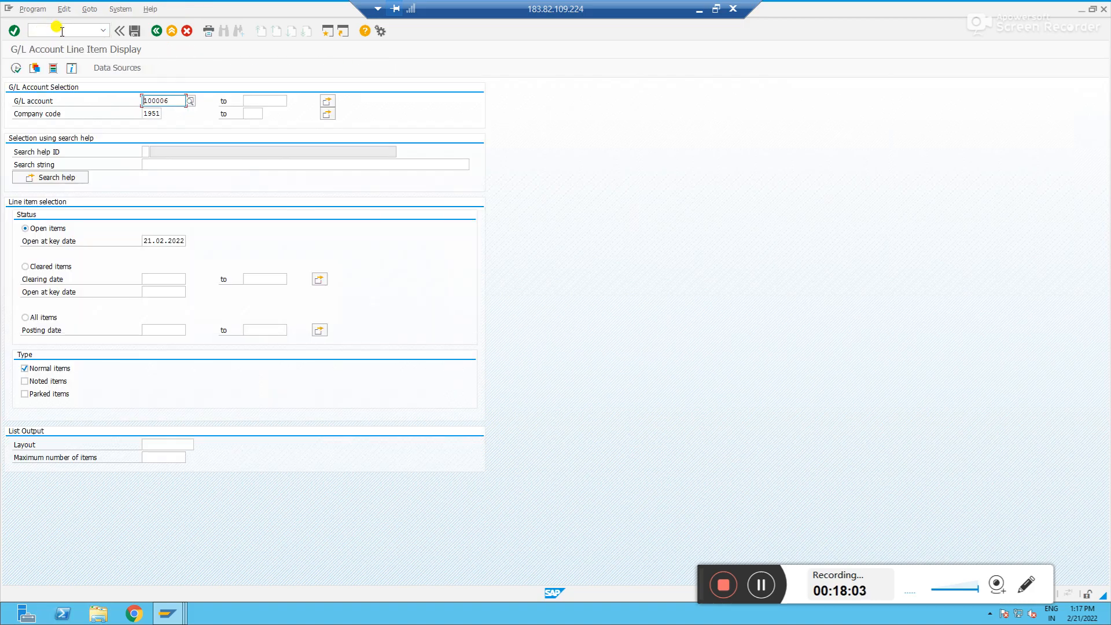
pyautogui.click(17, 68)
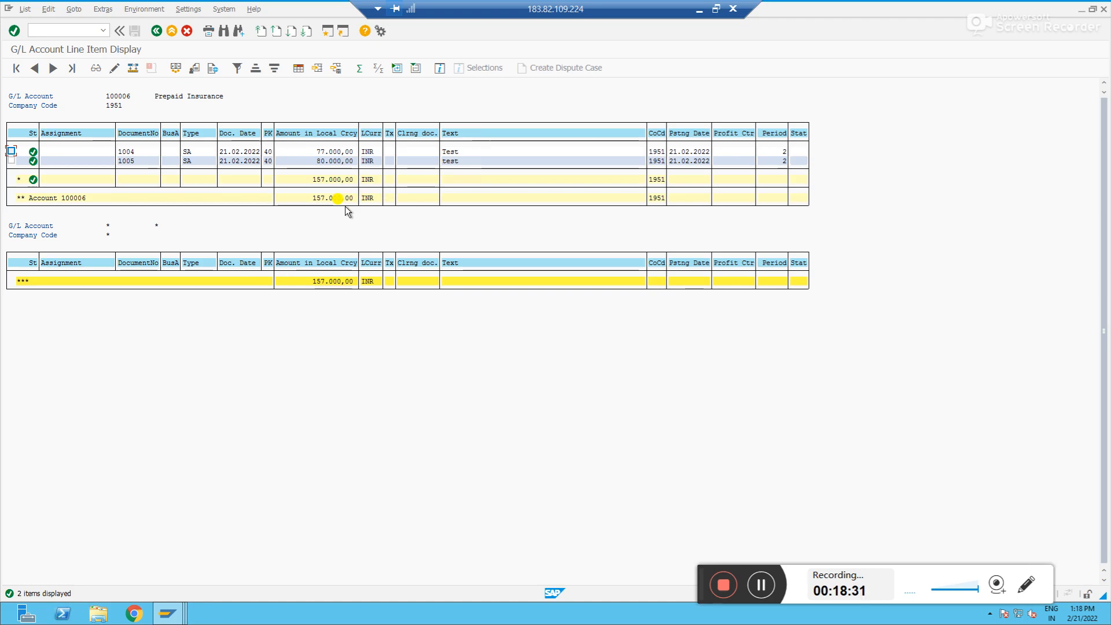
# Try to activate open item management on account 100006 in the central G/L master and save
pyautogui.press('F3')
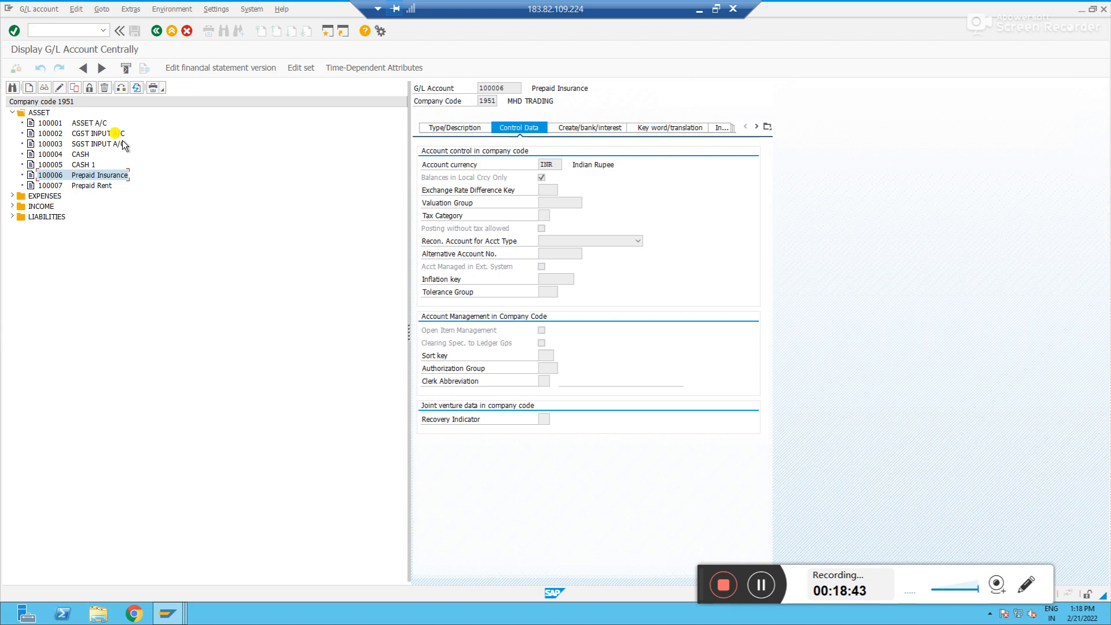
pyautogui.click(59, 87)
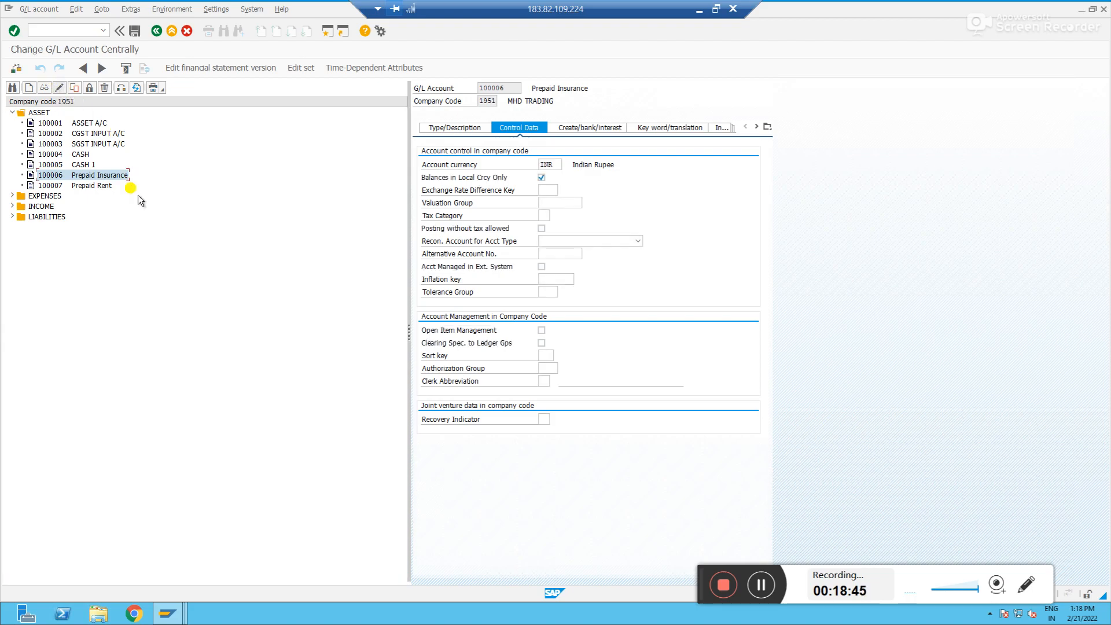
pyautogui.click(540, 330)
pyautogui.click(134, 31)
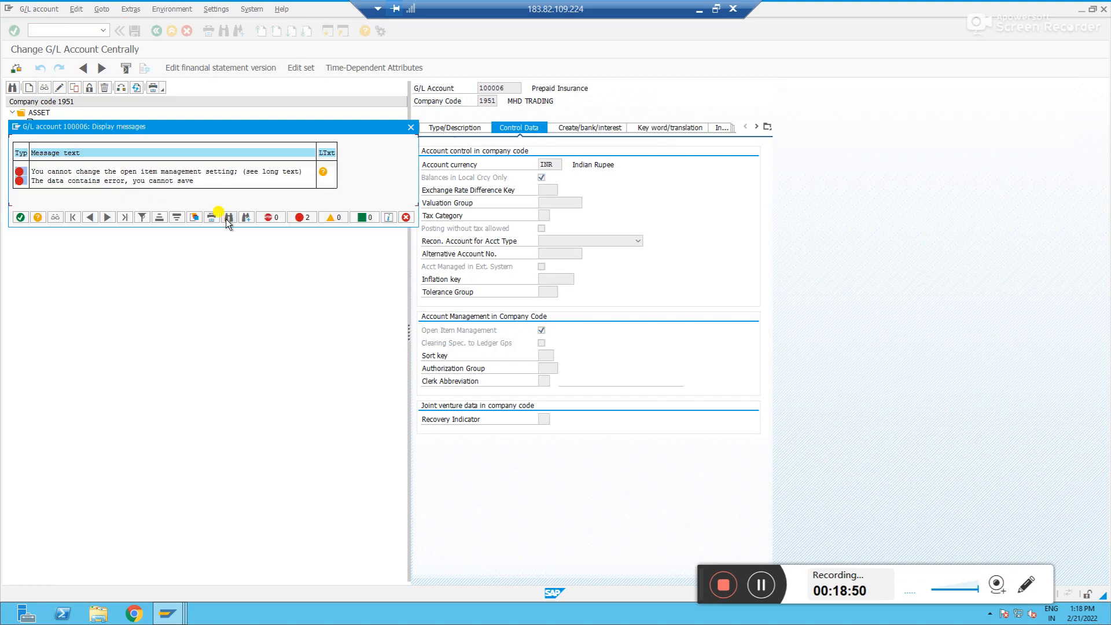
# Open and read the long text of the open item management error message
pyautogui.click(325, 171)
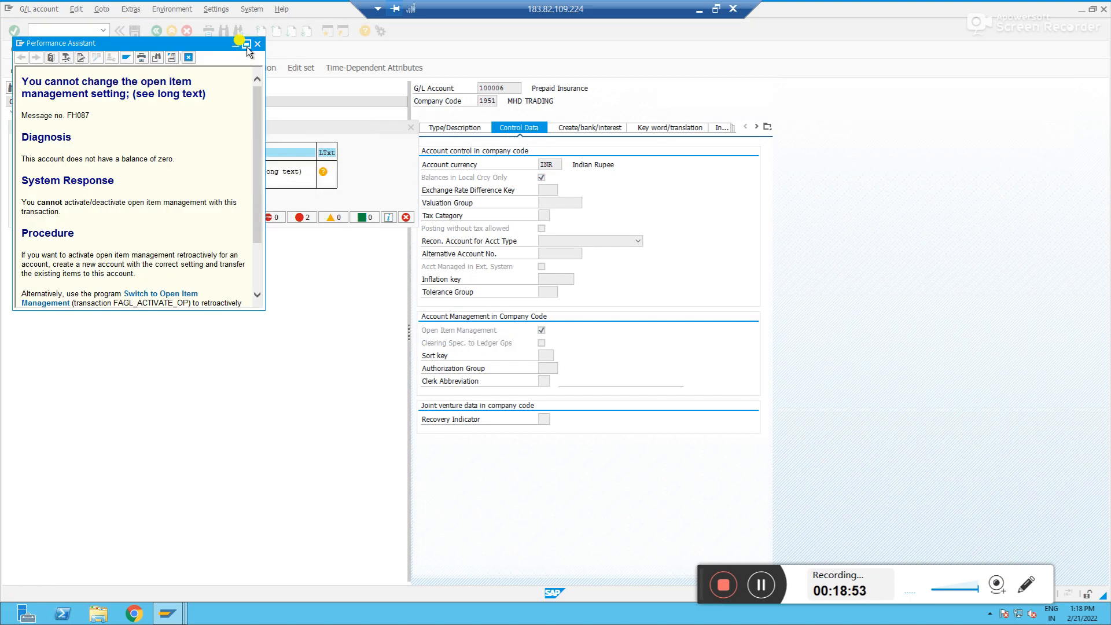
pyautogui.moveTo(203, 47); pyautogui.dragTo(634, 131)
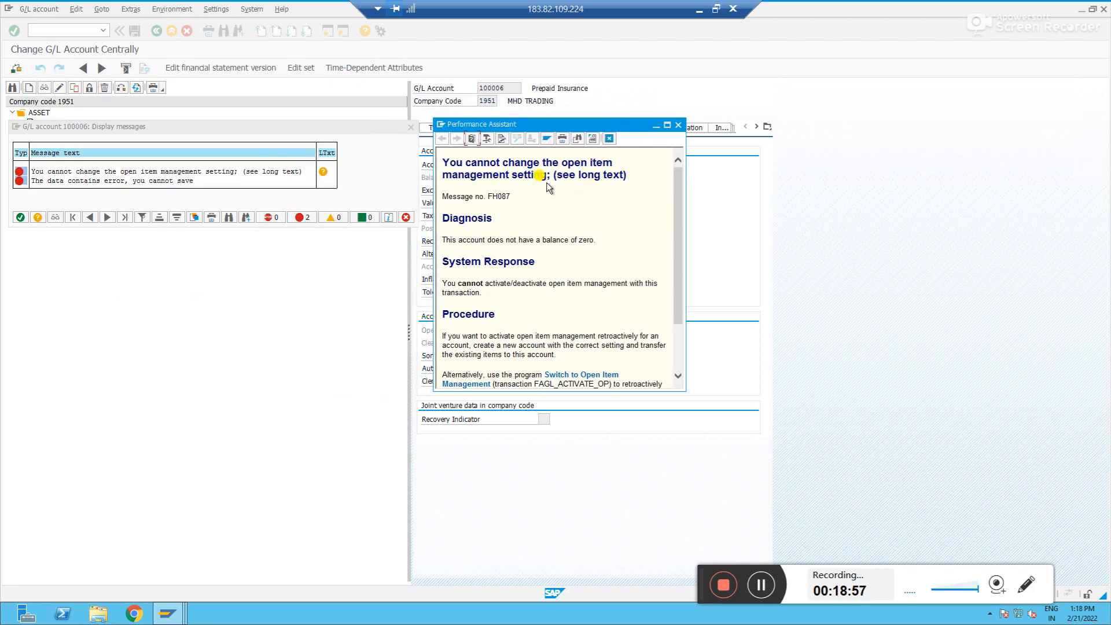
pyautogui.click(667, 126)
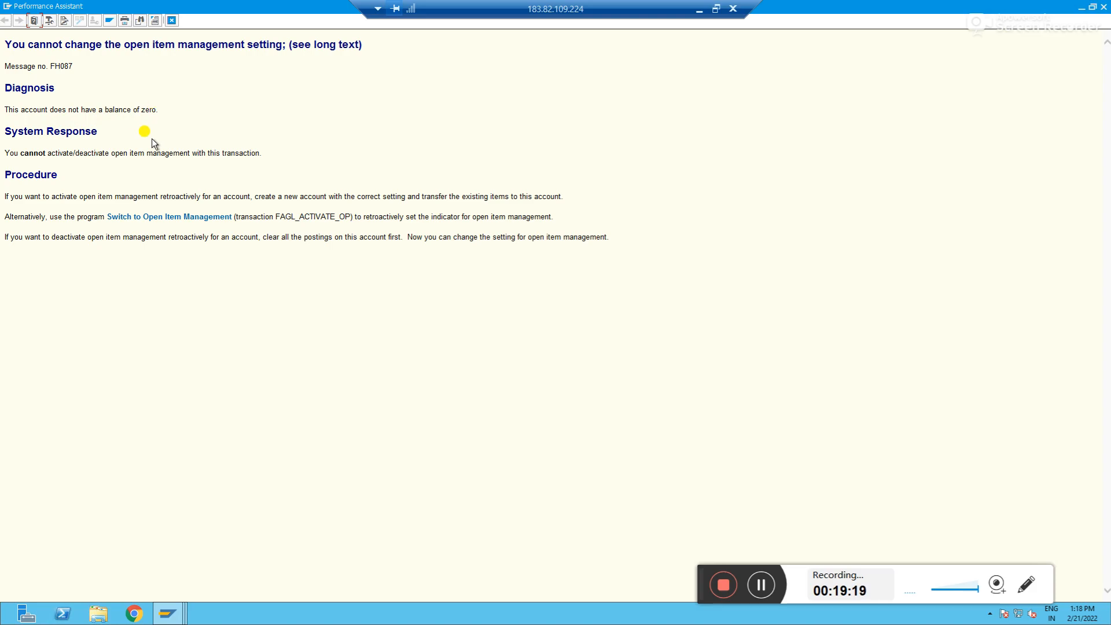
pyautogui.hotkey('alt', 'Tab')
pyautogui.hotkey('alt', 'Tab')
pyautogui.press('Tab')
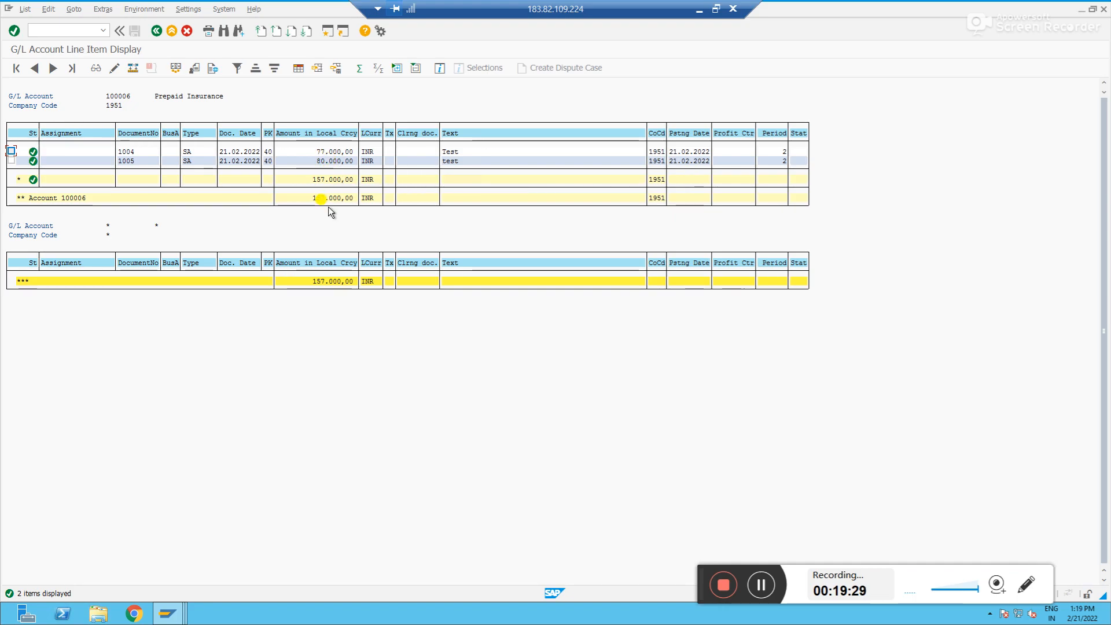
pyautogui.hotkey('alt', 'Tab')
pyautogui.hotkey('alt', 'Tab')
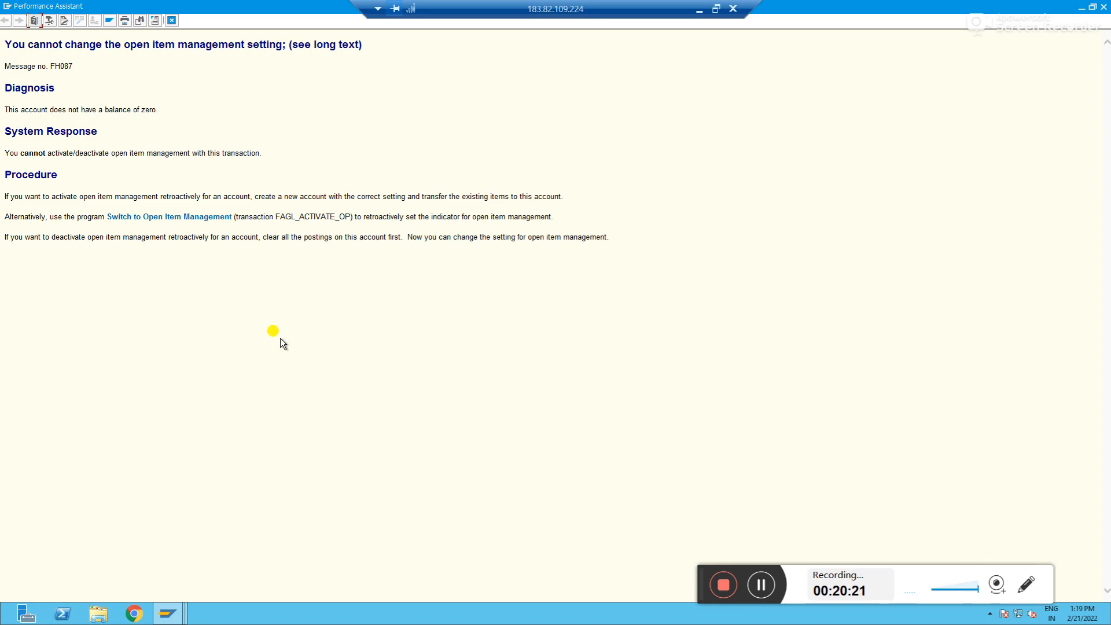
# Open Notepad and note creating a new GL account with the right OIM setting and transferring the old GL balance to it
pyautogui.press('super')
pyautogui.write('note')
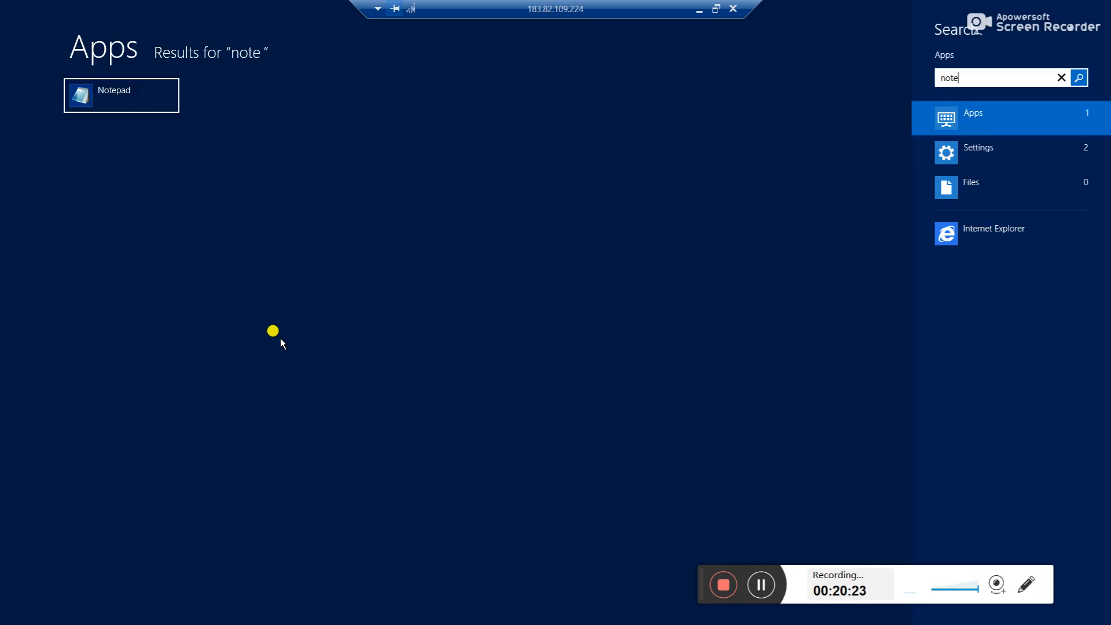
pyautogui.click(120, 95)
pyautogui.write('Create ')
pyautogui.write('NEE')
pyautogui.press('BackSpace')
pyautogui.write('W gl A')
pyautogui.press('BackSpace')
pyautogui.press('BackSpace')
pyautogui.press('BackSpace')
pyautogui.press('BackSpace')
pyautogui.write('gl')
pyautogui.press('BackSpace')
pyautogui.press('BackSpace')
pyautogui.press('BackSpace')
pyautogui.press('BackSpace')
pyautogui.press('BackSpace')
pyautogui.press('BackSpace')
pyautogui.press('BackSpace')
pyautogui.write('New ')
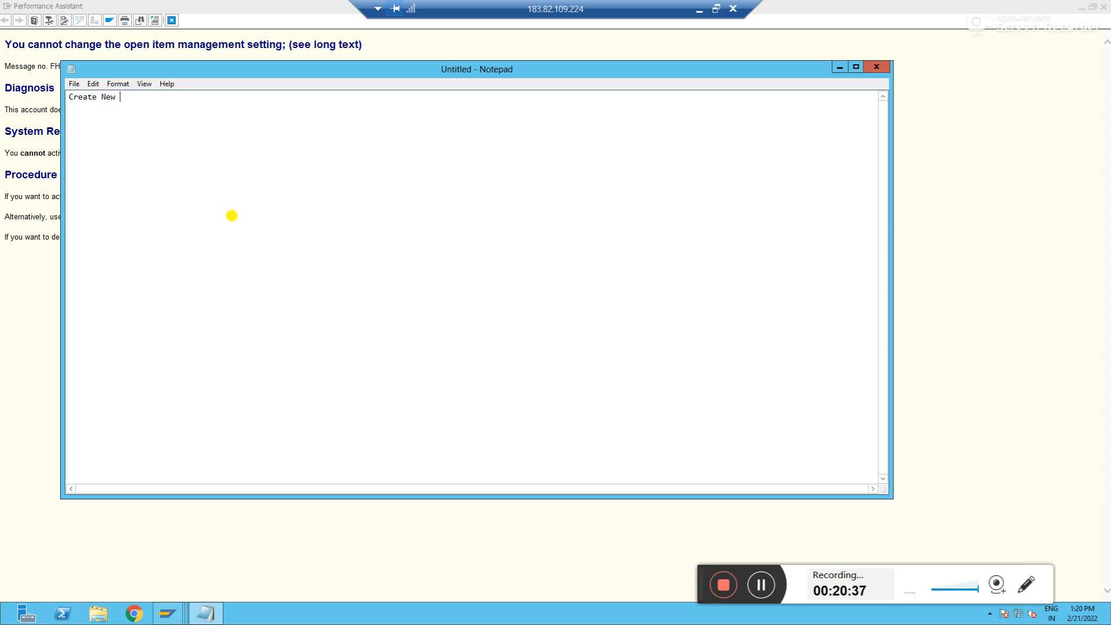
pyautogui.write('GL account with right setting')
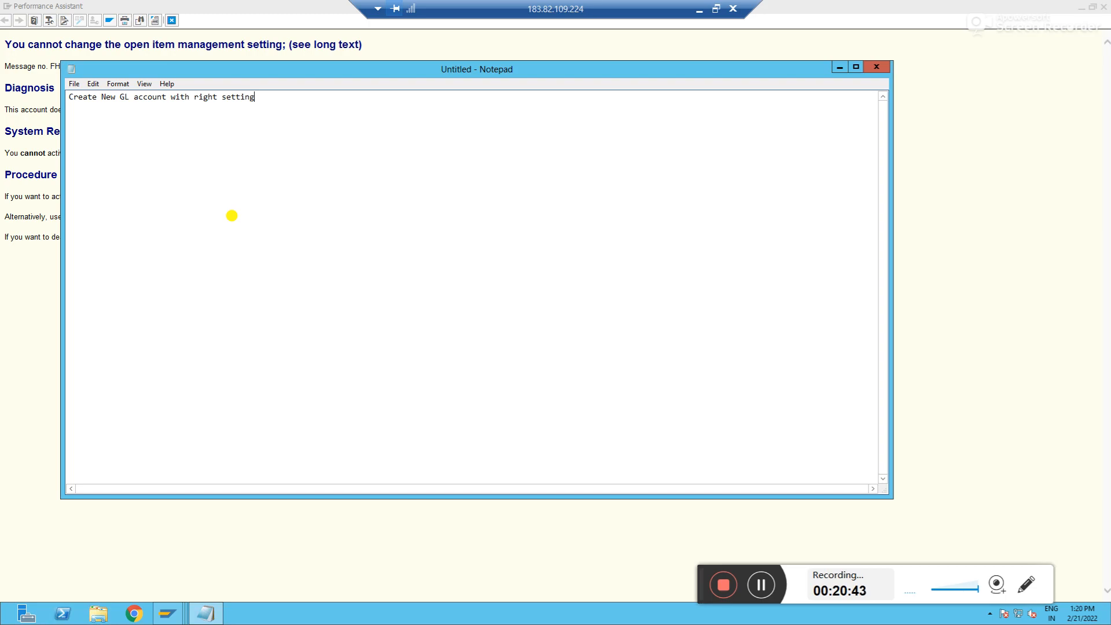
pyautogui.write(' of OIM')
pyautogui.write('& and s')
pyautogui.press('BackSpace')
pyautogui.write('transfer the balance to that GL account from old GL')
pyautogui.press('Return')
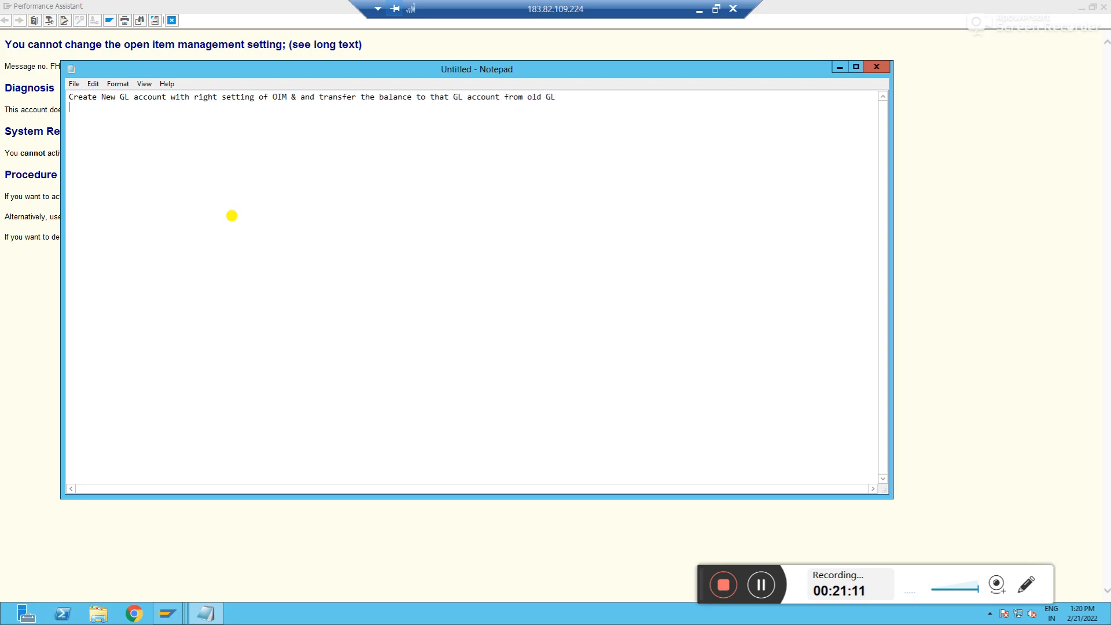
# Add a second note line about moving the balance to another GL account, activating OIM and bringing the balance back
pyautogui.write('MAk')
pyautogui.press('BackSpace')
pyautogui.press('BackSpace')
pyautogui.write('ove the ex')
pyautogui.press('BackSpace')
pyautogui.write('xisting balance in the non open item GL to another ')
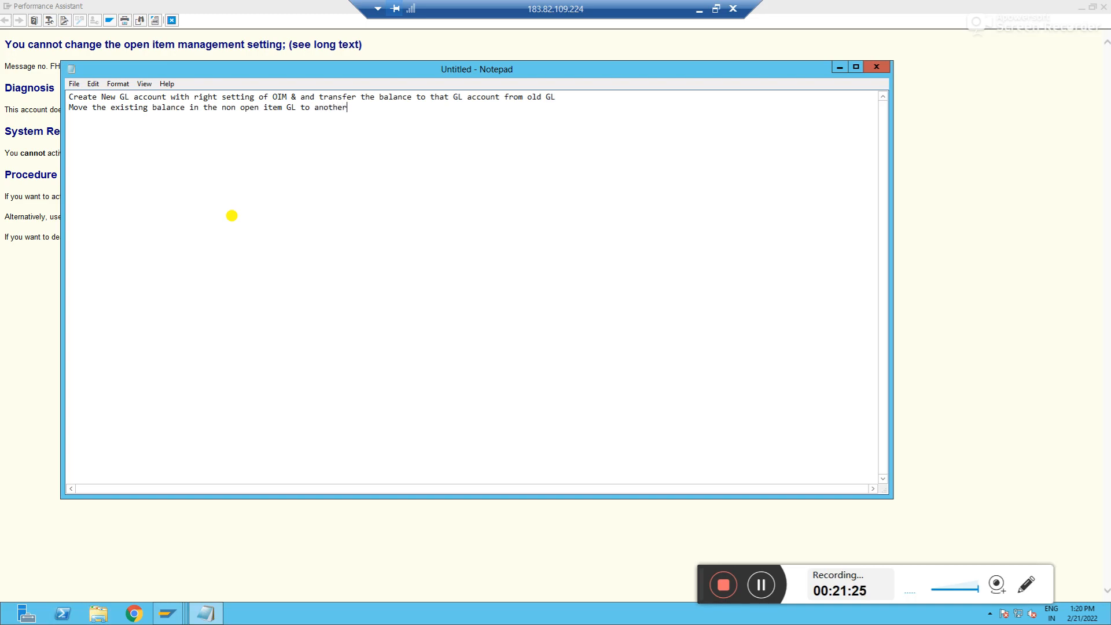
pyautogui.write('GL')
pyautogui.write('account')
pyautogui.press('BackSpace')
pyautogui.write(', then the GL b')
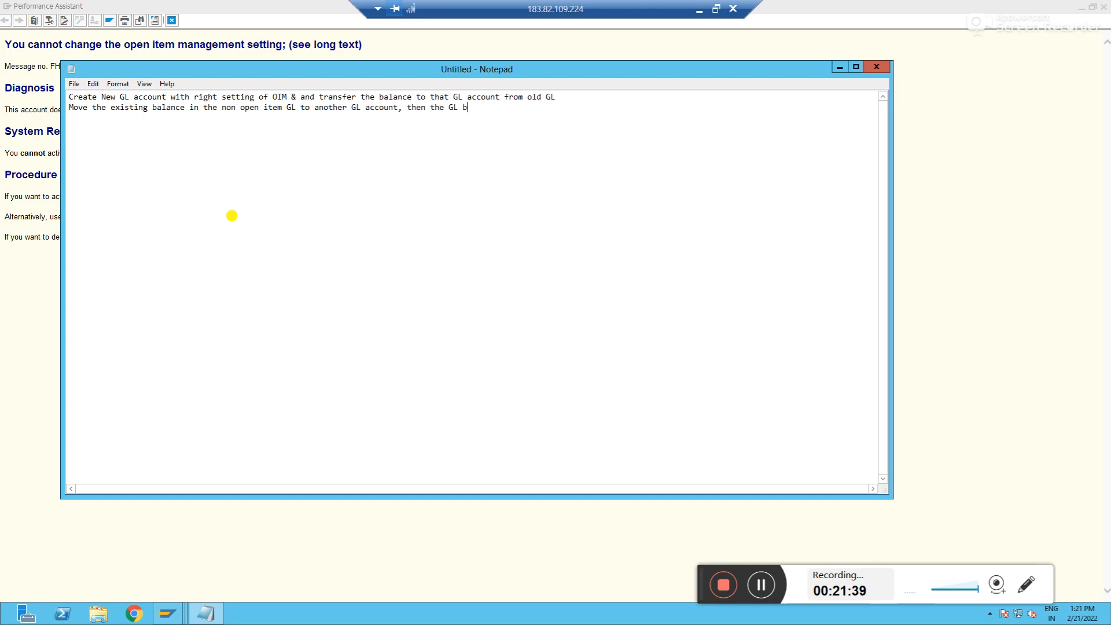
pyautogui.write('alance will become zero , ')
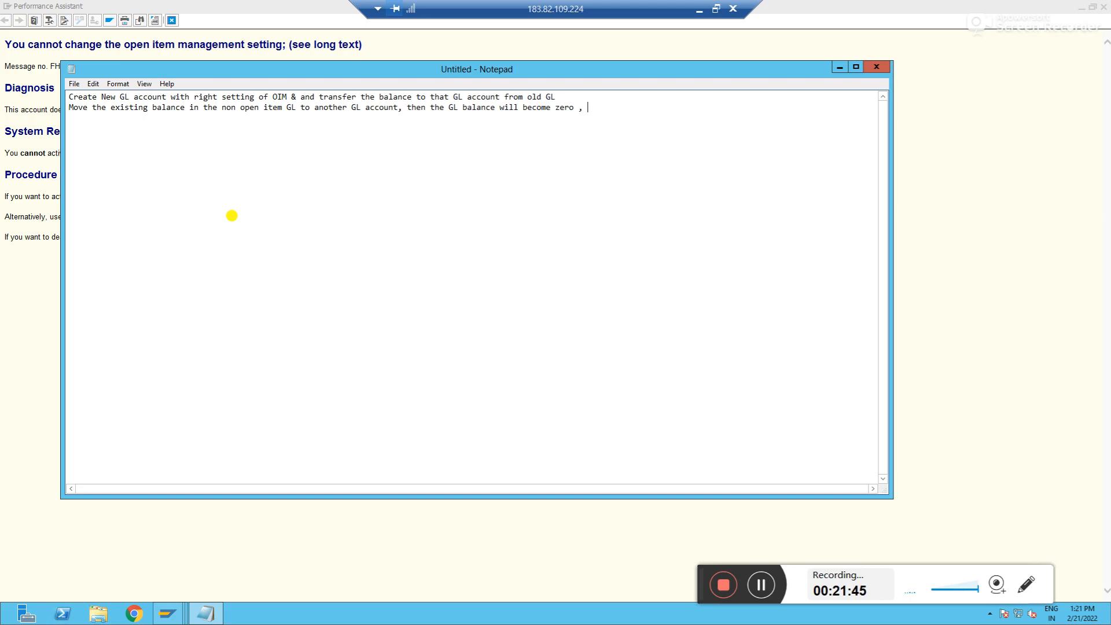
pyautogui.write('so we are good to activate th')
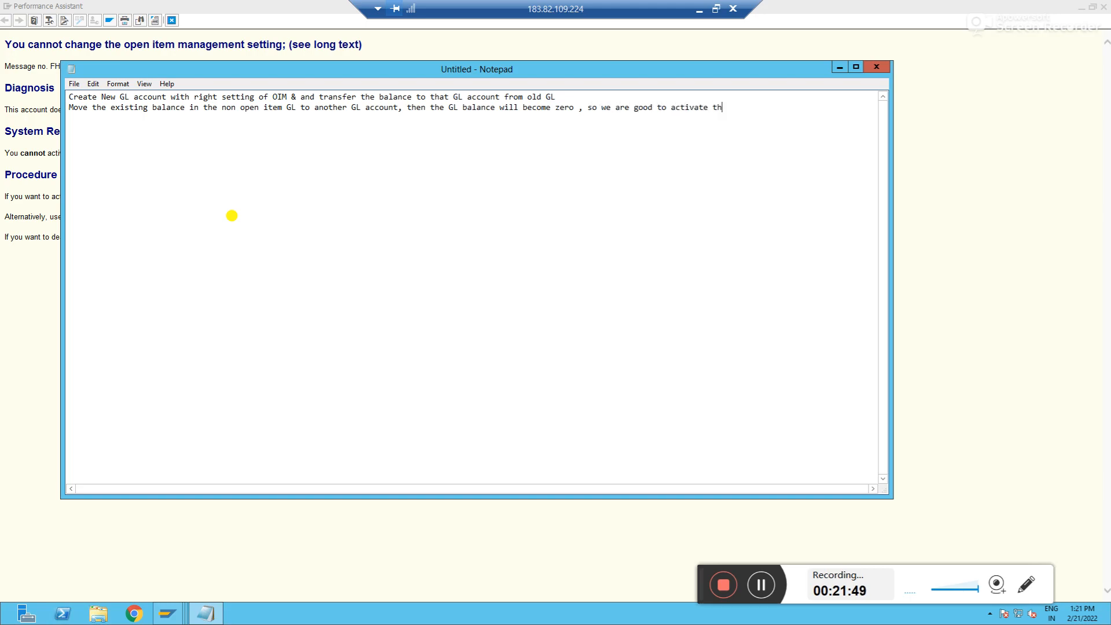
pyautogui.write('e OIM and bring back the balance')
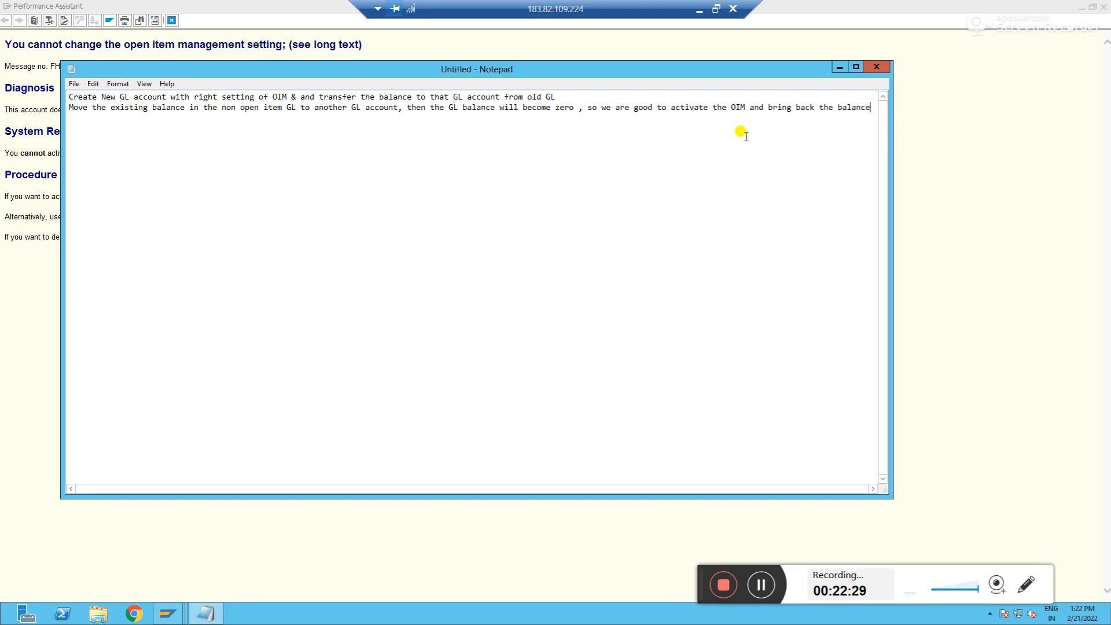
# Highlight the first note line, then close the long-text window and the error message list
pyautogui.moveTo(564, 99); pyautogui.dragTo(69, 89)
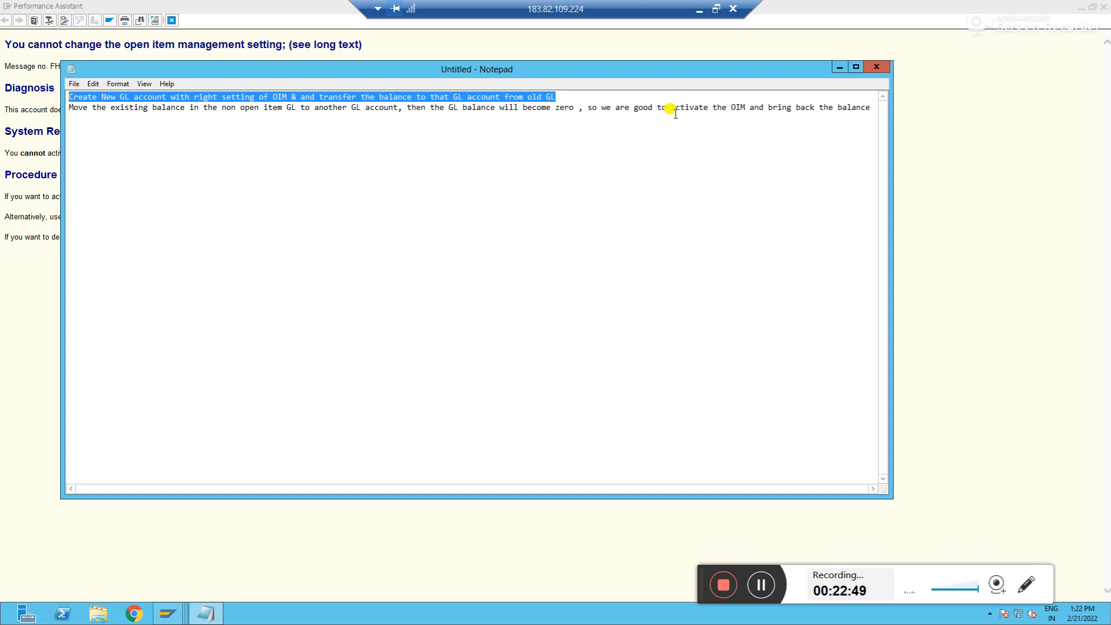
pyautogui.click(901, 158)
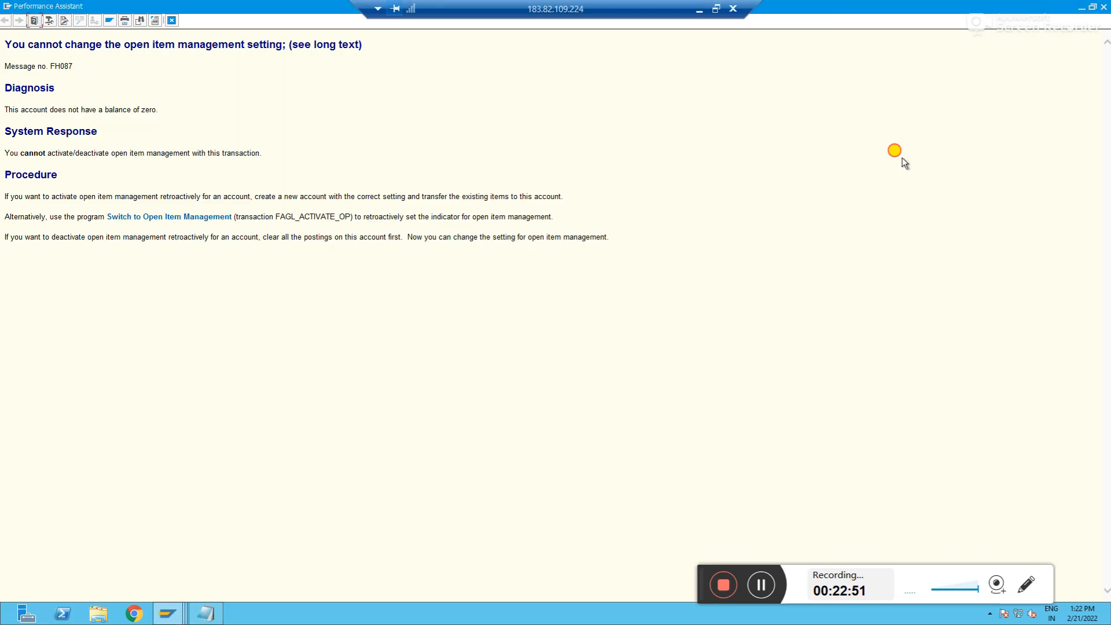
pyautogui.click(171, 22)
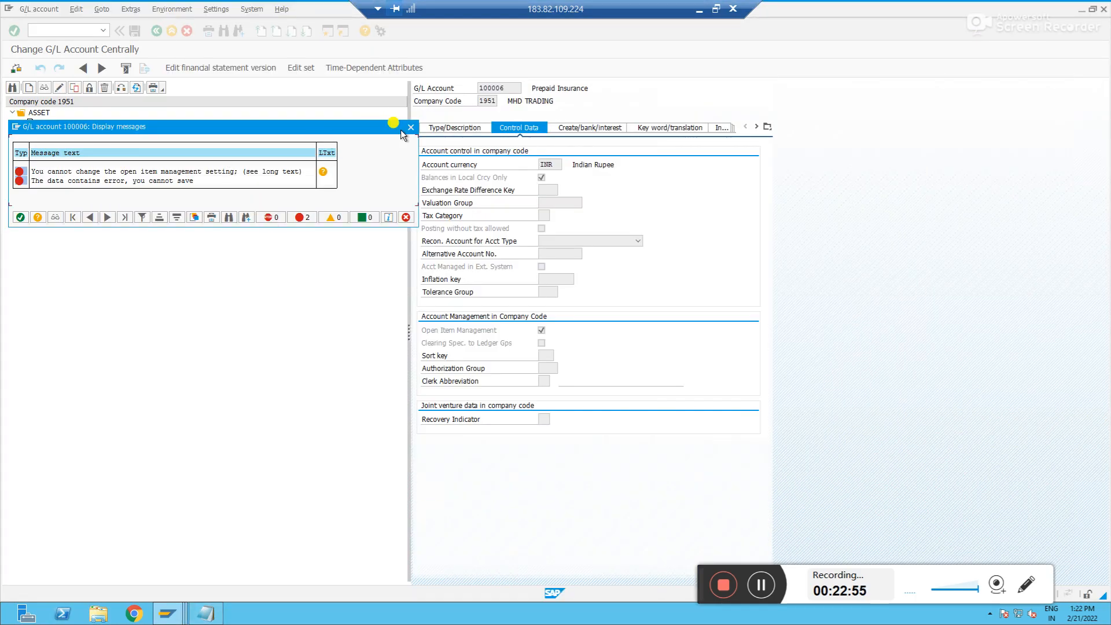
pyautogui.click(410, 127)
pyautogui.hotkey('alt', 'Tab')
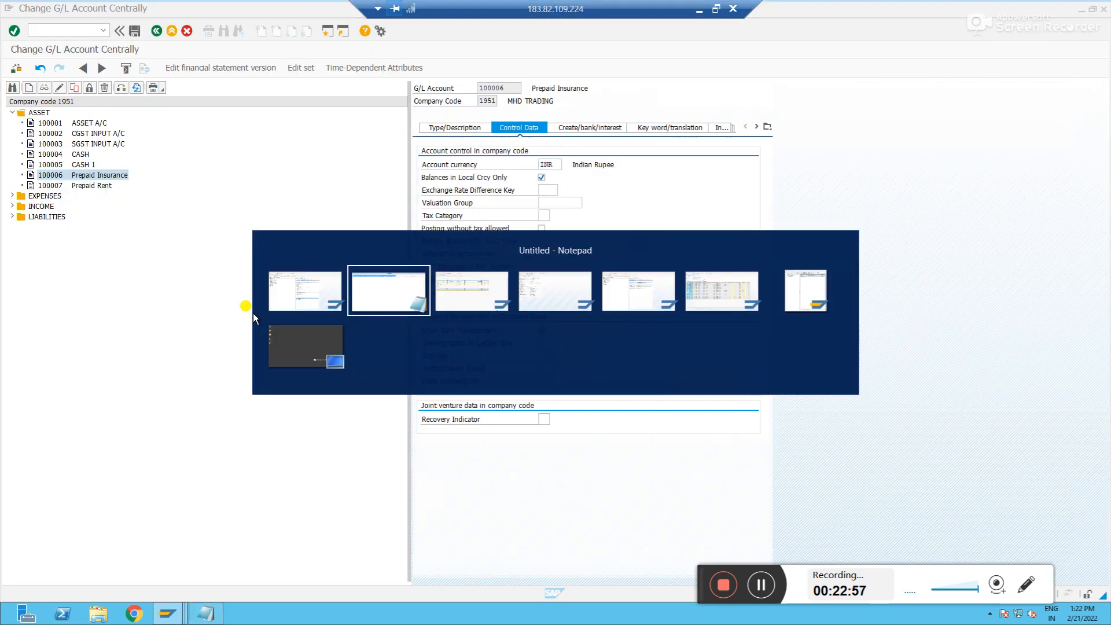
pyautogui.hotkey('alt', 'Tab')
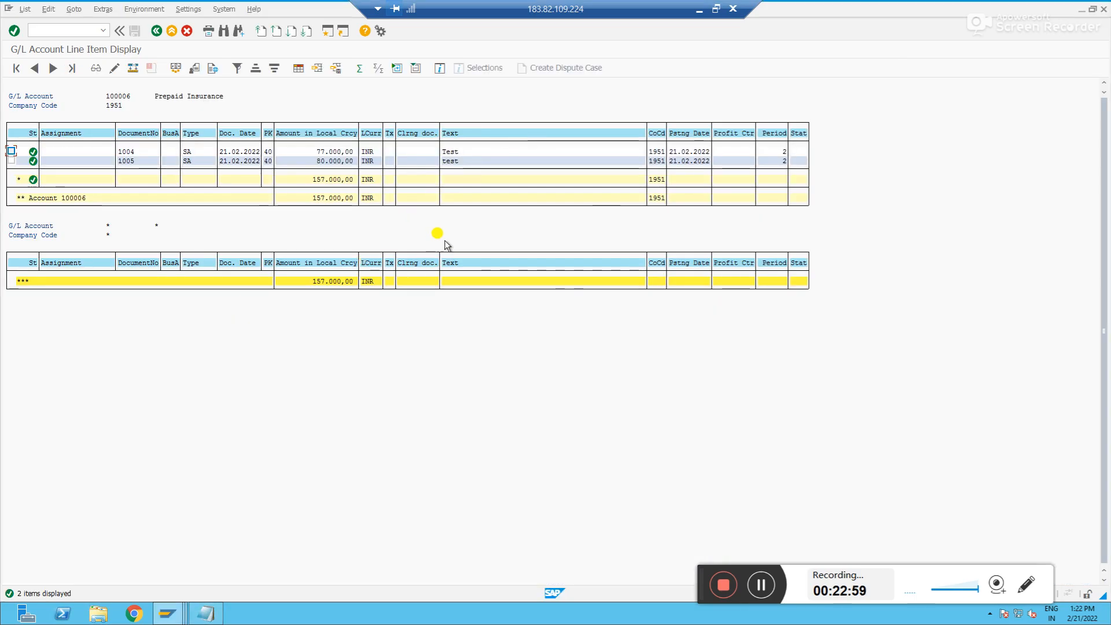
# Start a G/L account posting with /nf-02 and enter the document date 21022022
pyautogui.click(316, 182)
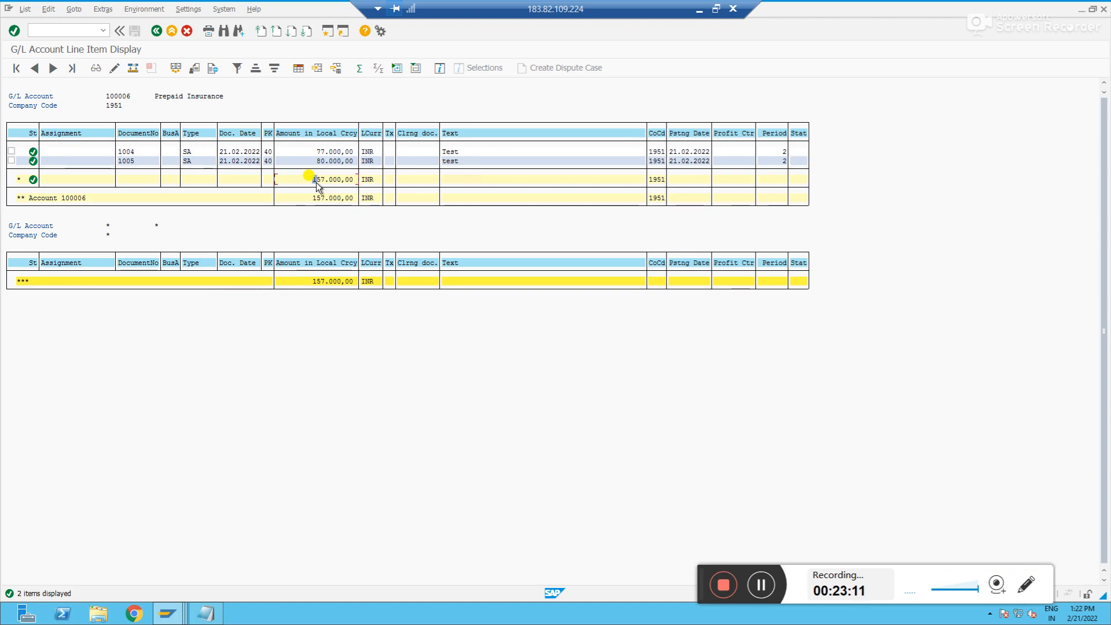
pyautogui.hotkey('alt', 'Tab')
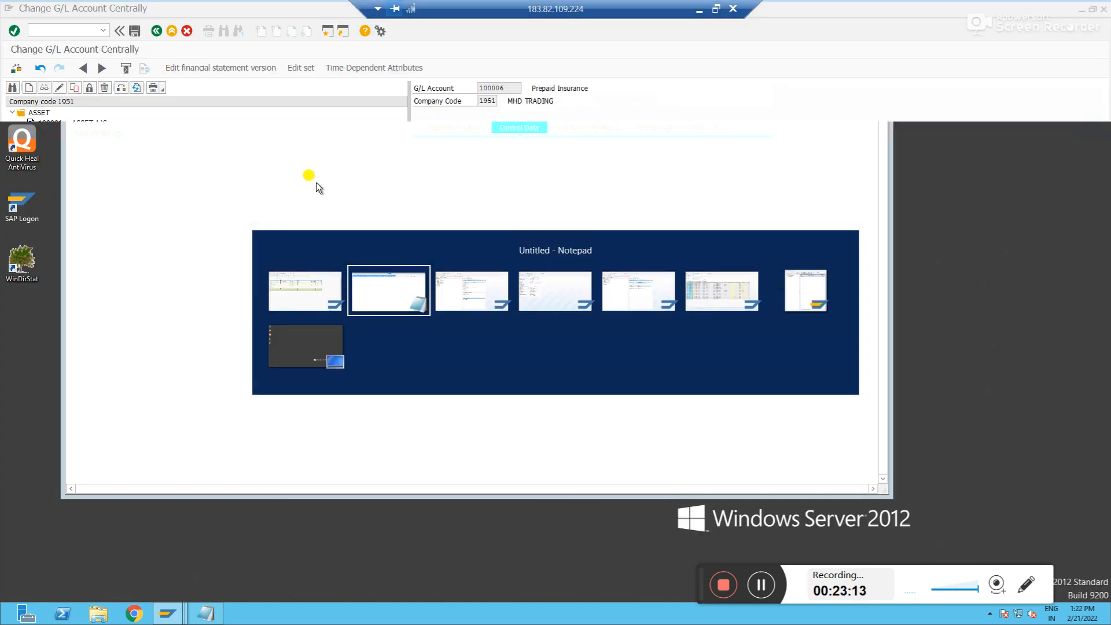
pyautogui.click(83, 30)
pyautogui.write('/')
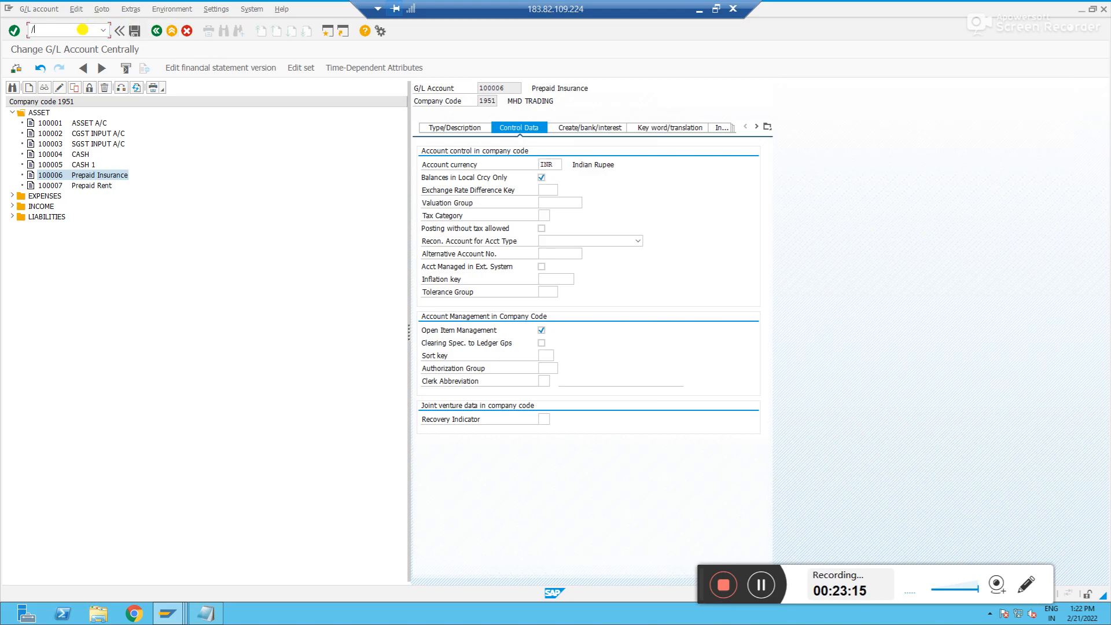
pyautogui.write('nf-02')
pyautogui.press('Return')
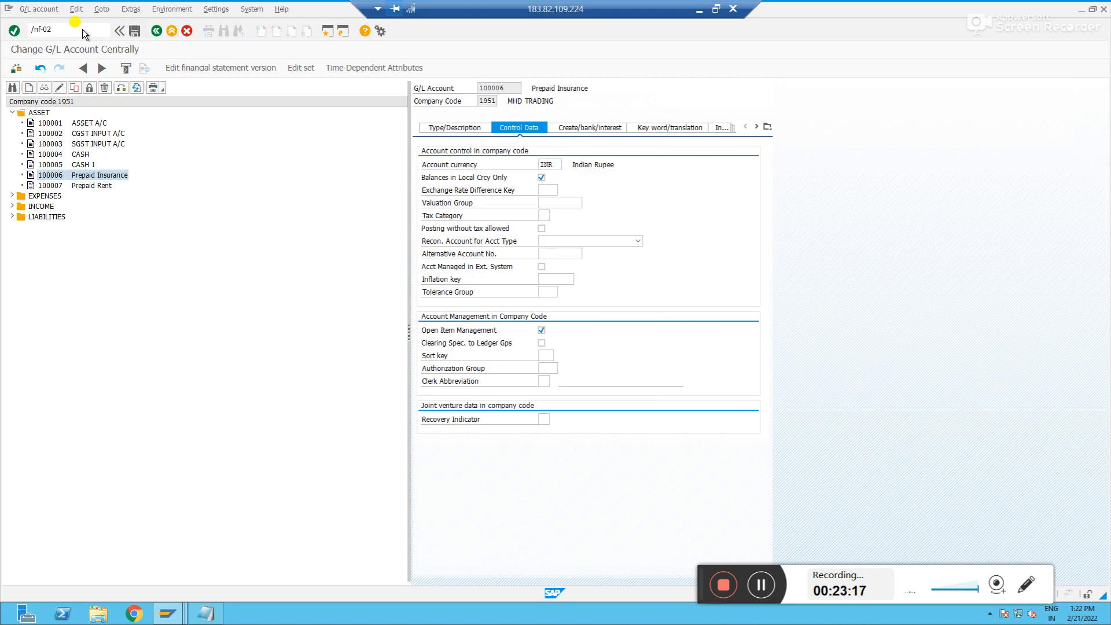
pyautogui.write('21022022')
pyautogui.press('Tab')
pyautogui.press('Tab')
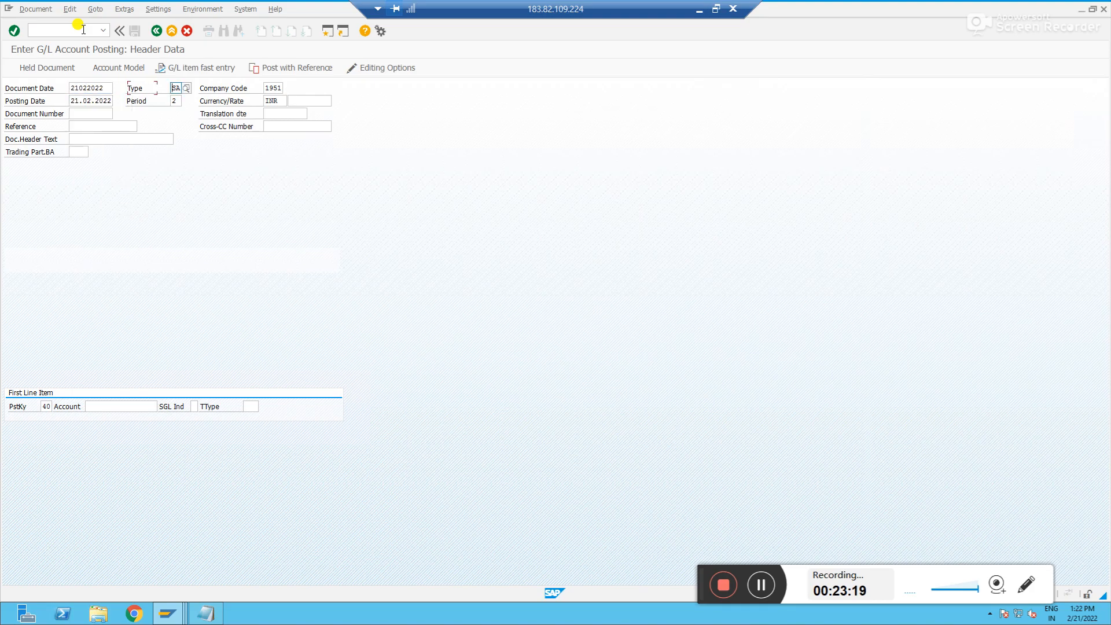
# Switch to the G/L account display session, select account 100005 and close that session window
pyautogui.hotkey('alt', 'Tab')
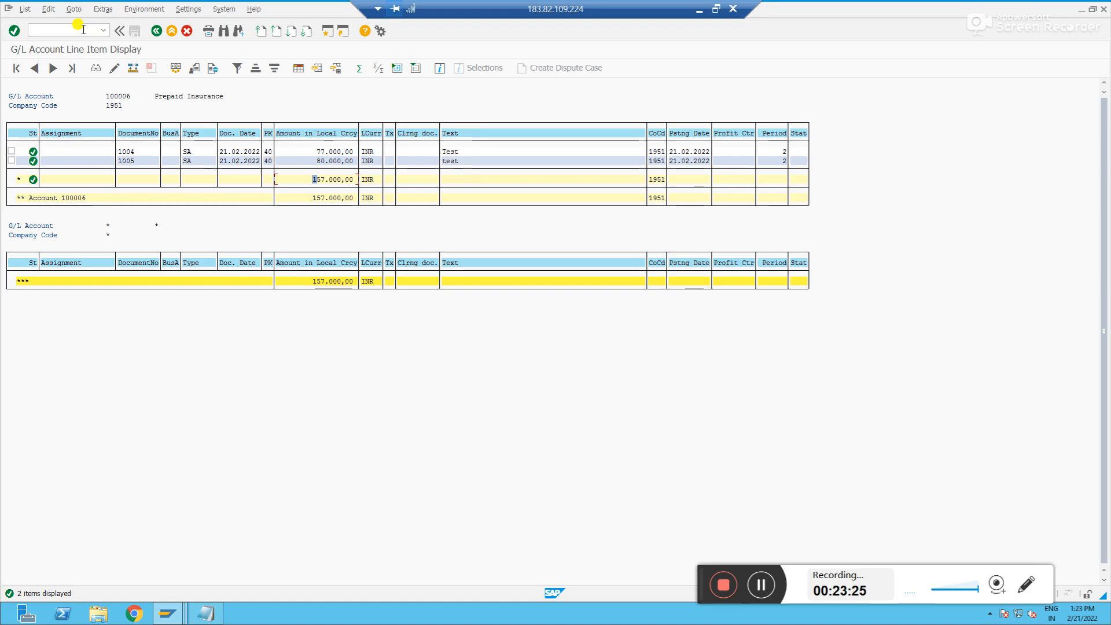
pyautogui.hotkey('alt', 'Tab')
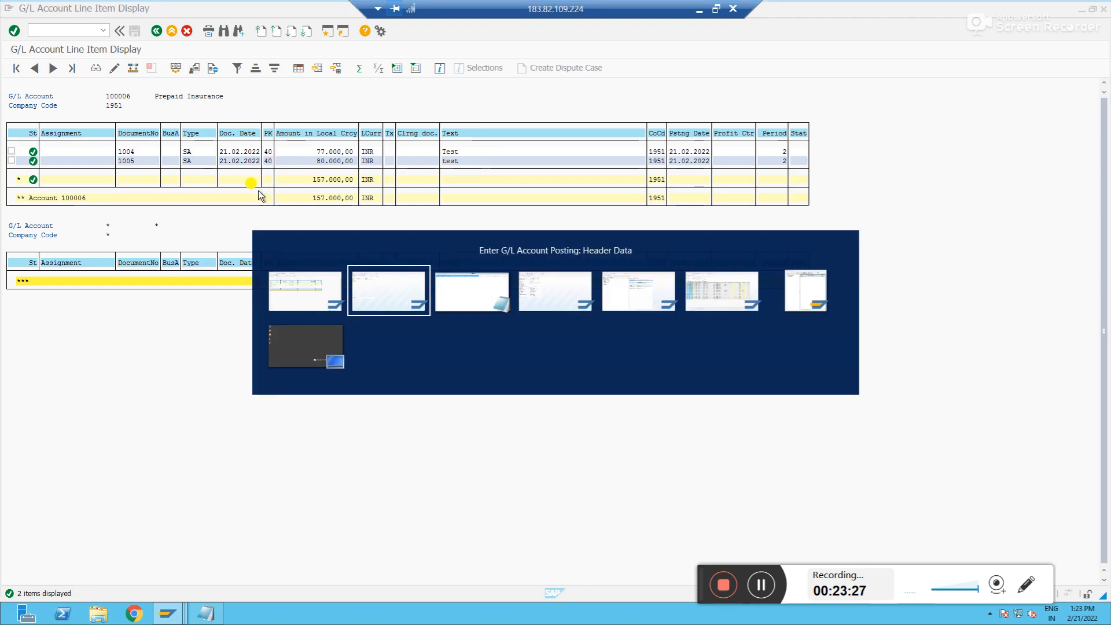
pyautogui.hotkey('alt', 'Tab')
pyautogui.hotkey('alt', 'Tab')
pyautogui.hotkey('alt', 'Tab')
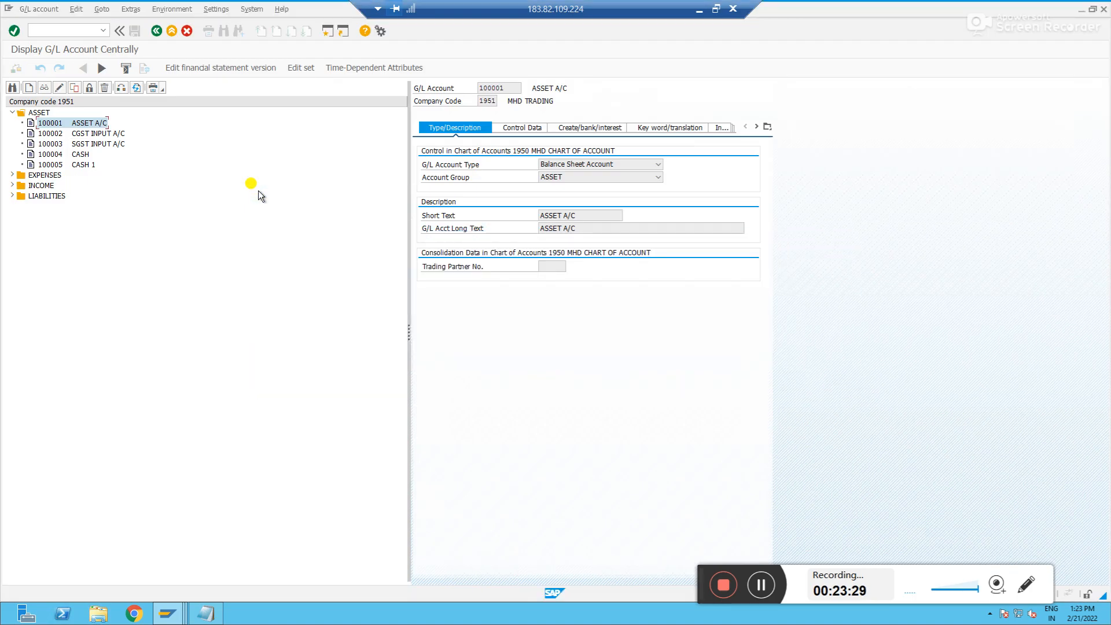
pyautogui.click(53, 167)
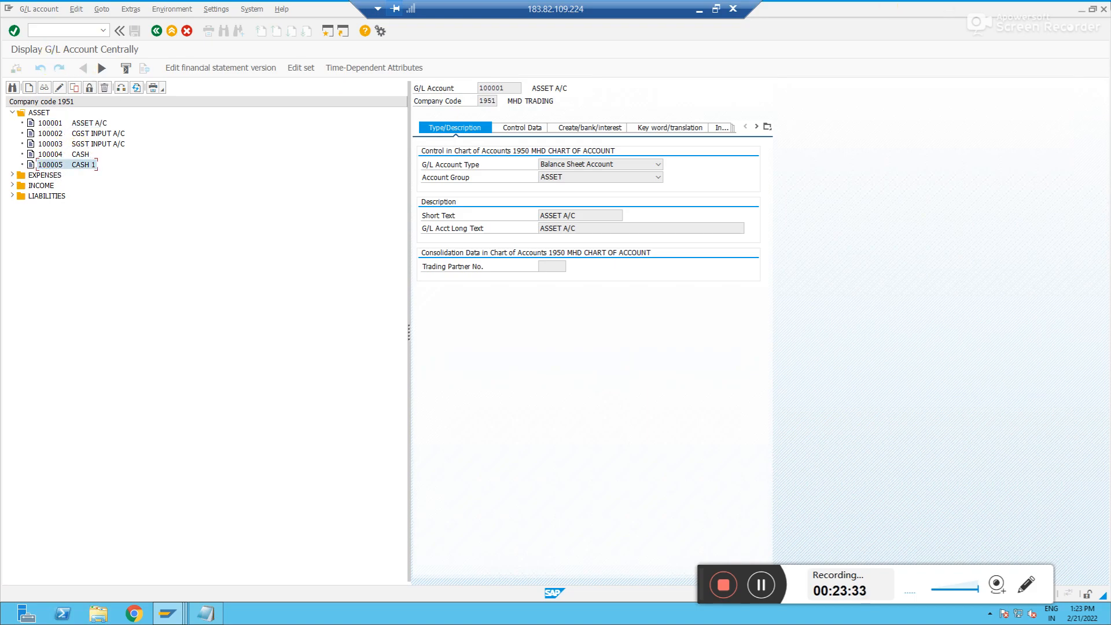
pyautogui.click(1103, 8)
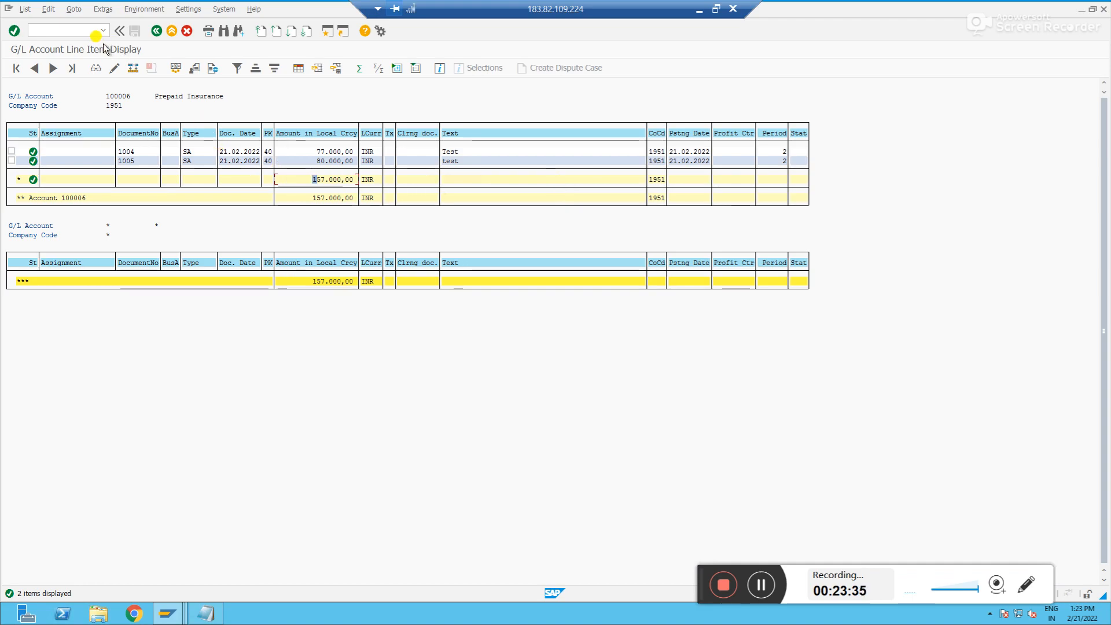
# Try to create G/L account 100155 under expenses as a Balance Sheet Account in account group LIABILITIES
pyautogui.click(69, 31)
pyautogui.write('/nfs00')
pyautogui.press('Return')
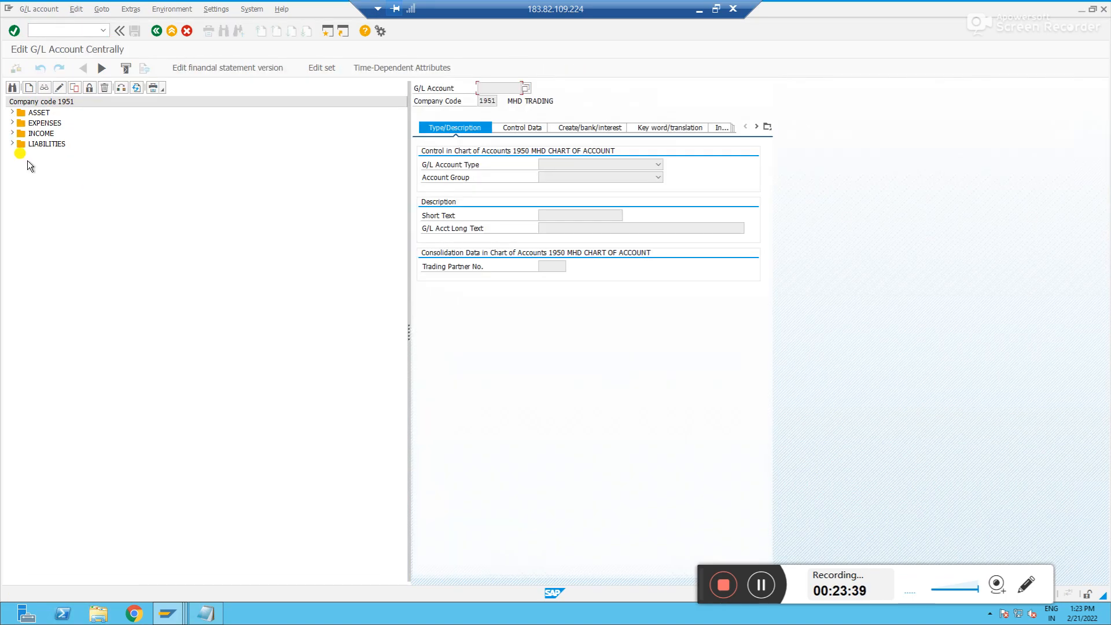
pyautogui.click(12, 123)
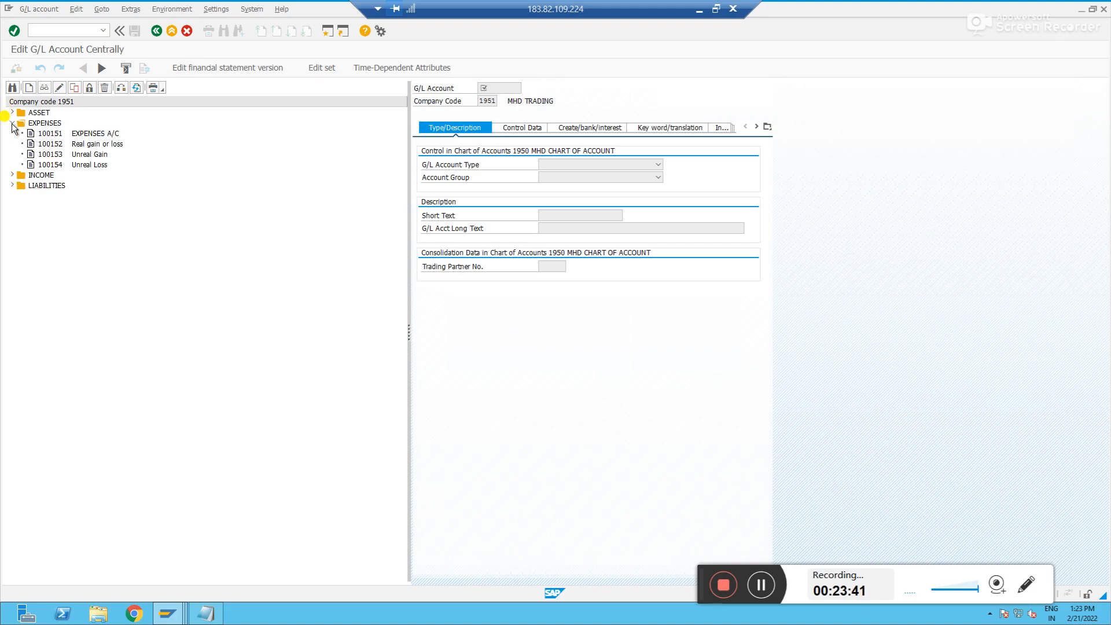
pyautogui.rightClick(53, 166)
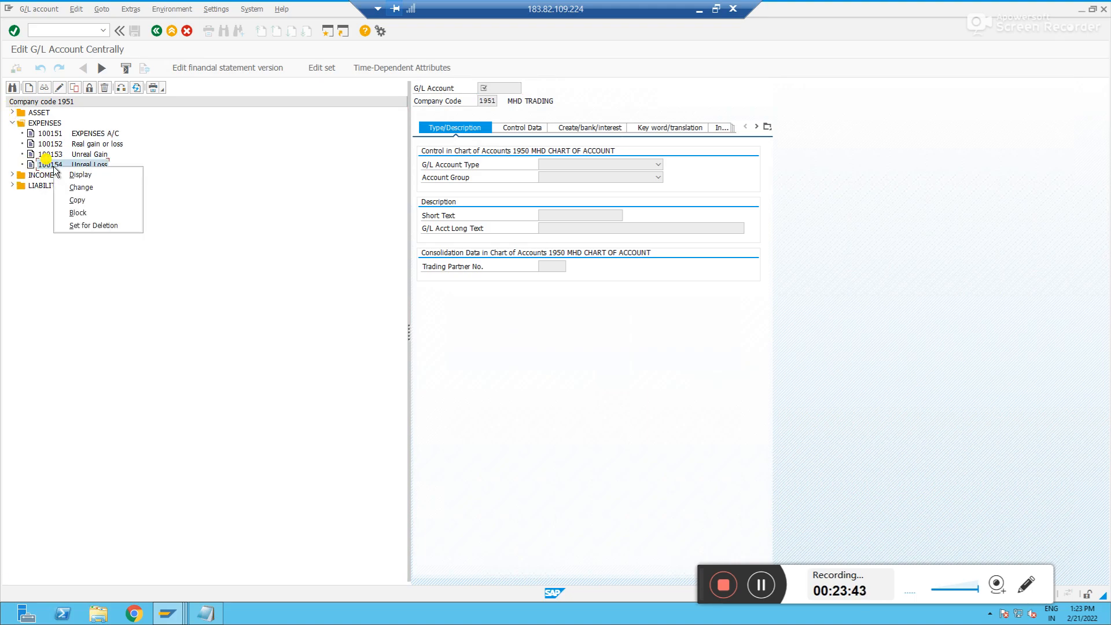
pyautogui.click(54, 167)
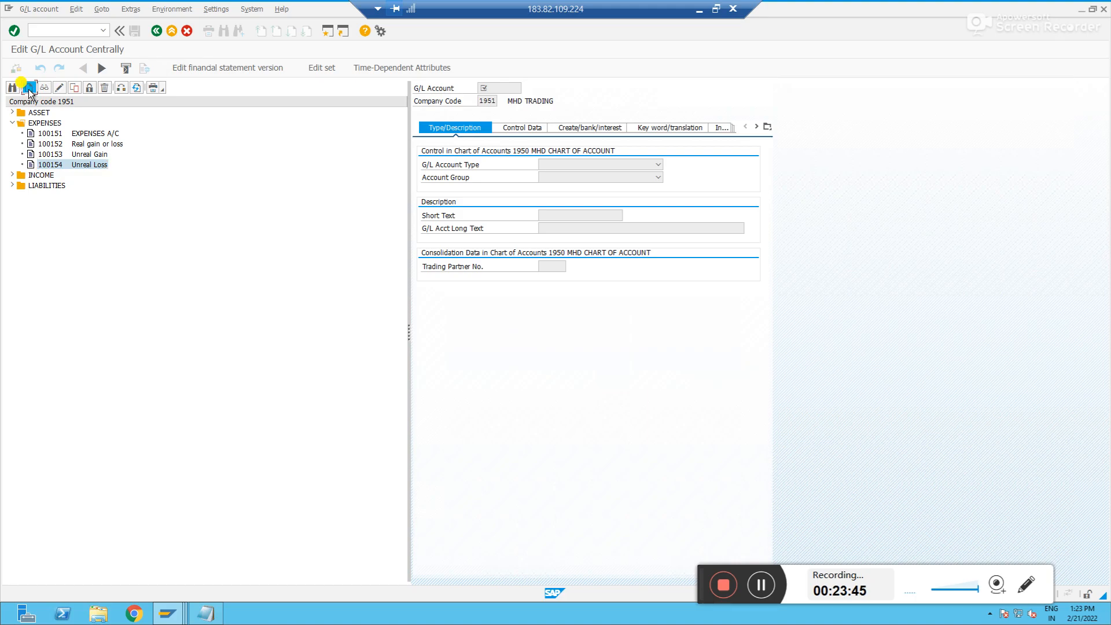
pyautogui.click(28, 87)
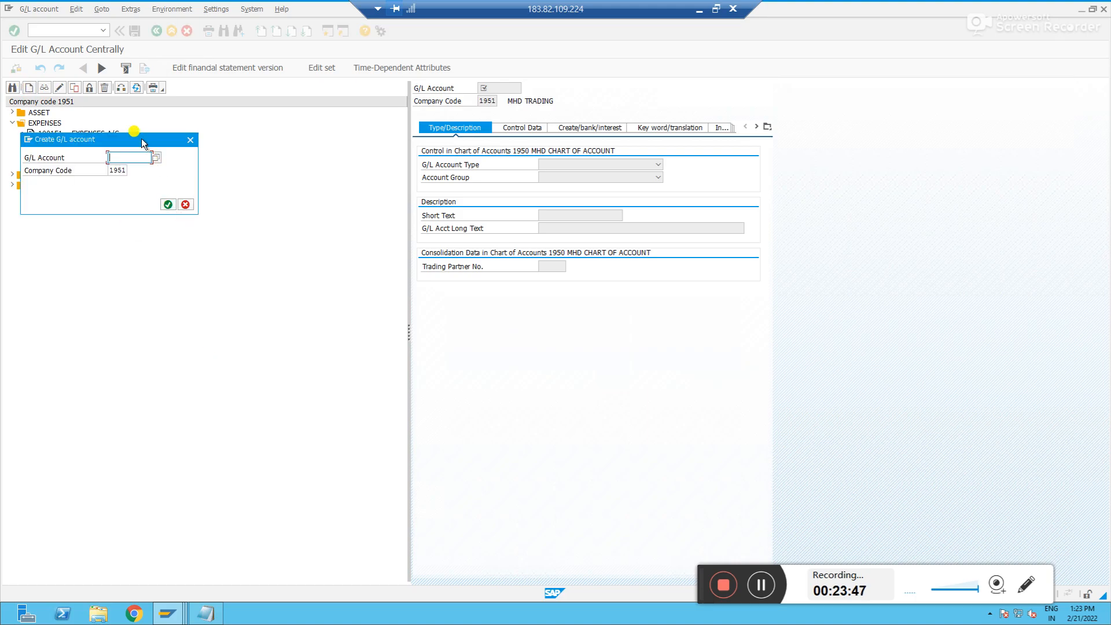
pyautogui.moveTo(141, 137); pyautogui.dragTo(335, 129)
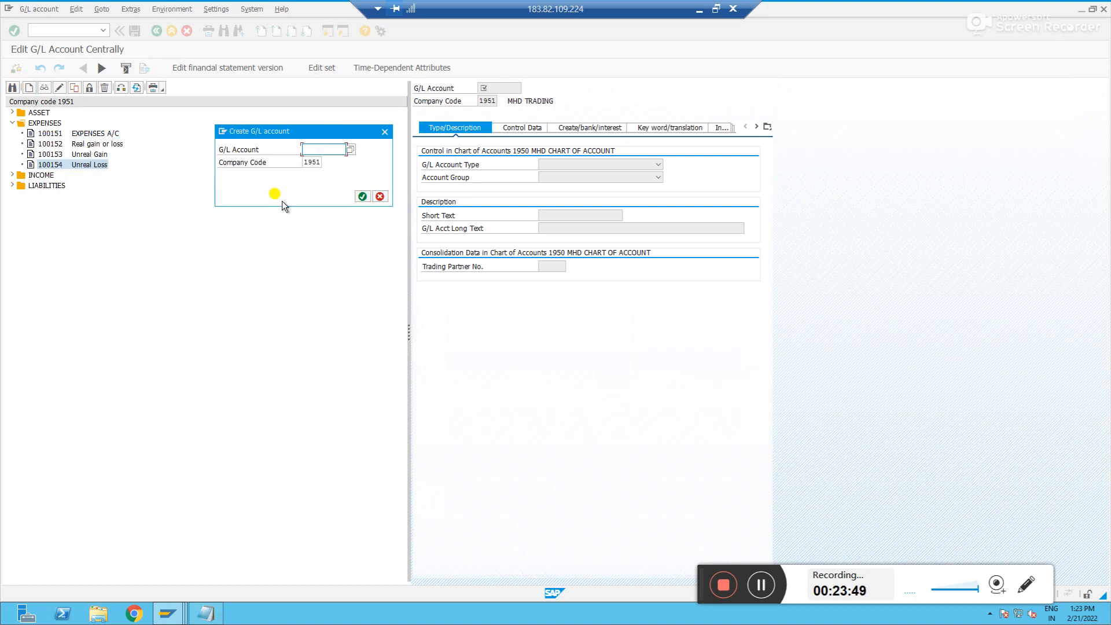
pyautogui.write('1001')
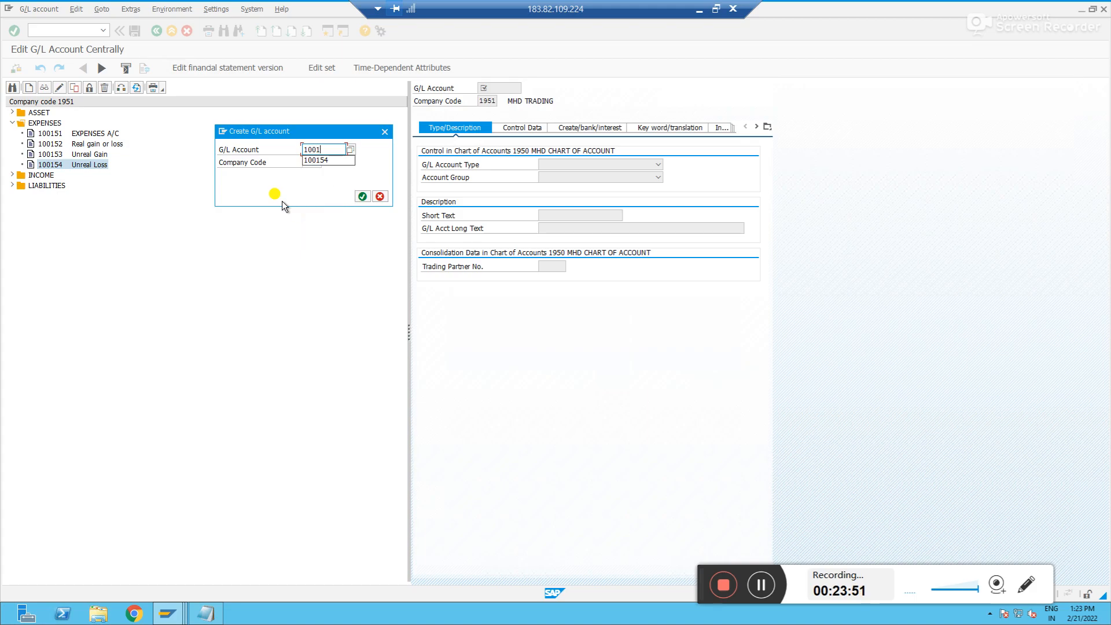
pyautogui.write('55')
pyautogui.press('Return')
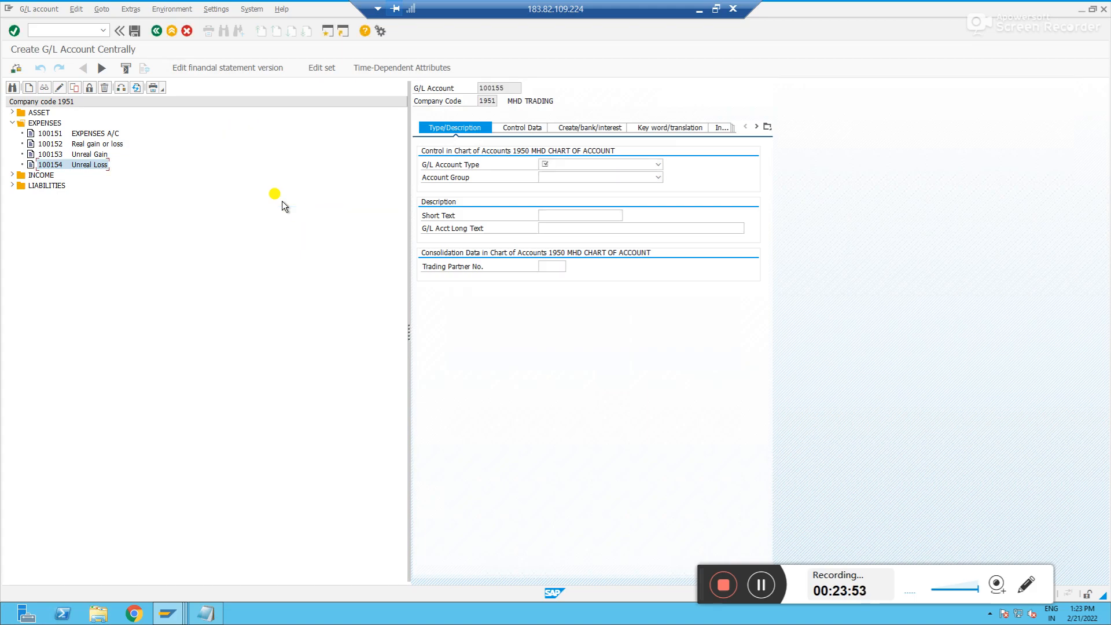
pyautogui.click(612, 164)
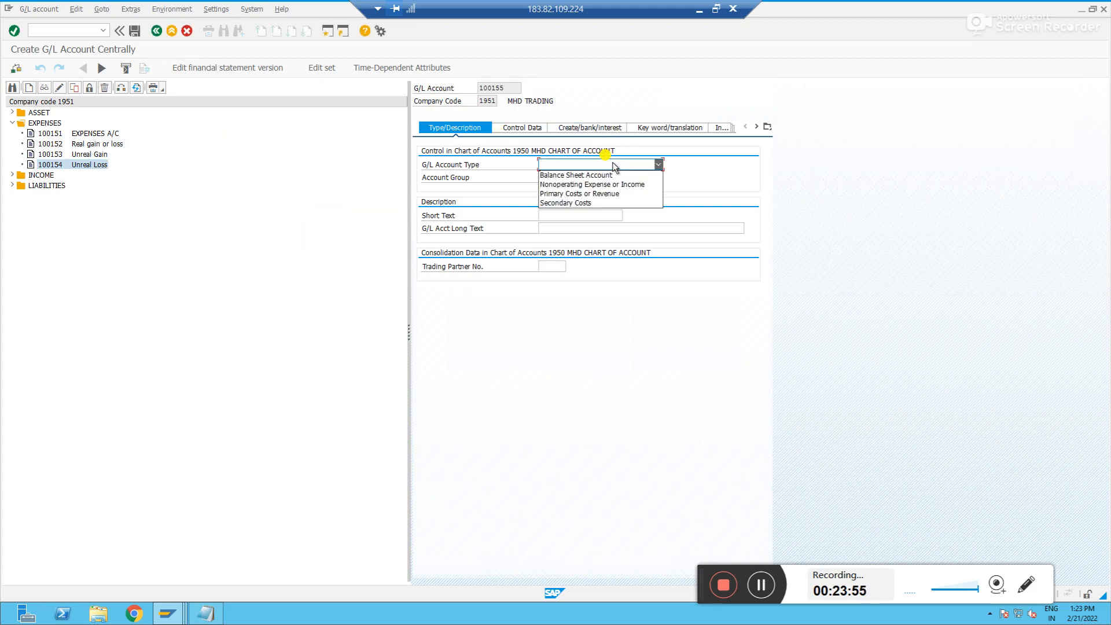
pyautogui.click(591, 175)
pyautogui.click(584, 178)
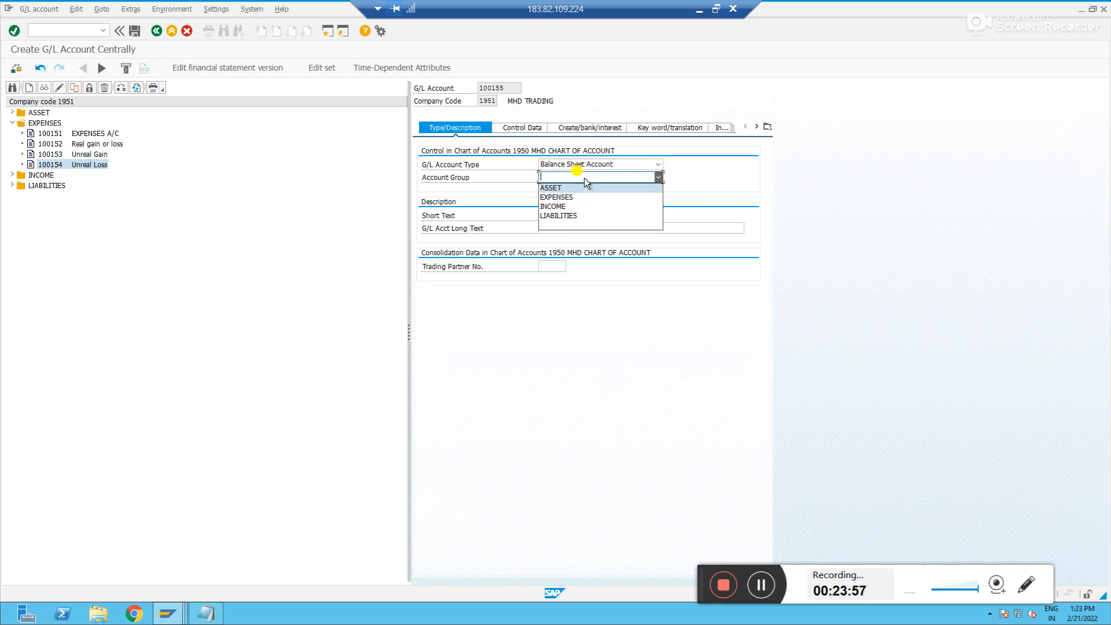
pyautogui.click(563, 216)
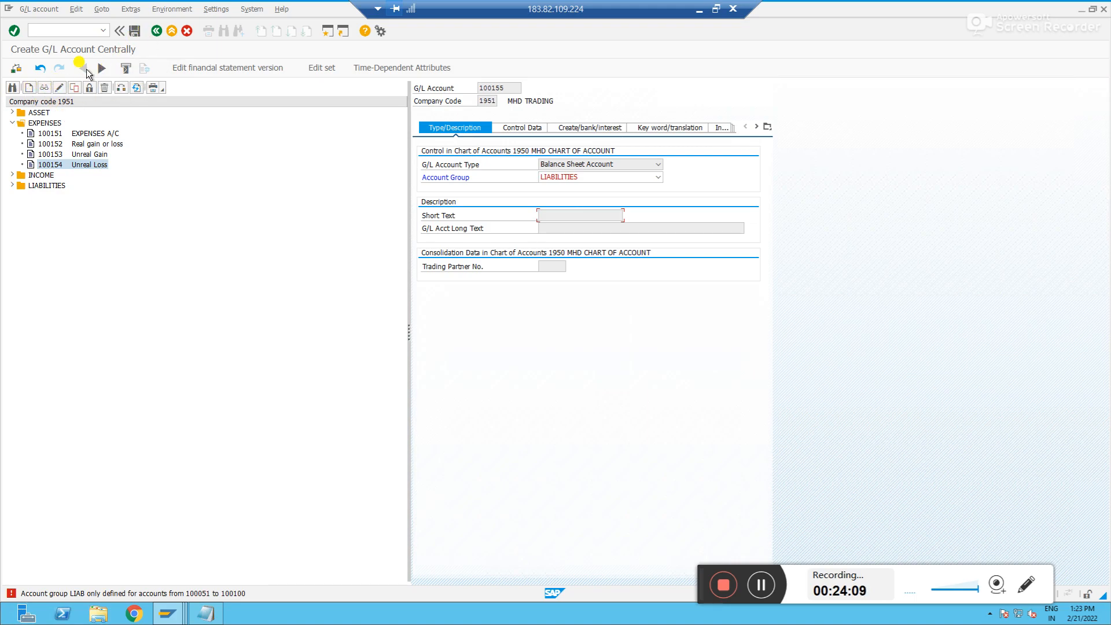
pyautogui.click(45, 87)
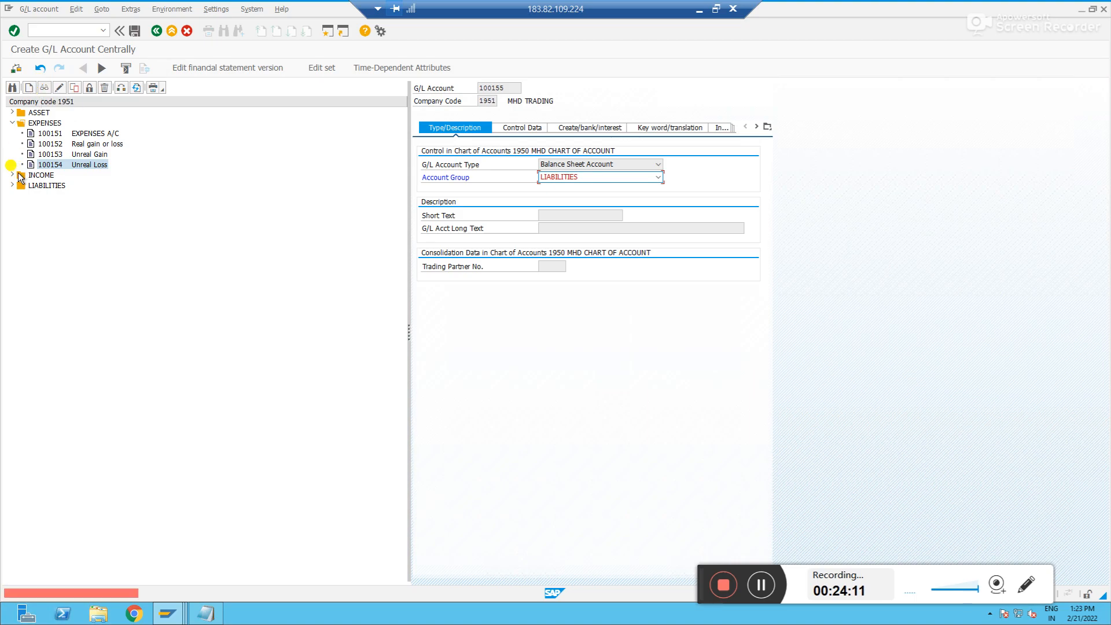
# Reopen central G/L account maintenance with /nfs00 and copy liabilities account 100057 to new account 100058
pyautogui.click(88, 28)
pyautogui.write('/nfs00')
pyautogui.press('Return')
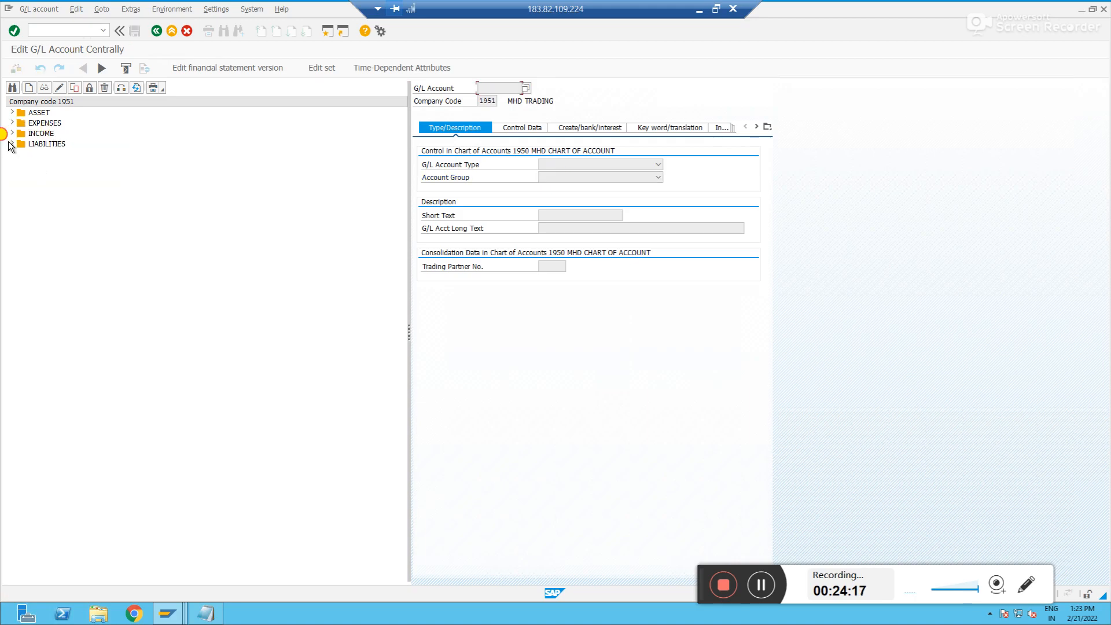
pyautogui.click(11, 143)
pyautogui.click(46, 215)
pyautogui.rightClick(47, 217)
pyautogui.click(74, 250)
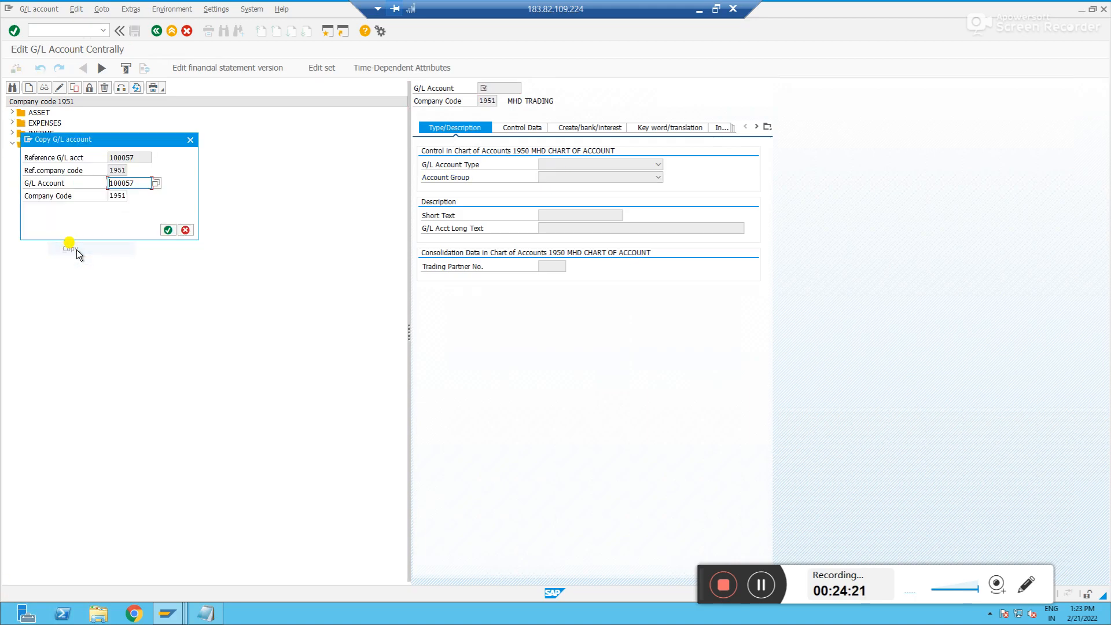
pyautogui.click(132, 180)
pyautogui.press('BackSpace')
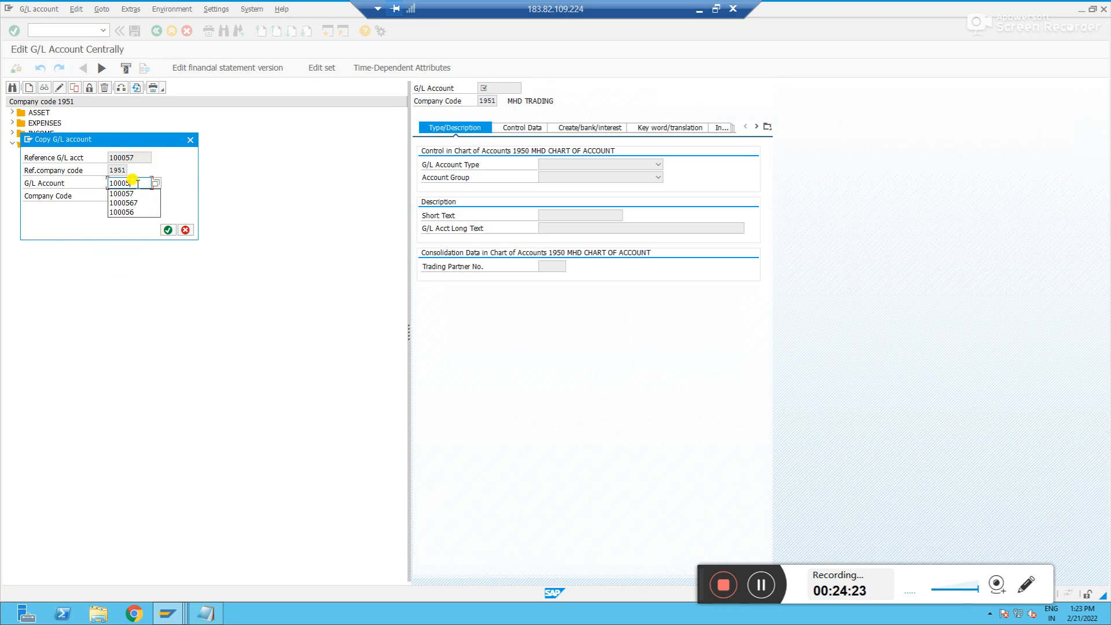
pyautogui.write('8')
pyautogui.press('Return')
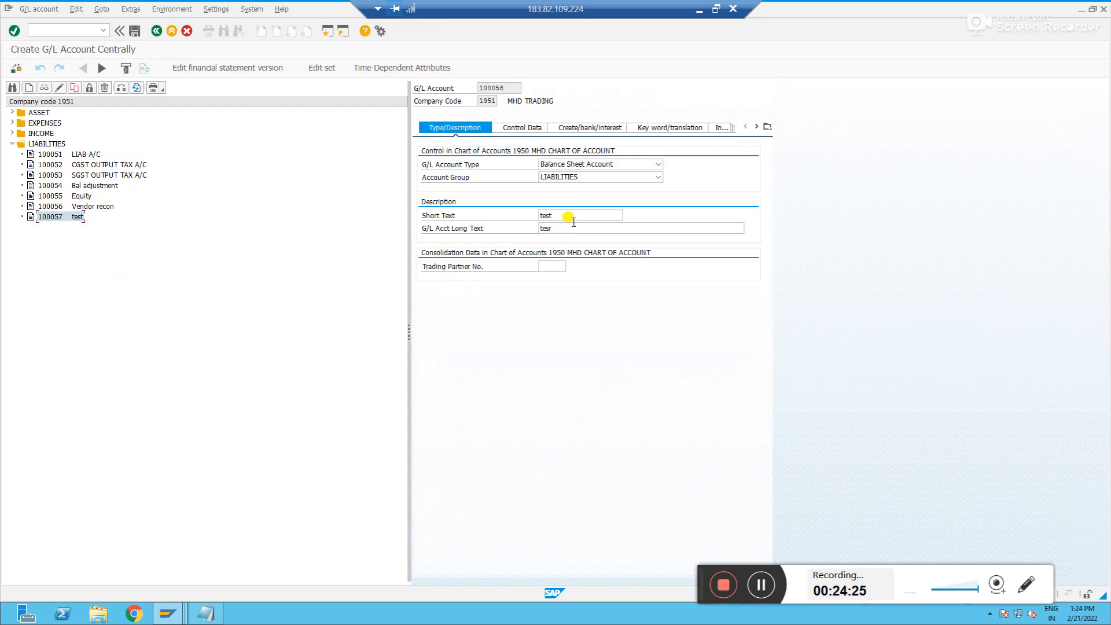
# Set both the short text and the long text of account 100058 to Accrued Liabilities
pyautogui.doubleClick(573, 219)
pyautogui.write('Accrued Liabi')
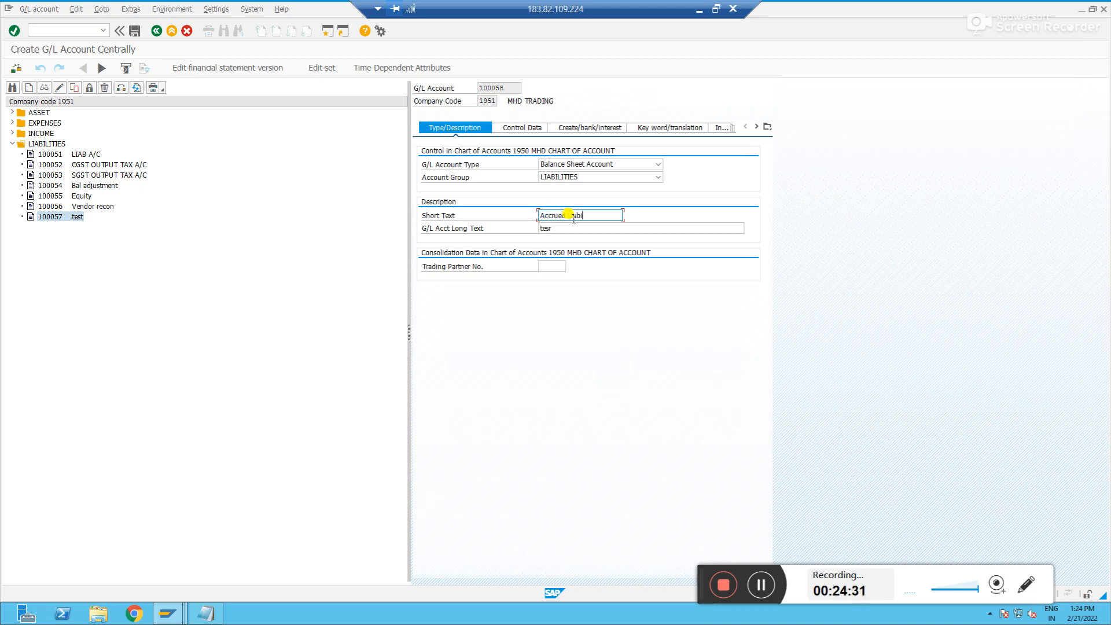
pyautogui.write('lities')
pyautogui.press('Tab')
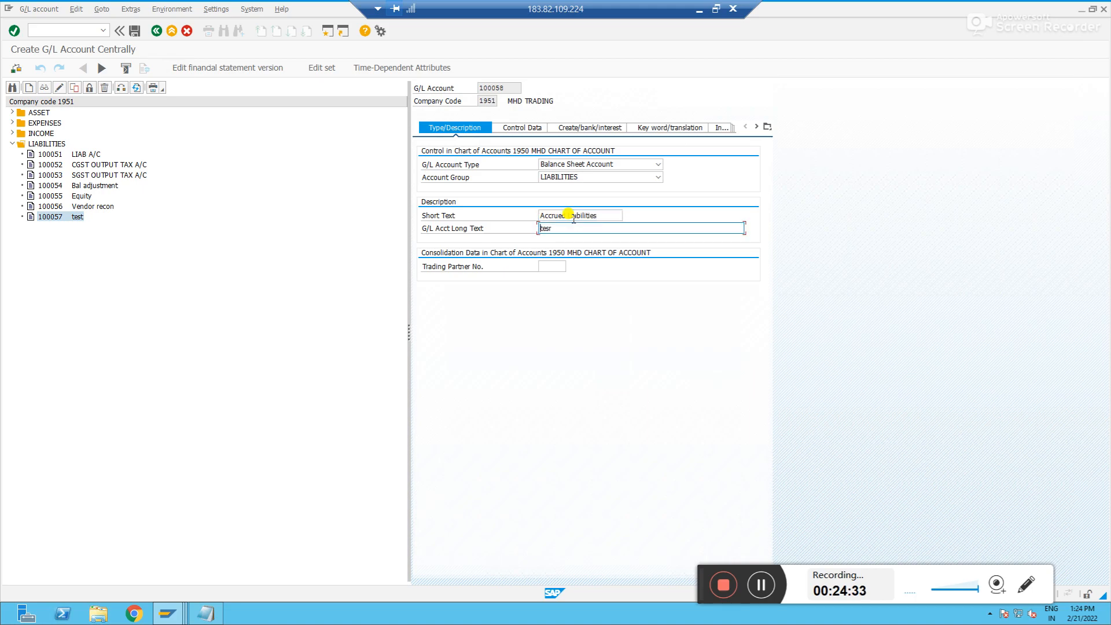
pyautogui.write('Accrued L')
pyautogui.press('BackSpace')
pyautogui.press('BackSpace')
pyautogui.write('iabi')
# Open the account's control data and clear the exchange rate difference key
pyautogui.click(537, 128)
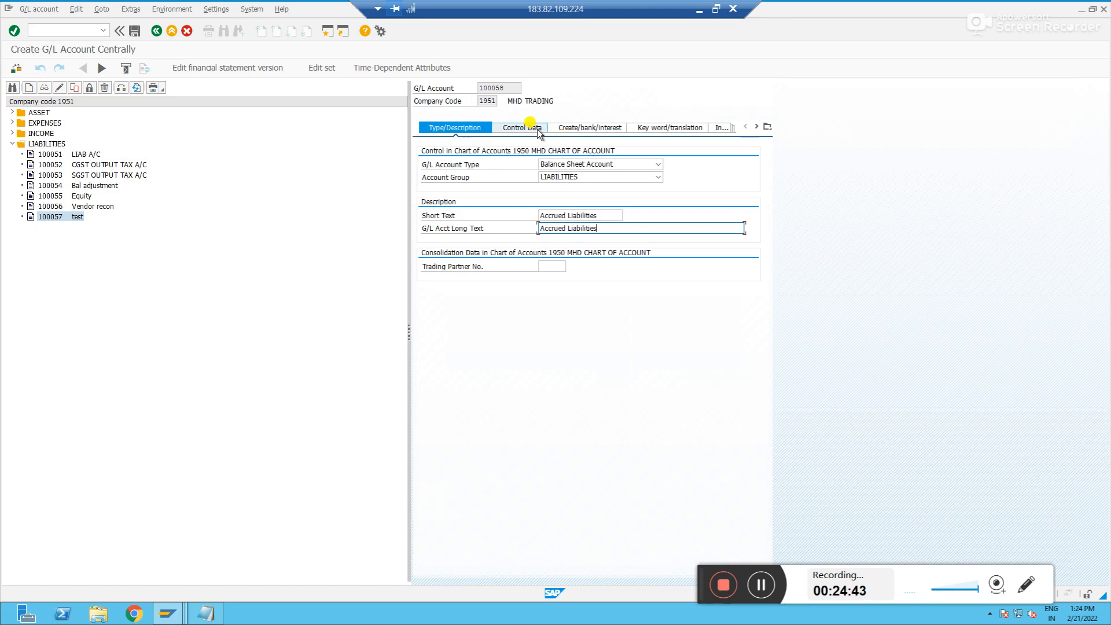
pyautogui.doubleClick(557, 190)
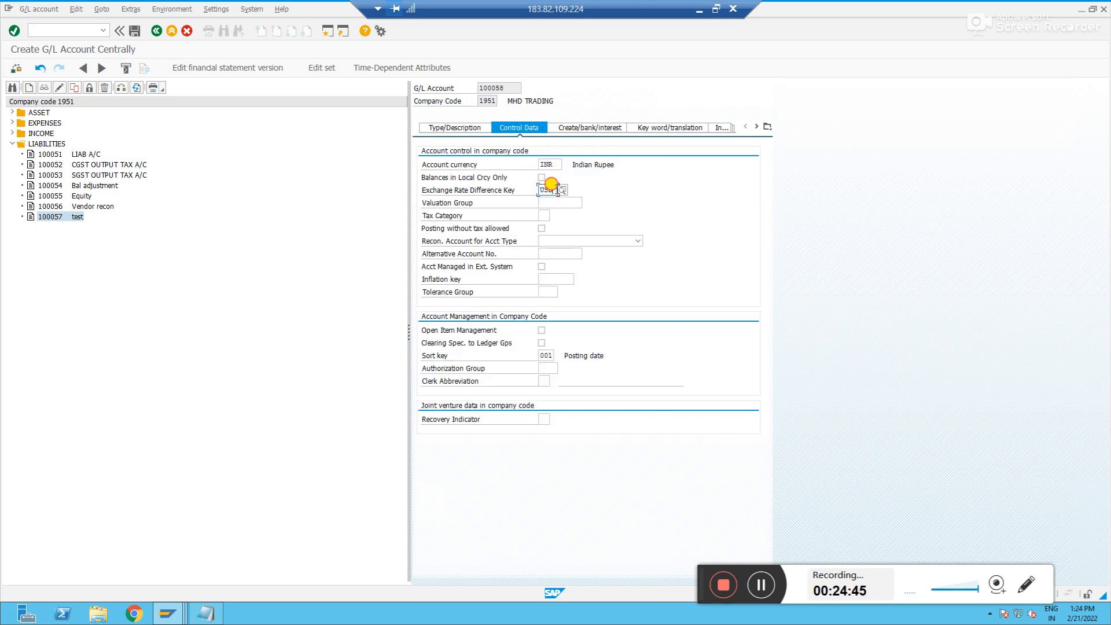
pyautogui.press('BackSpace')
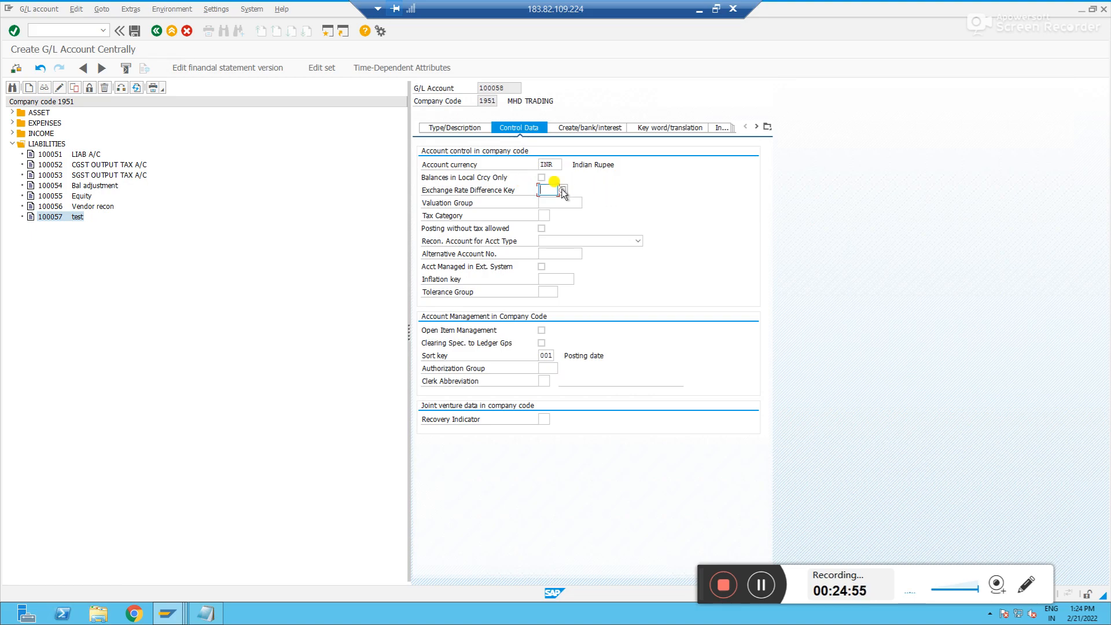
# Check the account's document creation settings and save account 100058, accepting the warnings
pyautogui.click(554, 165)
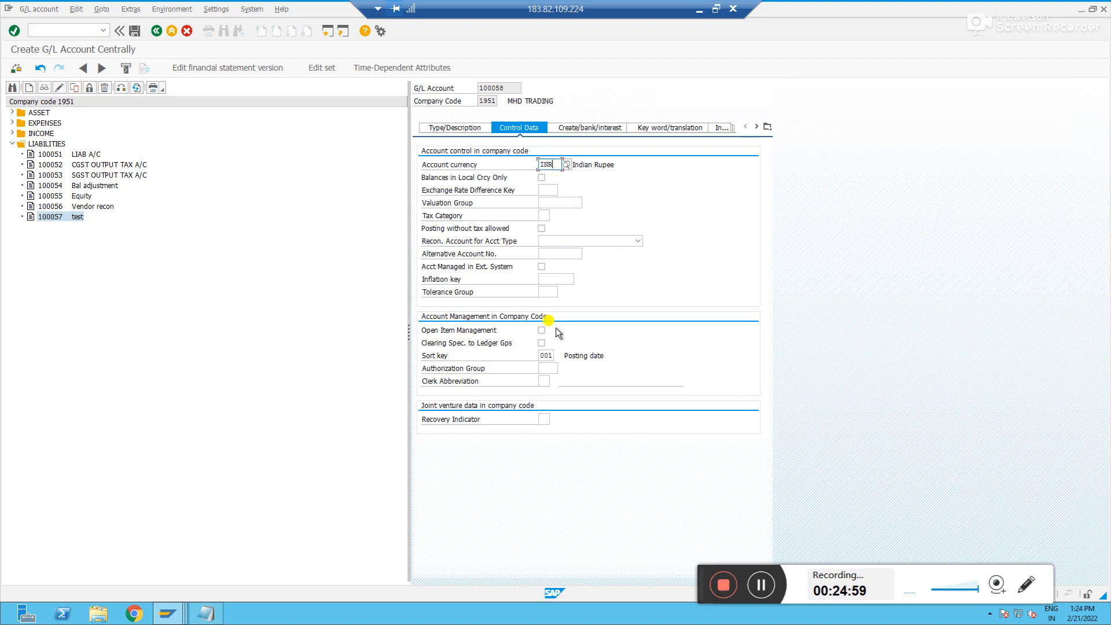
pyautogui.click(587, 128)
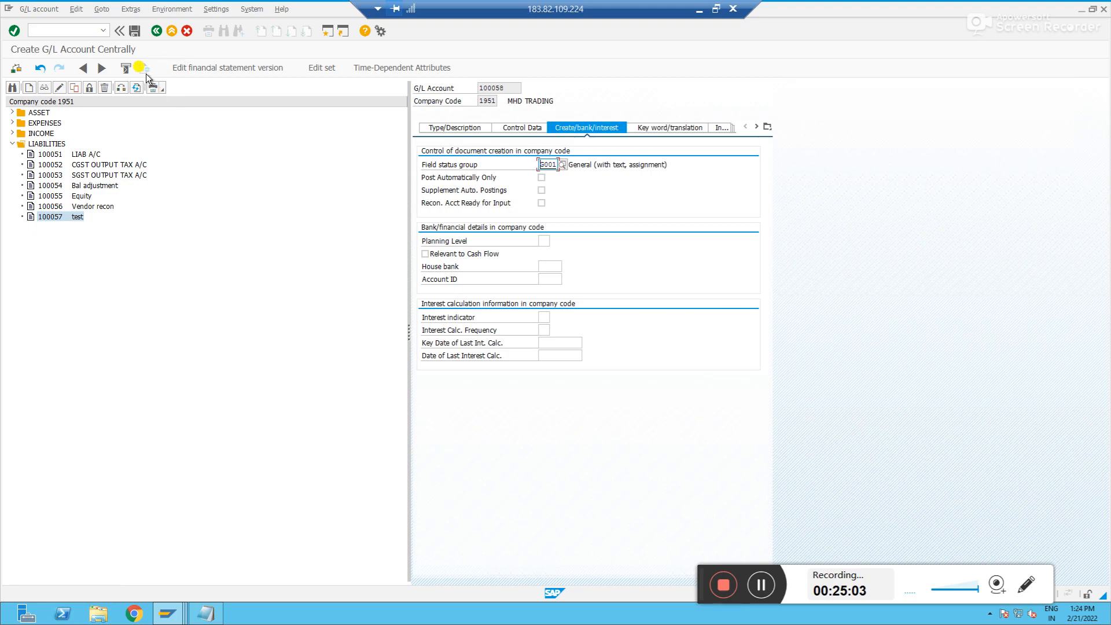
pyautogui.click(135, 31)
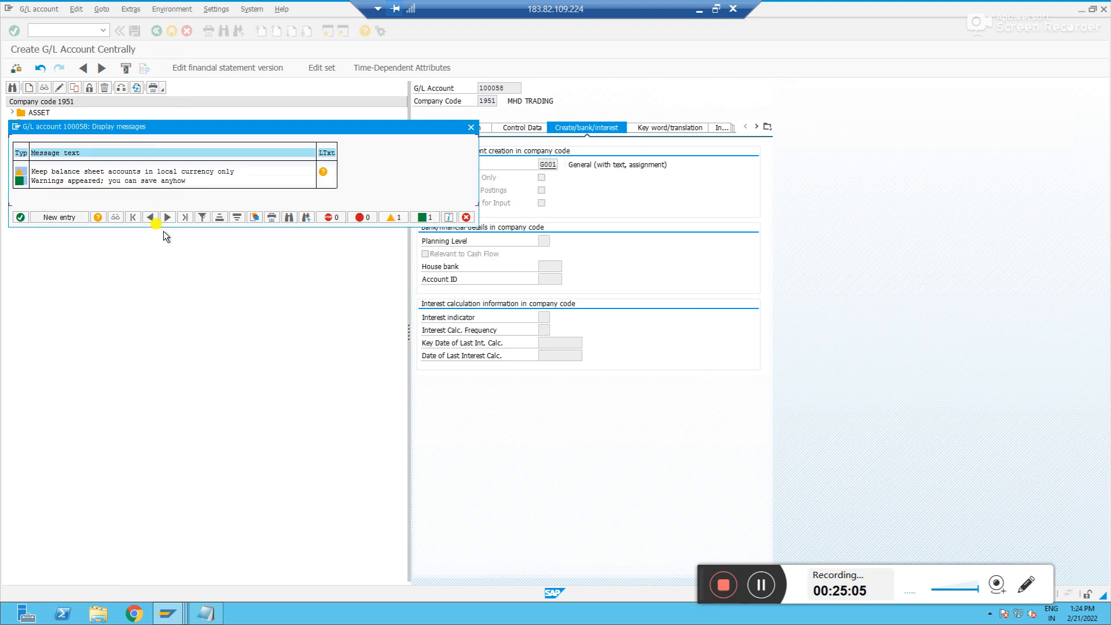
pyautogui.press('Return')
# Start a G/L posting with F-02 and debit EXPENSES A/C 100151 with posting key 40 for 1000
pyautogui.click(57, 29)
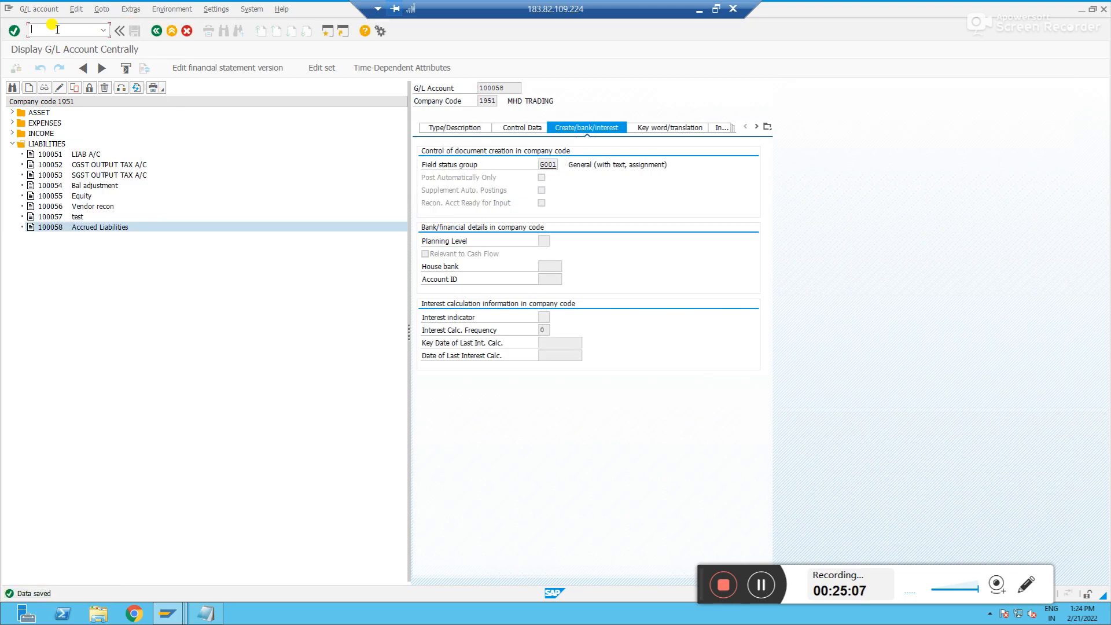
pyautogui.write('/nf-02')
pyautogui.press('Return')
pyautogui.press('Down')
pyautogui.press('Tab')
pyautogui.click(119, 405)
pyautogui.click(162, 407)
pyautogui.press('Return')
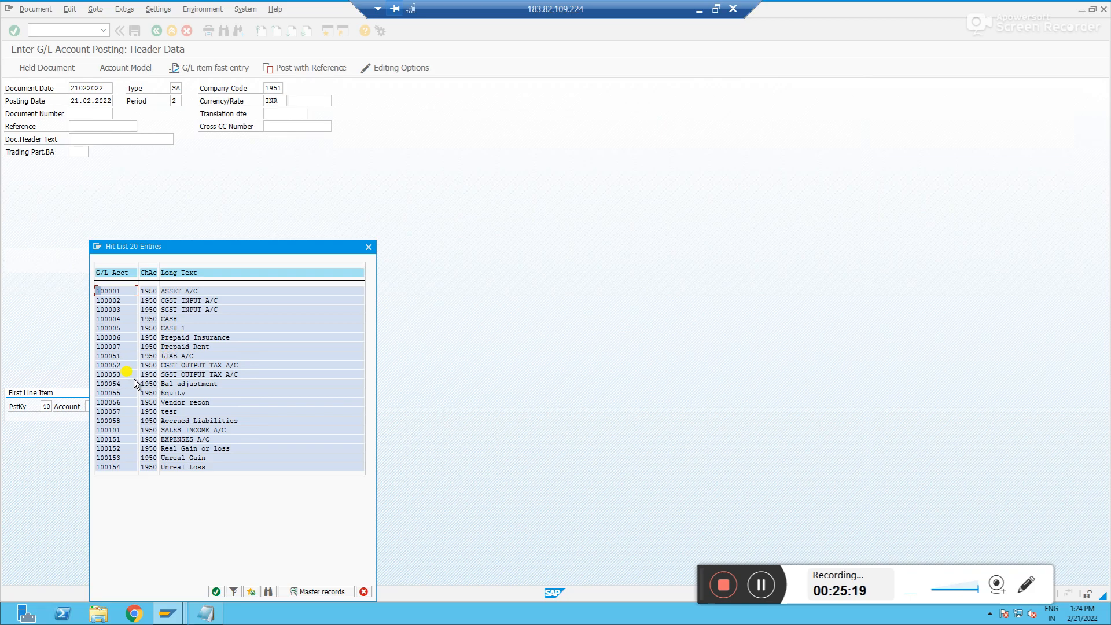
pyautogui.doubleClick(118, 439)
pyautogui.press('Return')
pyautogui.write('1000')
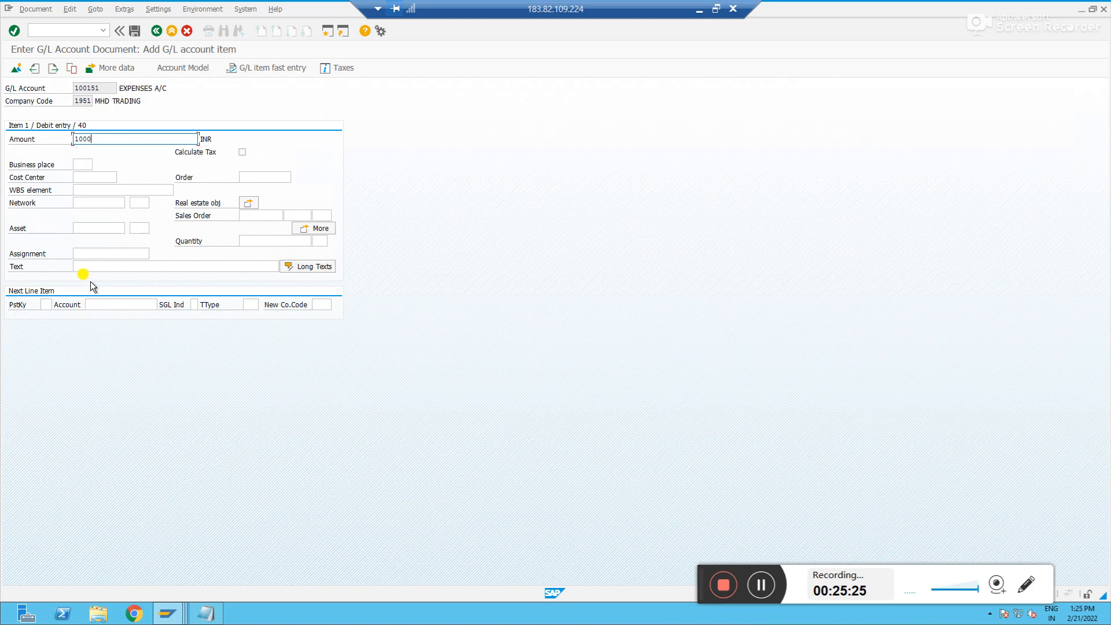
# Enter the item text test and set posting key 50 for the next line item
pyautogui.click(89, 267)
pyautogui.write('test')
pyautogui.press('Return')
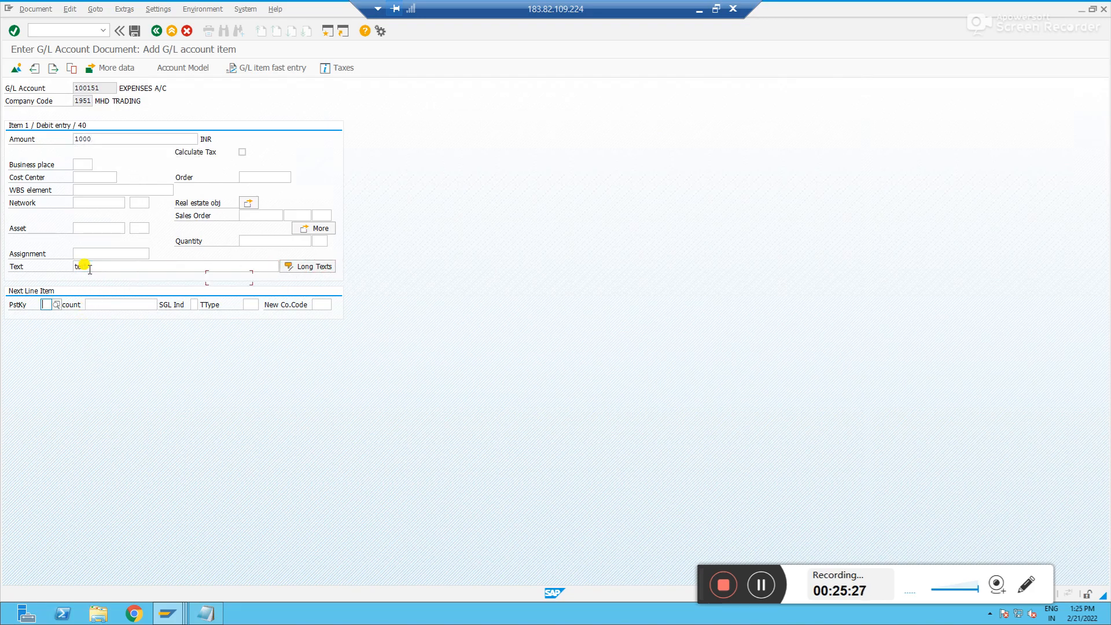
pyautogui.write('50')
pyautogui.press('Tab')
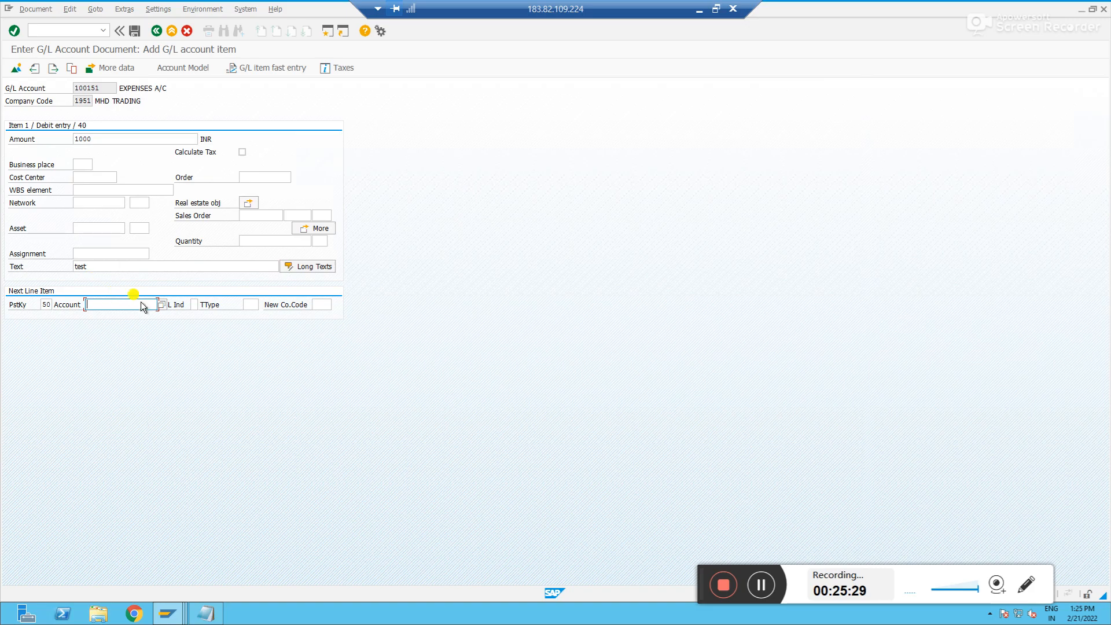
# Credit Accrued Liabilities 100058 with 1000, review the document overview and post it
pyautogui.click(162, 305)
pyautogui.press('Return')
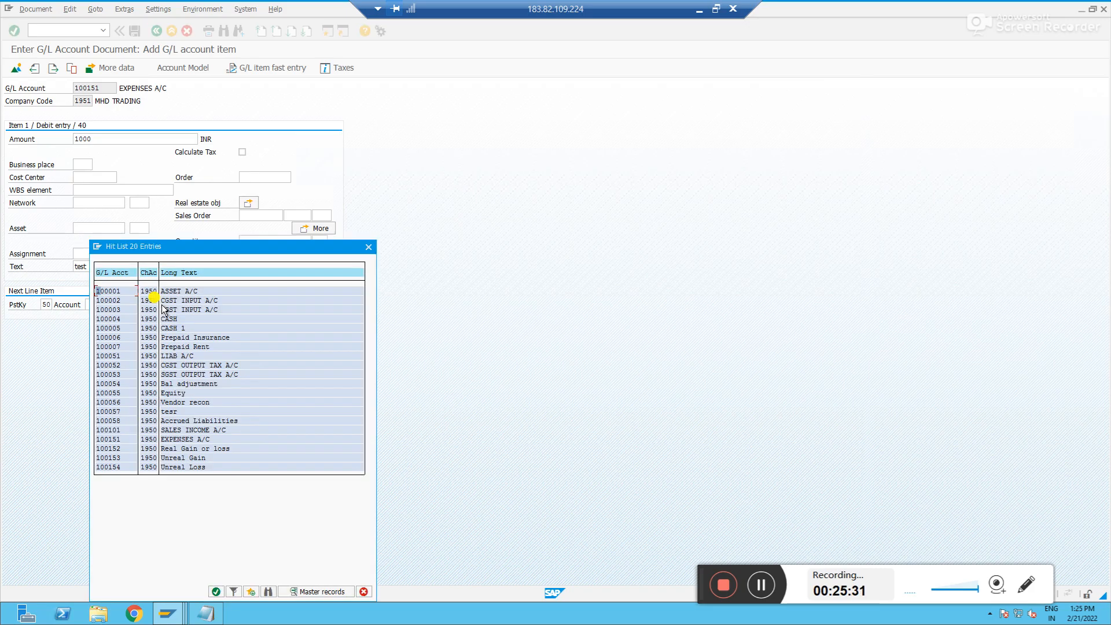
pyautogui.doubleClick(175, 420)
pyautogui.press('Return')
pyautogui.write('1000')
pyautogui.press('Return')
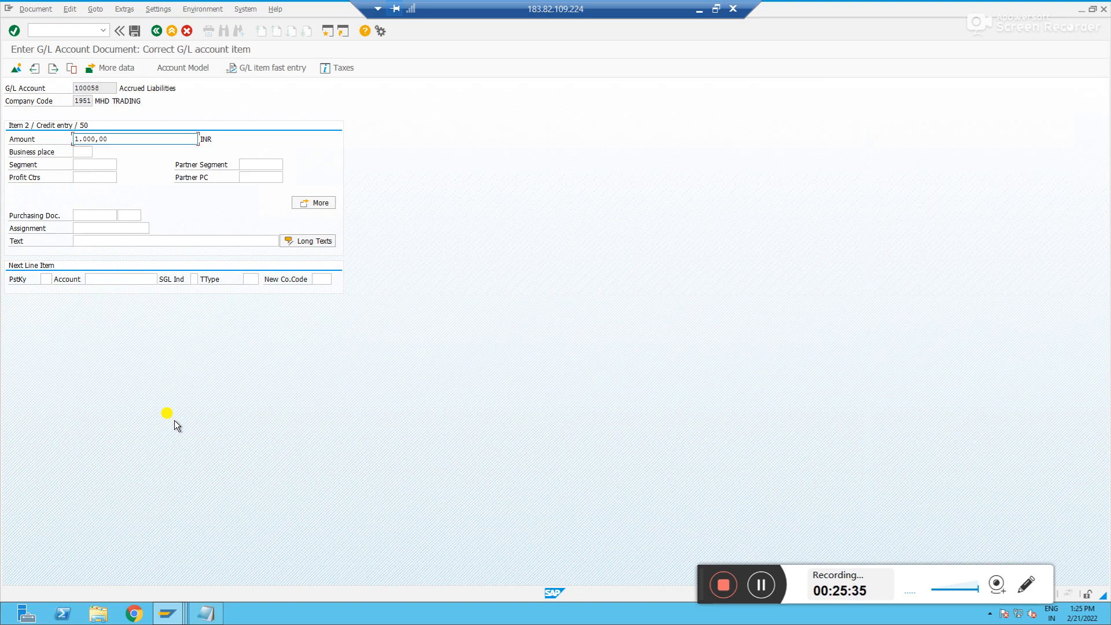
pyautogui.click(16, 68)
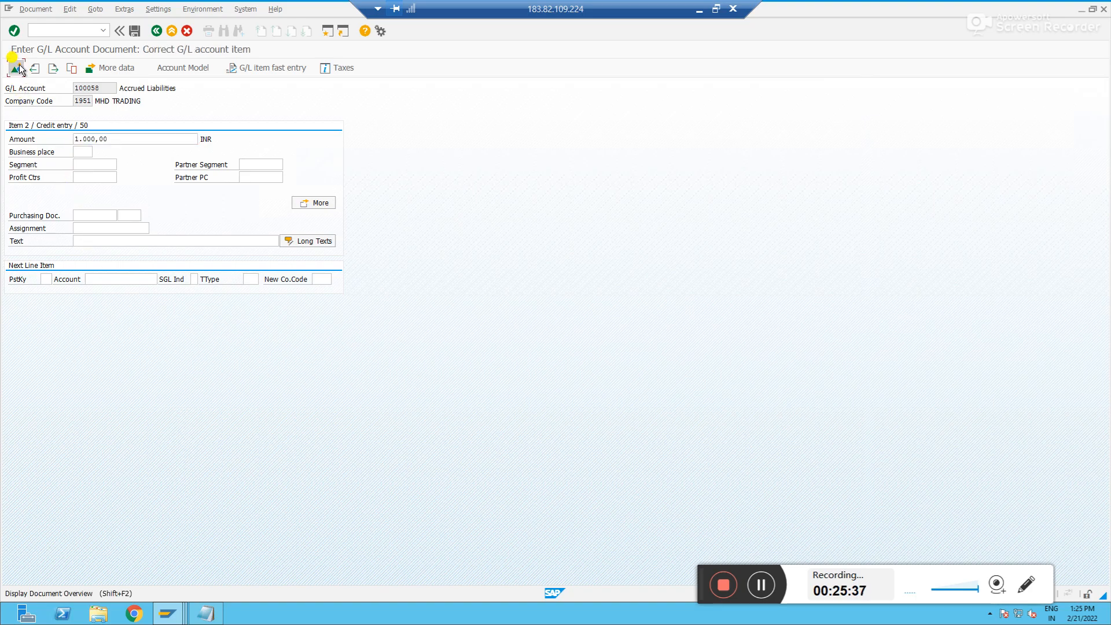
pyautogui.click(134, 30)
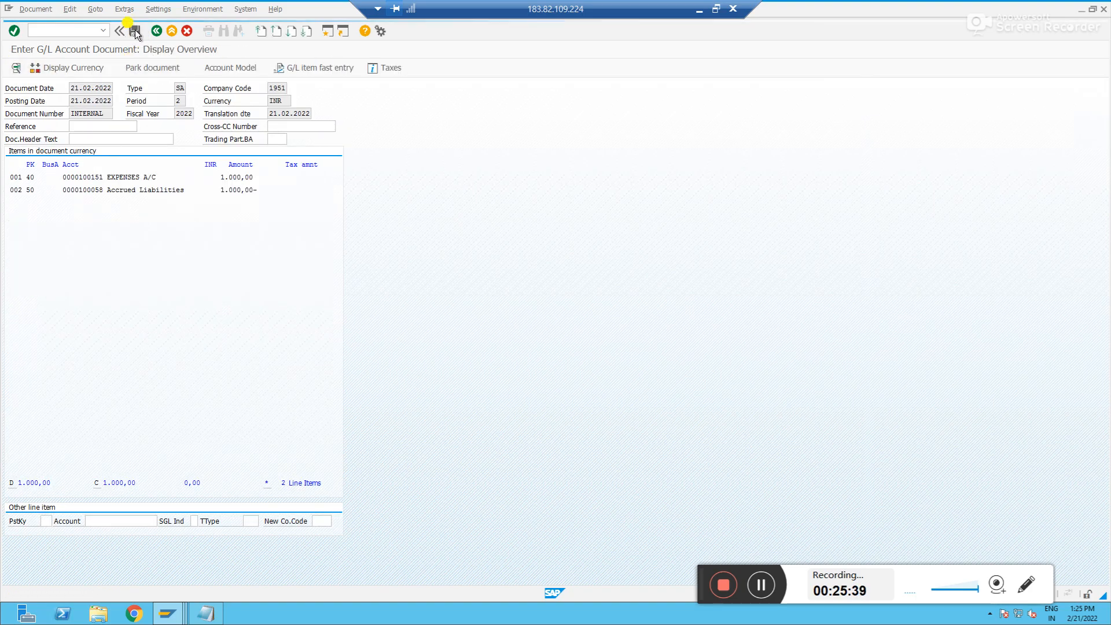
# Display the balance of account 100007 in company code 1951 for 2022 with FS10
pyautogui.click(68, 33)
pyautogui.write('/nfs10')
pyautogui.press('Return')
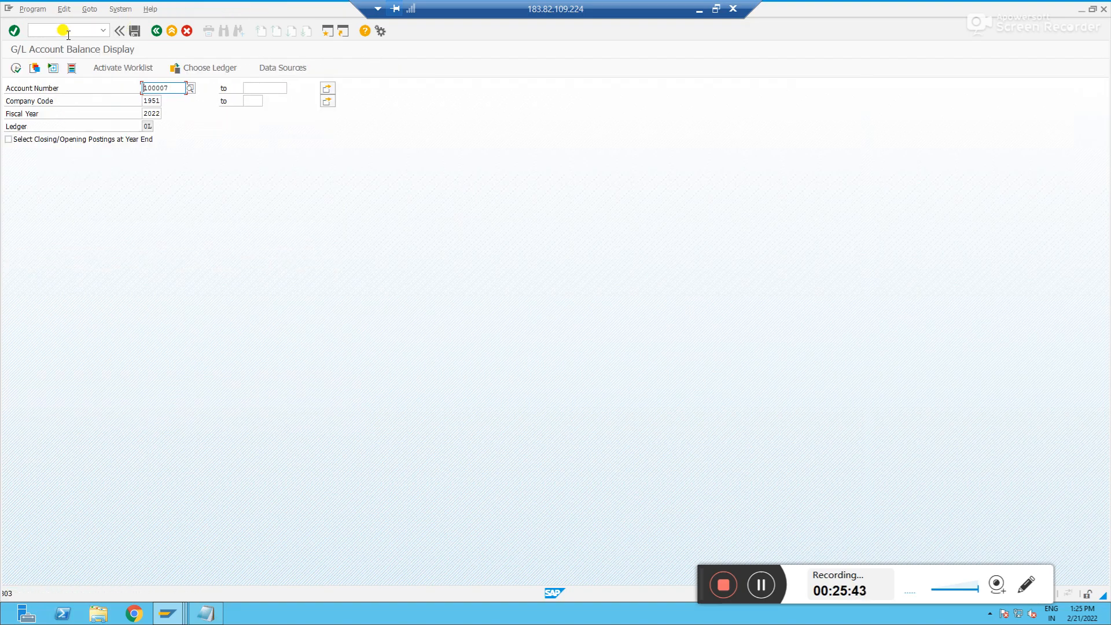
pyautogui.click(190, 88)
pyautogui.press('Return')
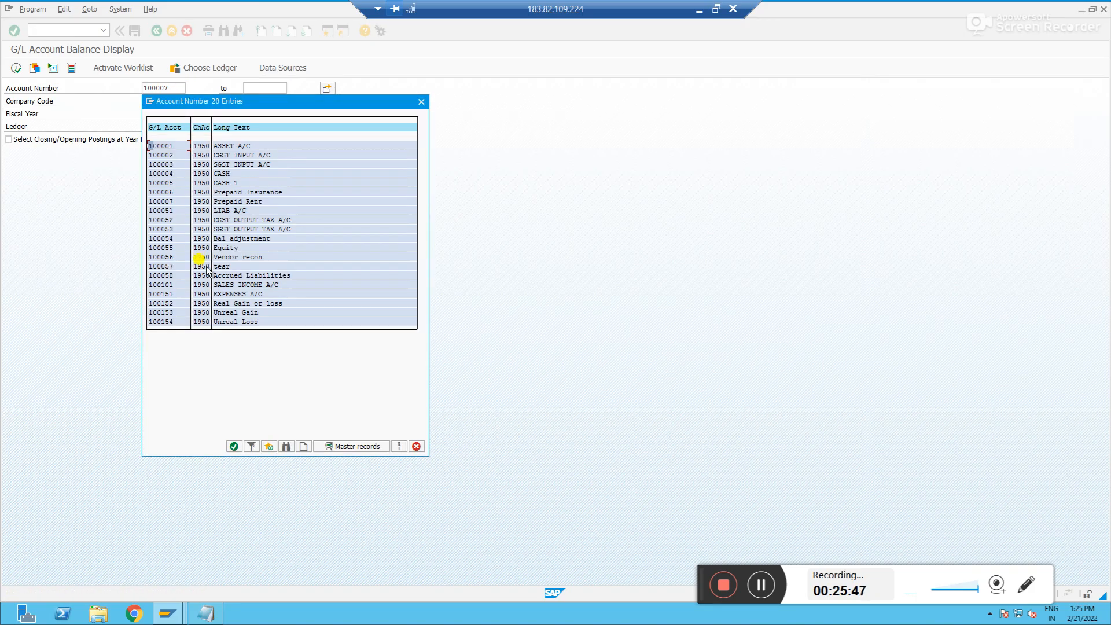
pyautogui.press('Escape')
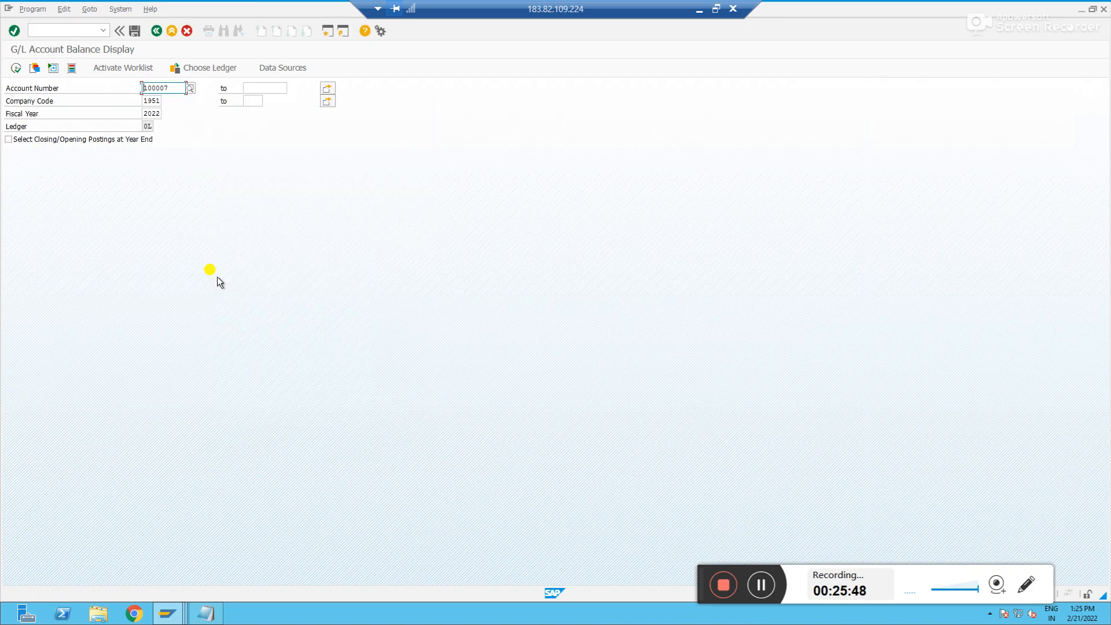
pyautogui.click(16, 68)
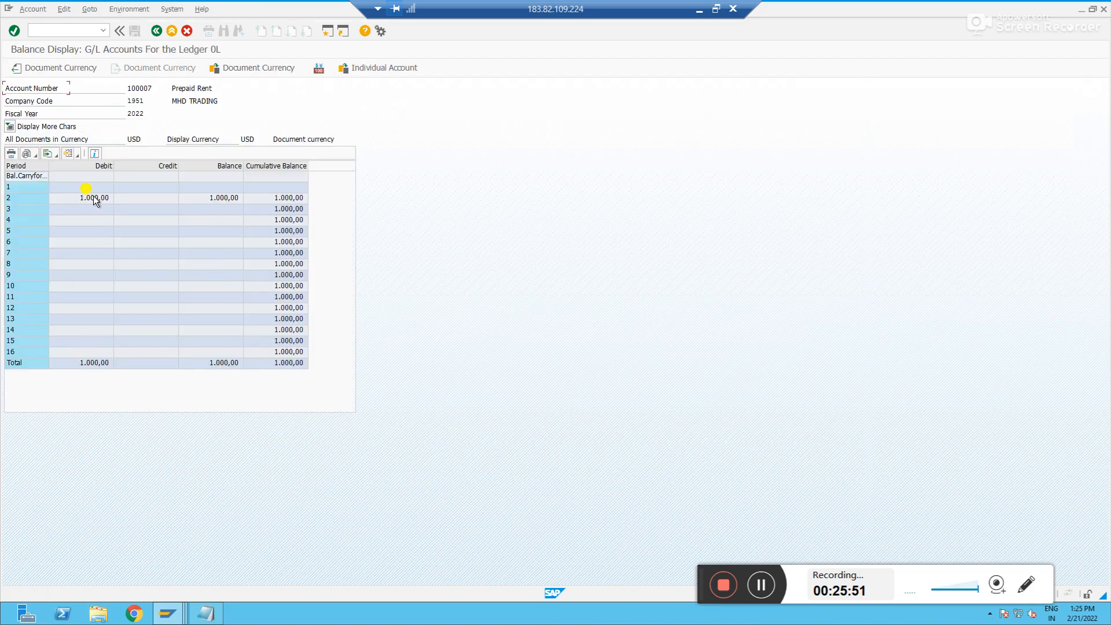
pyautogui.click(95, 198)
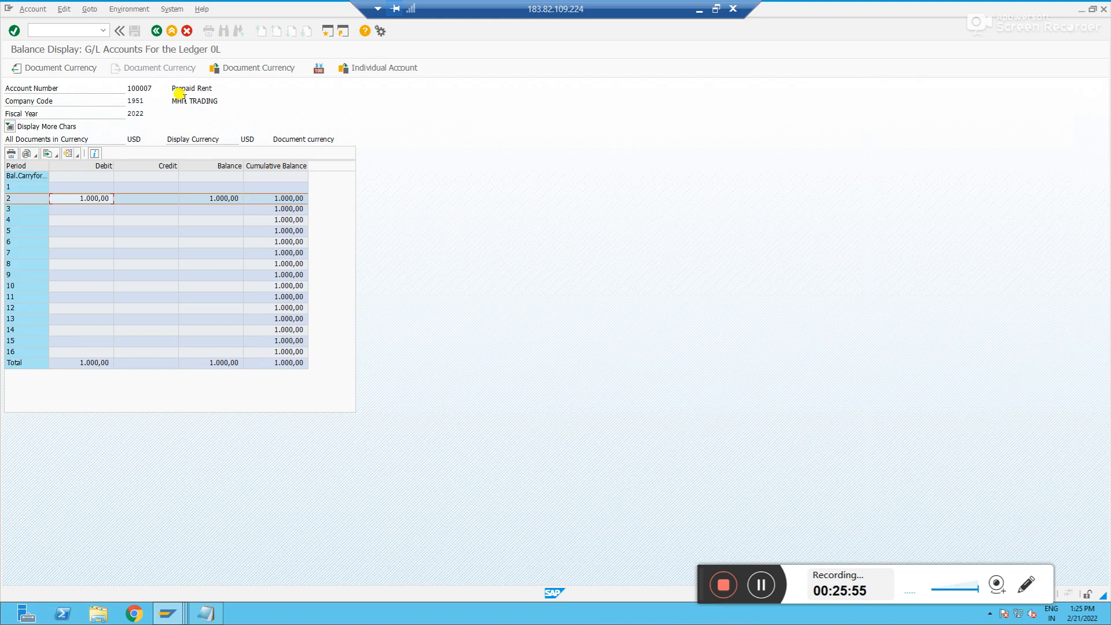
# Display the balance of account 100058 Accrued Liabilities for 2022
pyautogui.click(156, 31)
pyautogui.hotkey('alt', 'Tab')
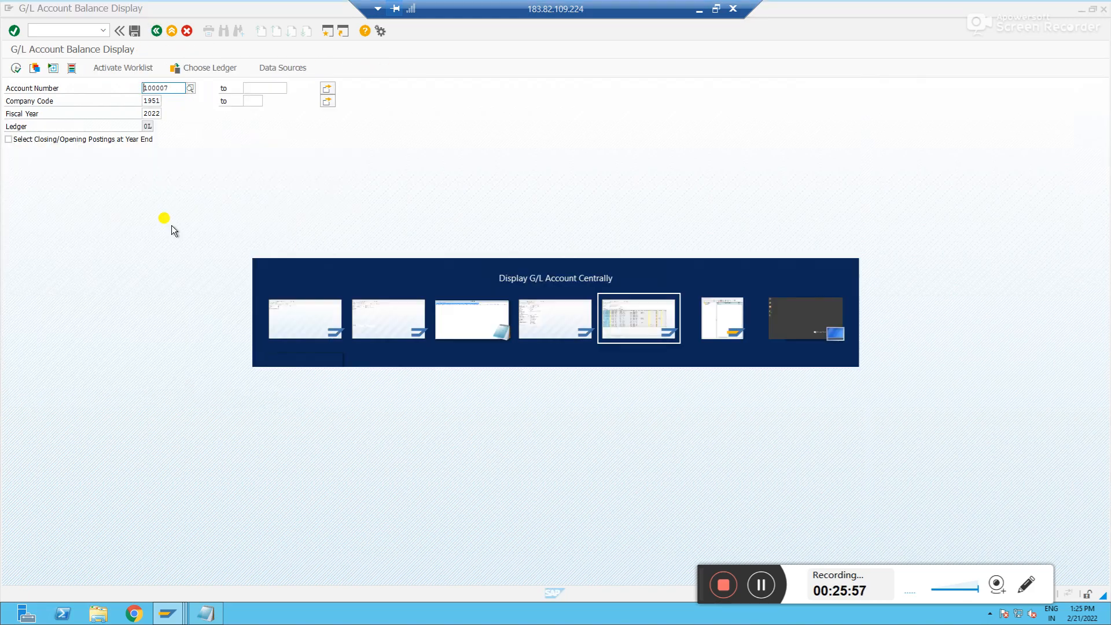
pyautogui.hotkey('alt', 'Tab')
pyautogui.click(191, 90)
pyautogui.press('Return')
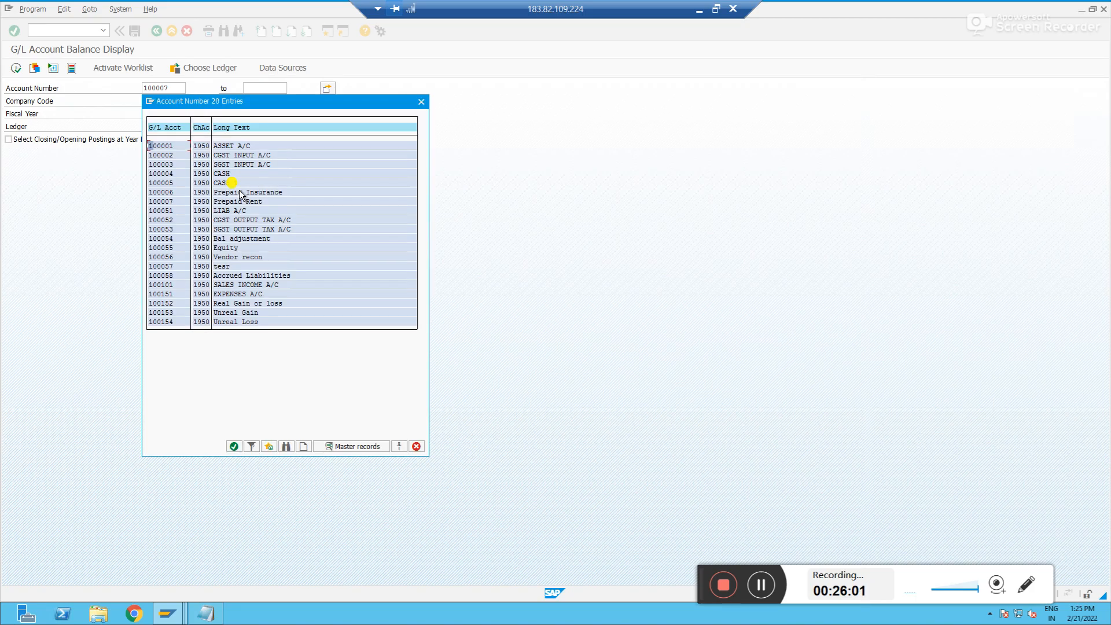
pyautogui.doubleClick(166, 275)
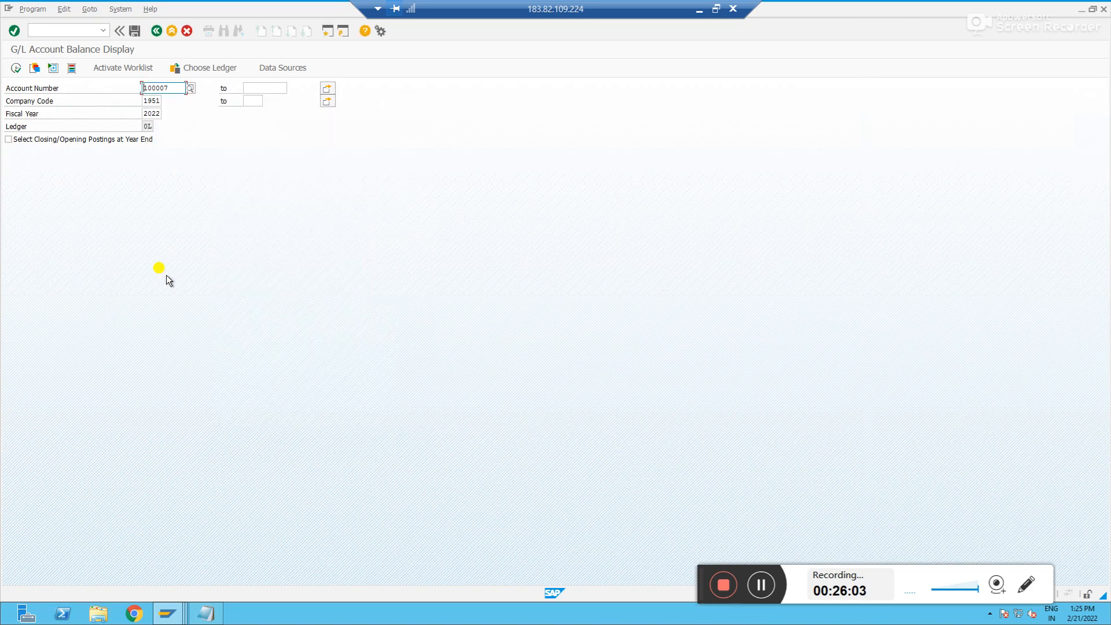
pyautogui.write('a')
pyautogui.press('BackSpace')
pyautogui.press('BackSpace')
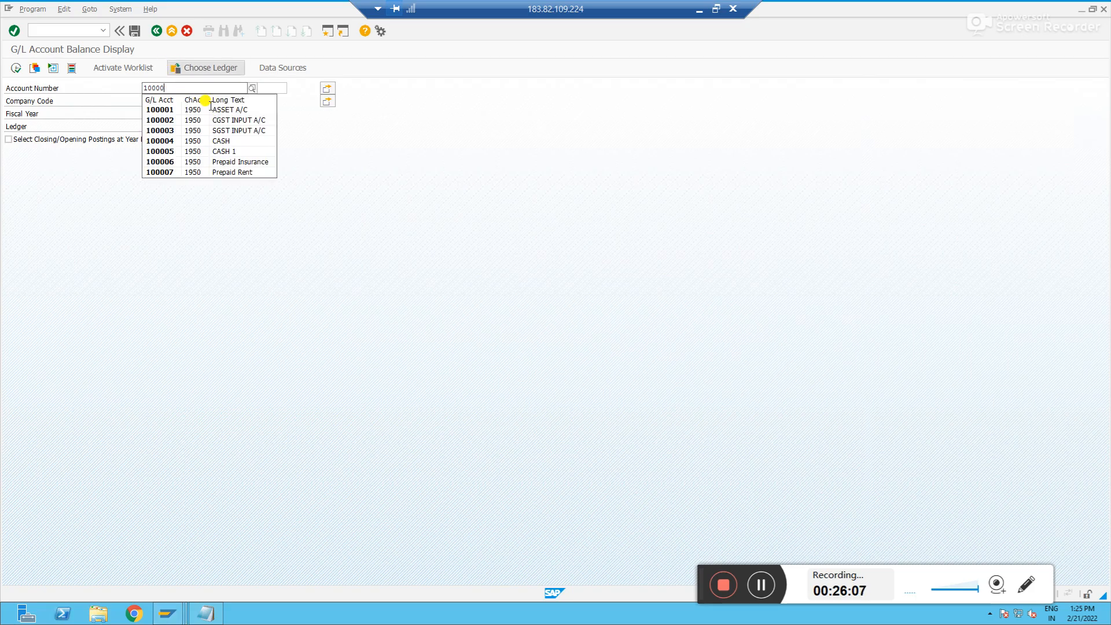
pyautogui.press('BackSpace')
pyautogui.press('BackSpace')
pyautogui.write('100')
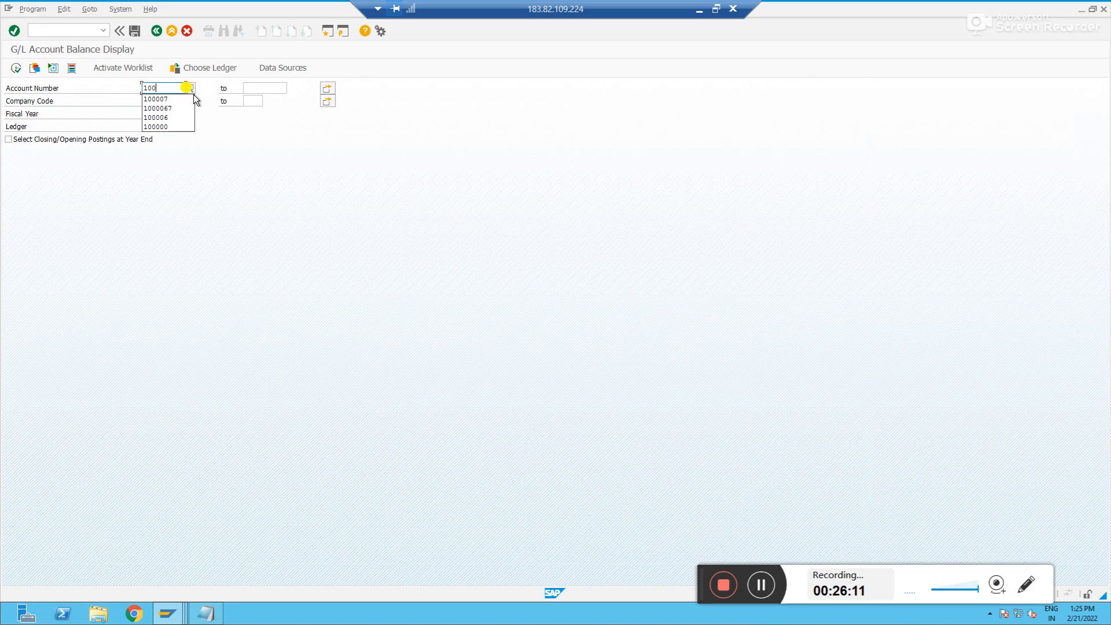
pyautogui.write('51')
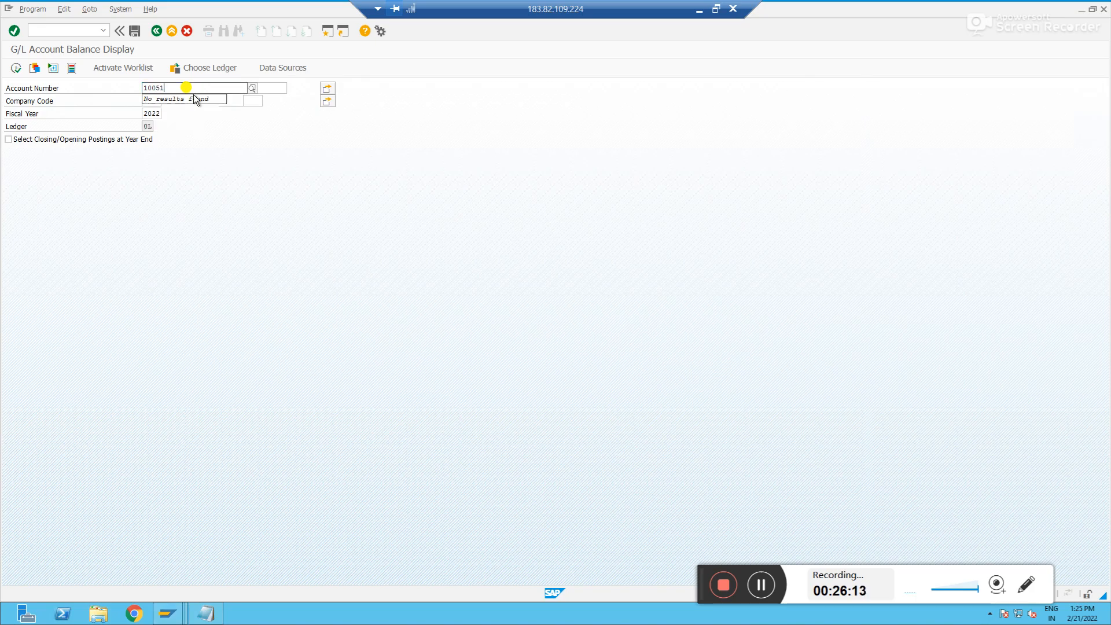
pyautogui.press('BackSpace')
pyautogui.press('BackSpace')
pyautogui.press('BackSpace')
pyautogui.press('BackSpace')
pyautogui.press('BackSpace')
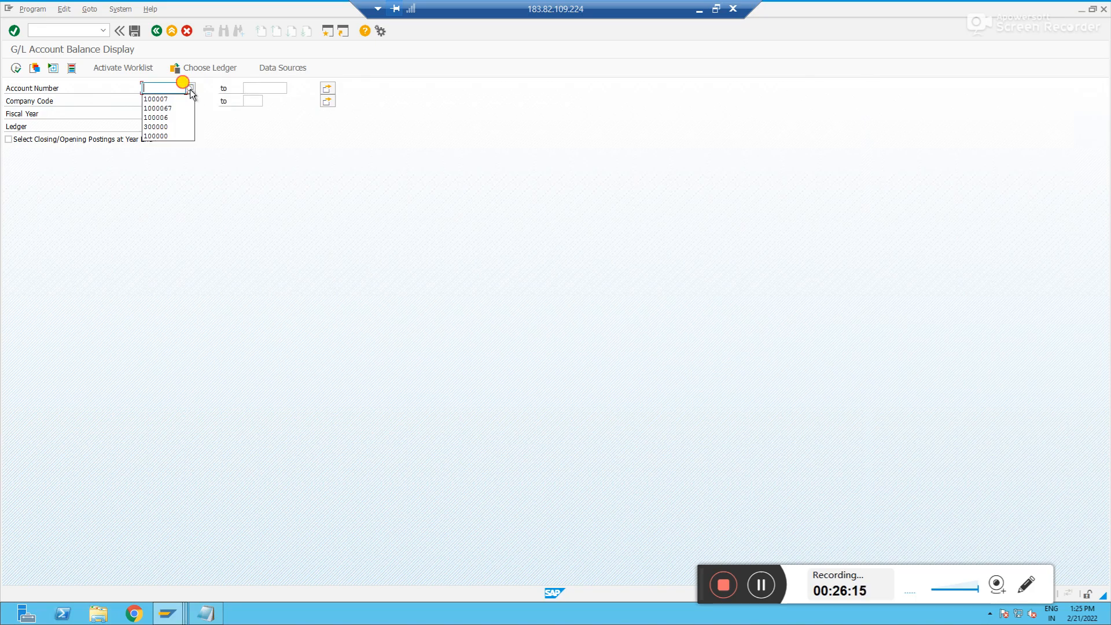
pyautogui.click(191, 90)
pyautogui.press('Return')
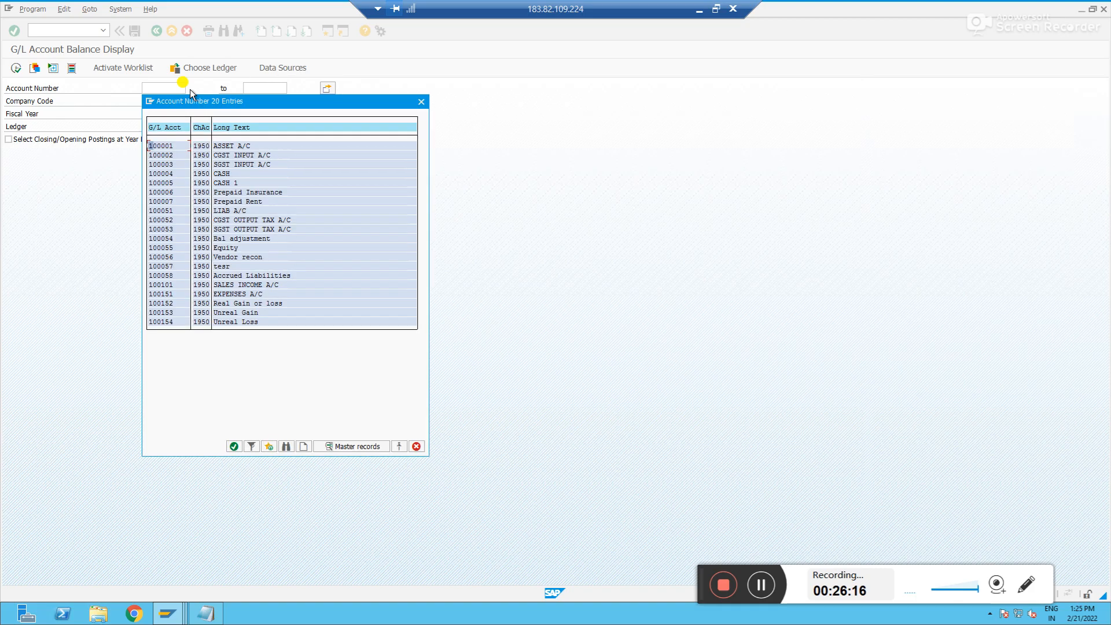
pyautogui.doubleClick(171, 313)
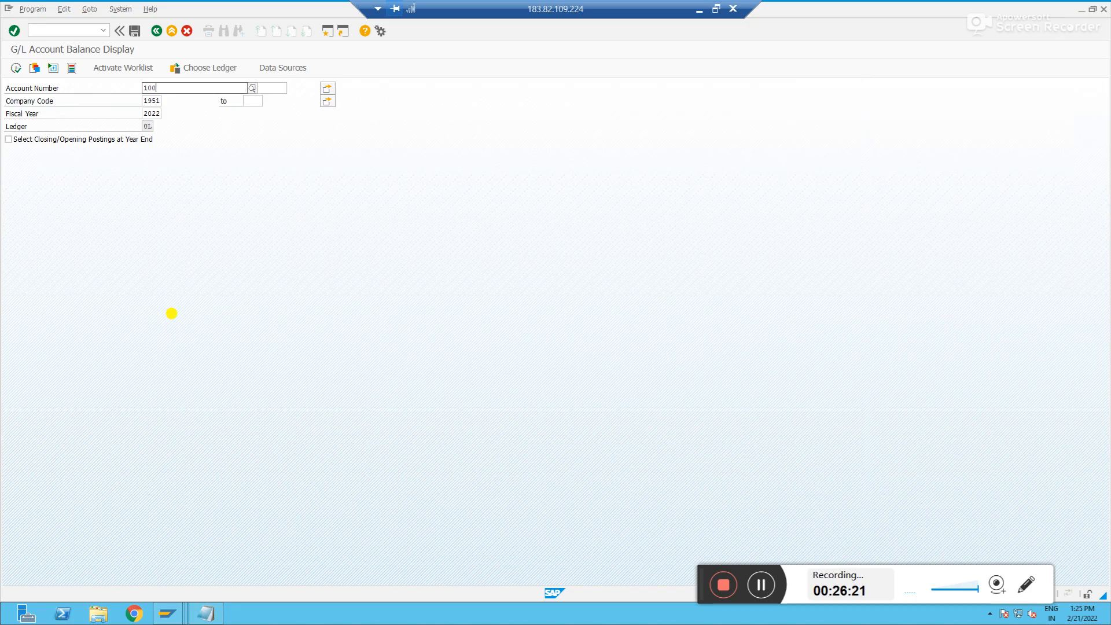
pyautogui.write('58')
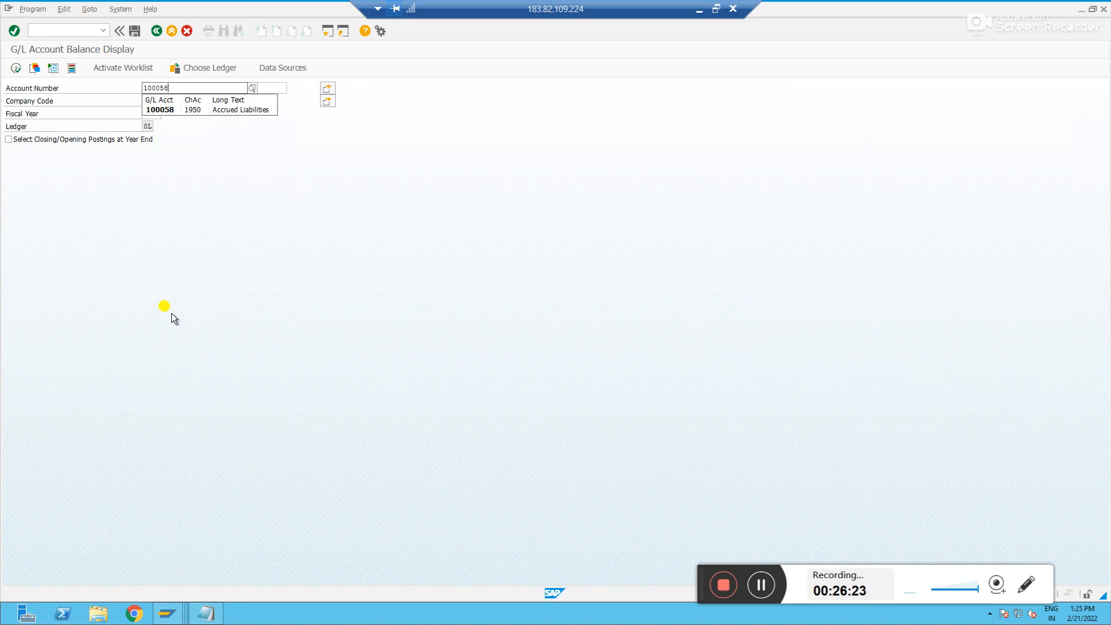
pyautogui.click(16, 68)
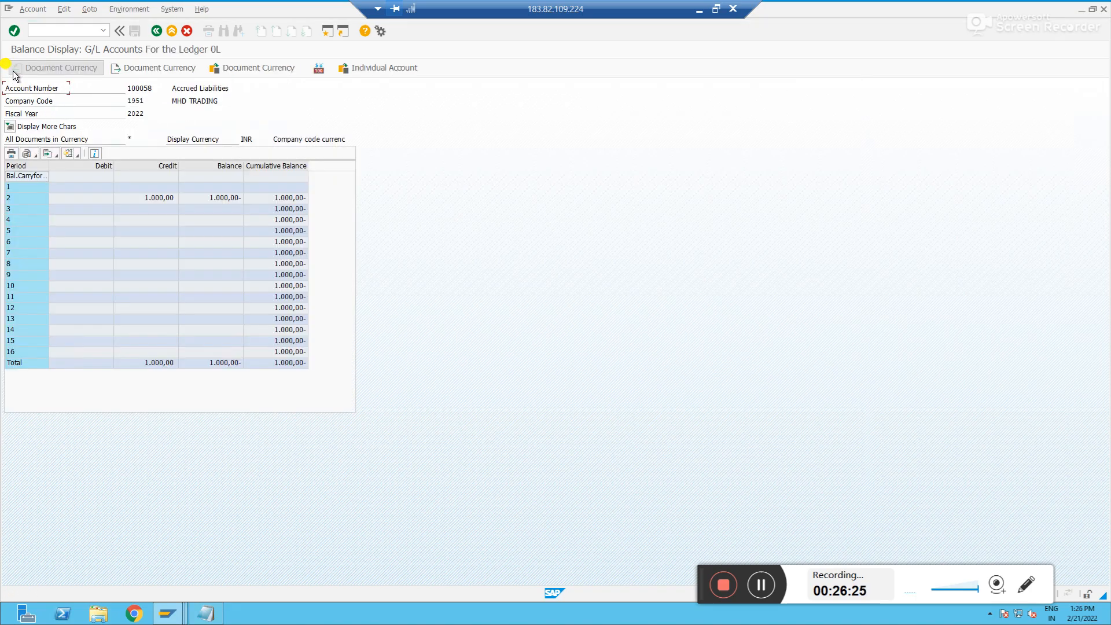
pyautogui.click(294, 200)
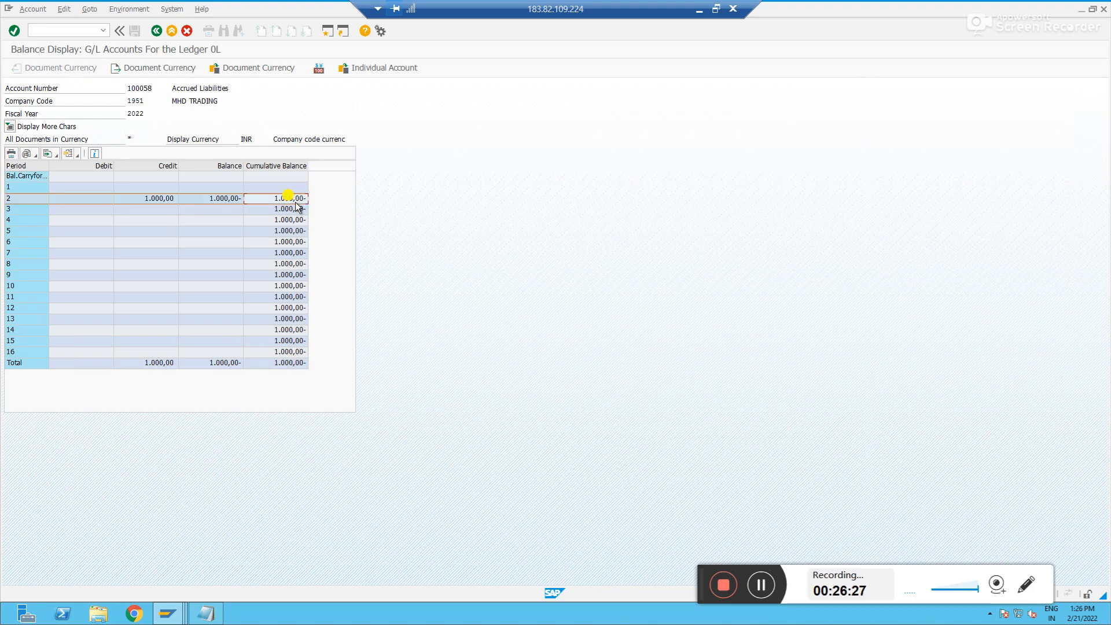
# Open the control data of account 100058 in central G/L account maintenance with /nfs00
pyautogui.hotkey('alt', 'Tab')
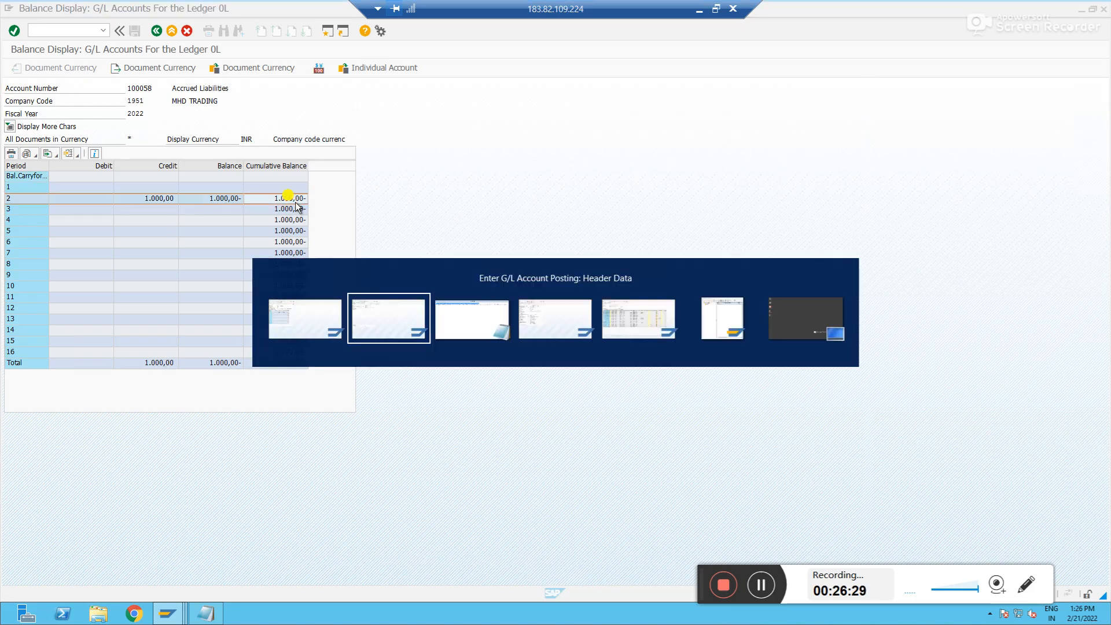
pyautogui.click(69, 30)
pyautogui.write('/nfs')
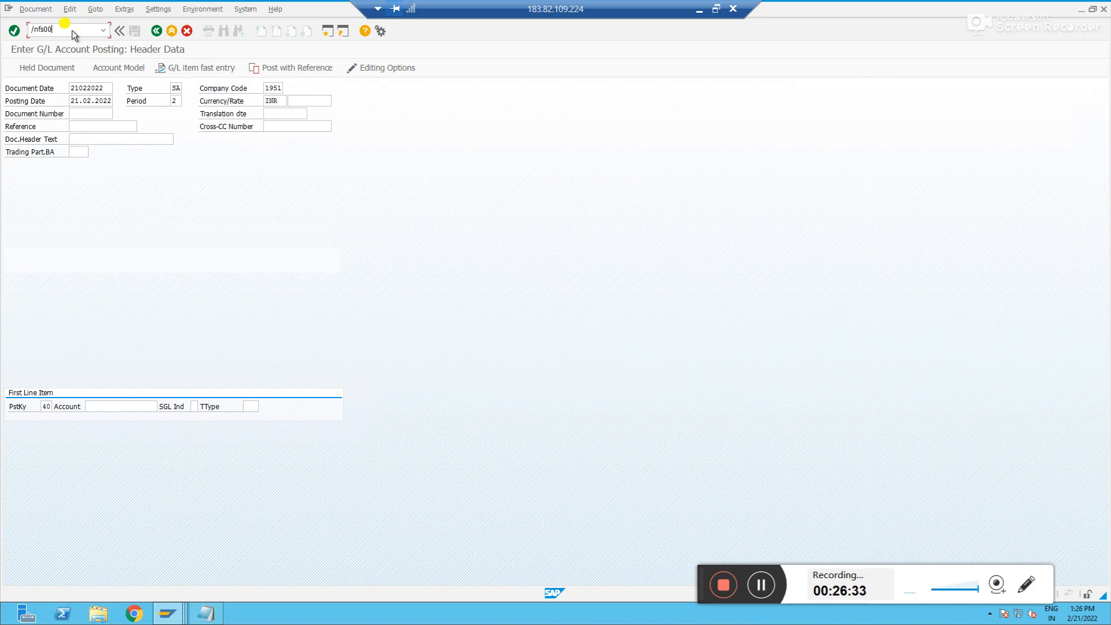
pyautogui.write('00')
pyautogui.press('Return')
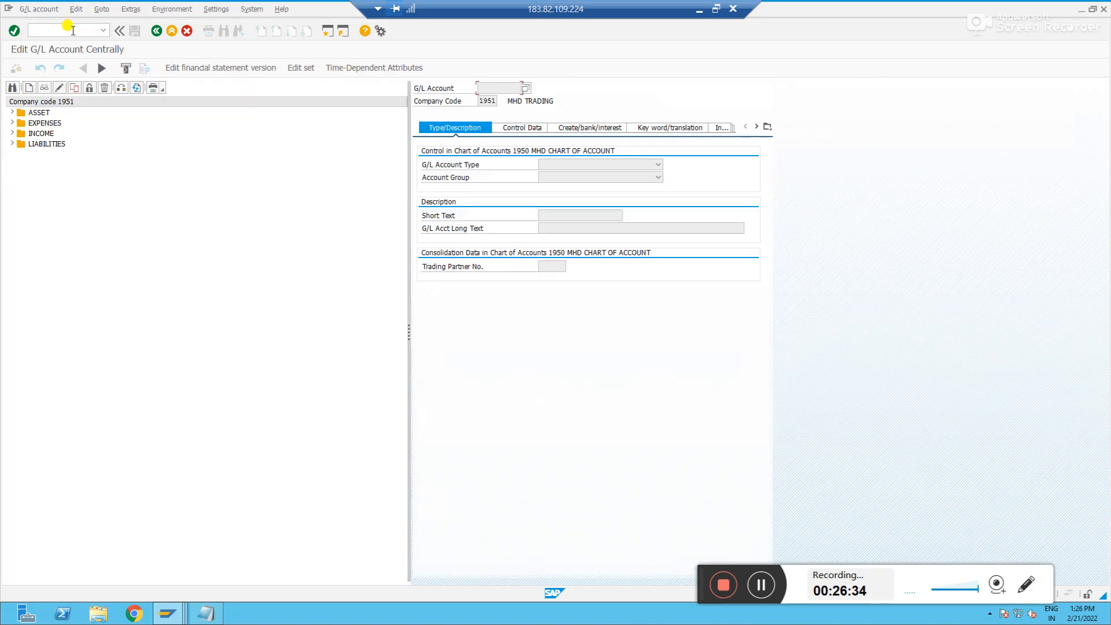
pyautogui.click(11, 145)
pyautogui.doubleClick(52, 227)
pyautogui.click(509, 127)
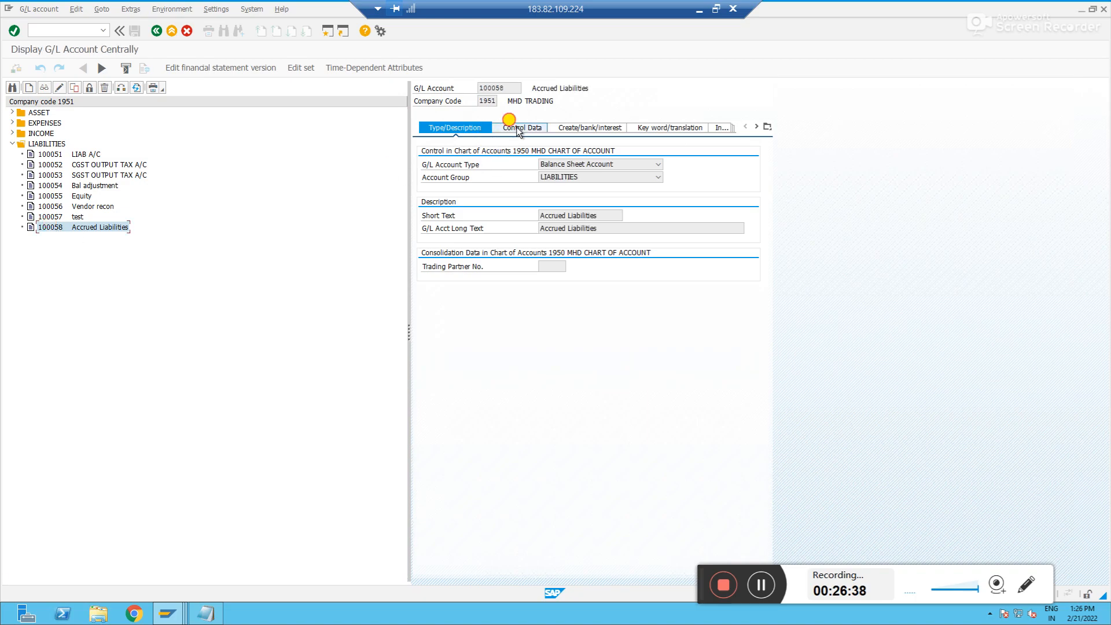
# Try to switch on open item management for account 100058 and save, then open the error's long text
pyautogui.click(61, 88)
pyautogui.click(541, 330)
pyautogui.click(135, 31)
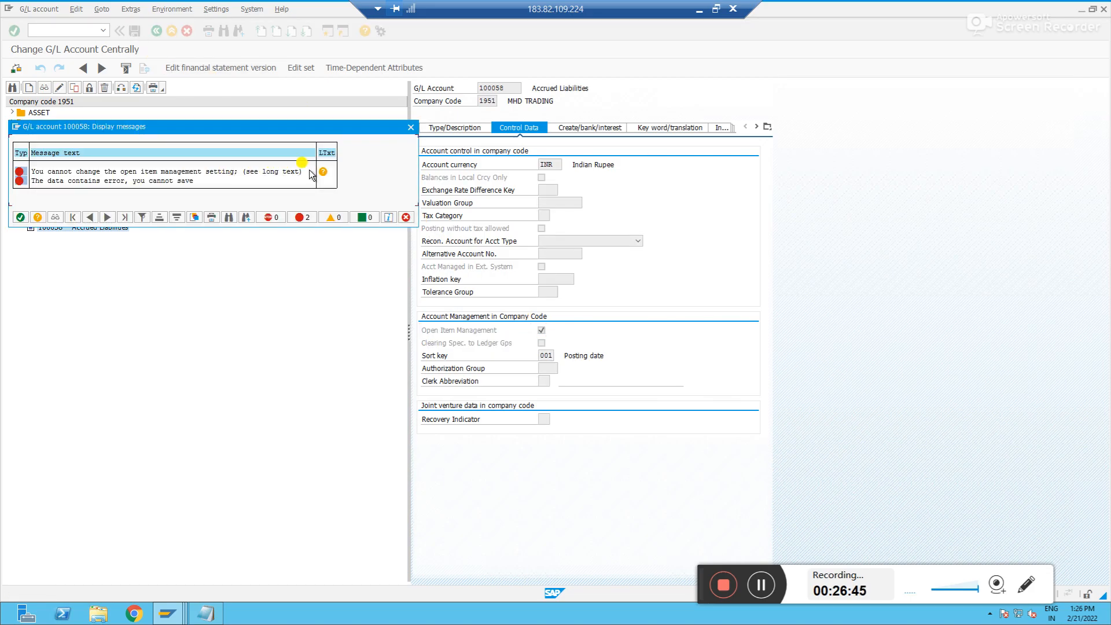
pyautogui.click(323, 171)
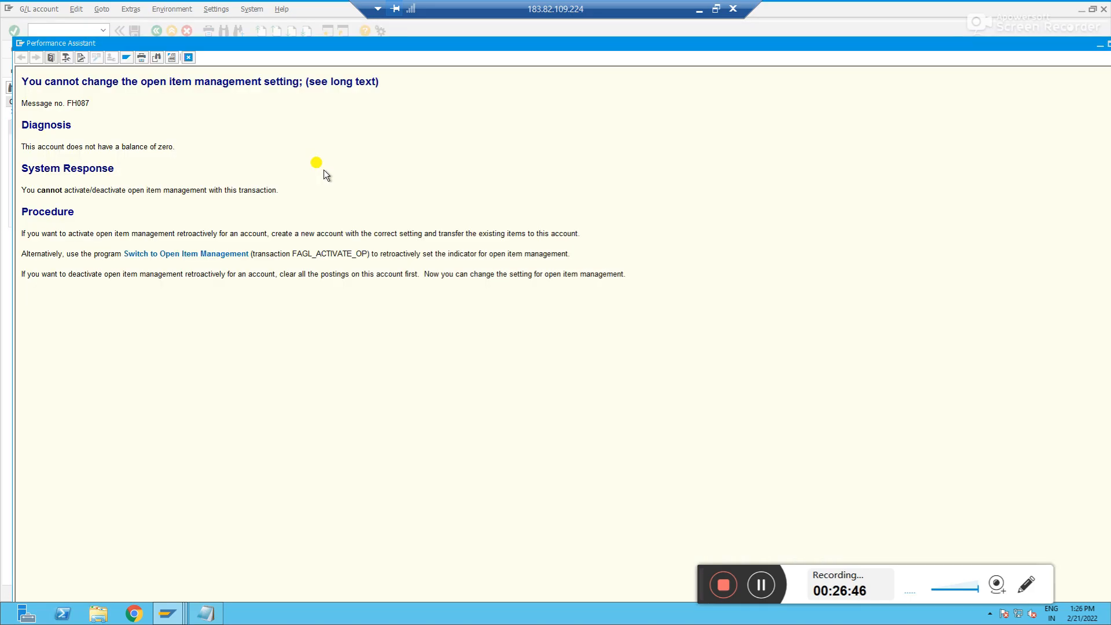
# Review the notes on transferring the balance and close the error's long text
pyautogui.click(208, 608)
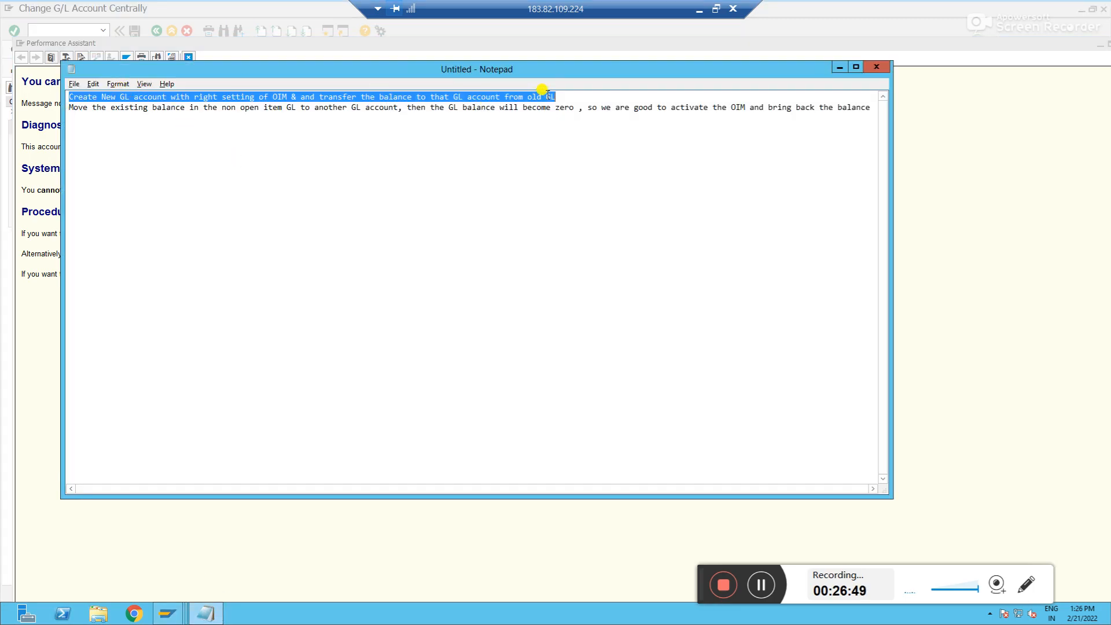
pyautogui.click(558, 95)
pyautogui.moveTo(70, 107); pyautogui.dragTo(349, 116)
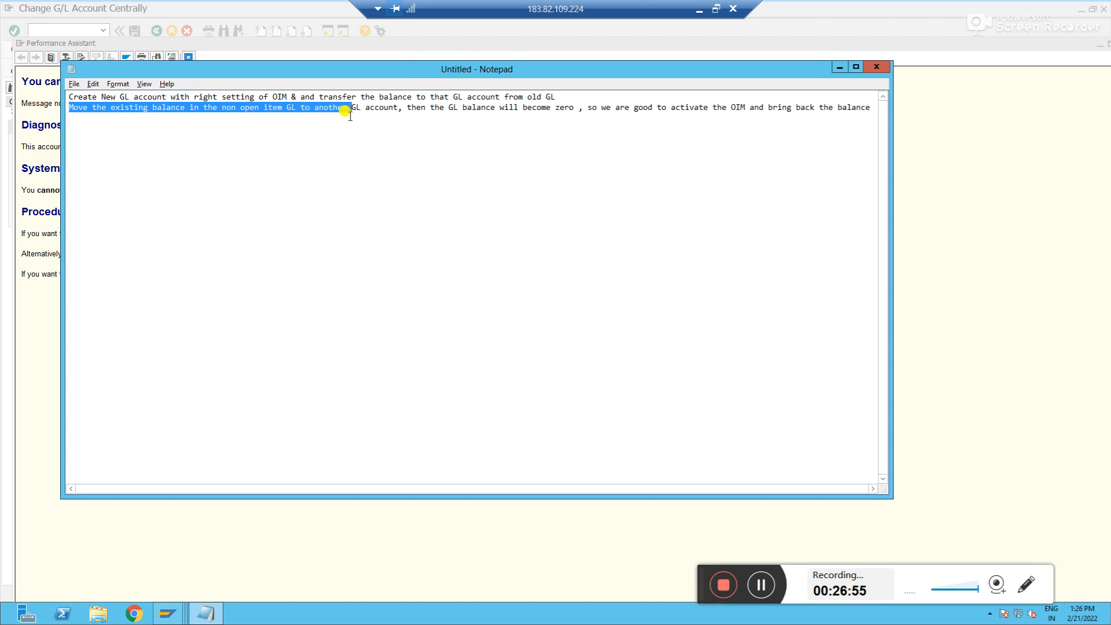
pyautogui.click(54, 283)
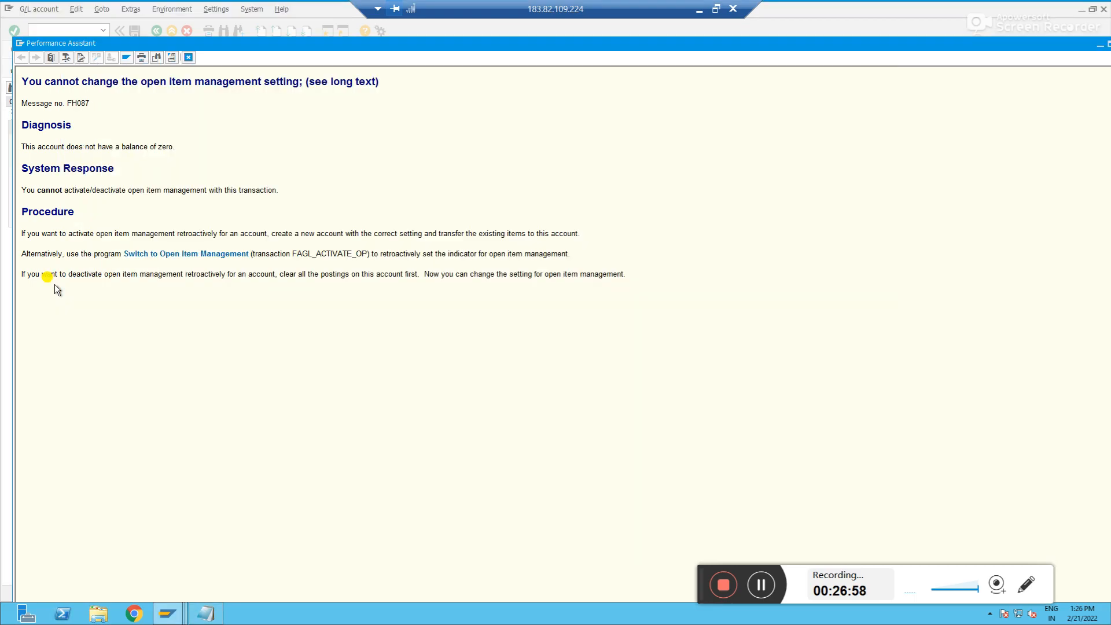
pyautogui.click(187, 58)
pyautogui.hotkey('alt', 'Tab')
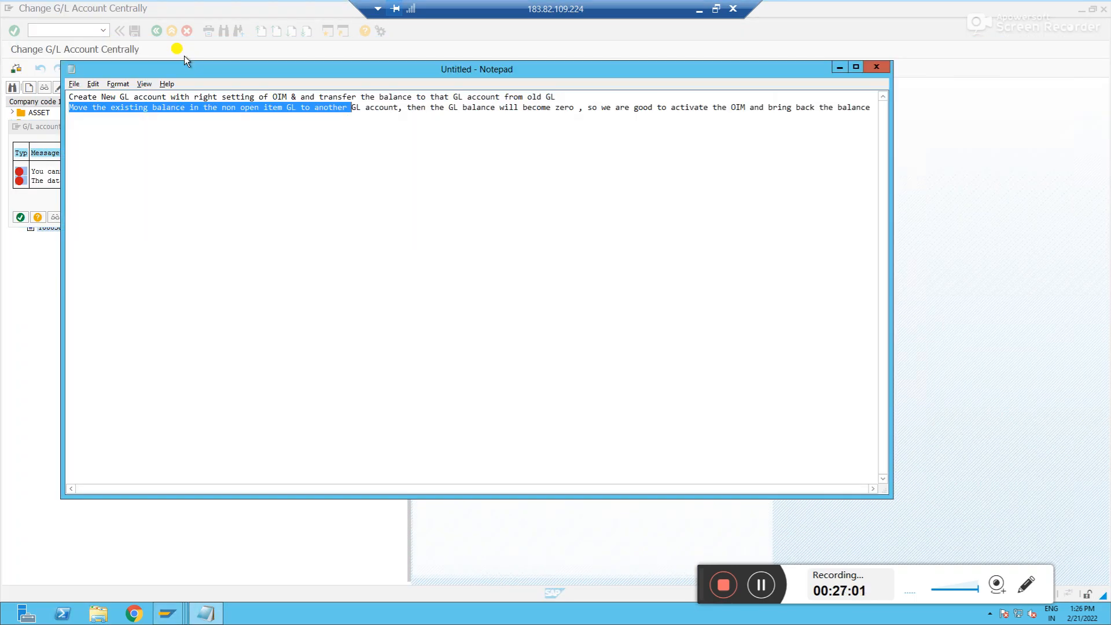
pyautogui.hotkey('alt', 'Tab')
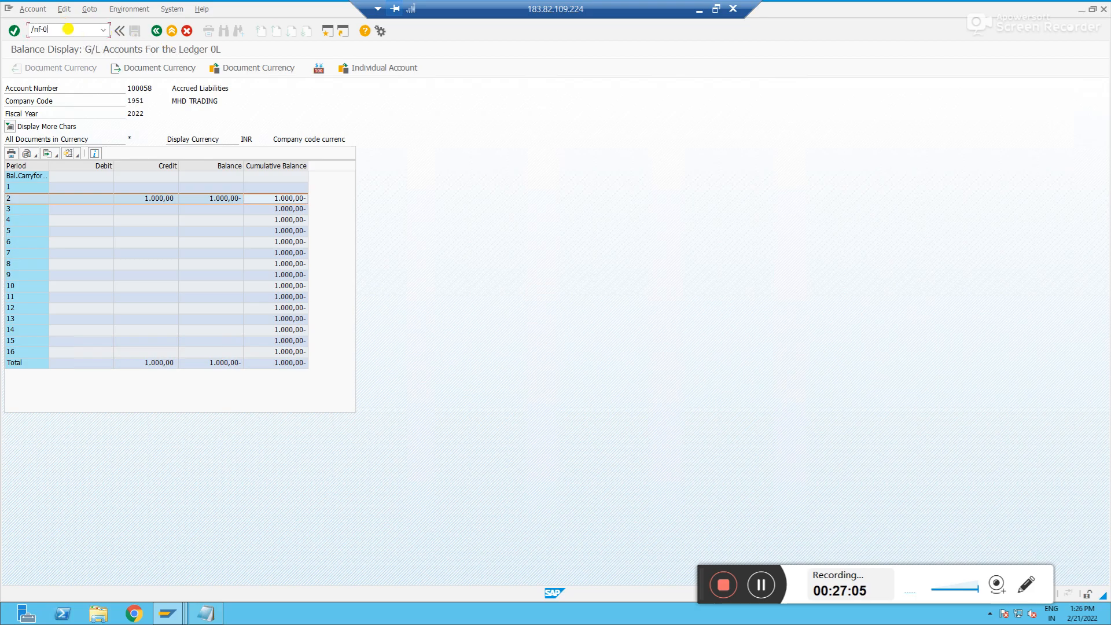
# Start G/L account posting with /nfb50 in the second session
pyautogui.click(68, 29)
pyautogui.write('/nfb50')
pyautogui.press('Return')
pyautogui.hotkey('alt', 'Tab')
pyautogui.hotkey('alt', 'Tab')
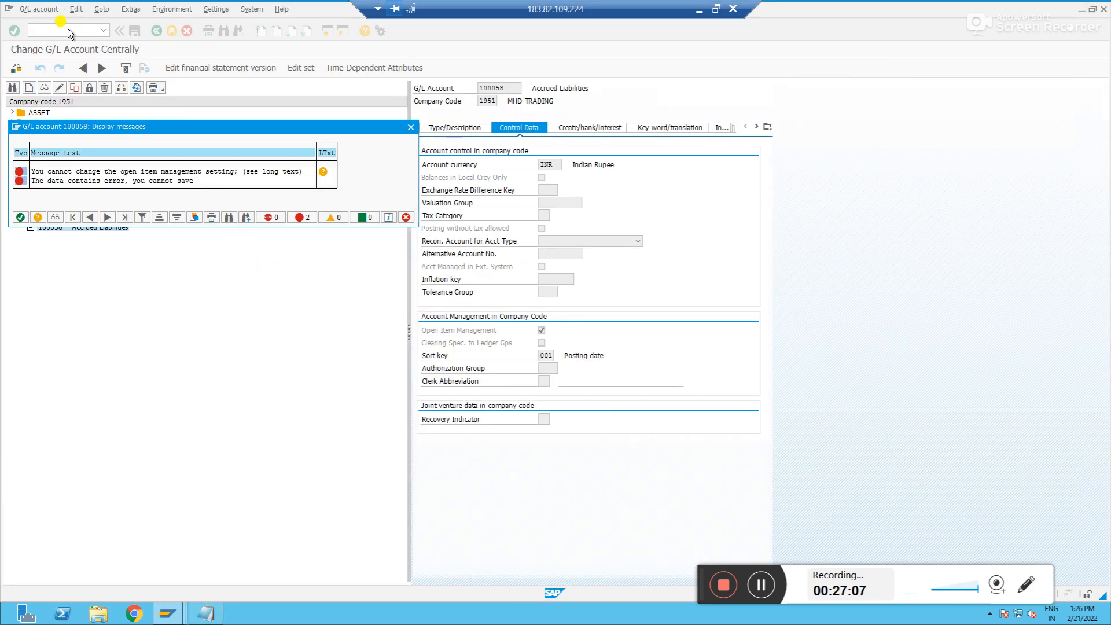
# Leave the account 100058 change without saving the open item management setting
pyautogui.press('Escape')
pyautogui.press('Escape')
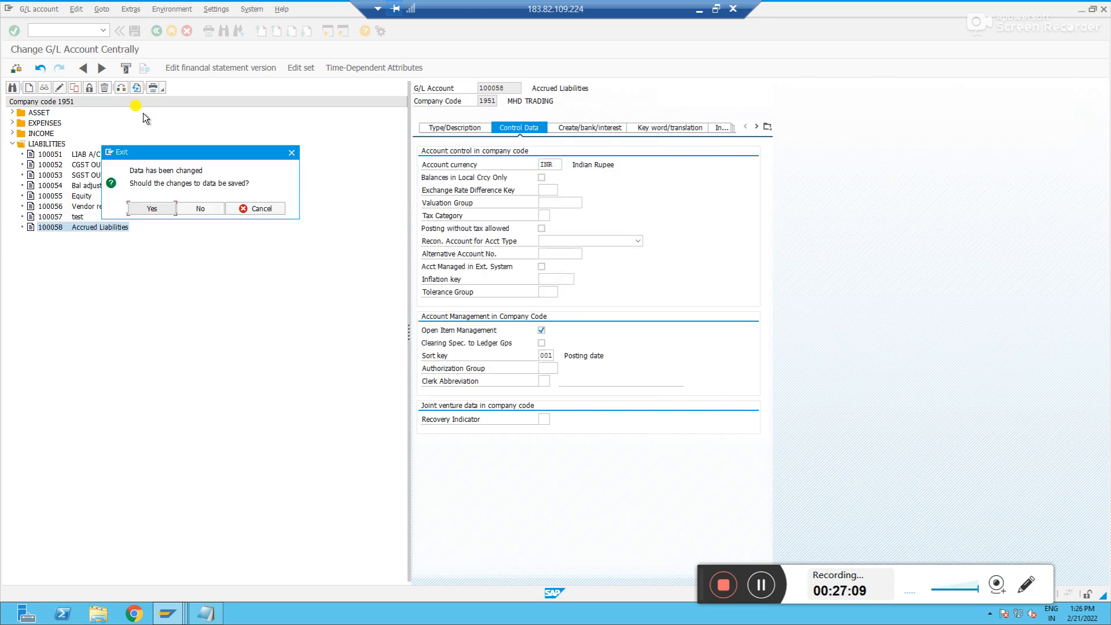
pyautogui.click(193, 206)
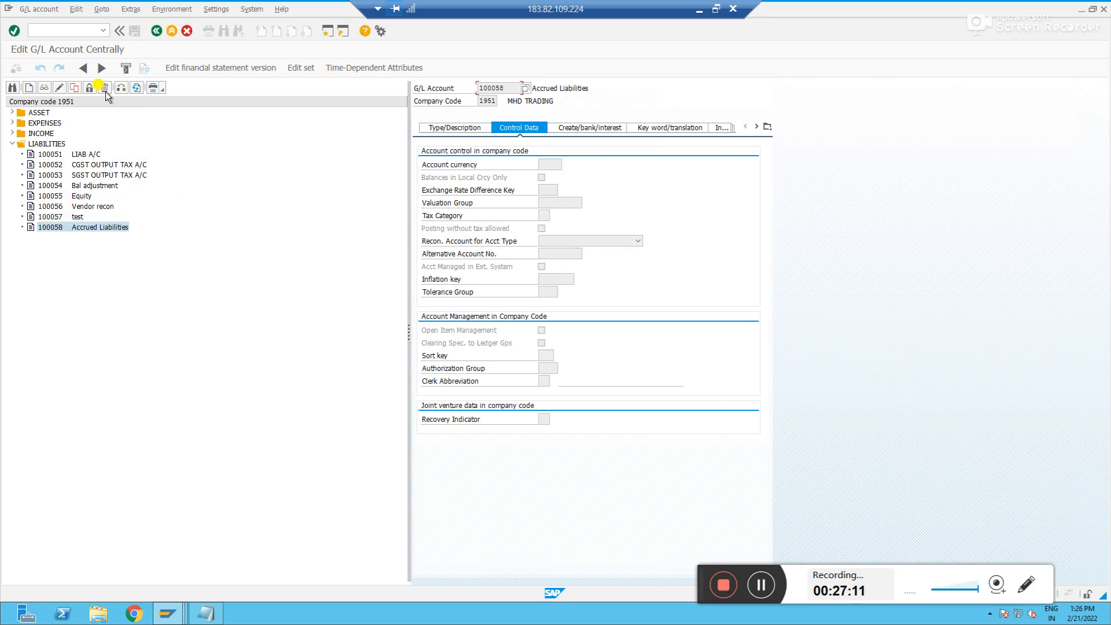
pyautogui.hotkey('alt', 'Tab')
pyautogui.hotkey('alt', 'Tab')
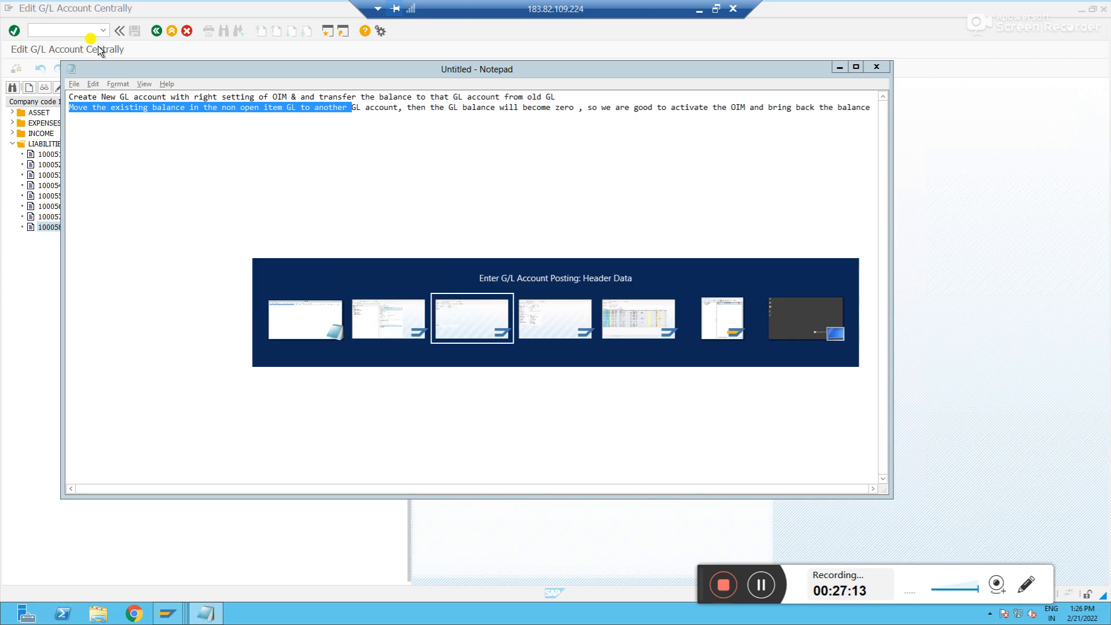
# Enter document date 21022022 and a first line with posting key 40 for account 100058
pyautogui.write('21022022')
pyautogui.press('Tab')
pyautogui.press('Tab')
pyautogui.press('Tab')
pyautogui.press('Tab')
pyautogui.press('Tab')
pyautogui.press('Tab')
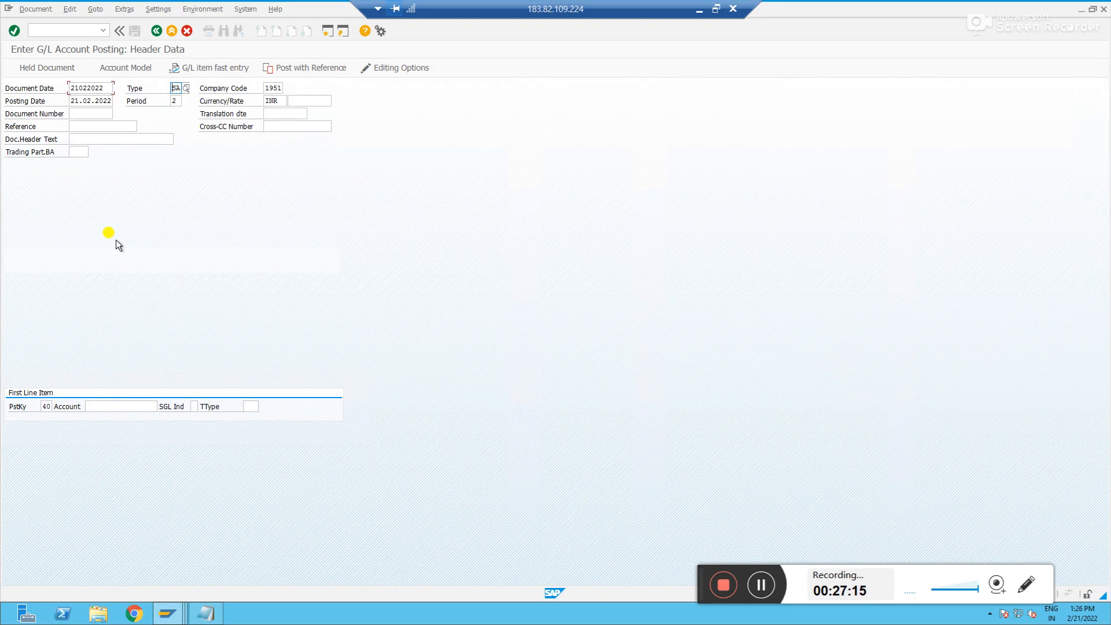
pyautogui.press('Tab')
pyautogui.click(50, 406)
pyautogui.write('40')
pyautogui.press('Tab')
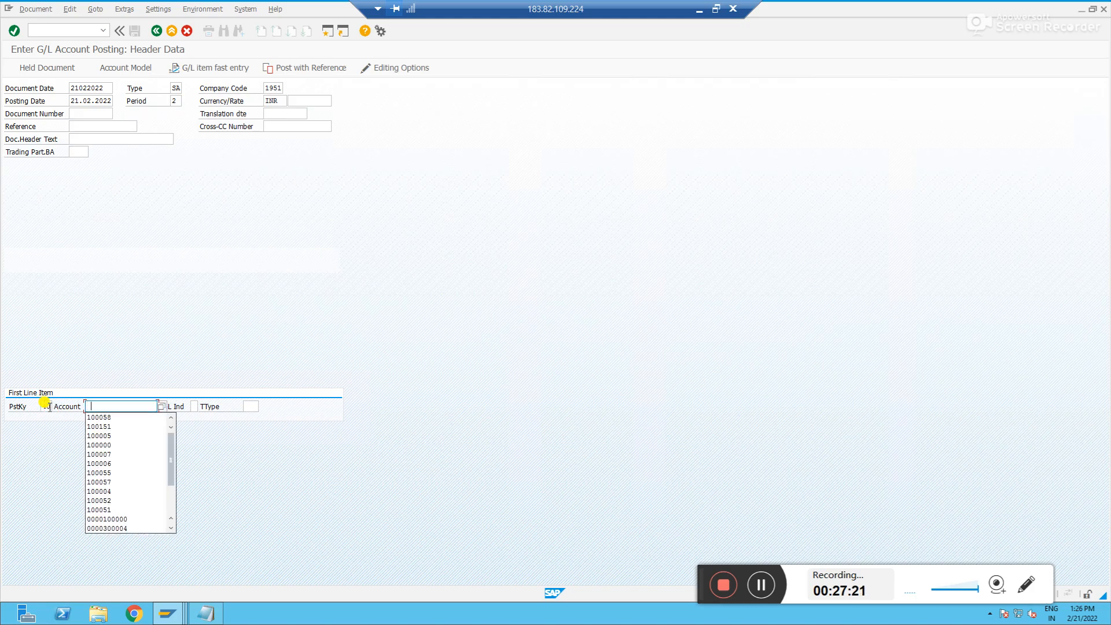
pyautogui.press('Down')
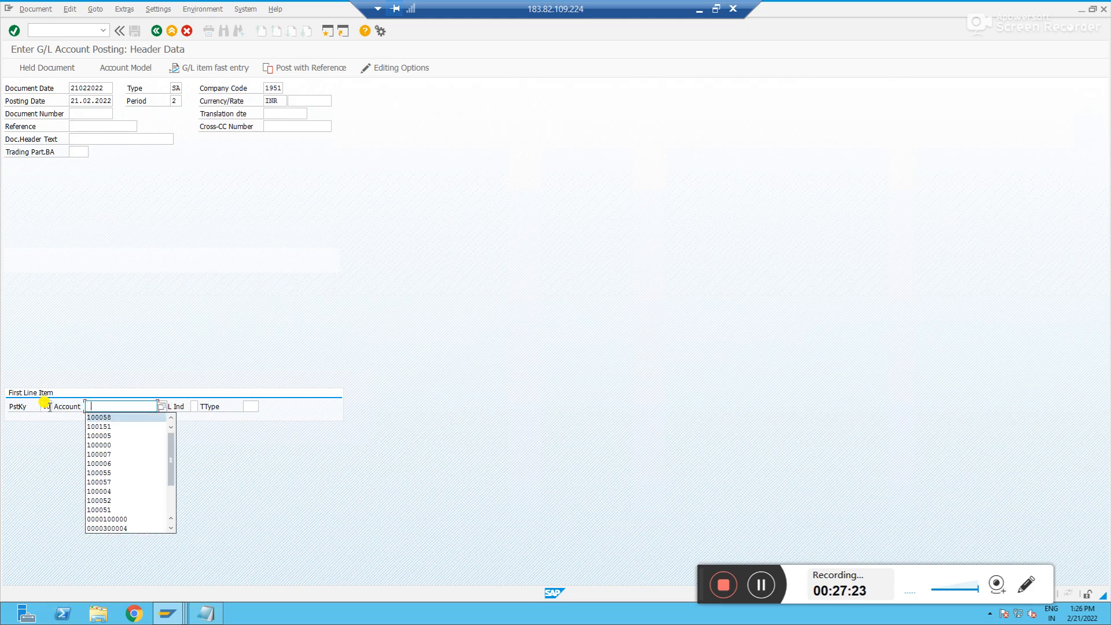
pyautogui.press('Tab')
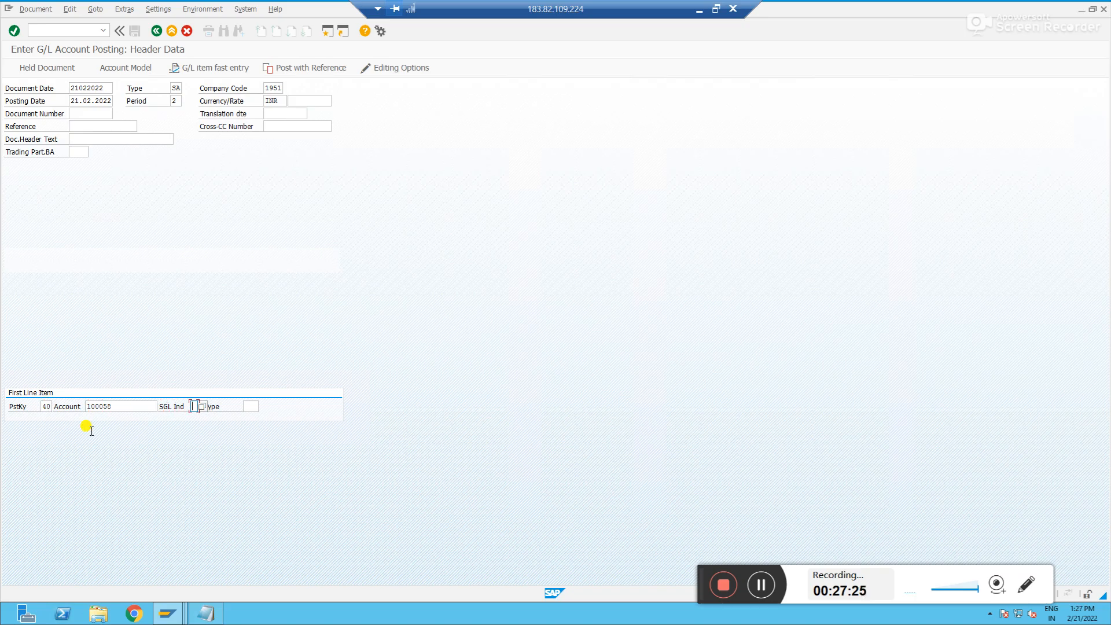
pyautogui.press('Return')
# Enter 1000 as the debit amount for account 100058
pyautogui.hotkey('alt', 'Tab')
pyautogui.hotkey('alt', 'Tab')
pyautogui.hotkey('alt', 'Tab')
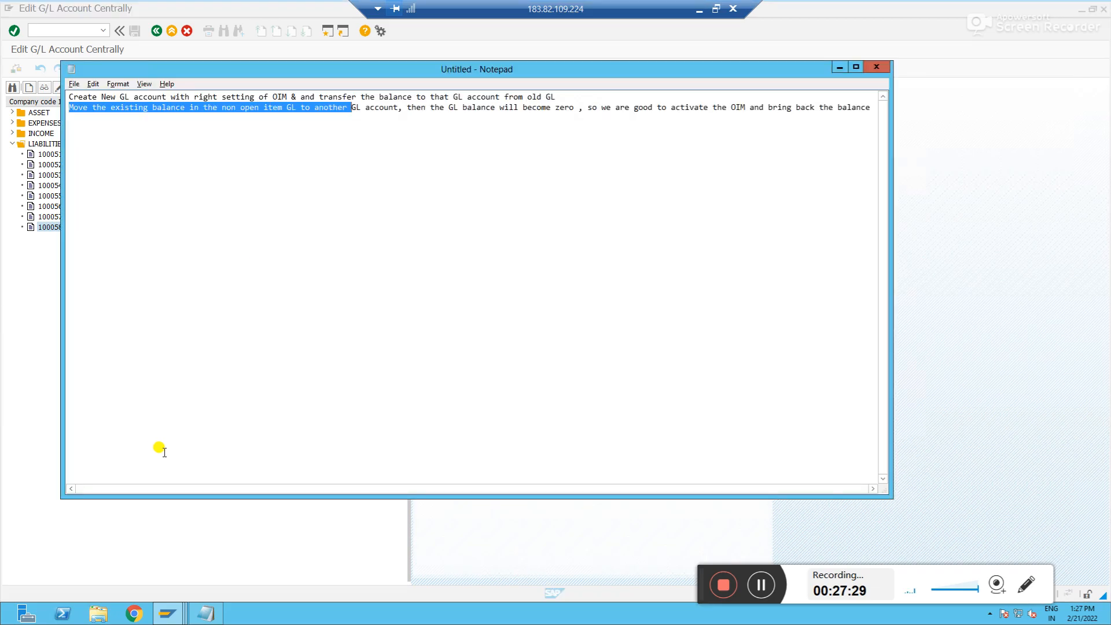
pyautogui.hotkey('alt', 'Tab')
pyautogui.write('1000')
pyautogui.press('Return')
# Add a next line with posting key 50 for account 100005
pyautogui.click(41, 291)
pyautogui.write('50')
pyautogui.press('Tab')
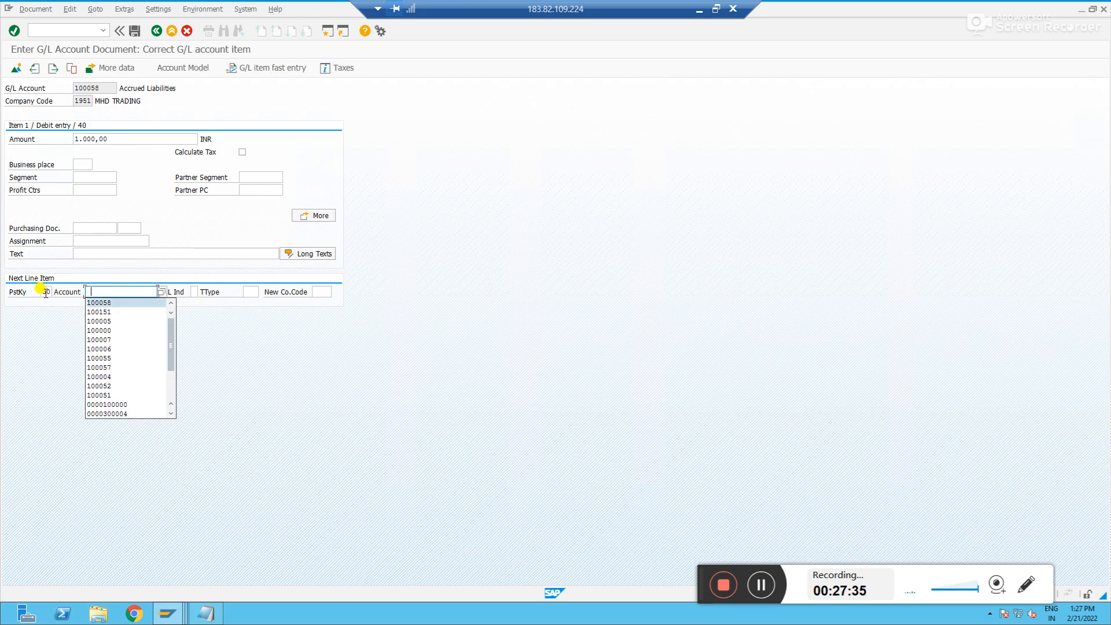
pyautogui.press('Down')
pyautogui.press('Down')
pyautogui.press('Down')
pyautogui.press('Up')
pyautogui.press('Return')
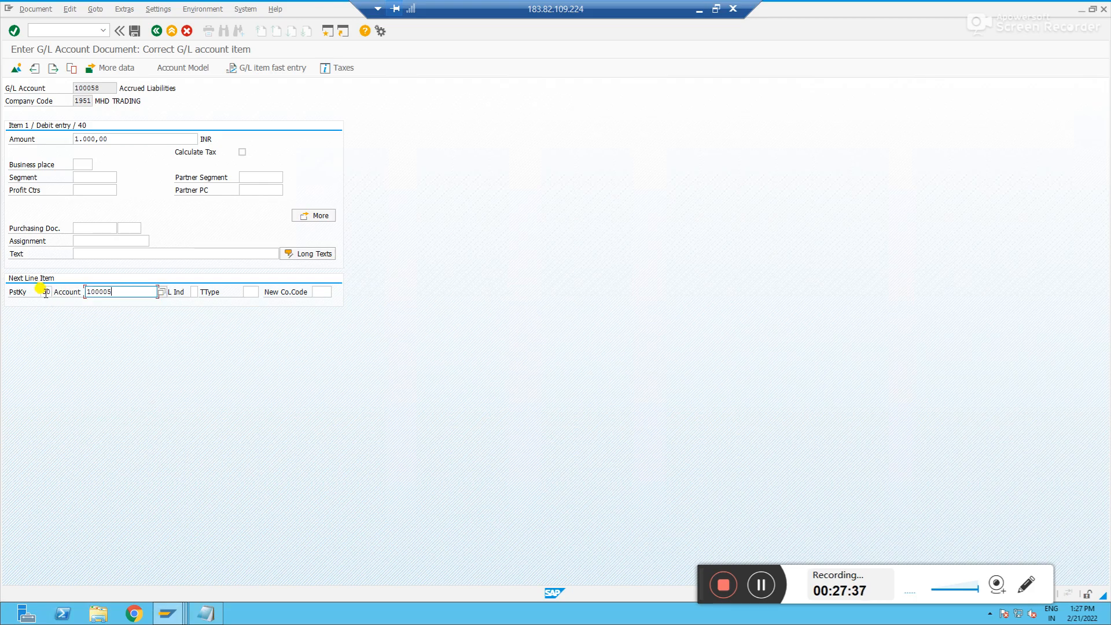
pyautogui.press('Return')
# Enter 1000 as the credit amount and post the document
pyautogui.write('1000')
pyautogui.press('Return')
pyautogui.click(16, 69)
pyautogui.click(135, 33)
# Display the 2022 balance of account 100058 in company code 1951 with FS10
pyautogui.hotkey('alt', 'Tab')
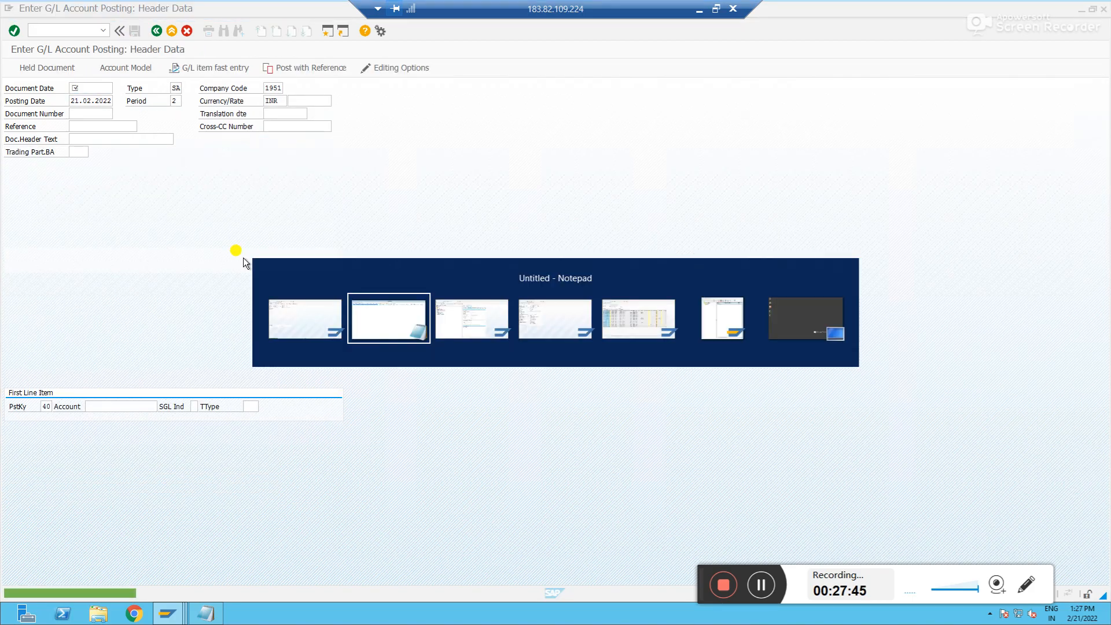
pyautogui.hotkey('alt', 'Tab')
pyautogui.hotkey('alt', 'Tab')
pyautogui.hotkey('alt', 'Tab')
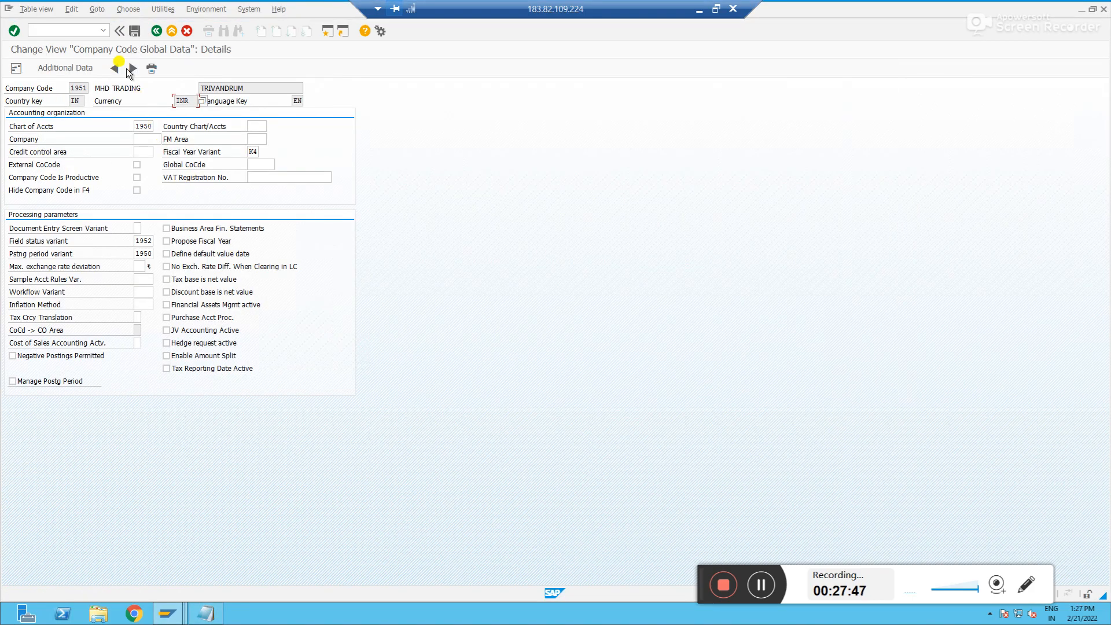
pyautogui.click(75, 30)
pyautogui.write('/nfs10')
pyautogui.press('Return')
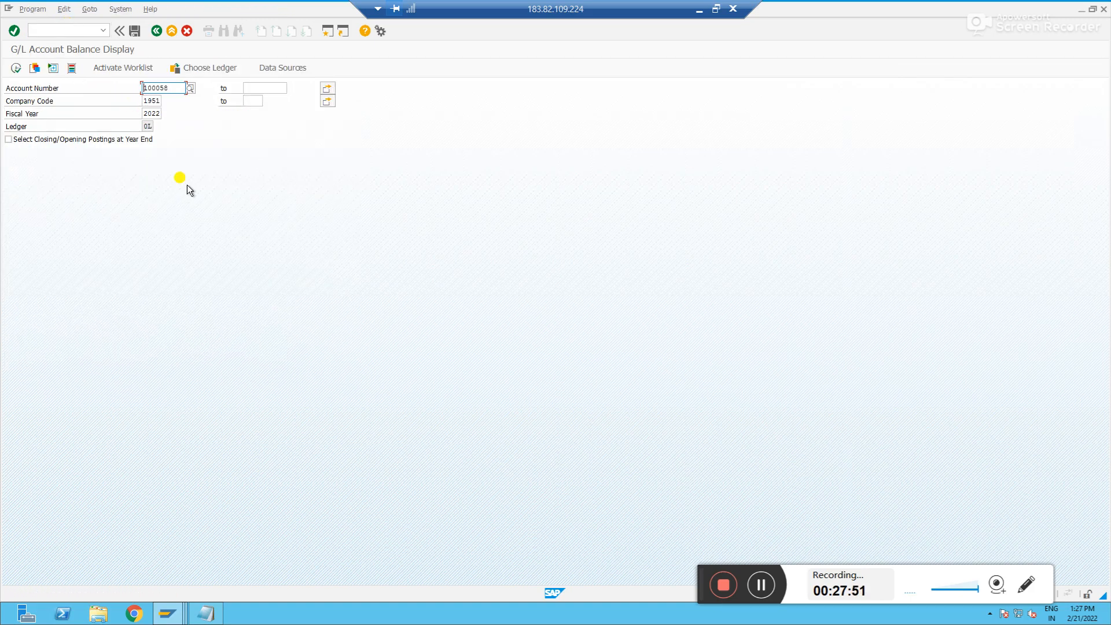
pyautogui.click(15, 68)
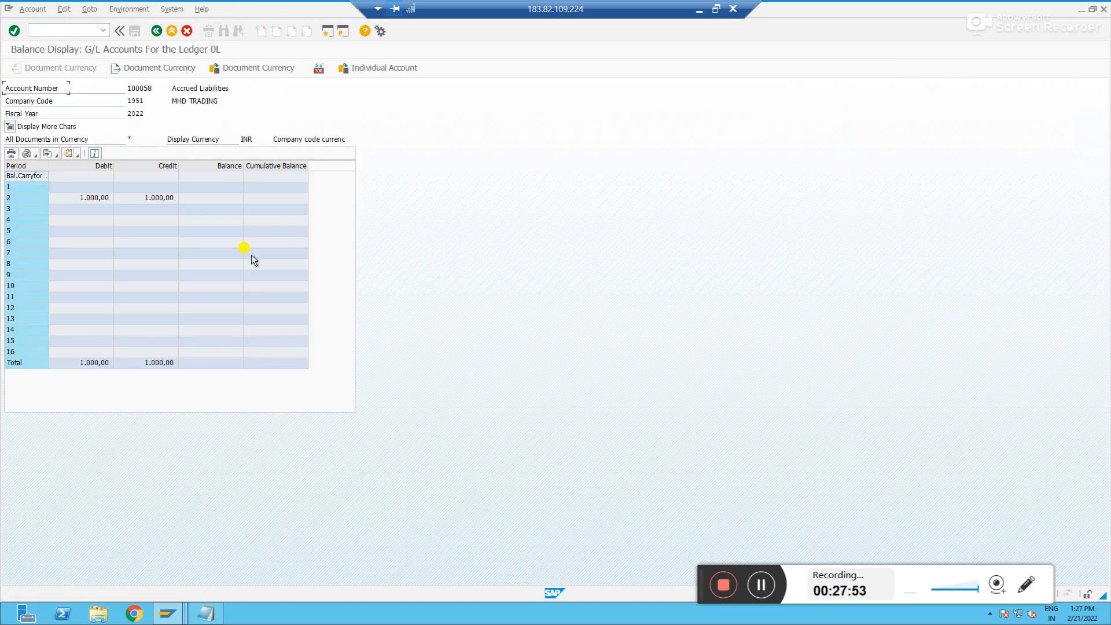
pyautogui.click(291, 197)
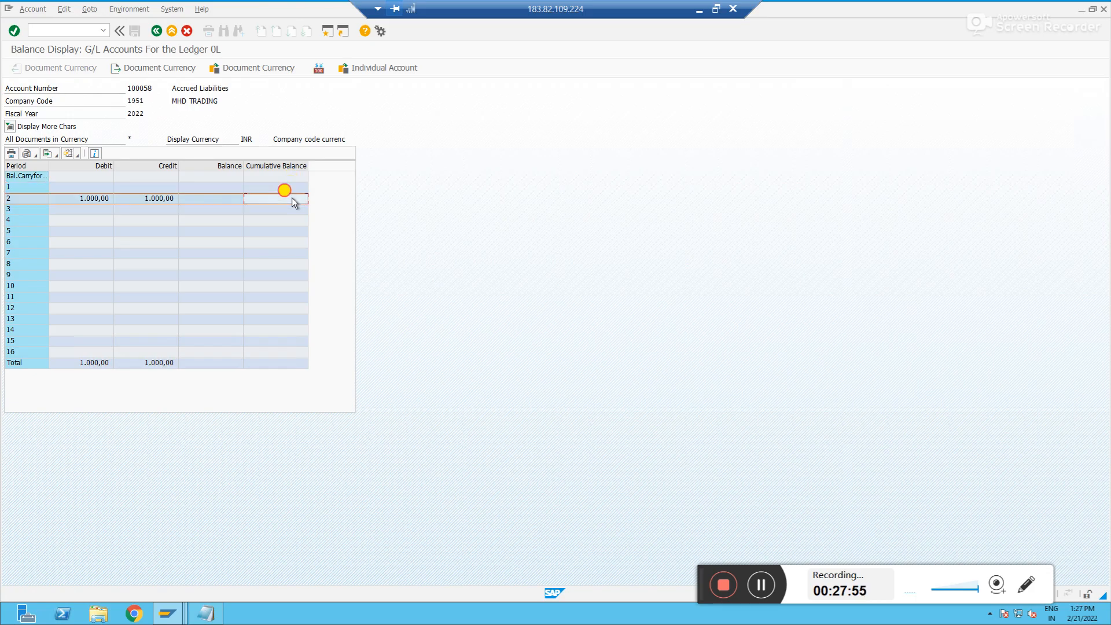
# Display the open line items of account 100058 with FBL3N
pyautogui.click(66, 30)
pyautogui.write('/nfbl3n')
pyautogui.press('Return')
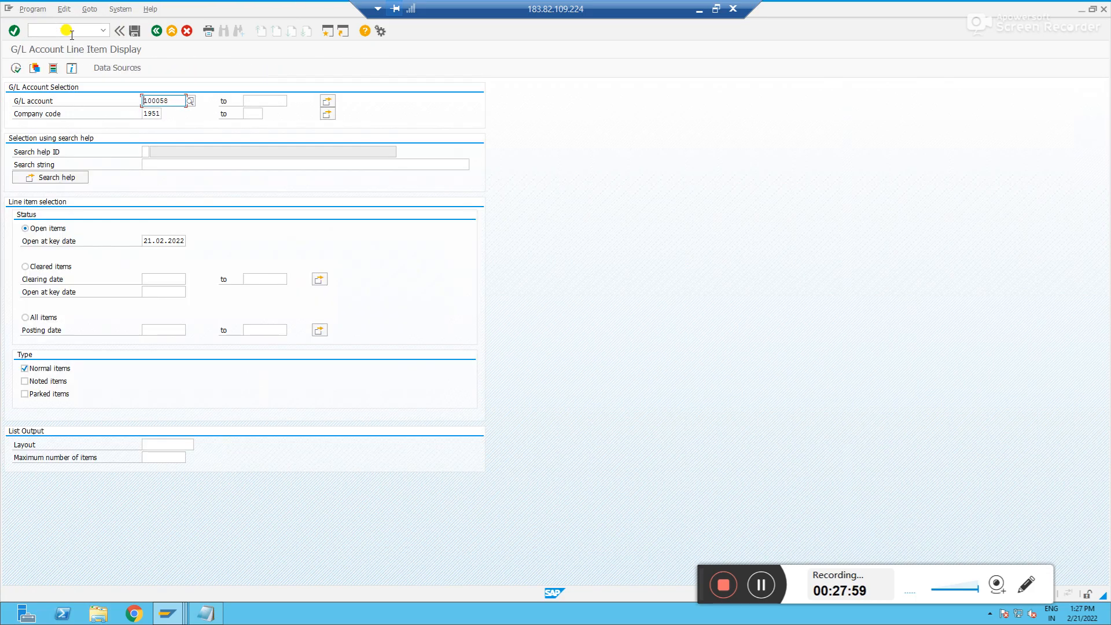
pyautogui.click(16, 69)
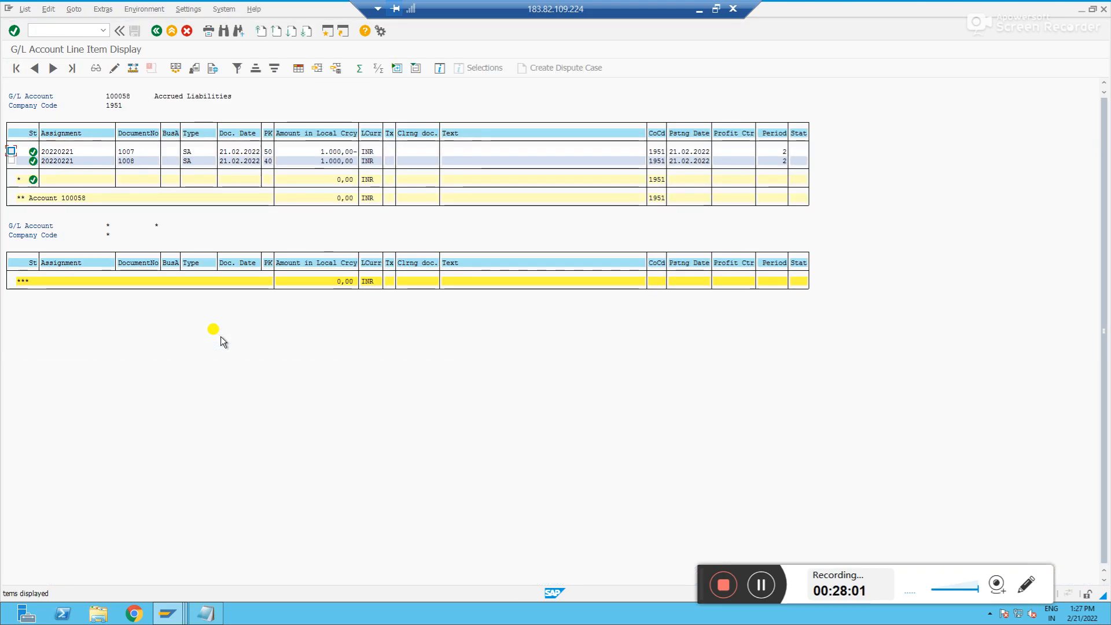
pyautogui.click(342, 161)
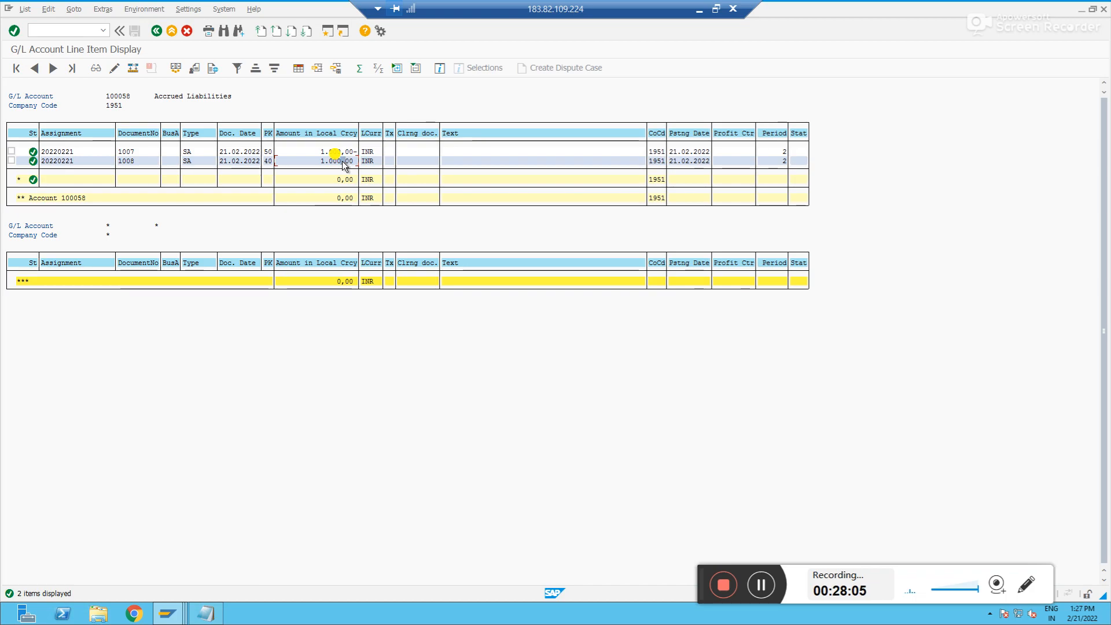
# Open account 100058's control data for changing in central G/L account maintenance with /nfs00
pyautogui.hotkey('alt', 'Tab')
pyautogui.hotkey('alt', 'Tab')
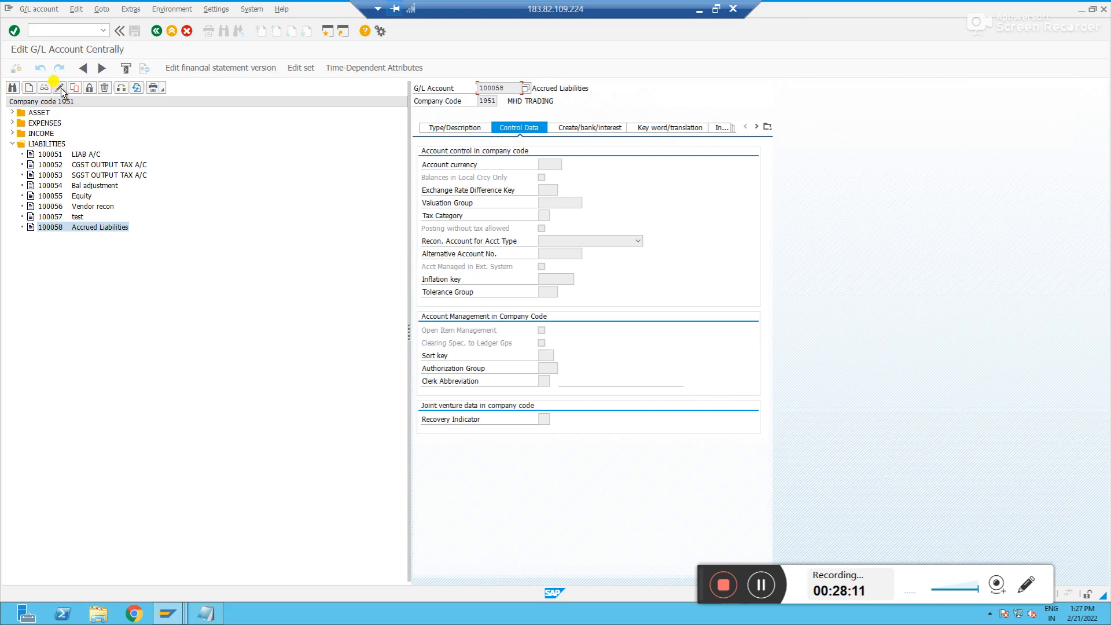
pyautogui.click(61, 35)
pyautogui.write('/nfs00')
pyautogui.press('Return')
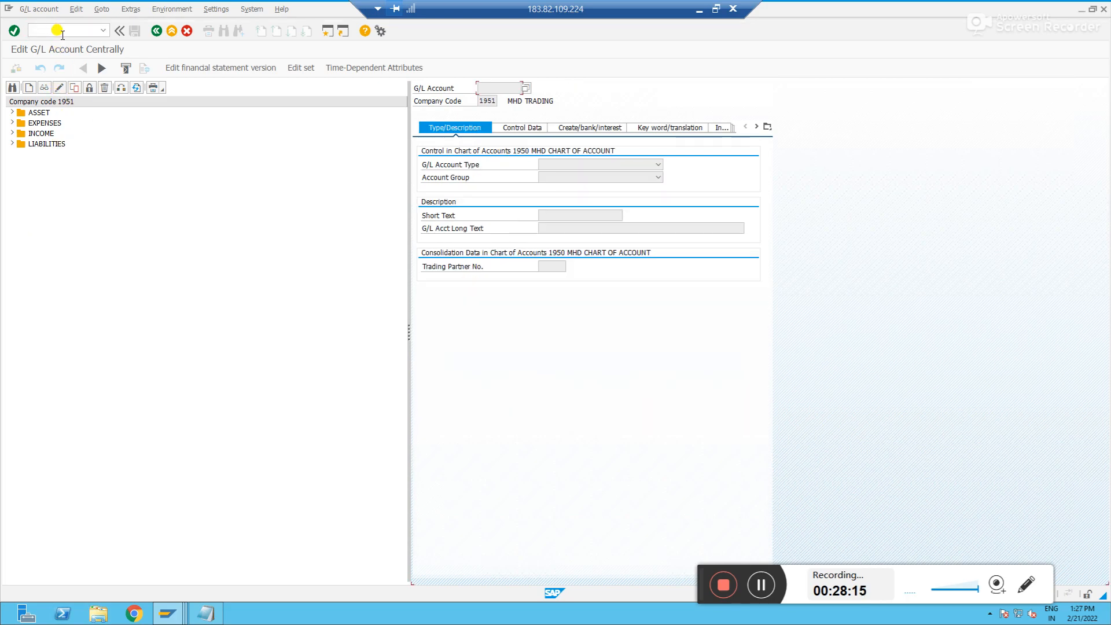
pyautogui.click(13, 144)
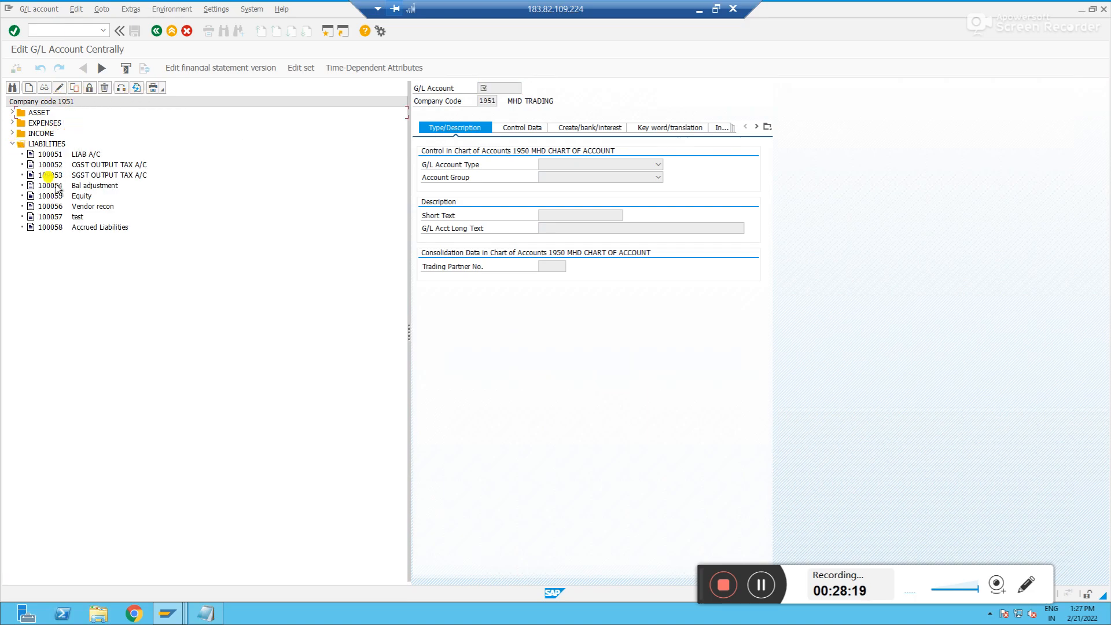
pyautogui.click(45, 227)
pyautogui.click(498, 128)
pyautogui.click(60, 88)
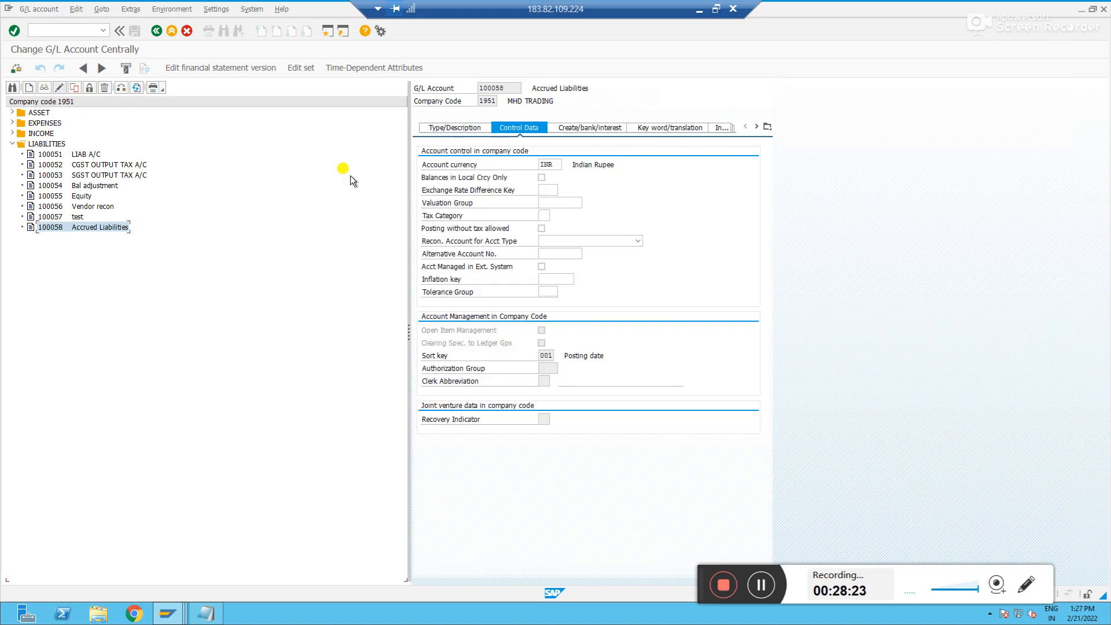
# Switch on open item management for account 100058 and save, accepting the warning
pyautogui.click(542, 331)
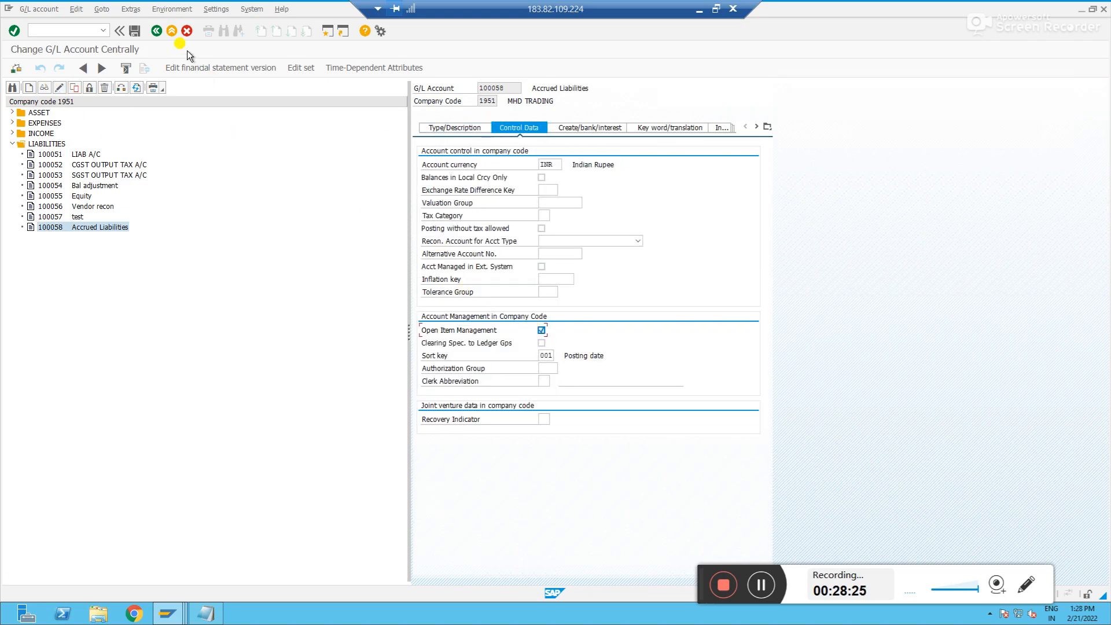
pyautogui.click(134, 31)
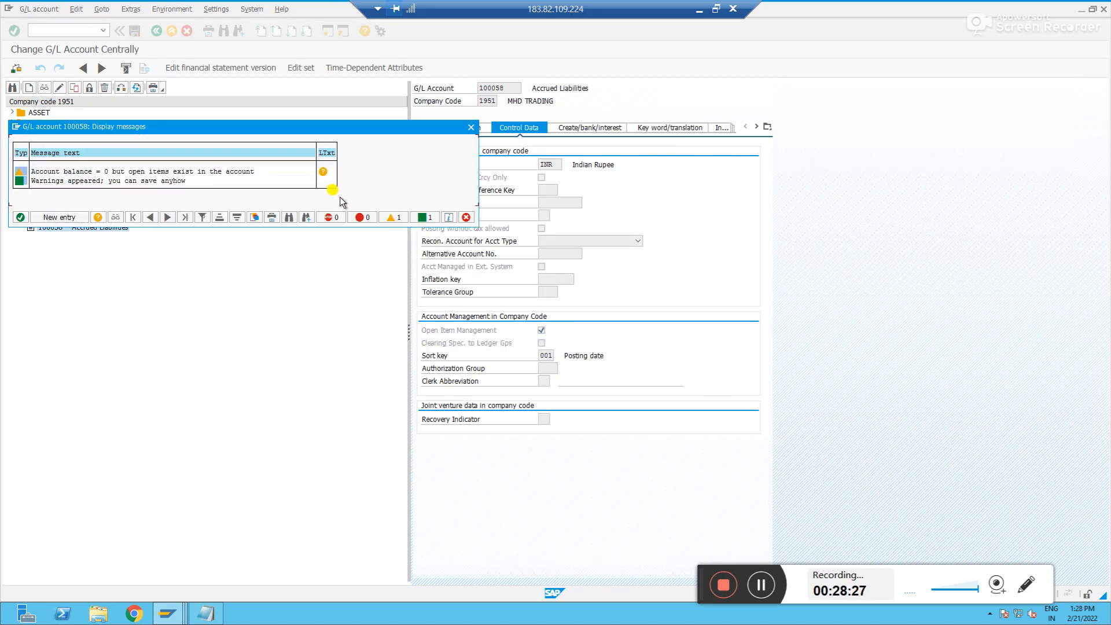
pyautogui.click(20, 218)
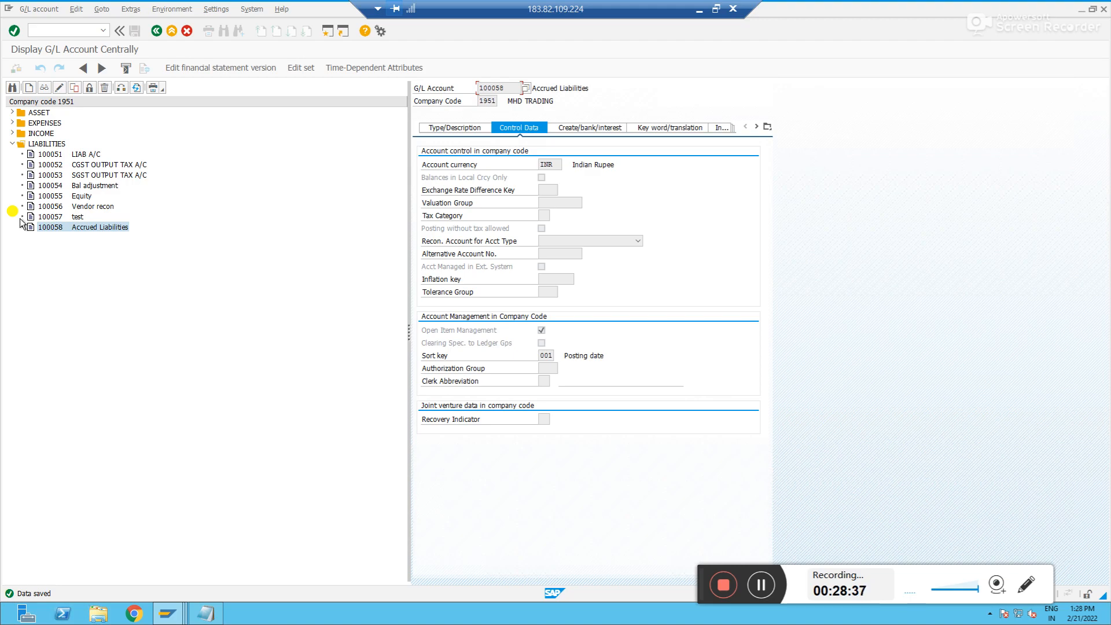
# Start an F-02 G/L account posting and enter a first line item with posting key 50 on account 100058
pyautogui.hotkey('alt', 'Tab')
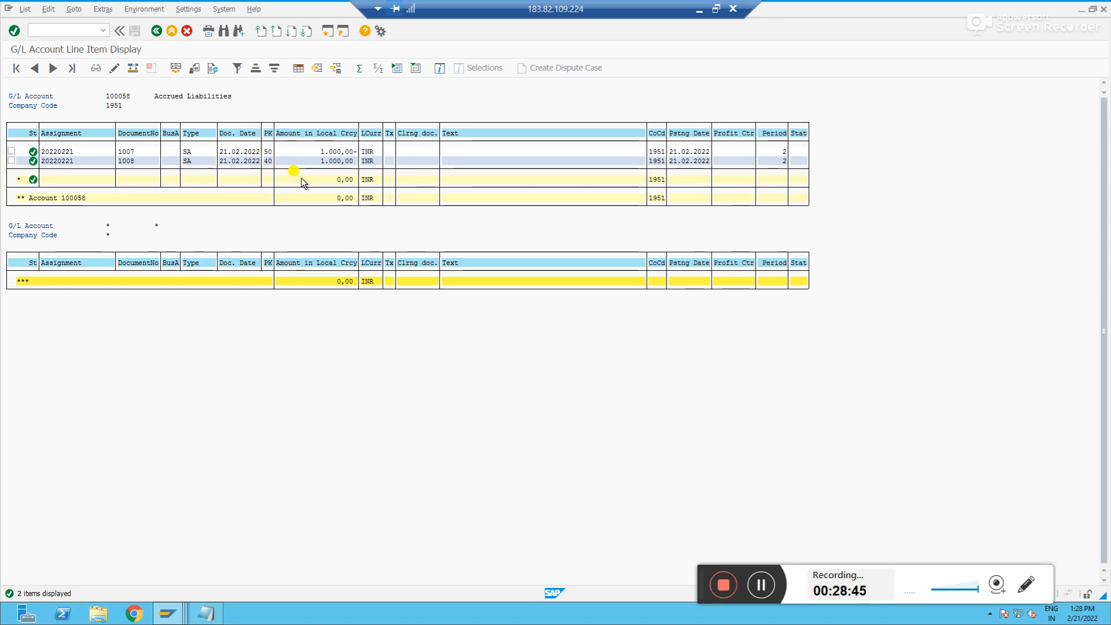
pyautogui.hotkey('alt', 'Tab')
pyautogui.hotkey('alt', 'Tab')
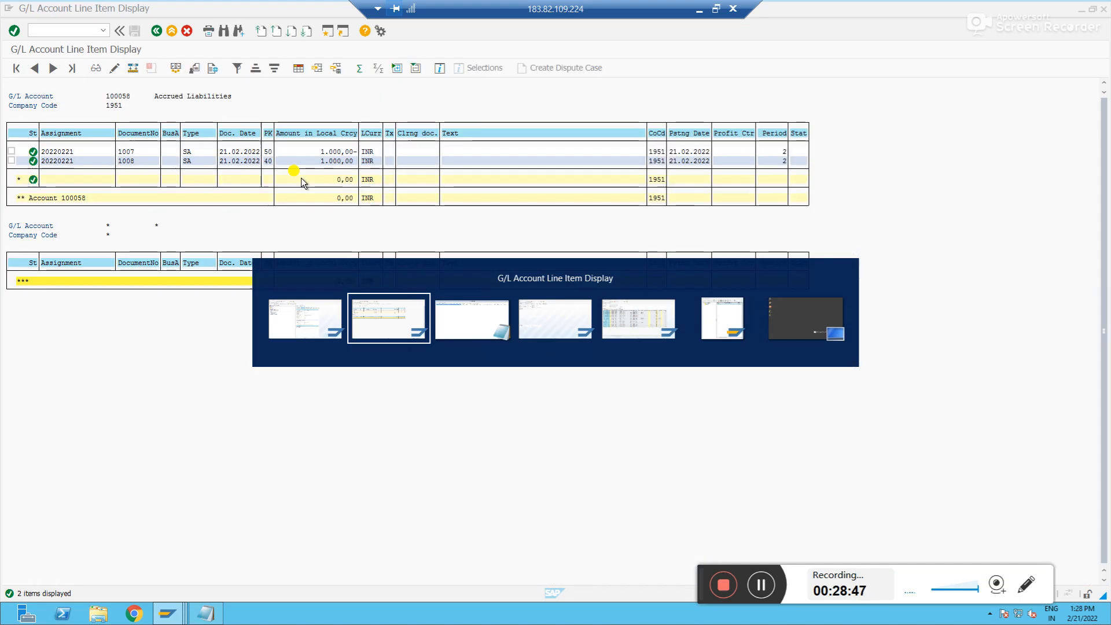
pyautogui.click(71, 30)
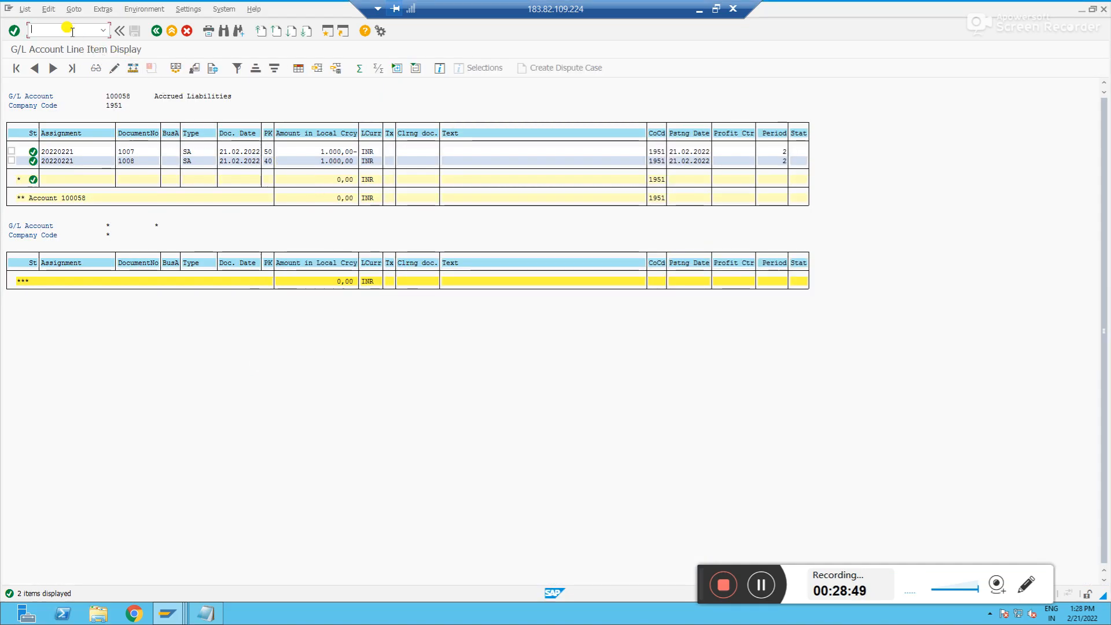
pyautogui.write('/n')
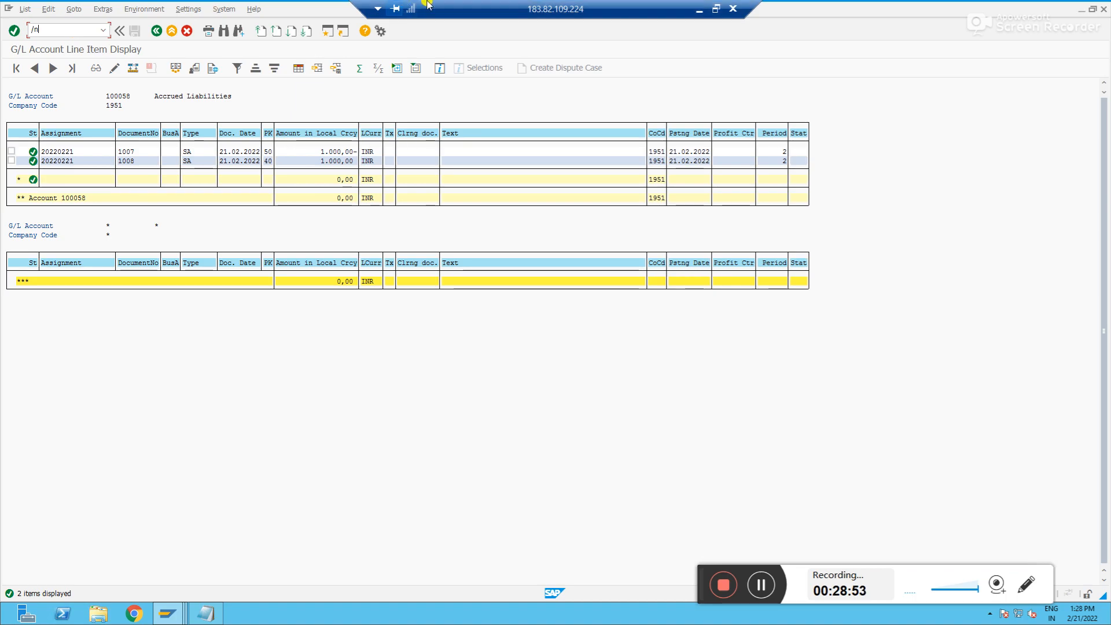
pyautogui.write('f-02')
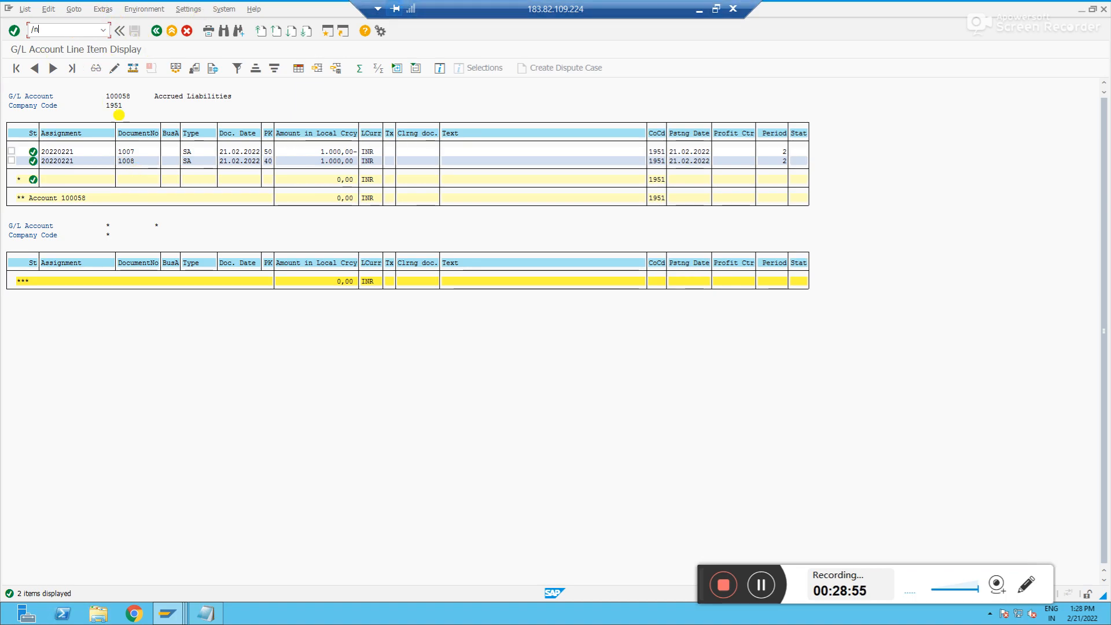
pyautogui.press('Return')
pyautogui.press('Down')
pyautogui.press('Return')
pyautogui.press('Tab')
pyautogui.click(102, 406)
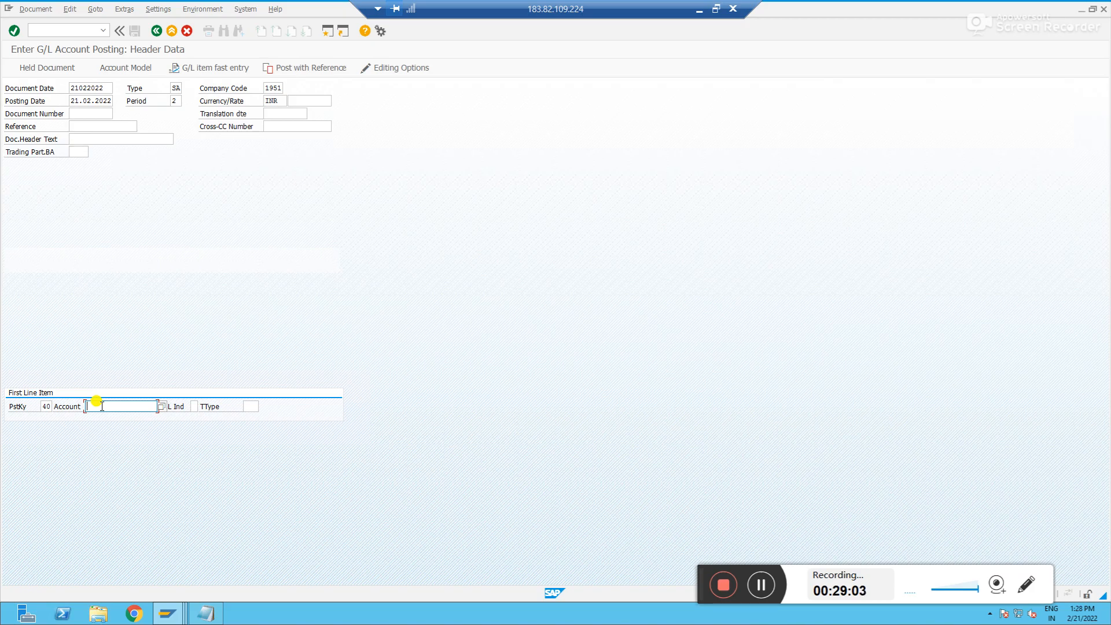
pyautogui.hotkey('shift', 'Tab')
pyautogui.write('50')
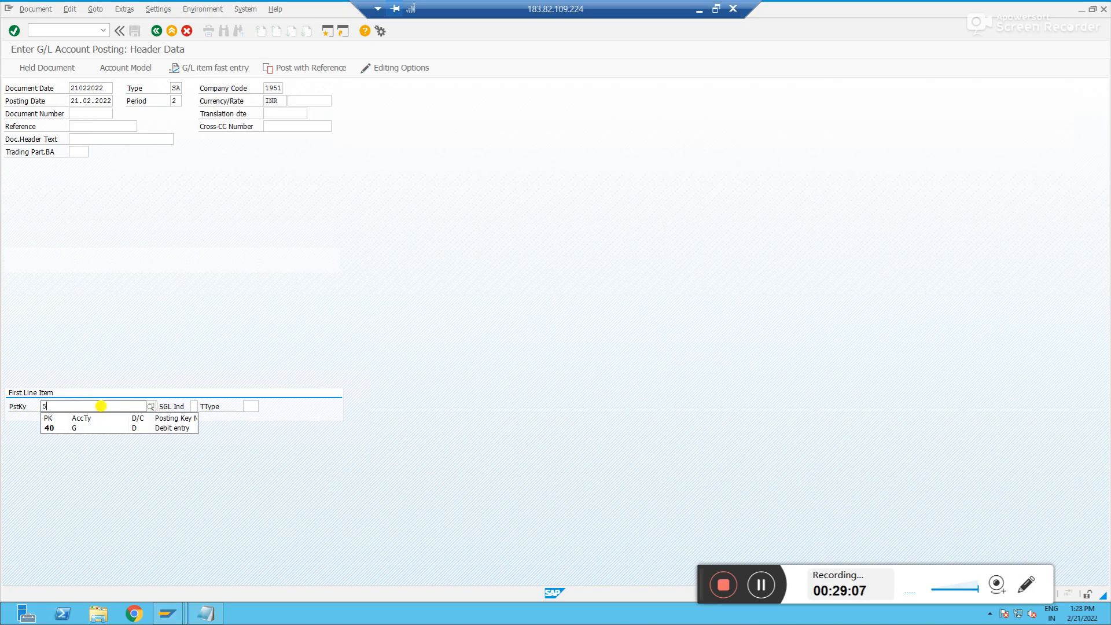
pyautogui.press('Tab')
pyautogui.write('100058')
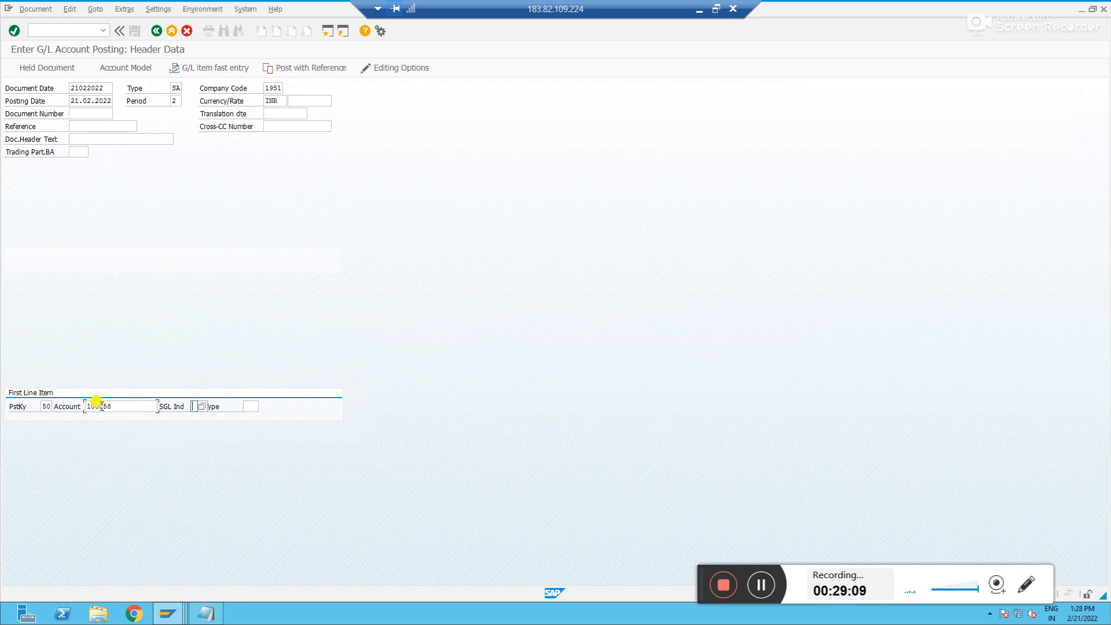
pyautogui.press('Return')
# Enter 1000 as the amount and 'reclass back the balance' as the item text for account 100058
pyautogui.write('1000')
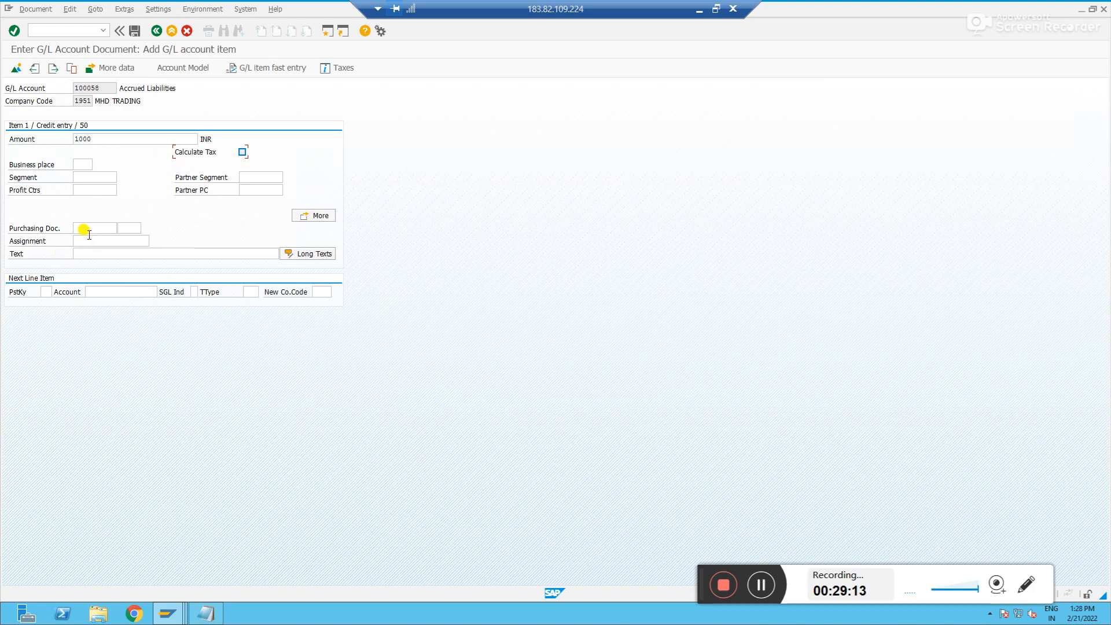
pyautogui.click(96, 253)
pyautogui.write('recla')
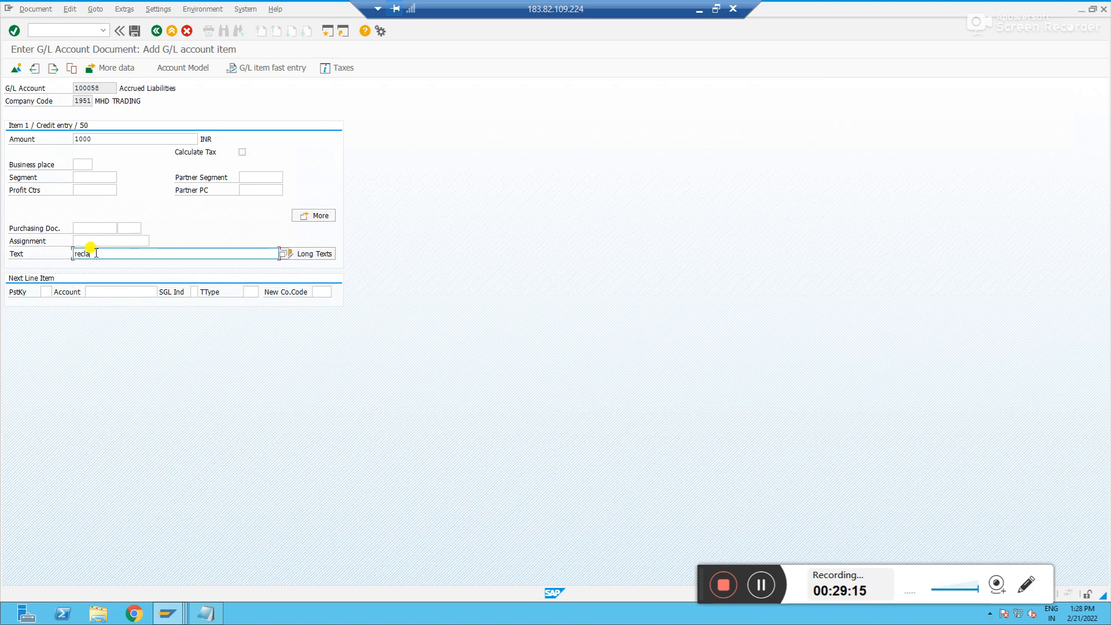
pyautogui.write('ss back the balan')
pyautogui.press('Tab')
pyautogui.press('Tab')
# Add a second line item with posting key 40 on account 100005
pyautogui.write('40')
pyautogui.press('Return')
pyautogui.press('Down')
pyautogui.press('Down')
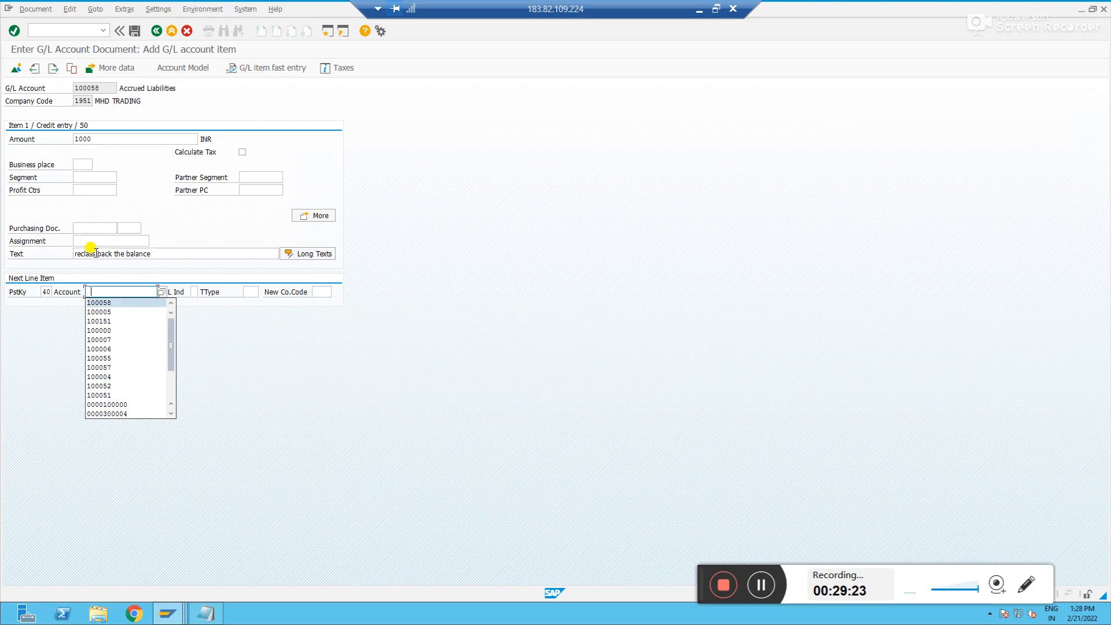
pyautogui.press('Return')
# Fill the cash line with the balancing amount and the text 'reclass back the balance', then post the document
pyautogui.press('Return')
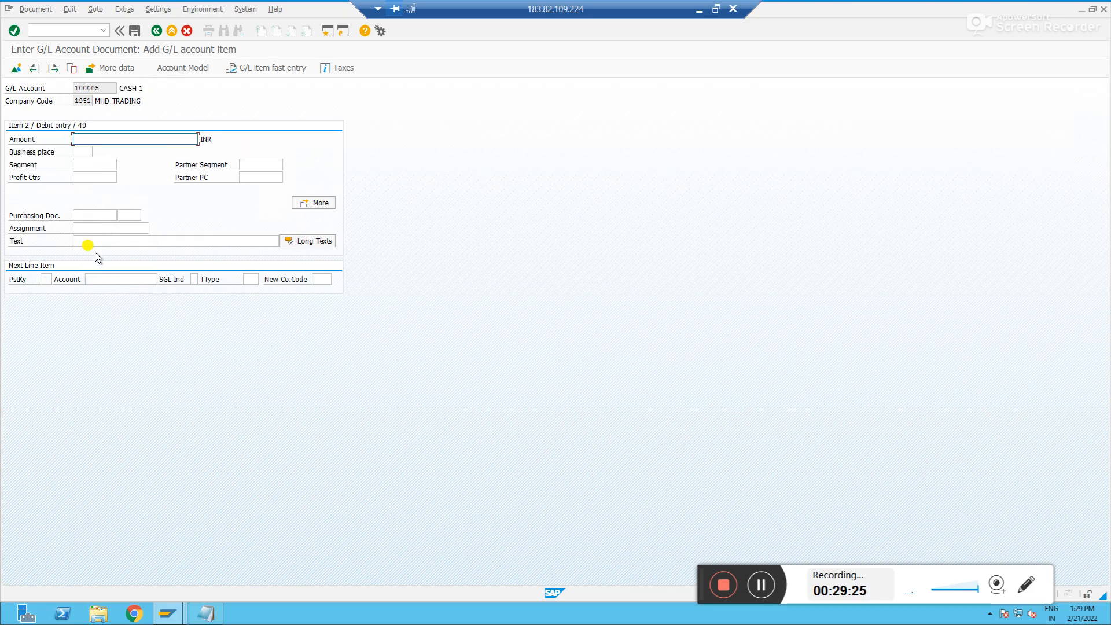
pyautogui.write('*')
pyautogui.press('Return')
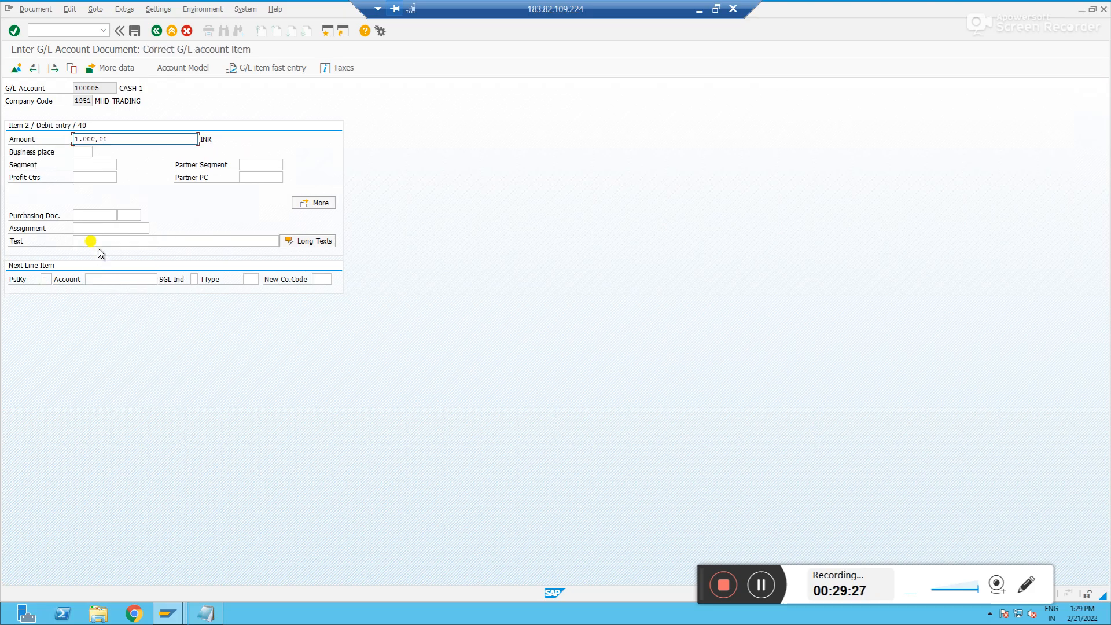
pyautogui.click(90, 241)
pyautogui.write('reclass back the balance')
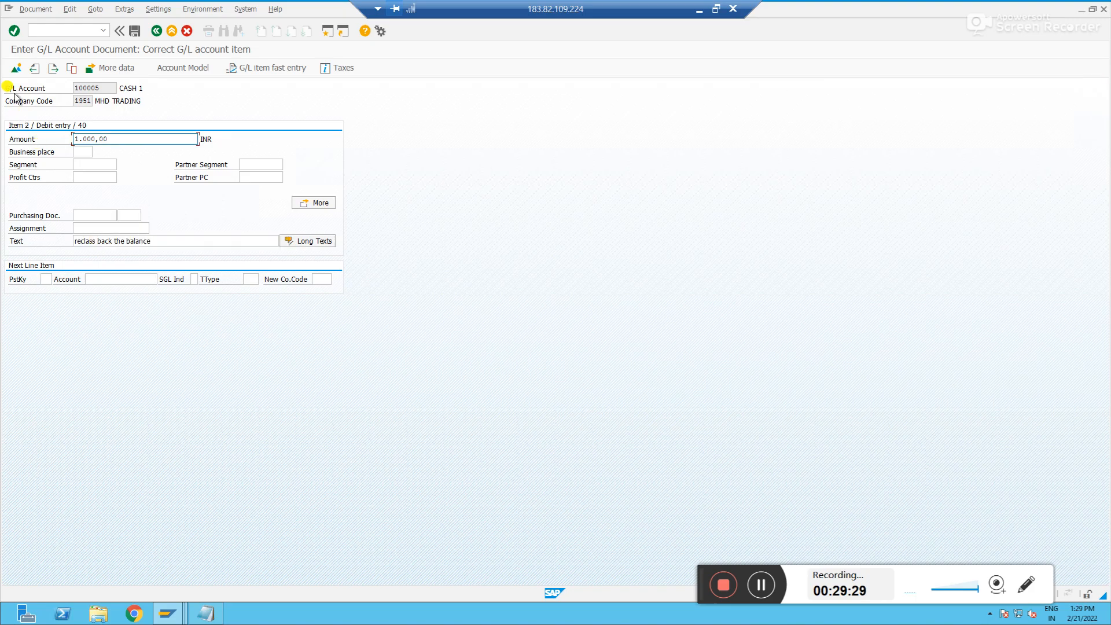
pyautogui.click(16, 68)
pyautogui.click(136, 31)
# Review the procedure notes in Notepad and return to the posting screen
pyautogui.hotkey('alt', 'Tab')
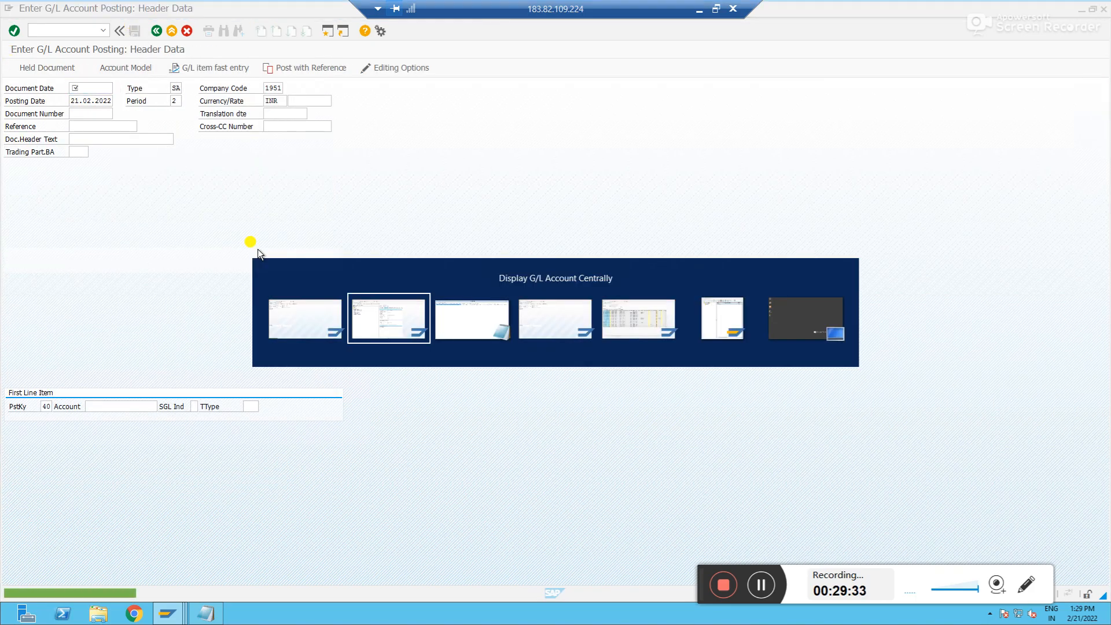
pyautogui.hotkey('alt', 'Tab')
pyautogui.press('Tab')
pyautogui.hotkey('alt', 'Tab')
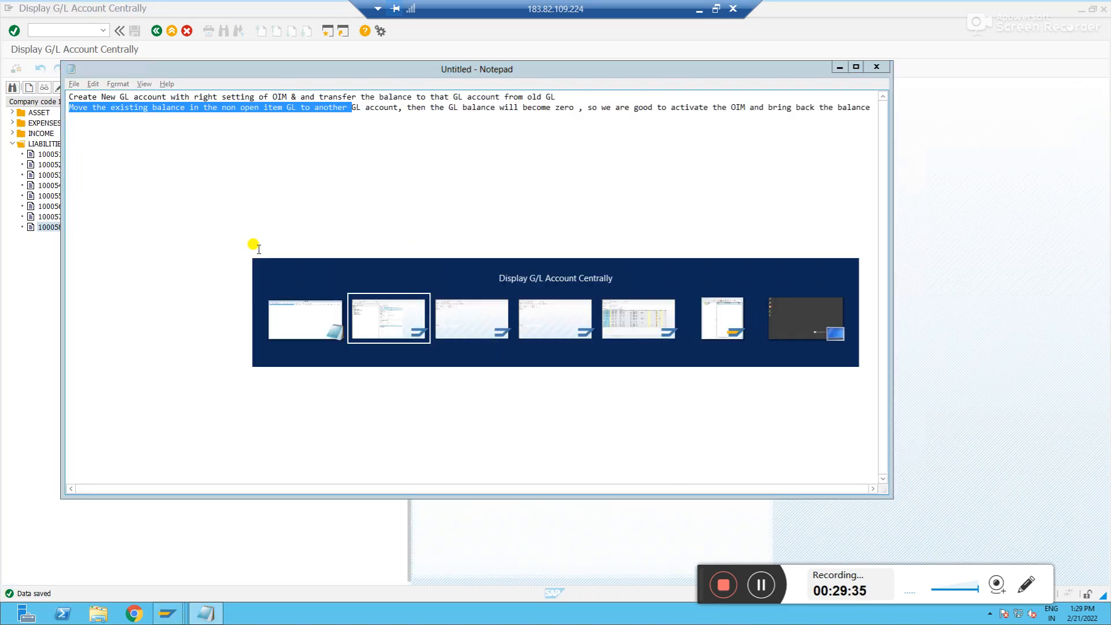
pyautogui.hotkey('alt', 'Tab')
pyautogui.press('Tab')
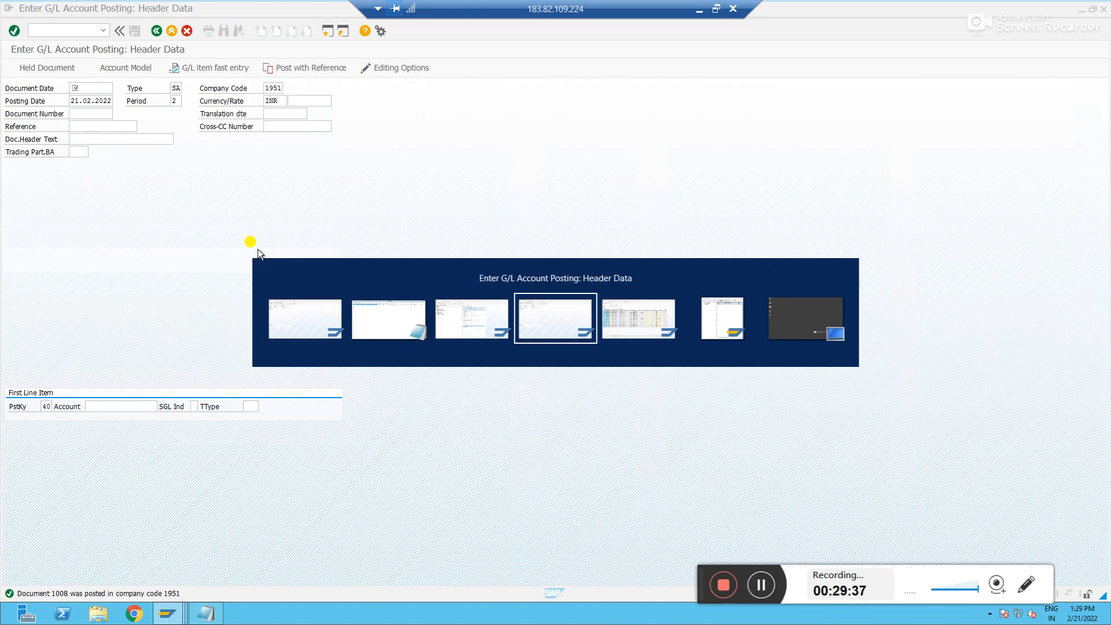
# Display the line items of account 100058 in company code 1951 with FBL3N and inspect the amounts
pyautogui.click(72, 32)
pyautogui.write('/nfbl3n')
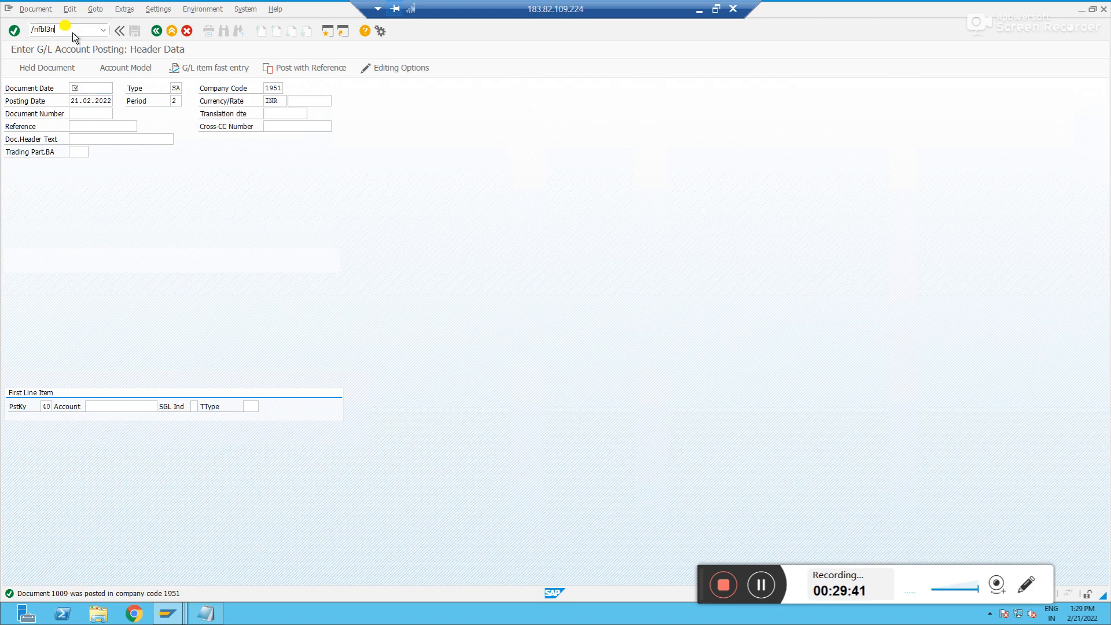
pyautogui.press('Return')
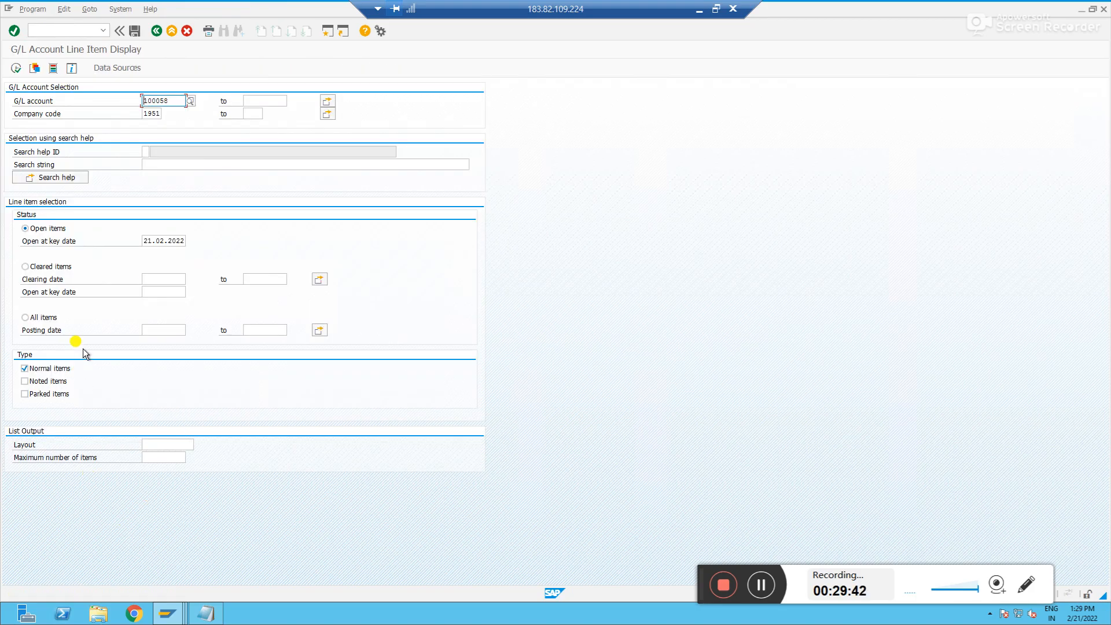
pyautogui.click(16, 68)
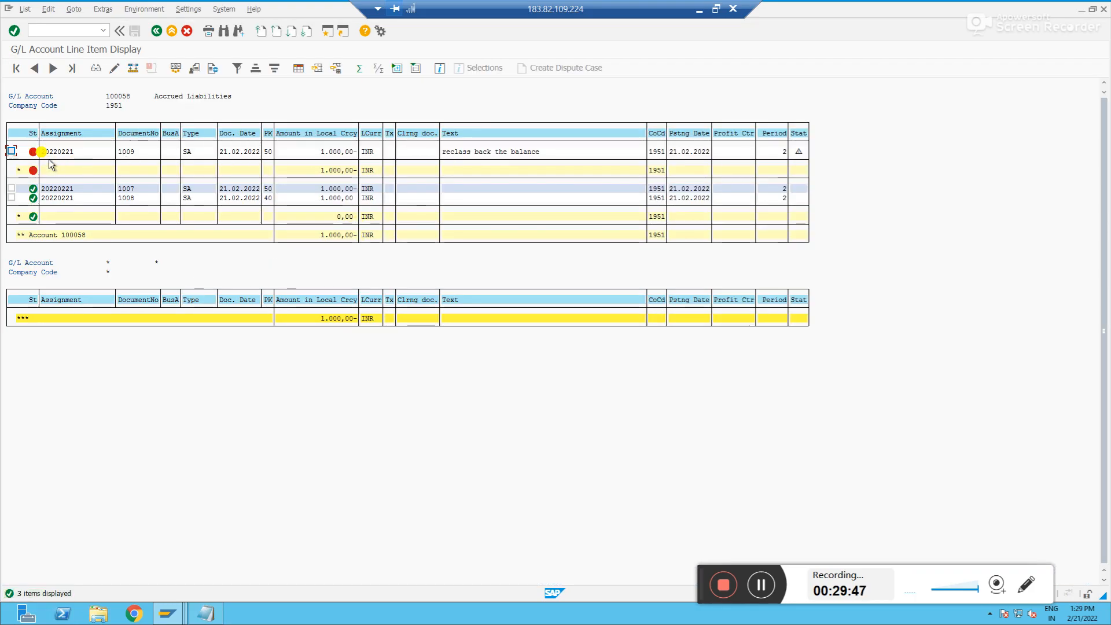
pyautogui.click(351, 152)
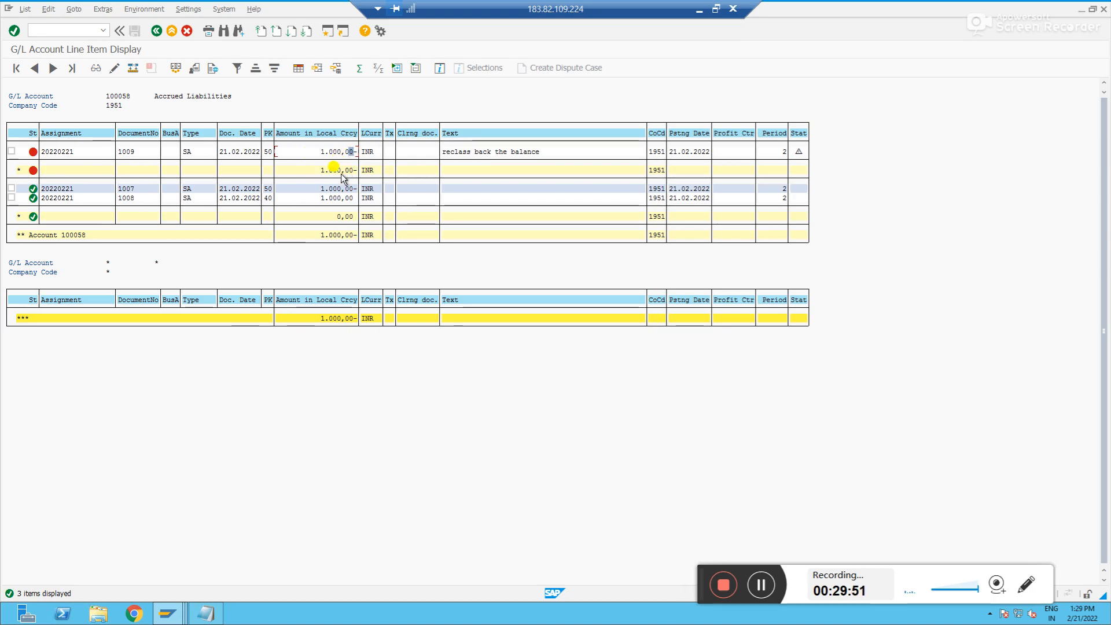
pyautogui.click(340, 172)
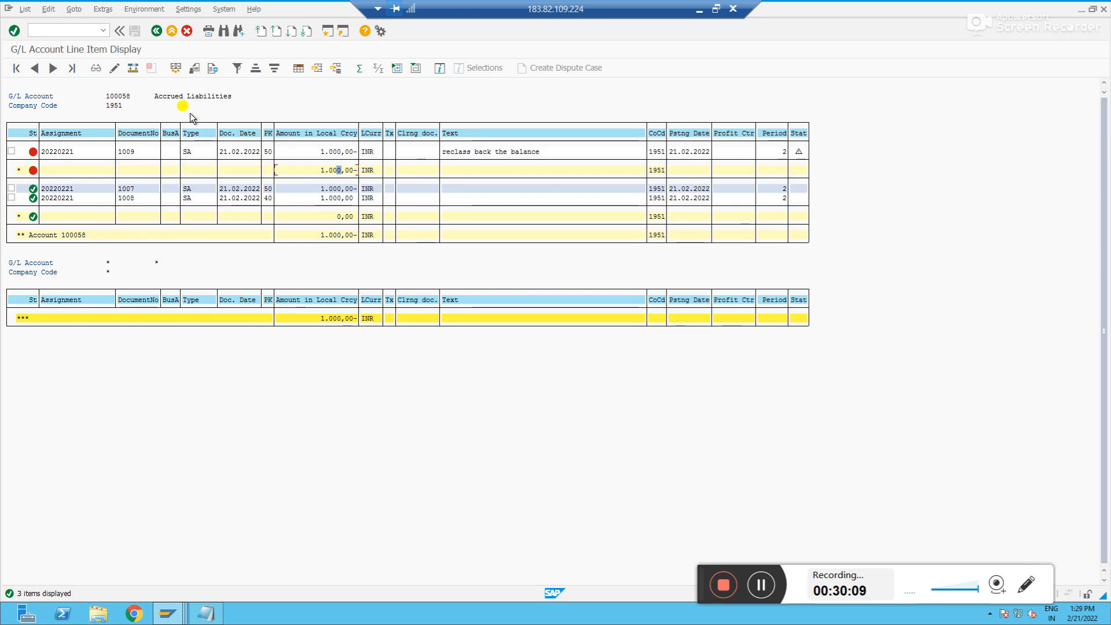
pyautogui.click(342, 153)
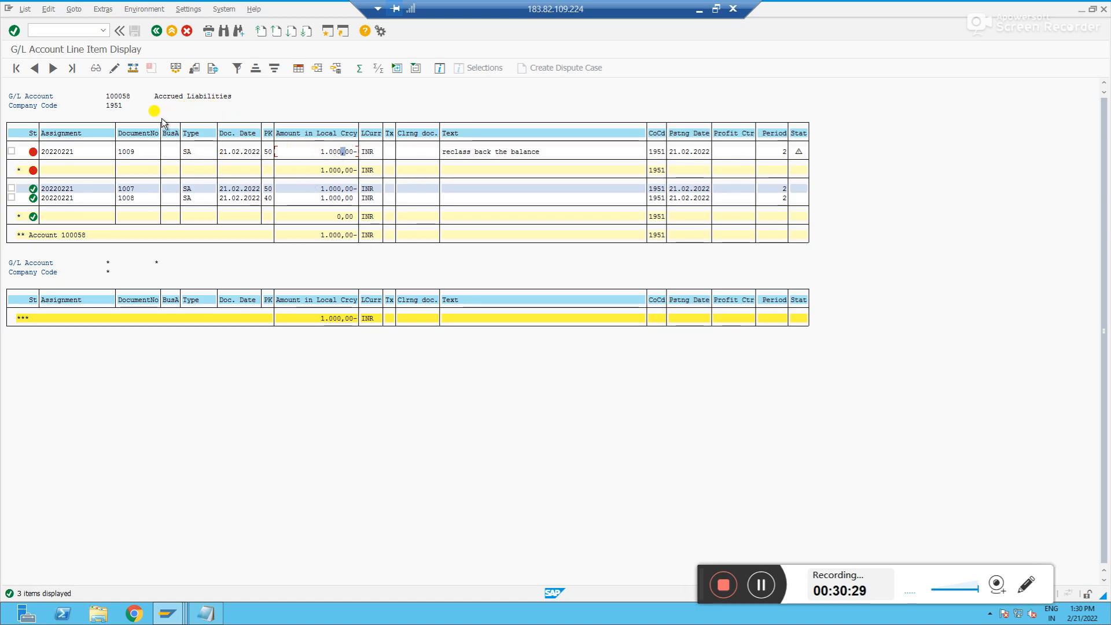
# Start a new F-02 posting with document date 21022022
pyautogui.click(69, 31)
pyautogui.write('/n')
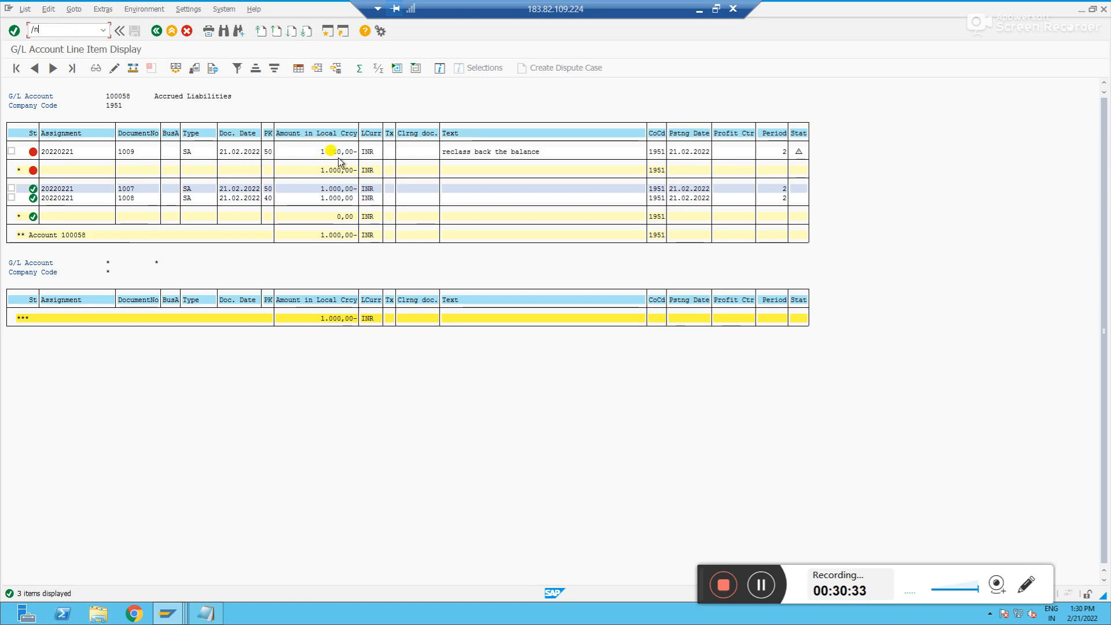
pyautogui.write('f-02')
pyautogui.press('Return')
pyautogui.write('21022022')
pyautogui.press('Tab')
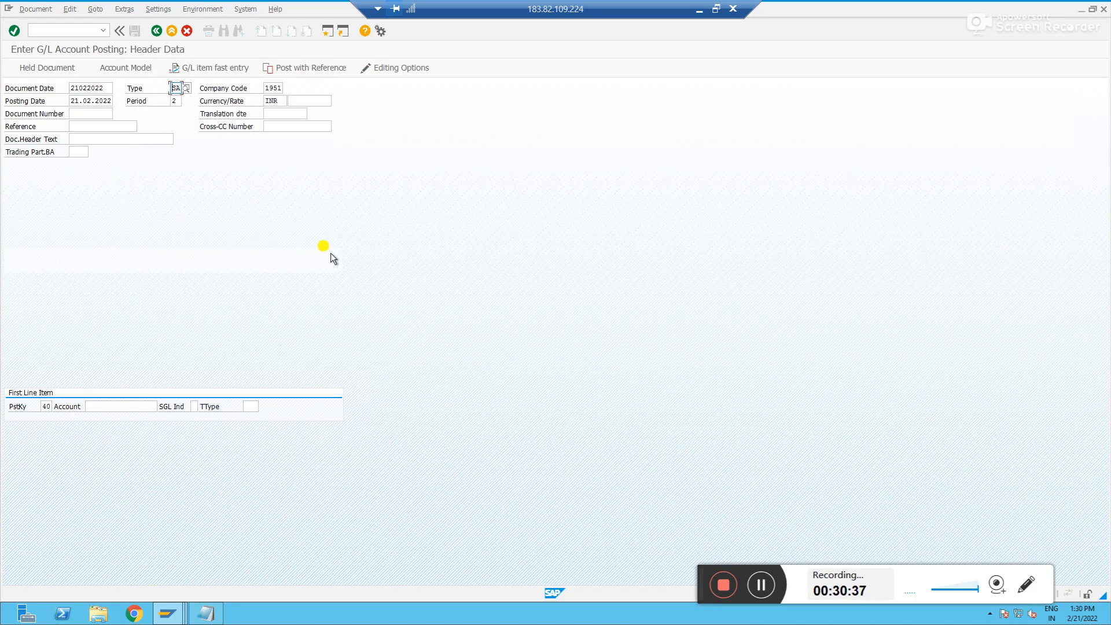
pyautogui.click(122, 407)
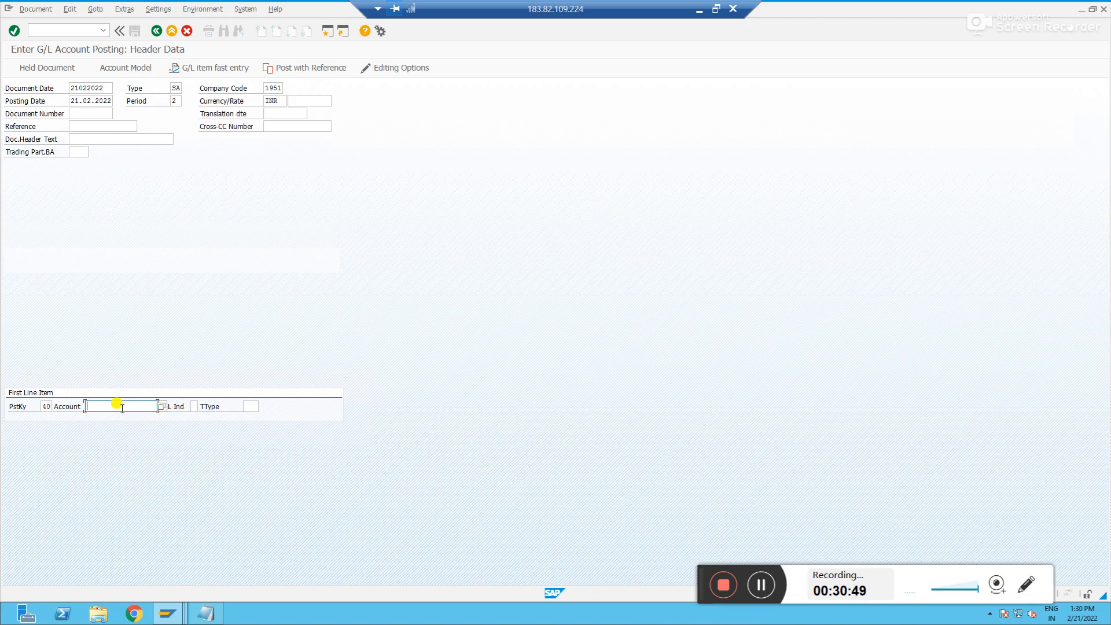
# Enter a debit line item of 1000 on account 100058 with posting key 40
pyautogui.write('100058')
pyautogui.press('Return')
pyautogui.write('1000')
pyautogui.click(123, 254)
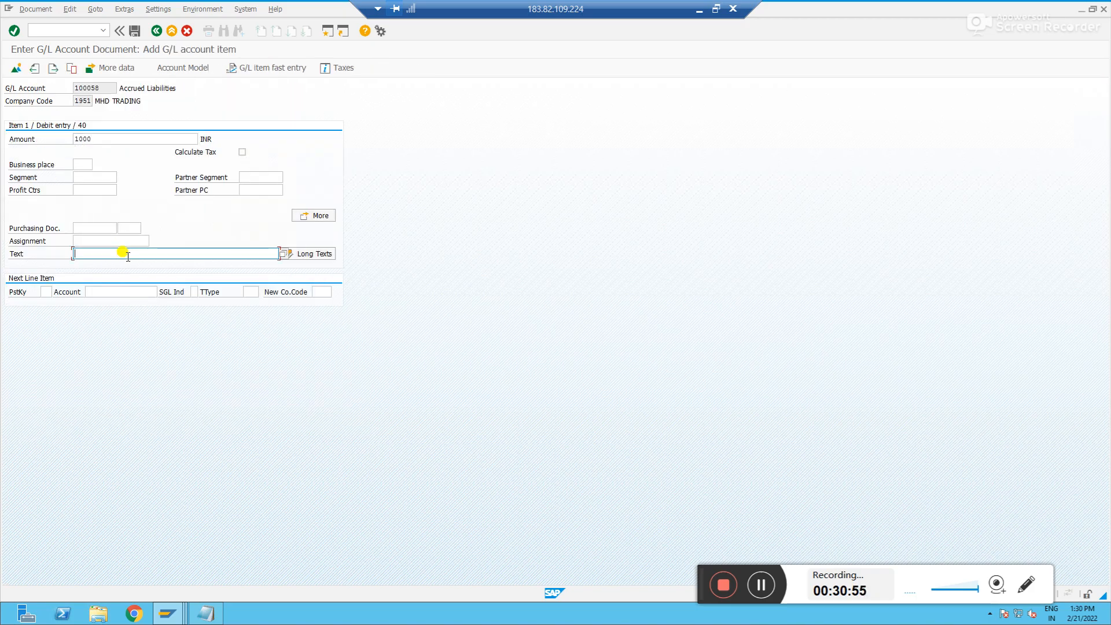
pyautogui.doubleClick(127, 256)
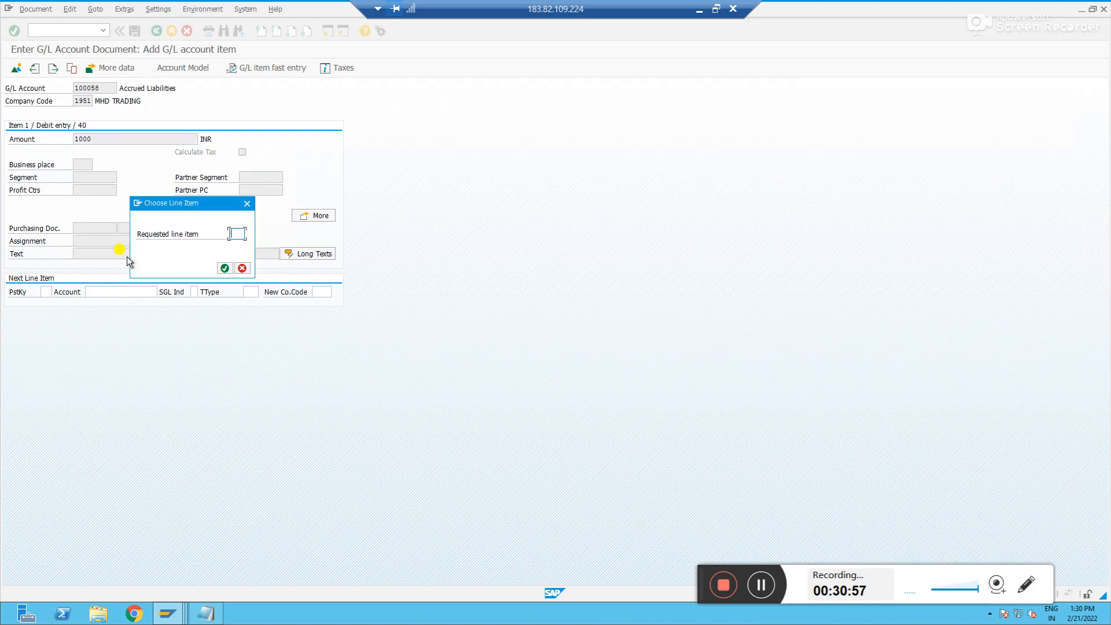
pyautogui.press('Return')
# Enter 'Release the accrual value' as the item text for account 100058
pyautogui.click(126, 255)
pyautogui.write('Release')
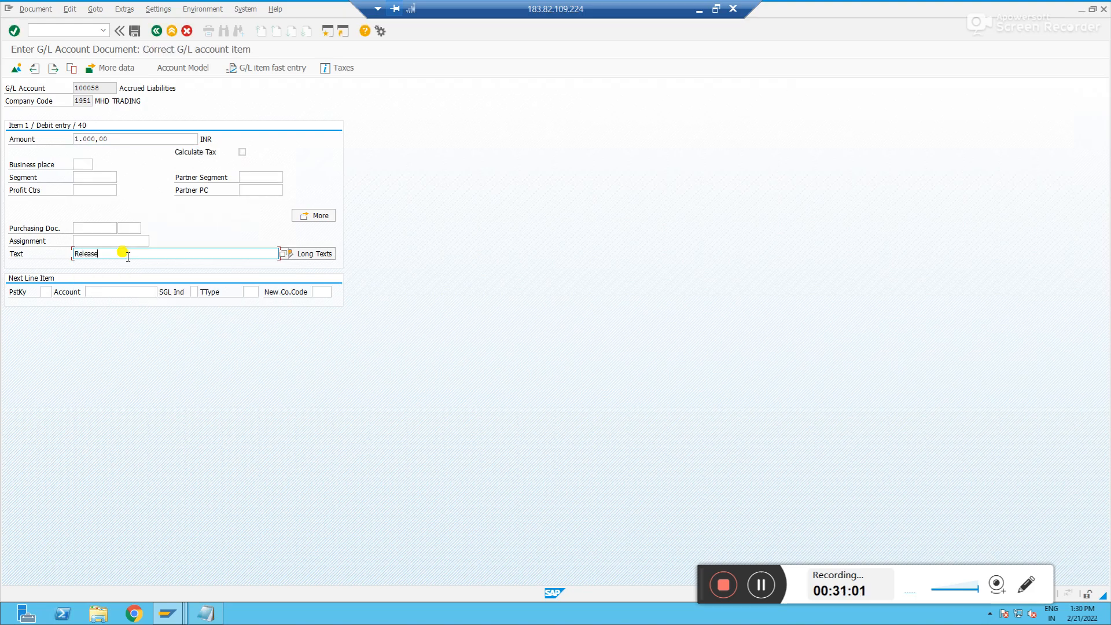
pyautogui.write(' the accrual value')
pyautogui.press('Tab')
# Add a credit line item with posting key 50 on account 100005
pyautogui.press('Tab')
pyautogui.write('50')
pyautogui.press('Tab')
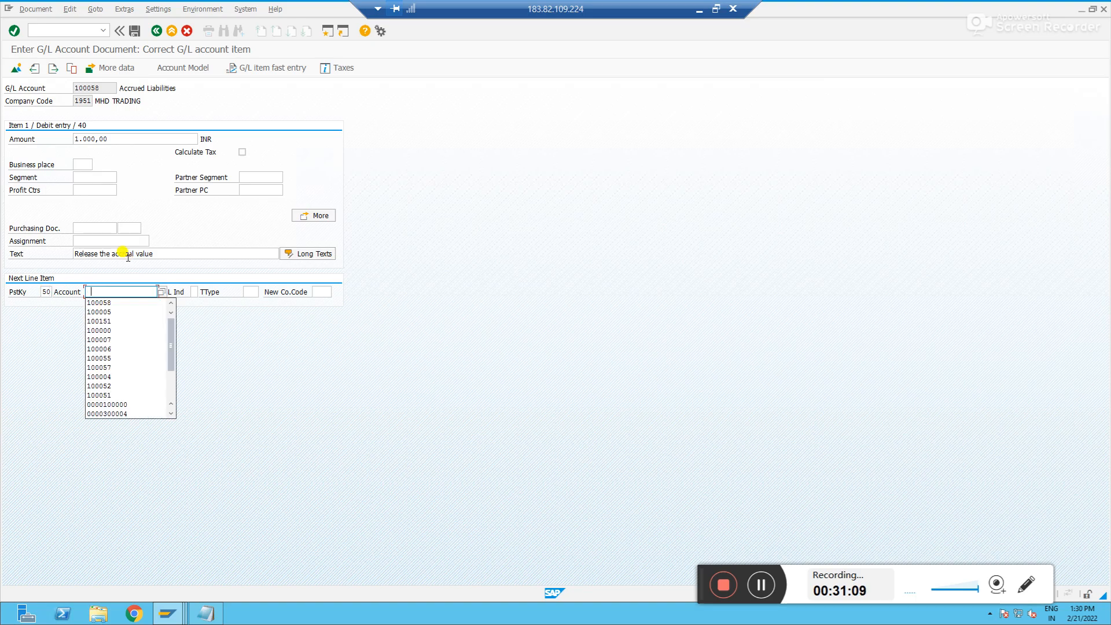
pyautogui.press('Down')
pyautogui.press('Down')
pyautogui.press('Return')
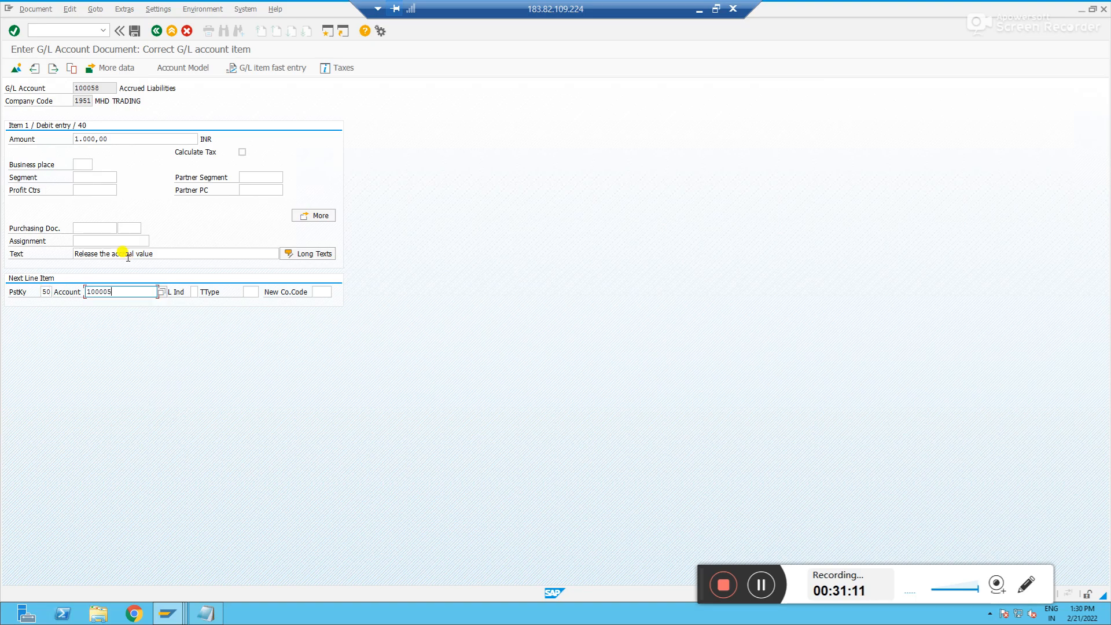
pyautogui.press('Return')
# Enter 1000 as the credit line's amount and reuse the previous item text 'Release the accrual value'
pyautogui.write('1000')
pyautogui.press('Return')
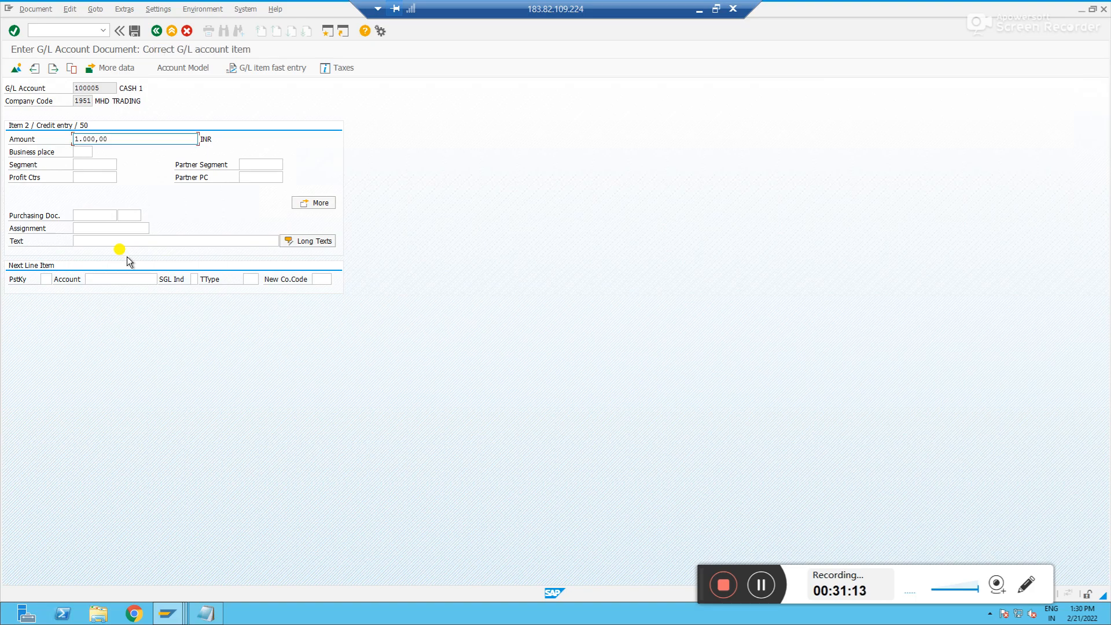
pyautogui.click(114, 242)
pyautogui.write('+')
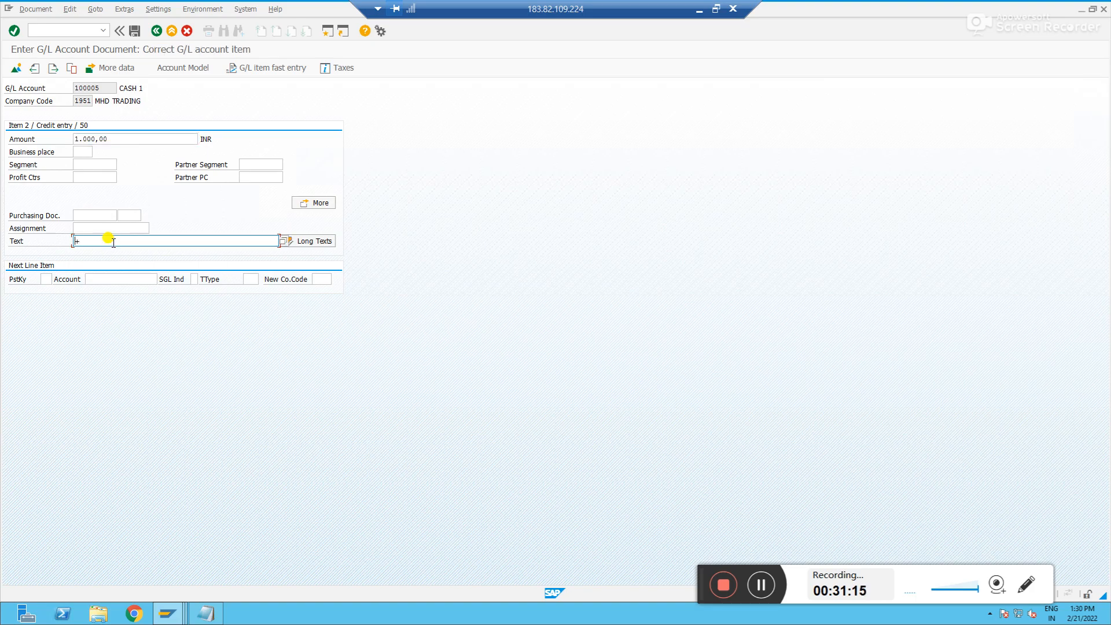
pyautogui.press('Return')
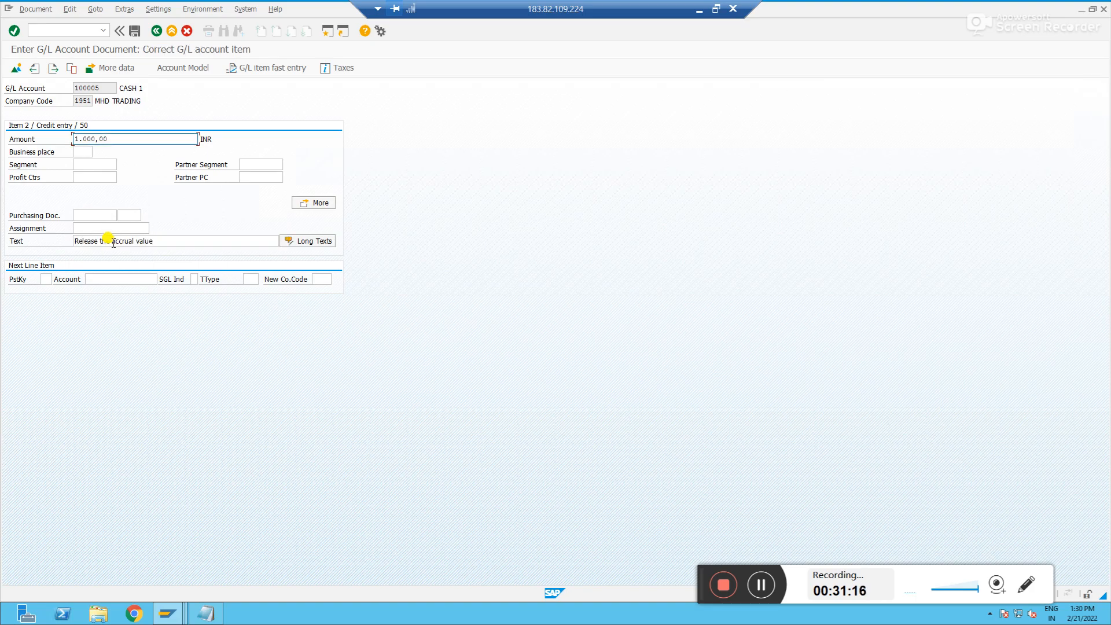
# Review the document overview and post the document
pyautogui.click(16, 68)
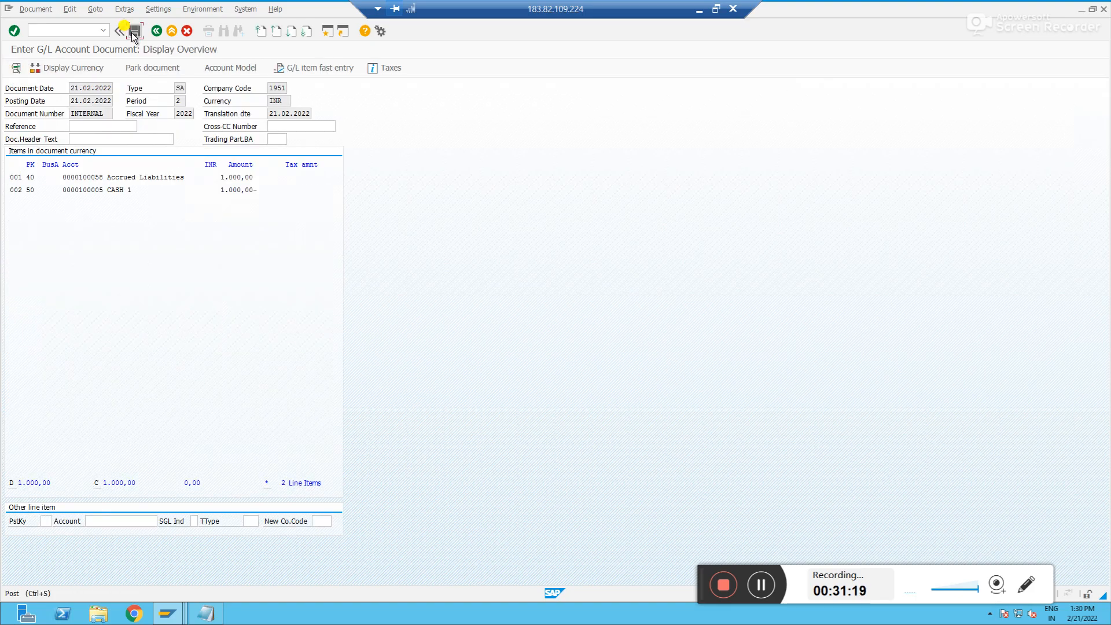
pyautogui.hotkey('ctrl', 's')
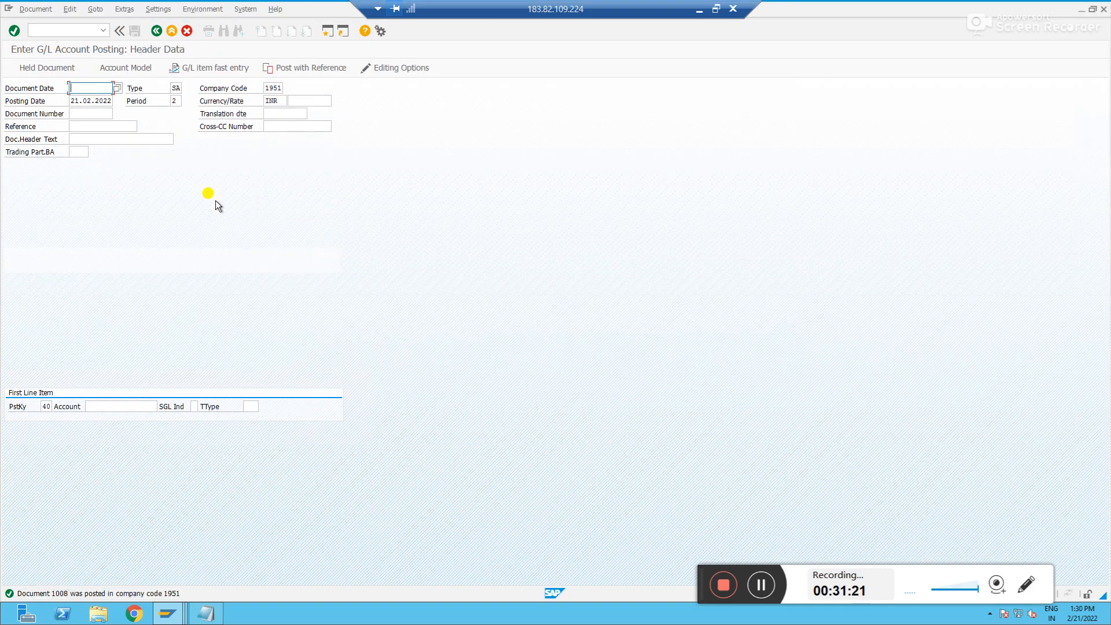
# Run FBL3N to display the line items of account 100058 in company code 1951
pyautogui.hotkey('ctrl', '/')
pyautogui.write('/nfbl3n')
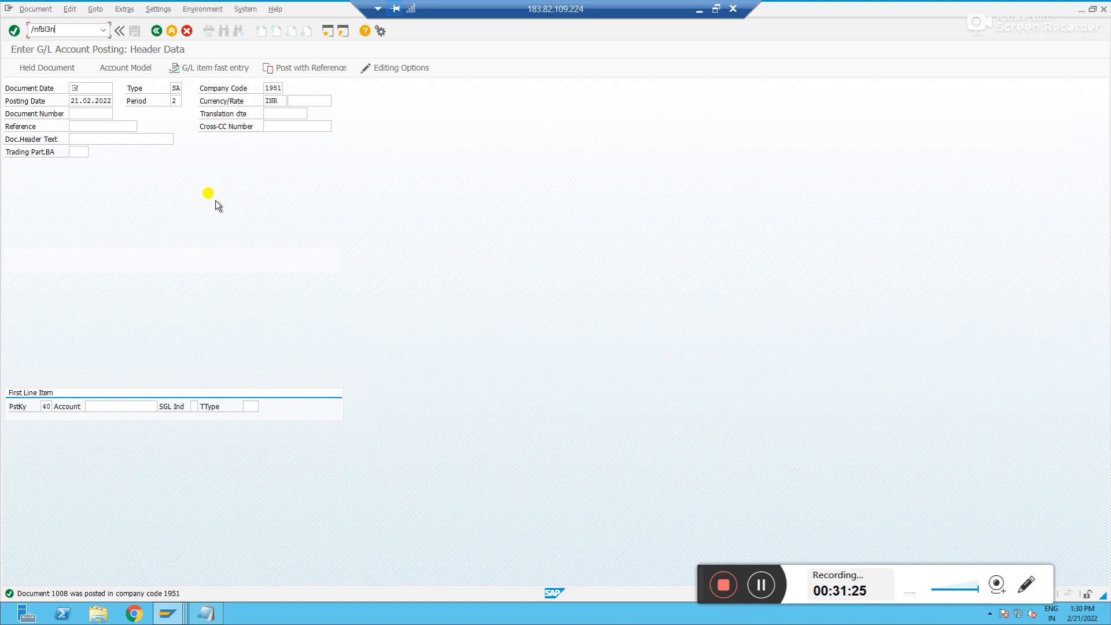
pyautogui.press('Return')
pyautogui.click(16, 68)
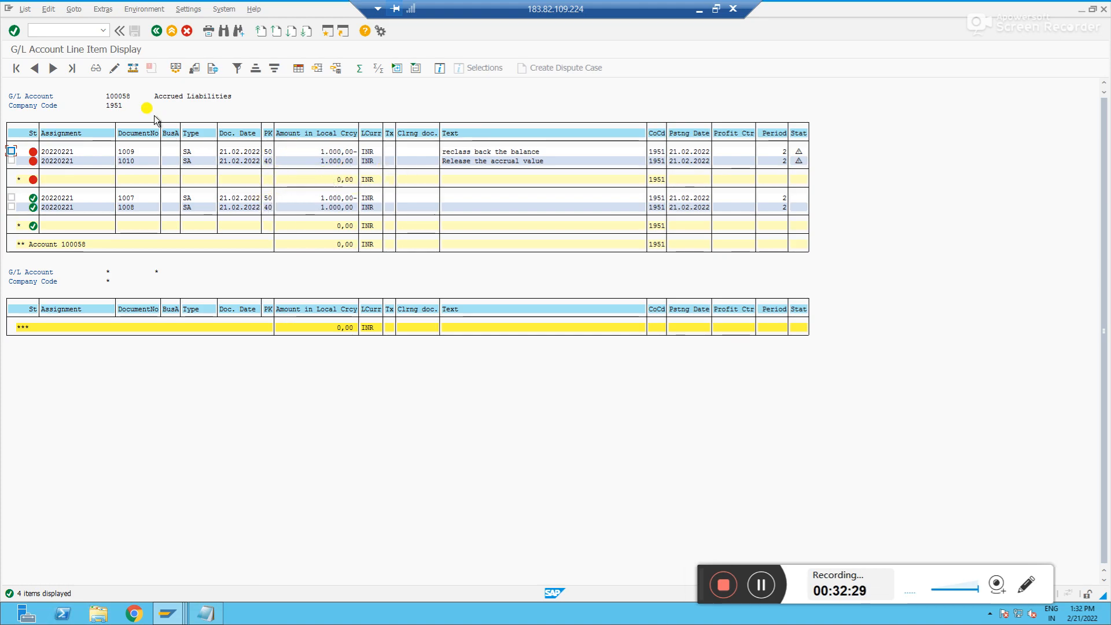
# Try to process the open items of account 100058 in company code 1951 with F-03
pyautogui.click(74, 30)
pyautogui.write('/nf')
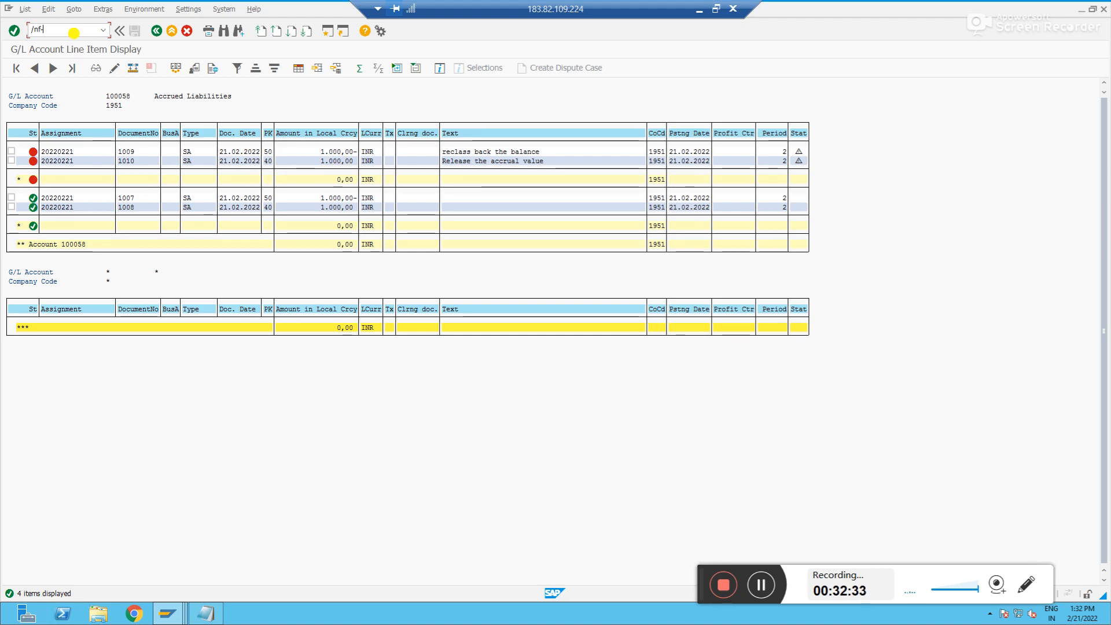
pyautogui.write('-03')
pyautogui.press('Return')
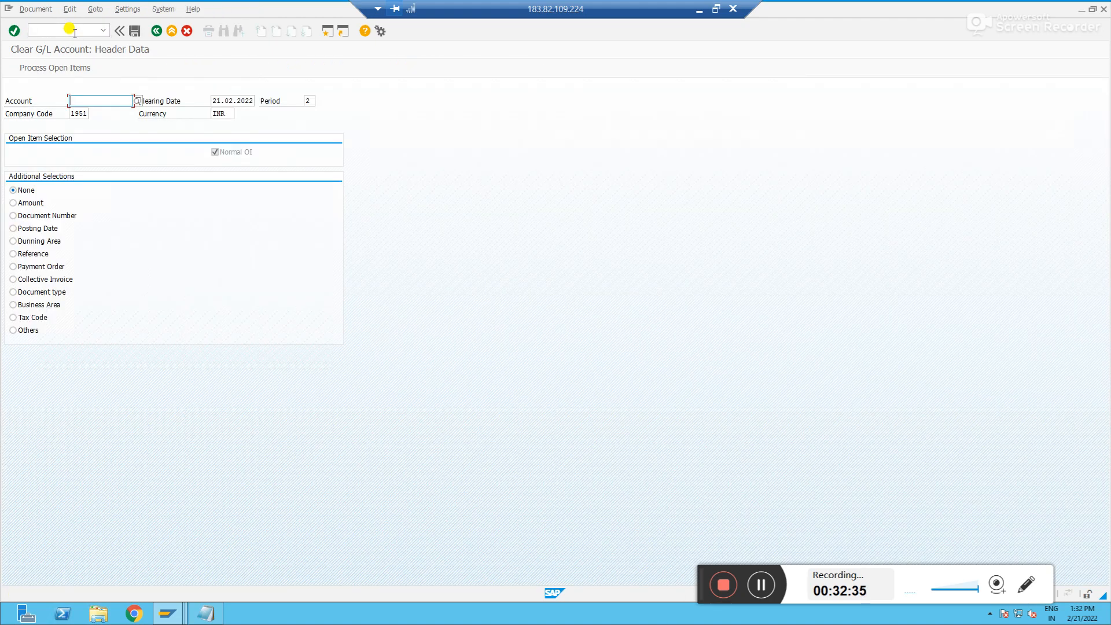
pyautogui.write('1000')
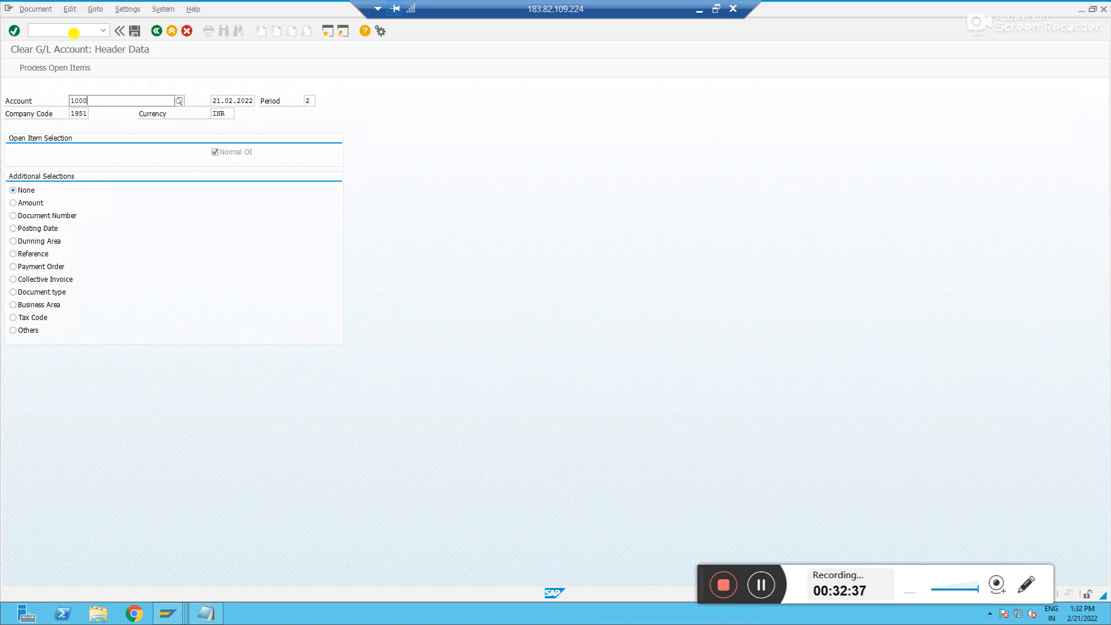
pyautogui.write('58')
pyautogui.press('Return')
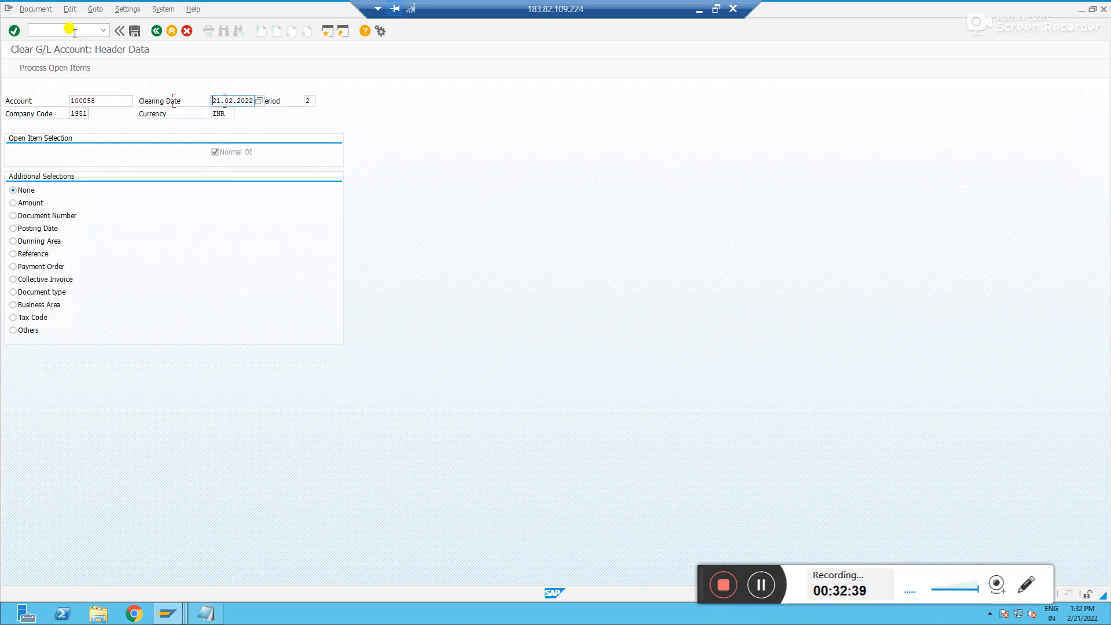
pyautogui.click(104, 101)
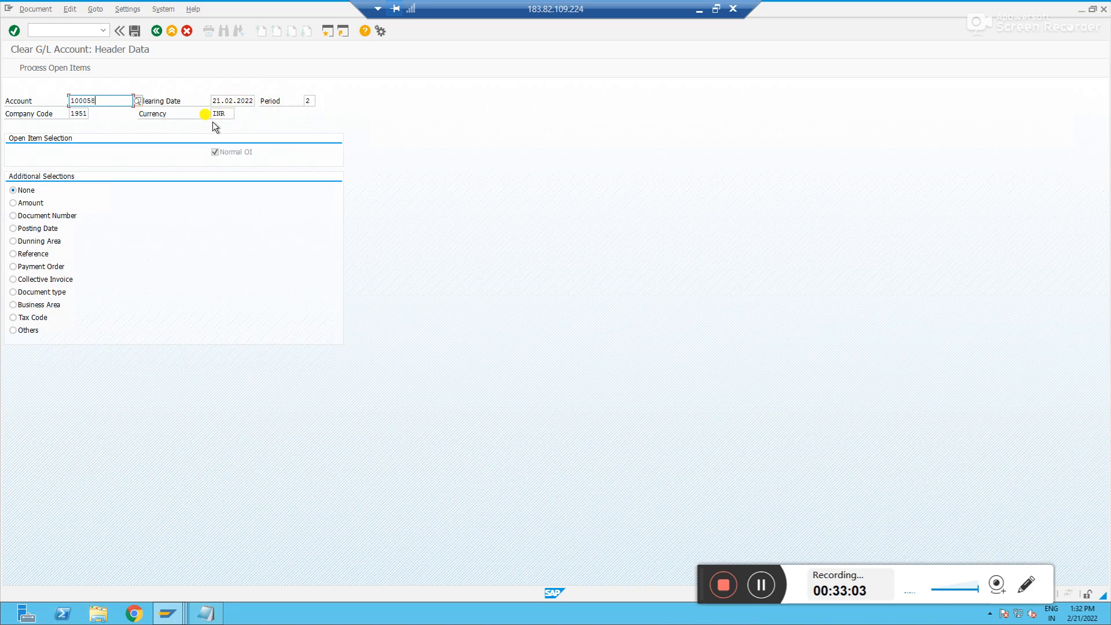
pyautogui.click(54, 68)
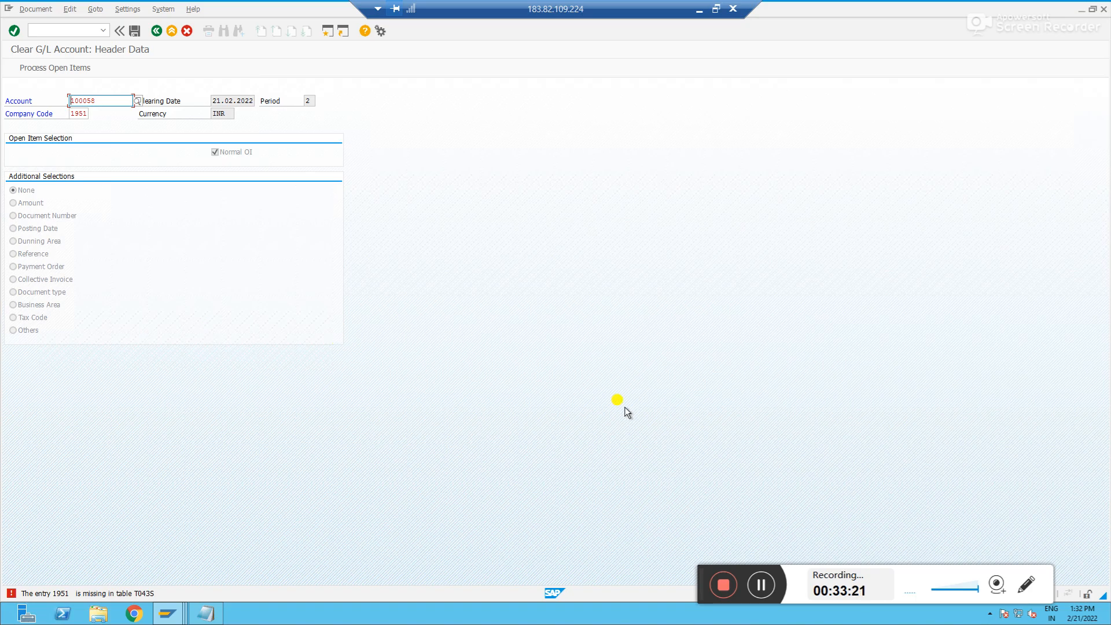
# Open SPRO and navigate the IMG to Define Tolerance Groups for G/L Accounts under Open Item Clearing, Clearing Differences
pyautogui.click(761, 584)
pyautogui.click(761, 584)
pyautogui.click(56, 29)
pyautogui.write('/n')
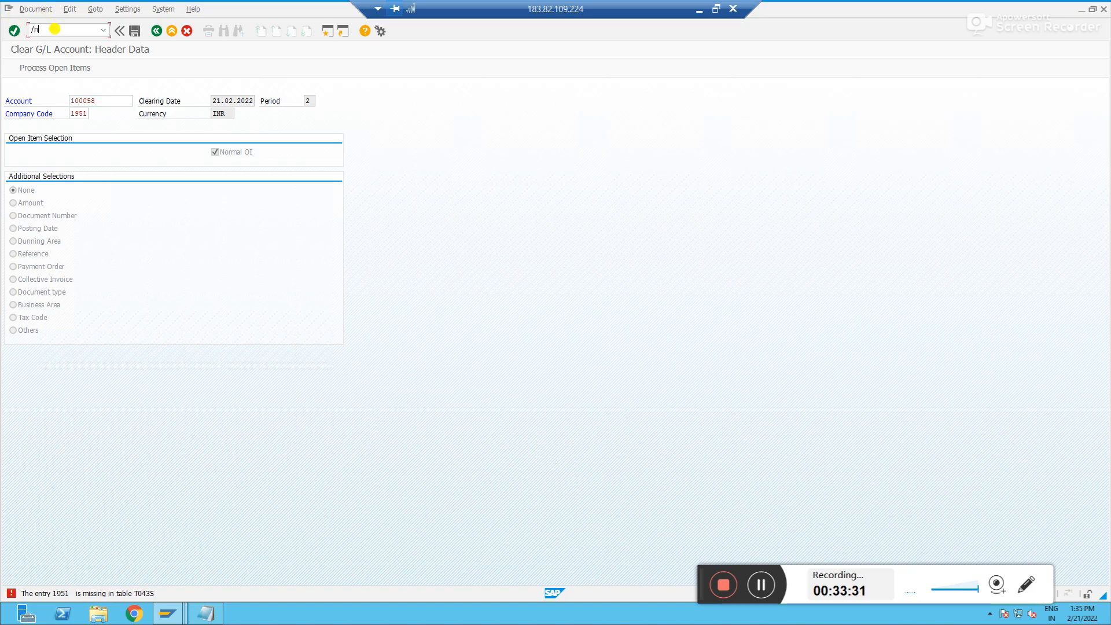
pyautogui.write('spro')
pyautogui.press('Return')
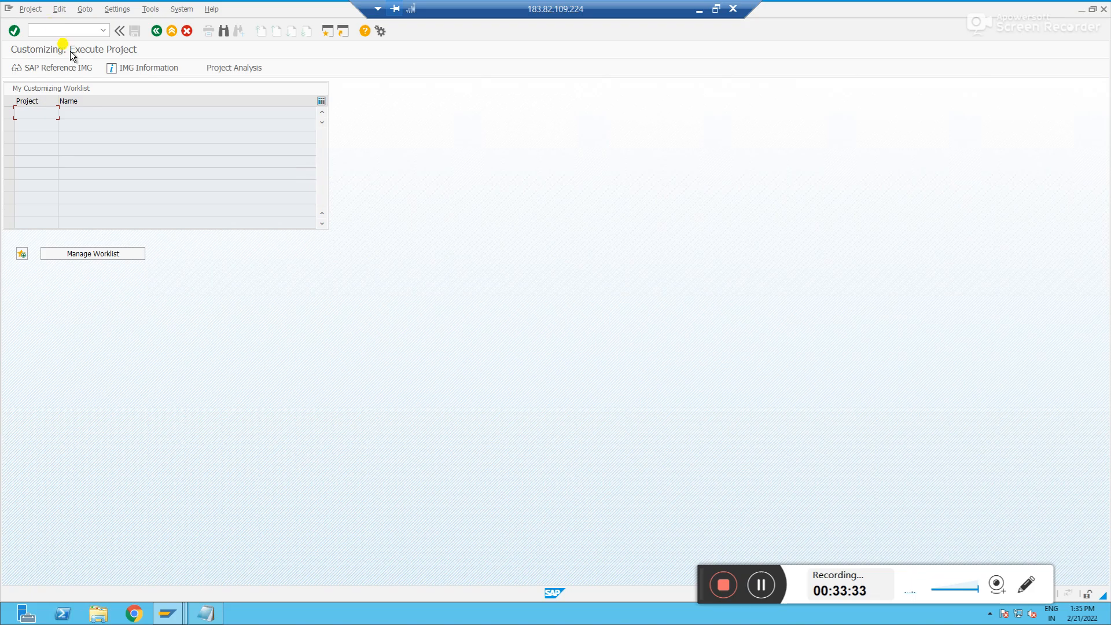
pyautogui.click(72, 68)
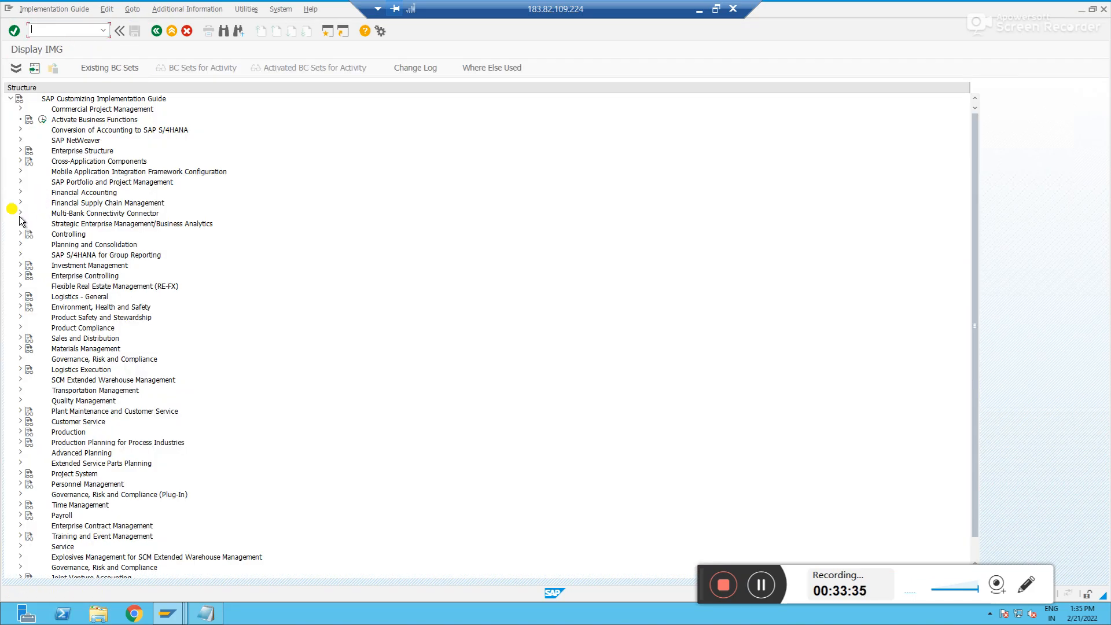
pyautogui.click(20, 192)
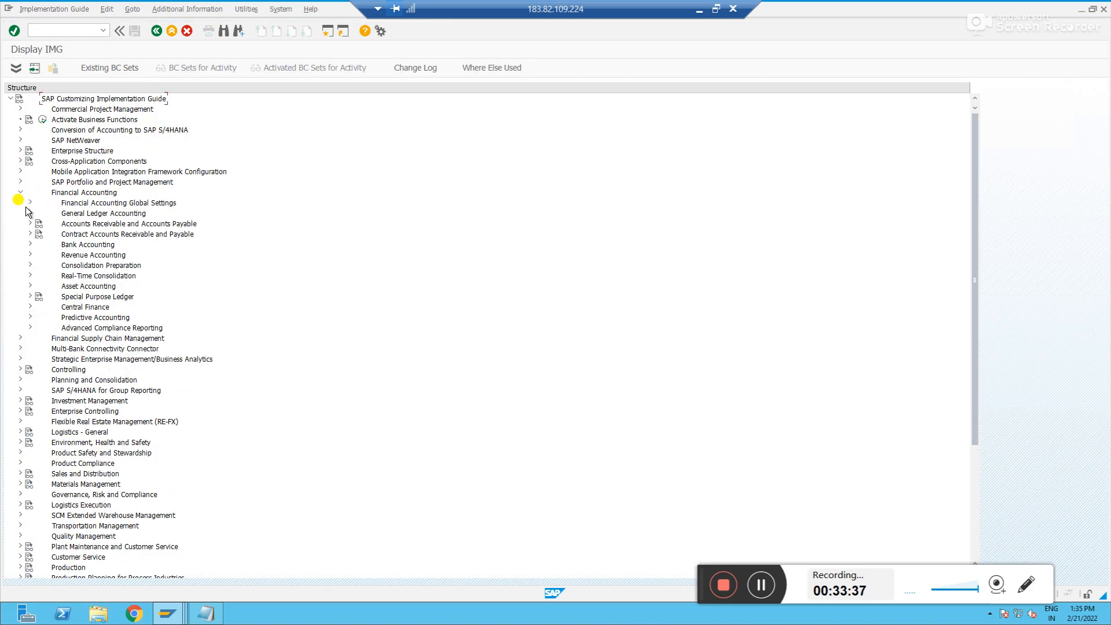
pyautogui.click(29, 214)
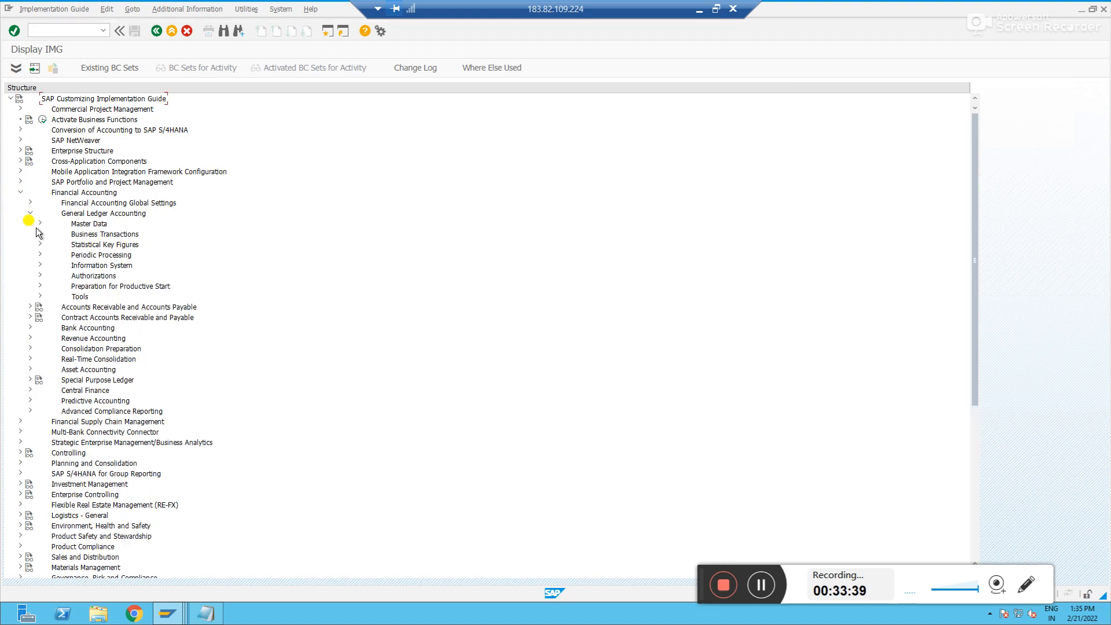
pyautogui.click(40, 233)
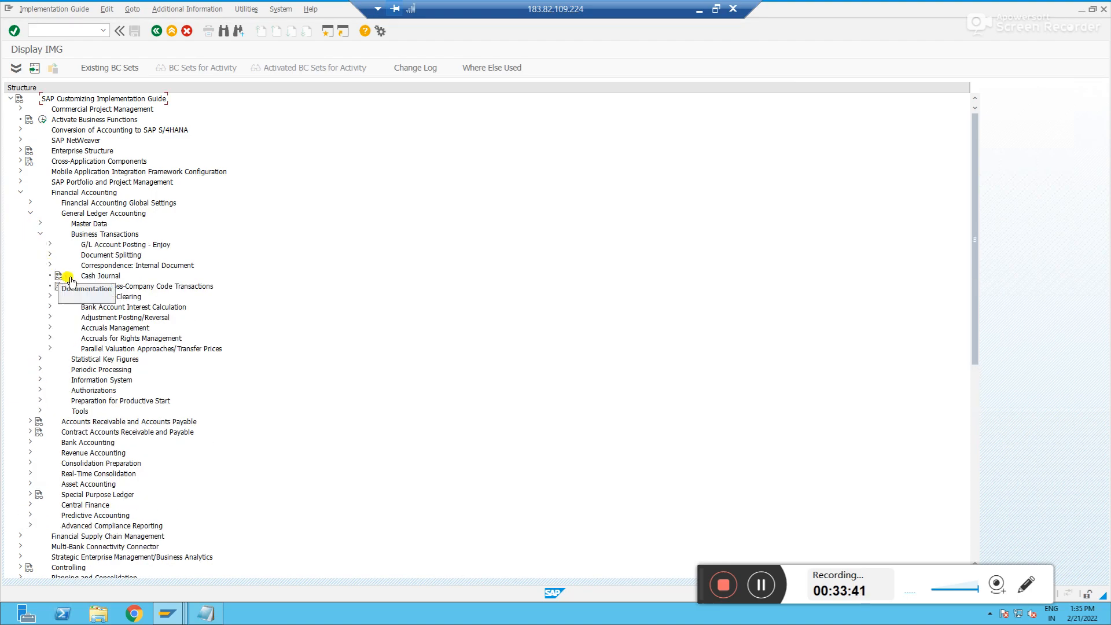
pyautogui.click(50, 296)
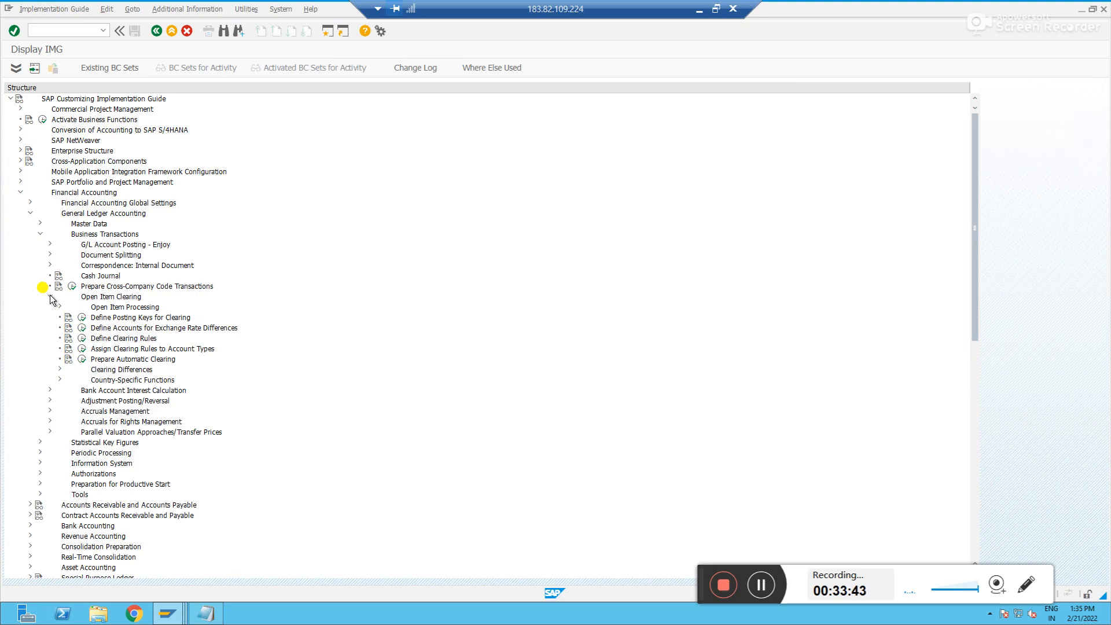
pyautogui.click(59, 369)
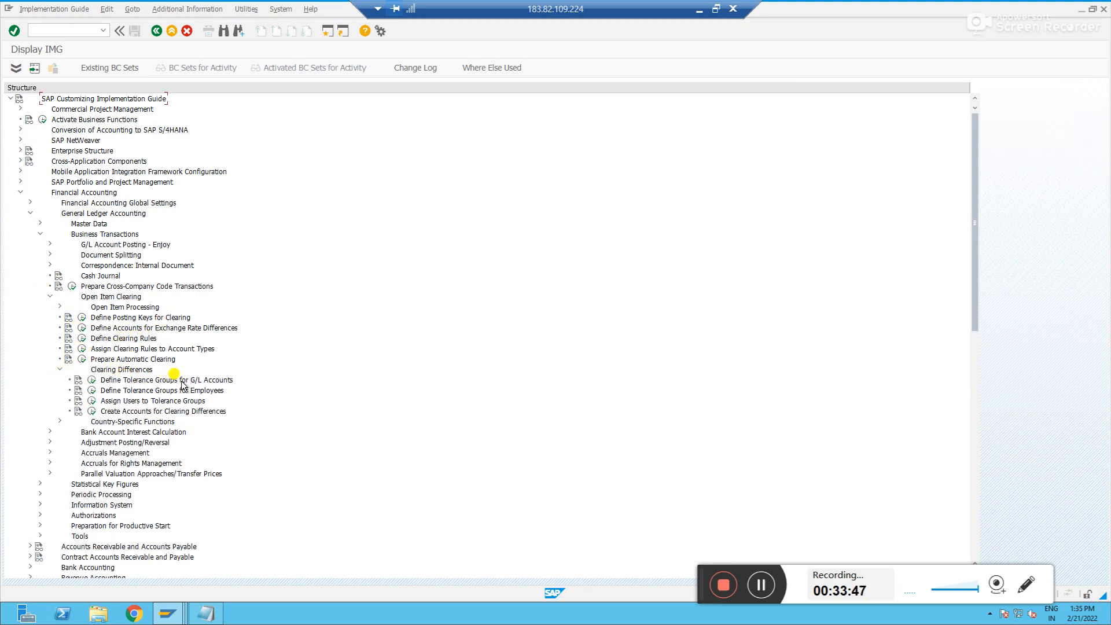
pyautogui.click(91, 381)
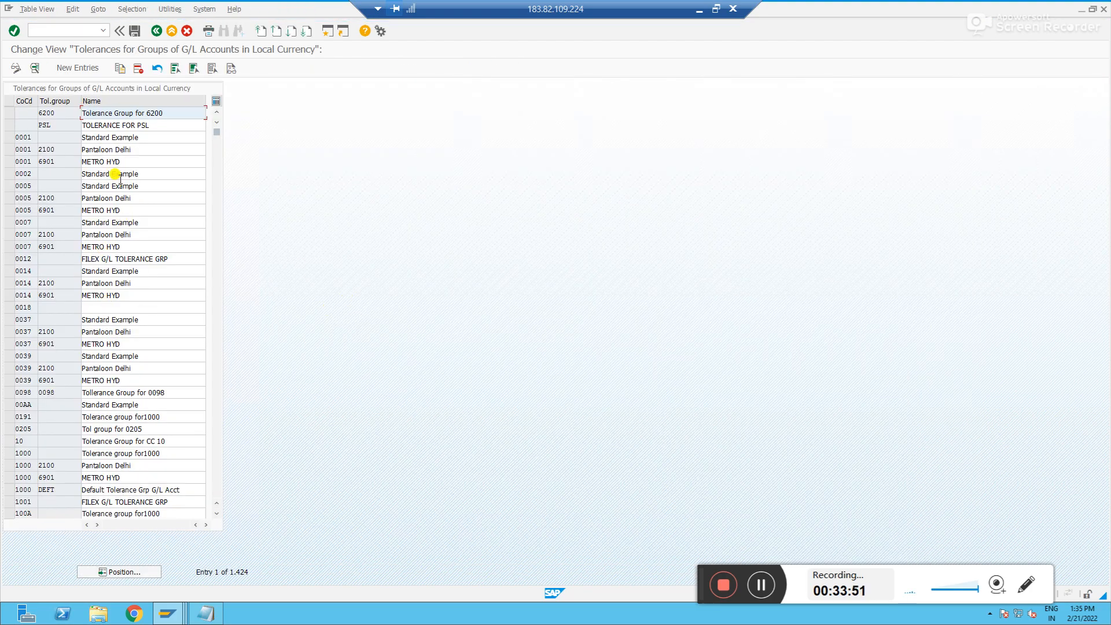
# Position the list at company code 1950 and create a new tolerance entry for company code 1951 named 'GL Clearing group'
pyautogui.click(149, 570)
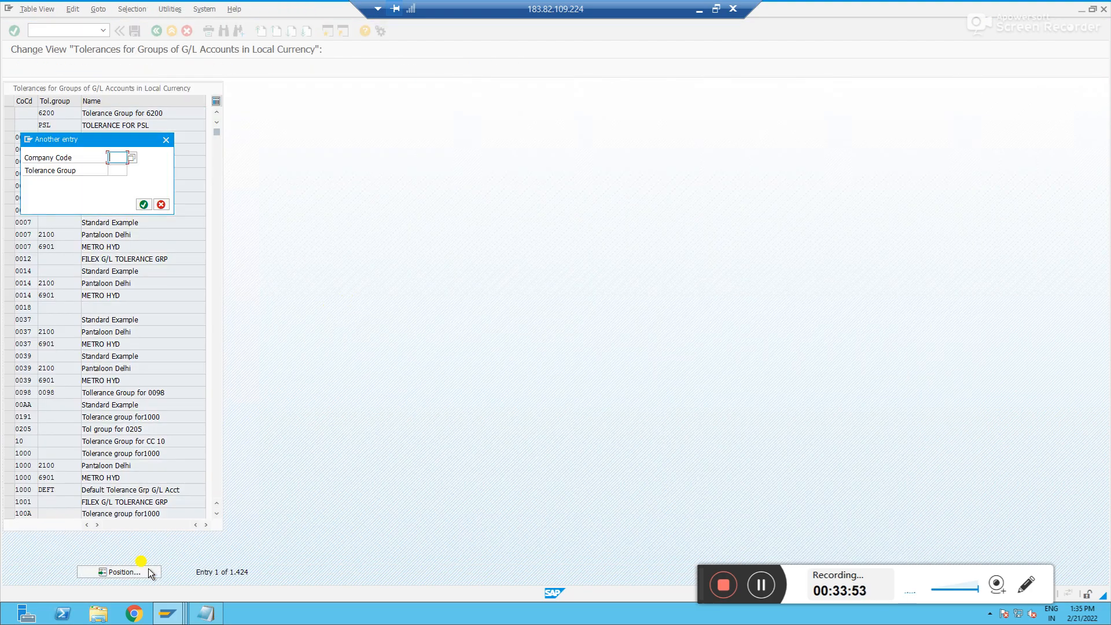
pyautogui.write('1950')
pyautogui.press('Return')
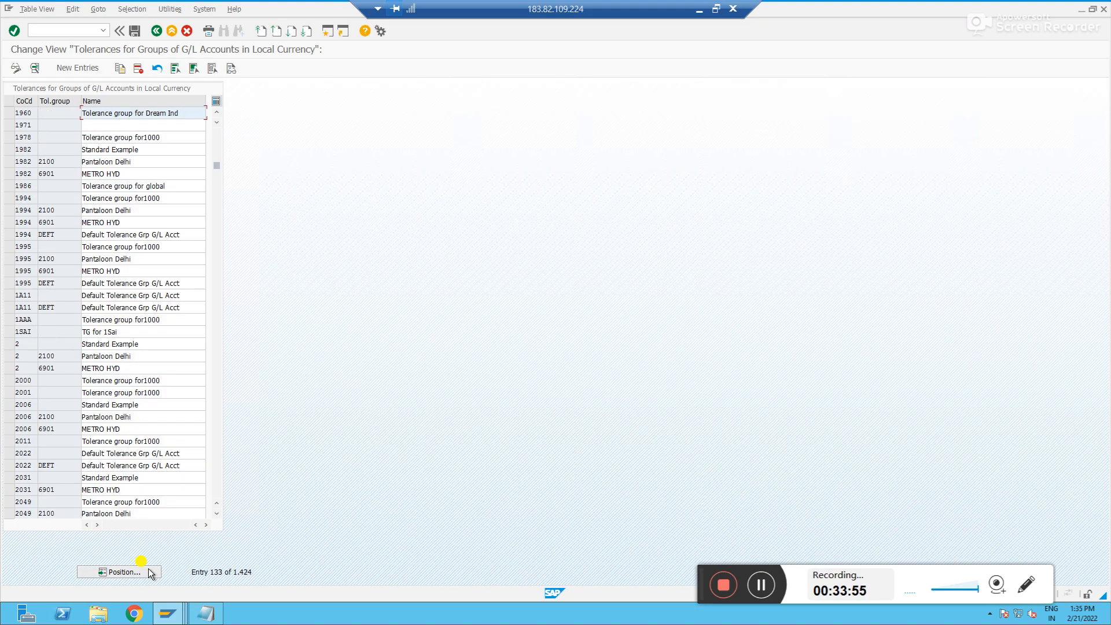
pyautogui.click(89, 69)
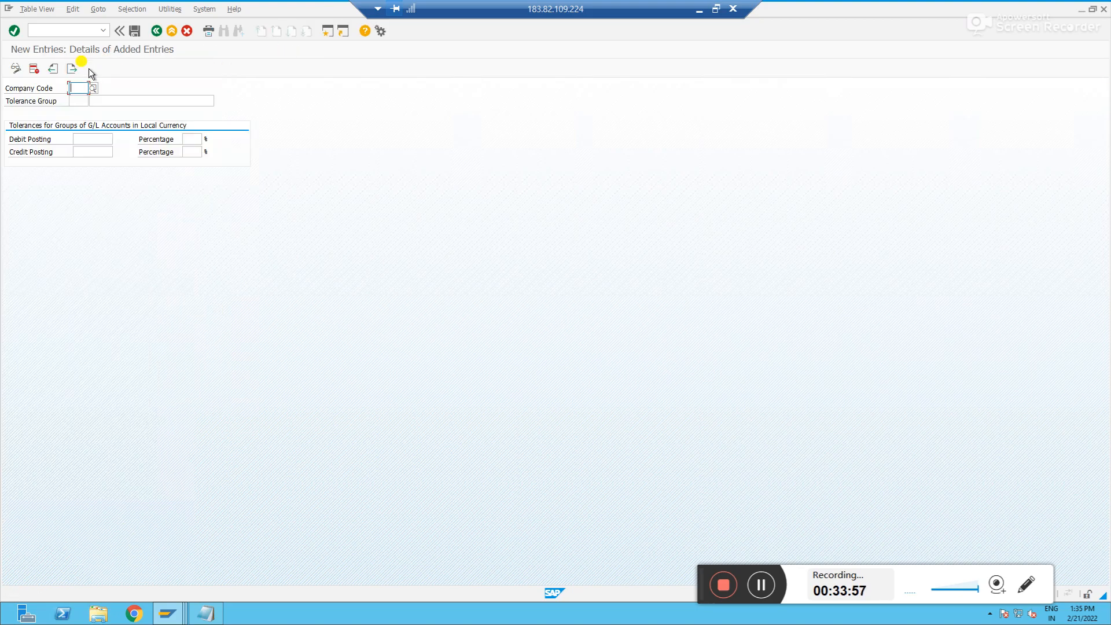
pyautogui.write('1951')
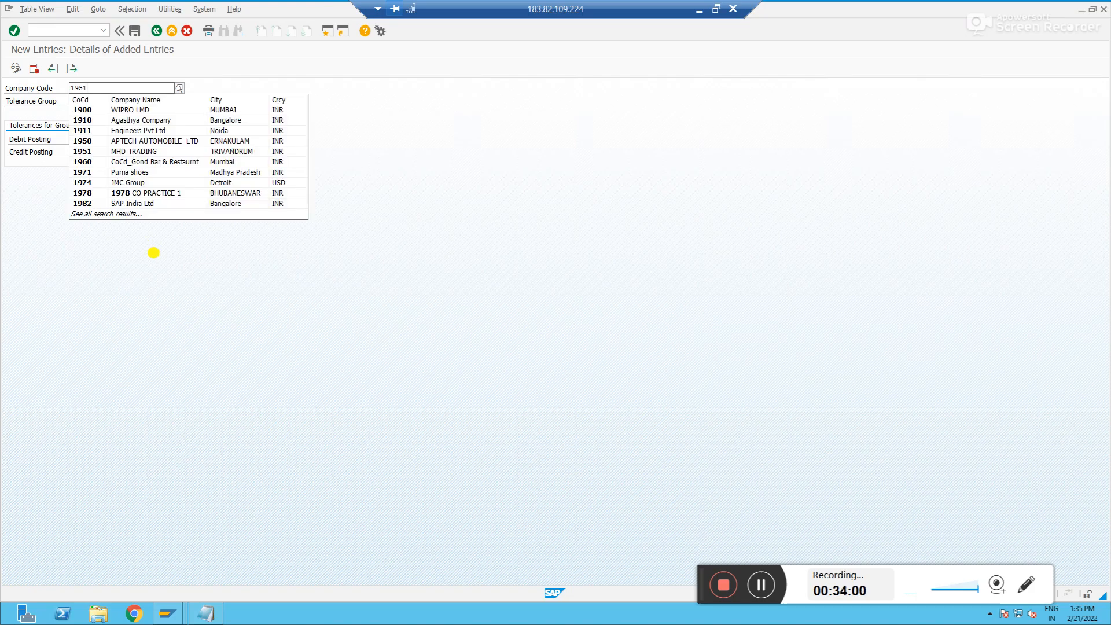
pyautogui.press('Tab')
pyautogui.press('Tab')
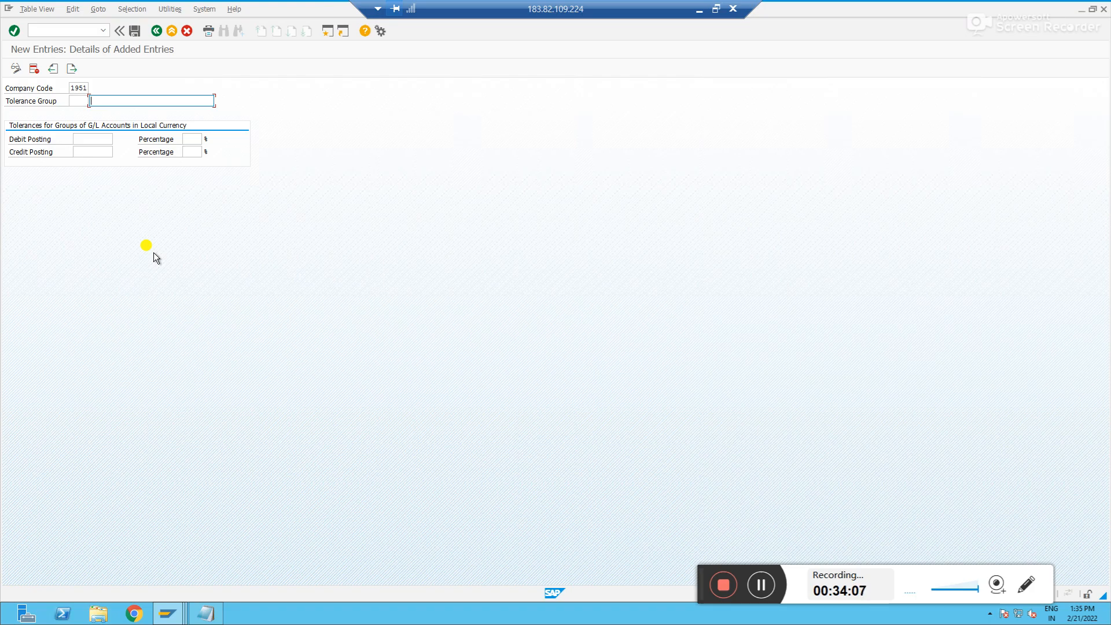
pyautogui.write('GL Clearing group')
pyautogui.press('Tab')
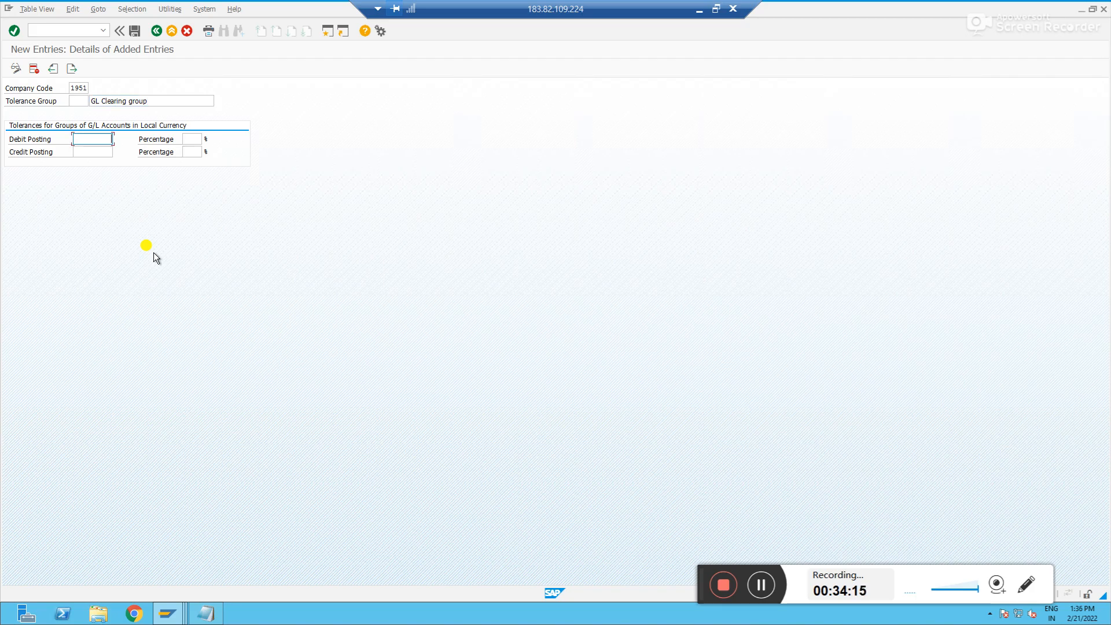
# Set debit and credit posting tolerances to 100 INR and 2 percent each, then save the entry
pyautogui.write('100')
pyautogui.press('Tab')
pyautogui.write('2')
pyautogui.press('Tab')
pyautogui.write('100')
pyautogui.press('Tab')
pyautogui.write('2')
pyautogui.press('Return')
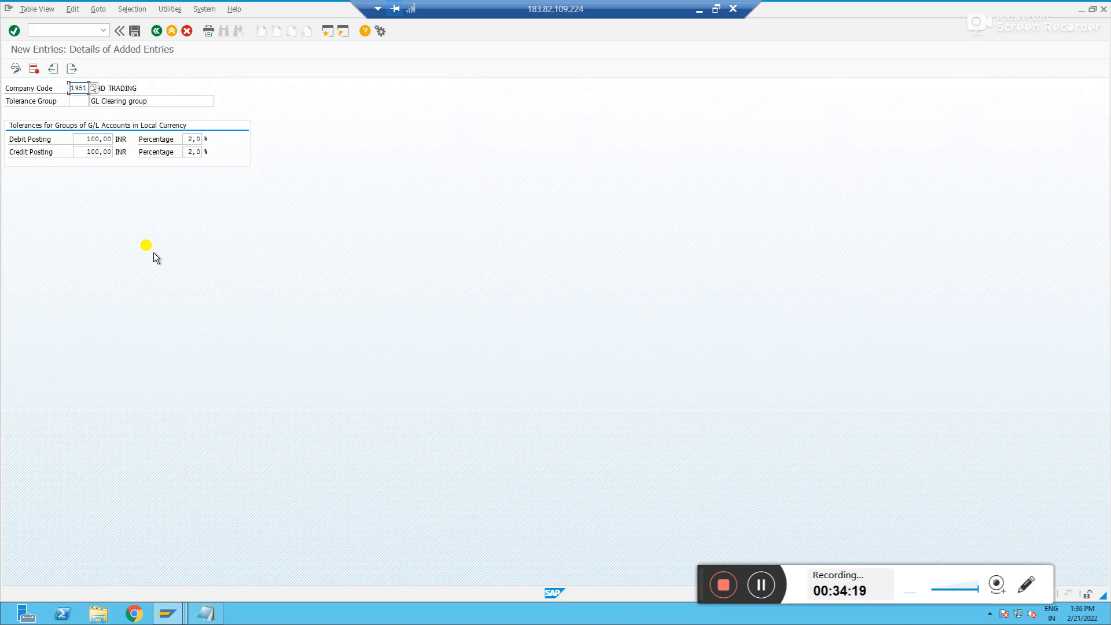
pyautogui.hotkey('ctrl', 's')
pyautogui.click(126, 192)
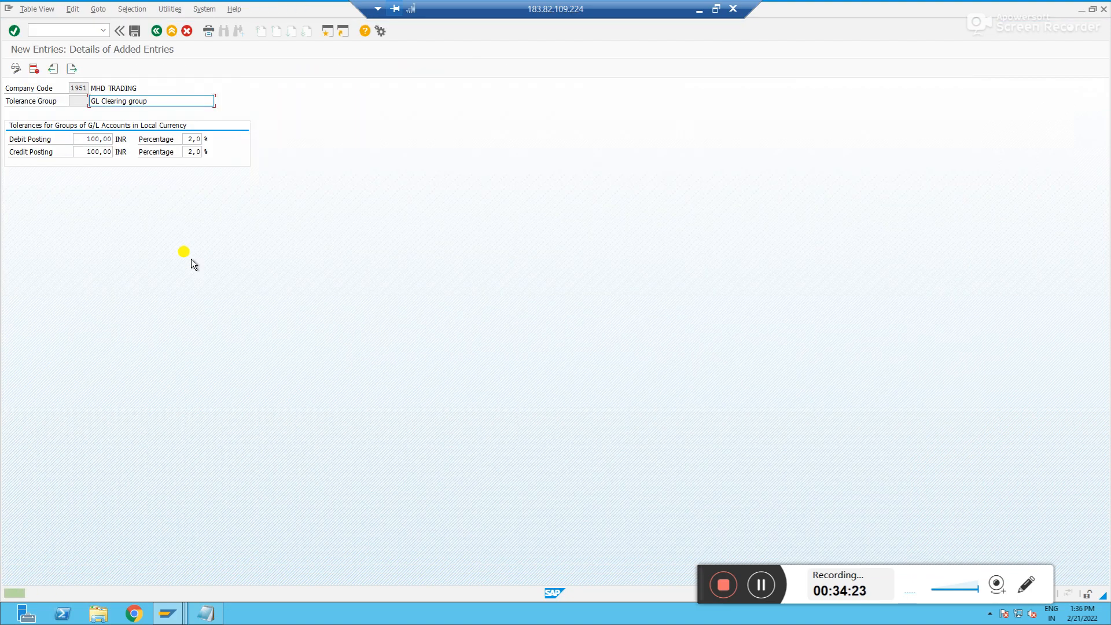
# In the G/L account window, open F-03 and process the open items of account 100058 in company code 1951
pyautogui.hotkey('alt', 'Tab')
pyautogui.hotkey('alt', 'Tab')
pyautogui.hotkey('alt', 'Tab')
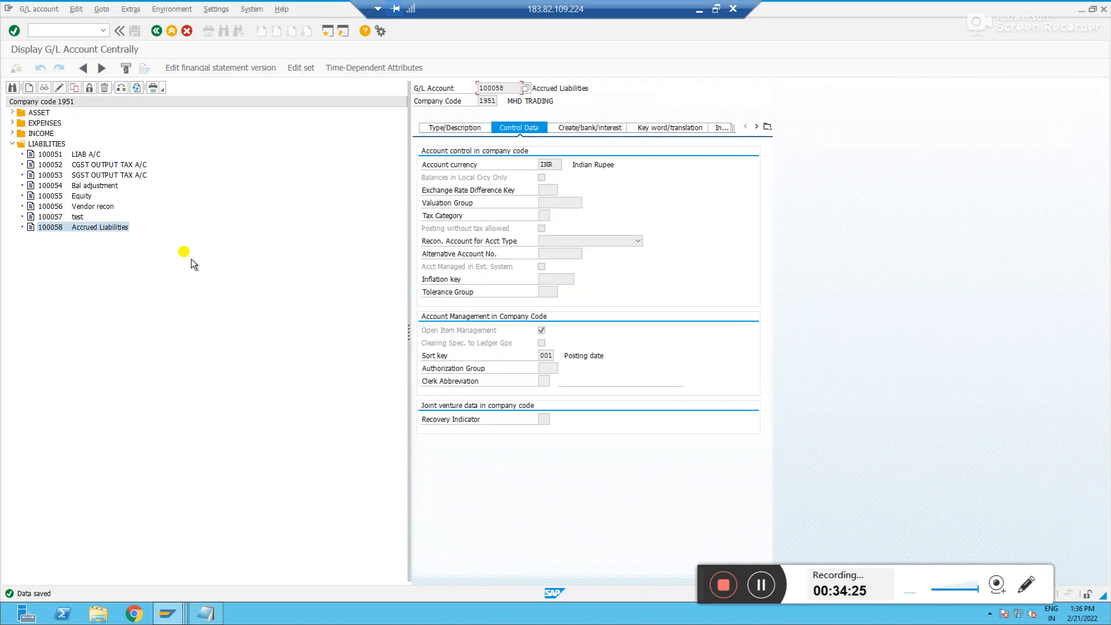
pyautogui.click(67, 29)
pyautogui.write('/nf-03')
pyautogui.press('Return')
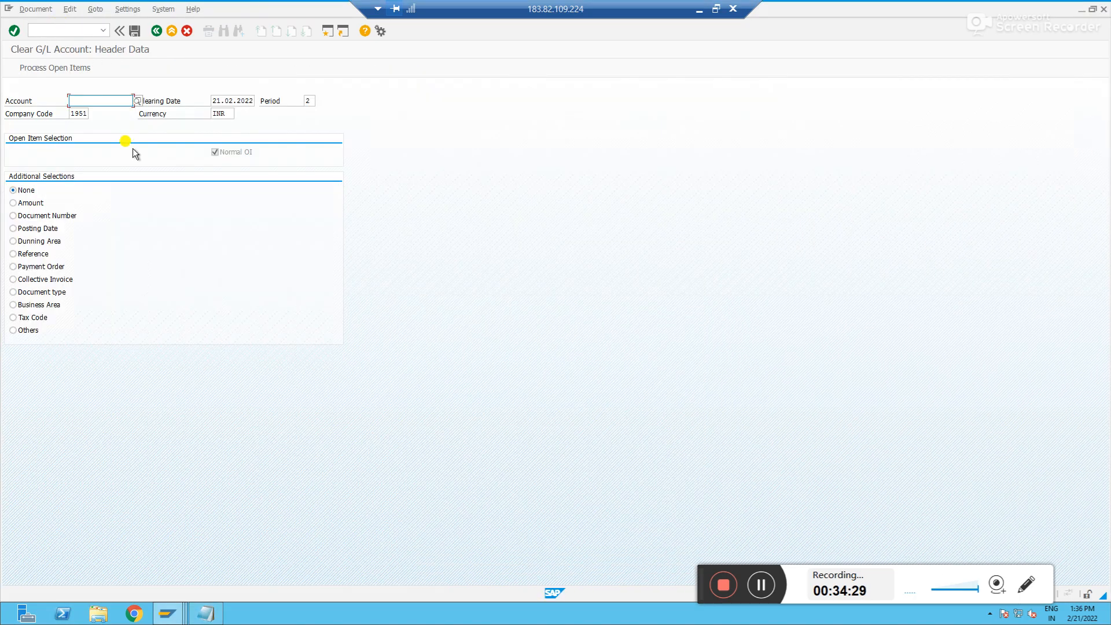
pyautogui.press('Down')
pyautogui.press('Return')
pyautogui.press('Return')
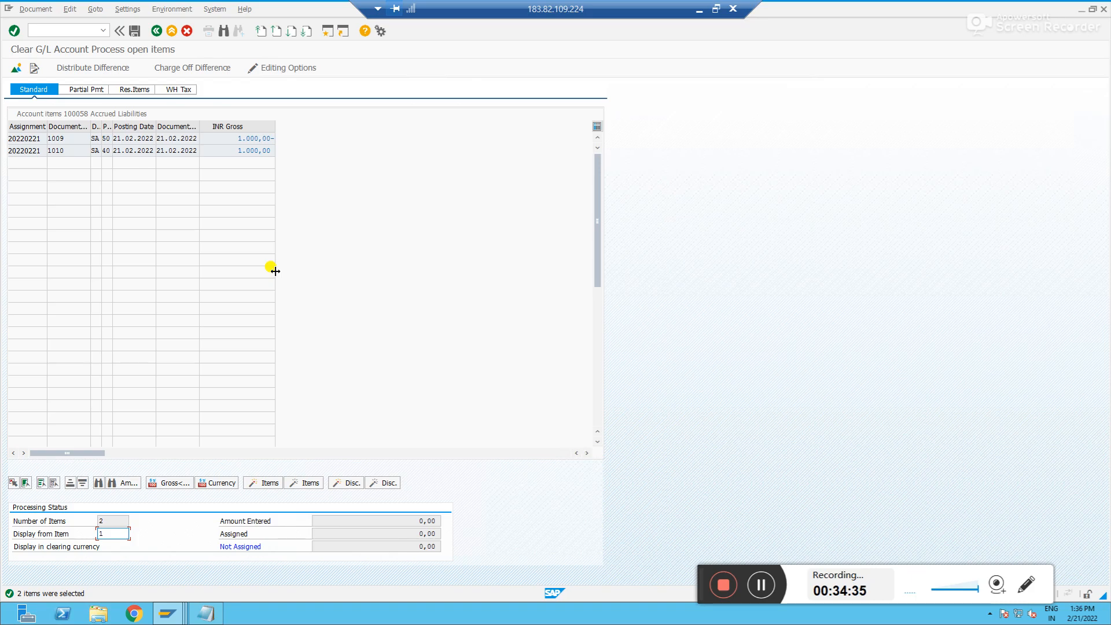
# Run FBL3N to display the open line items of account 100058 in company code 1951
pyautogui.hotkey('alt', 'Tab')
pyautogui.hotkey('alt', 'Tab')
pyautogui.hotkey('alt', 'Tab')
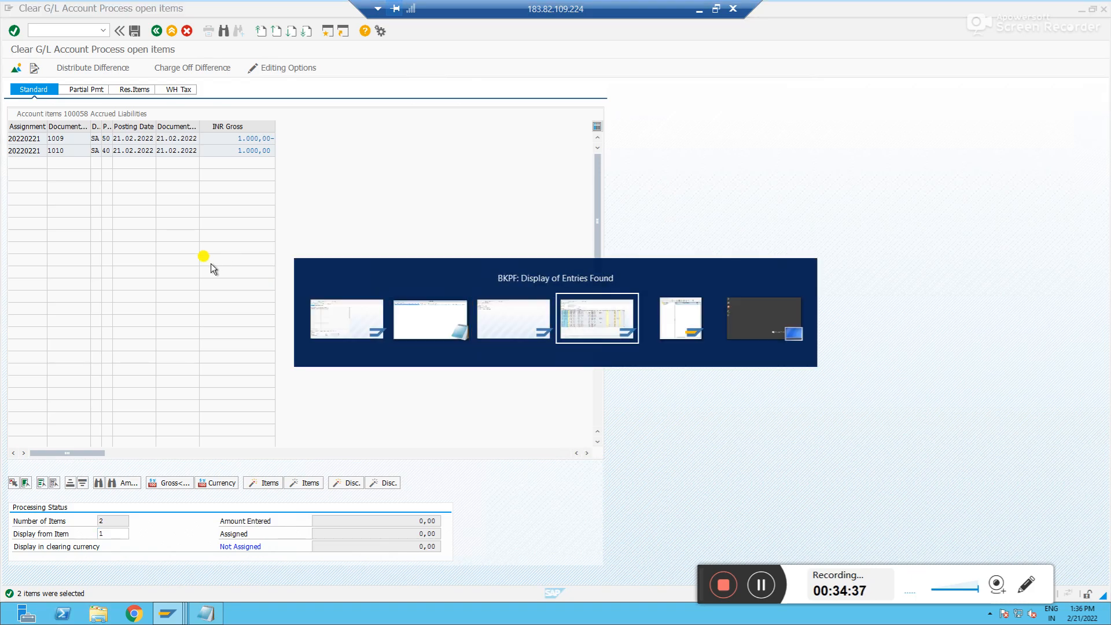
pyautogui.write('/n')
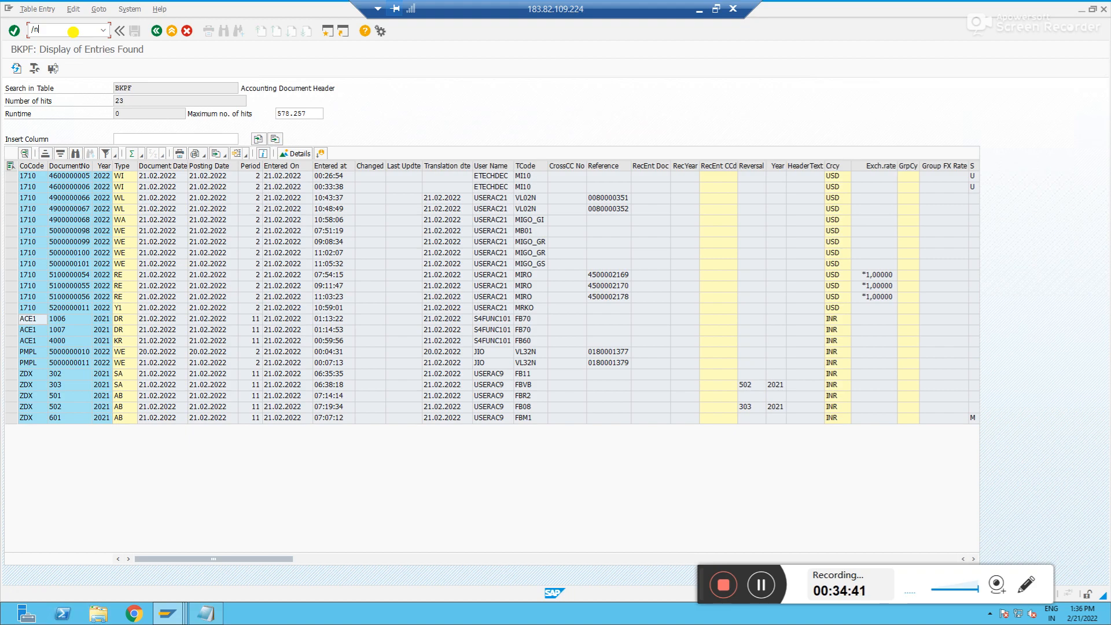
pyautogui.write('fbl3n')
pyautogui.press('Return')
pyautogui.click(16, 69)
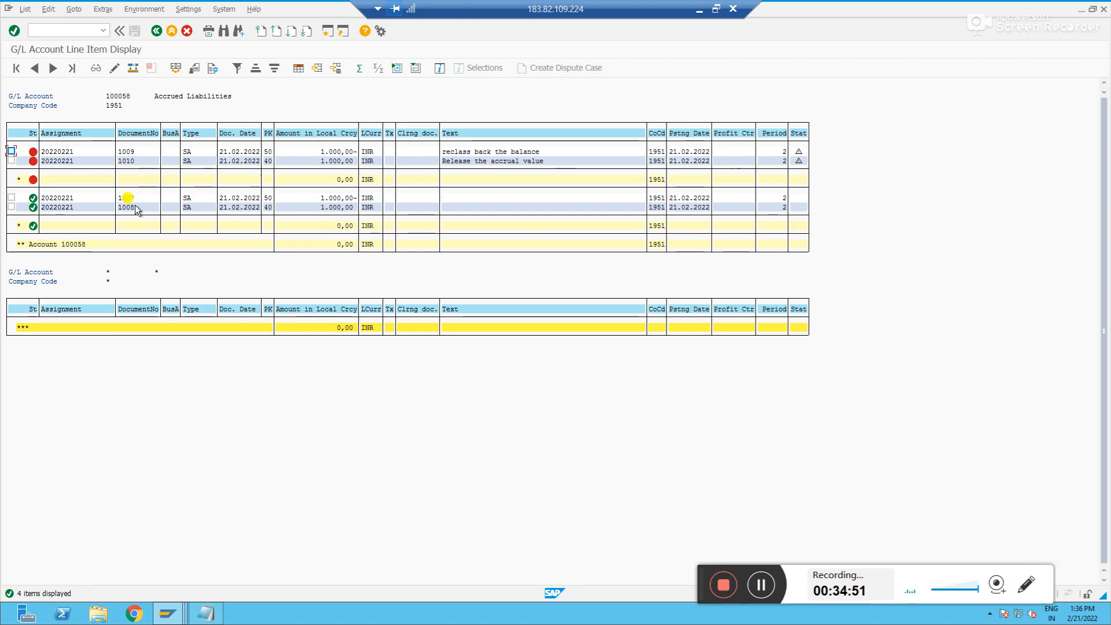
# Compare the open items on the clearing screen with the entries in the line item report
pyautogui.hotkey('alt', 'Tab')
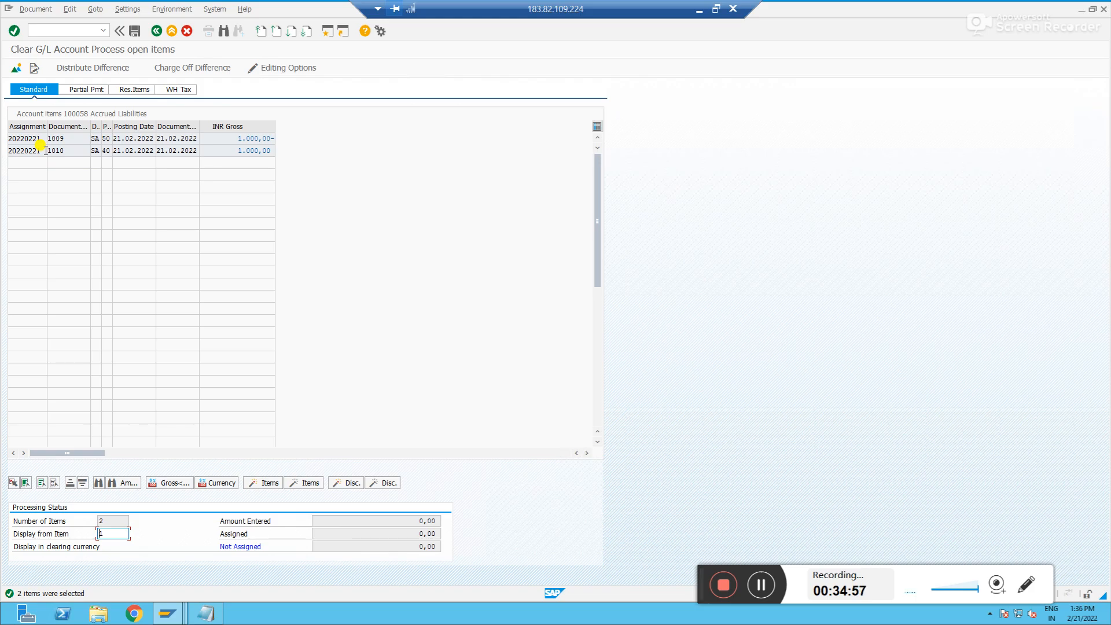
pyautogui.click(68, 141)
pyautogui.click(77, 151)
pyautogui.hotkey('alt', 'Tab')
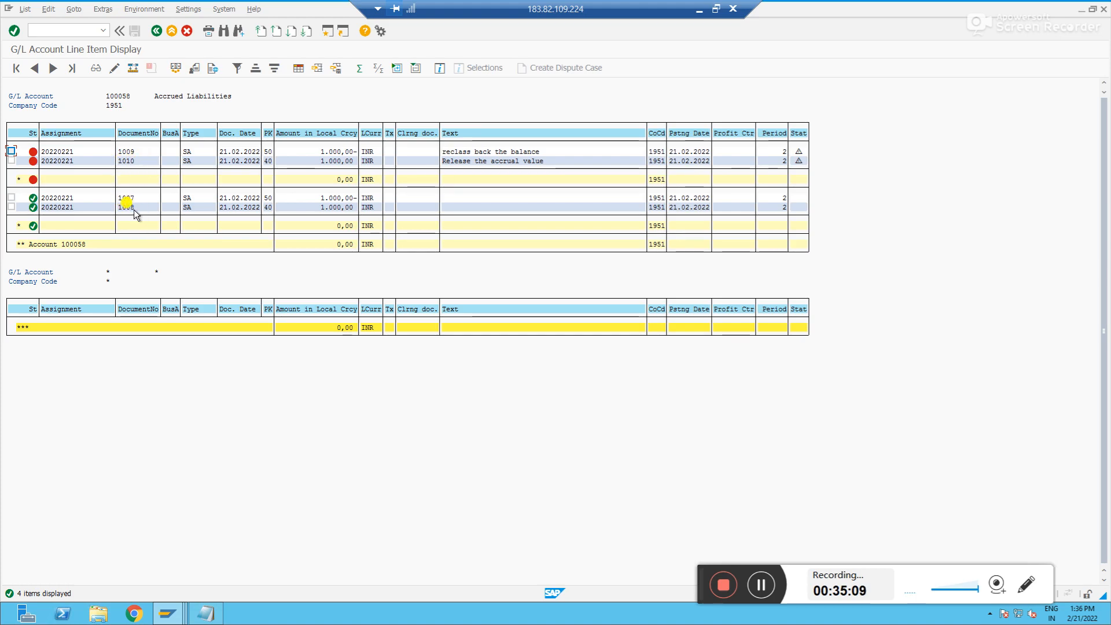
pyautogui.hotkey('alt', 'Tab')
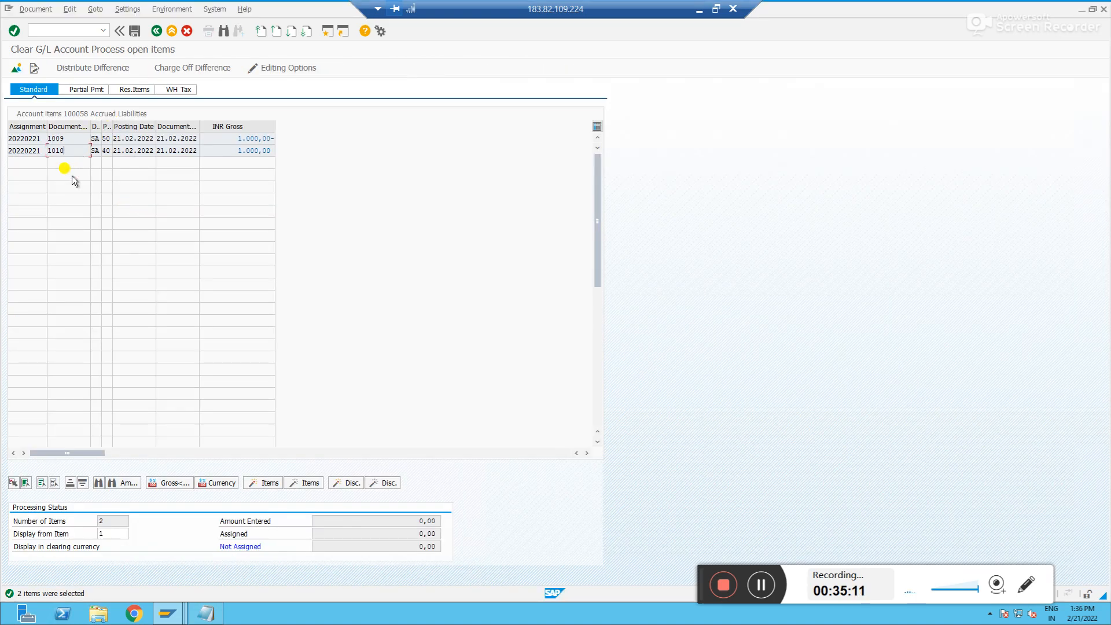
pyautogui.hotkey('alt', 'Tab')
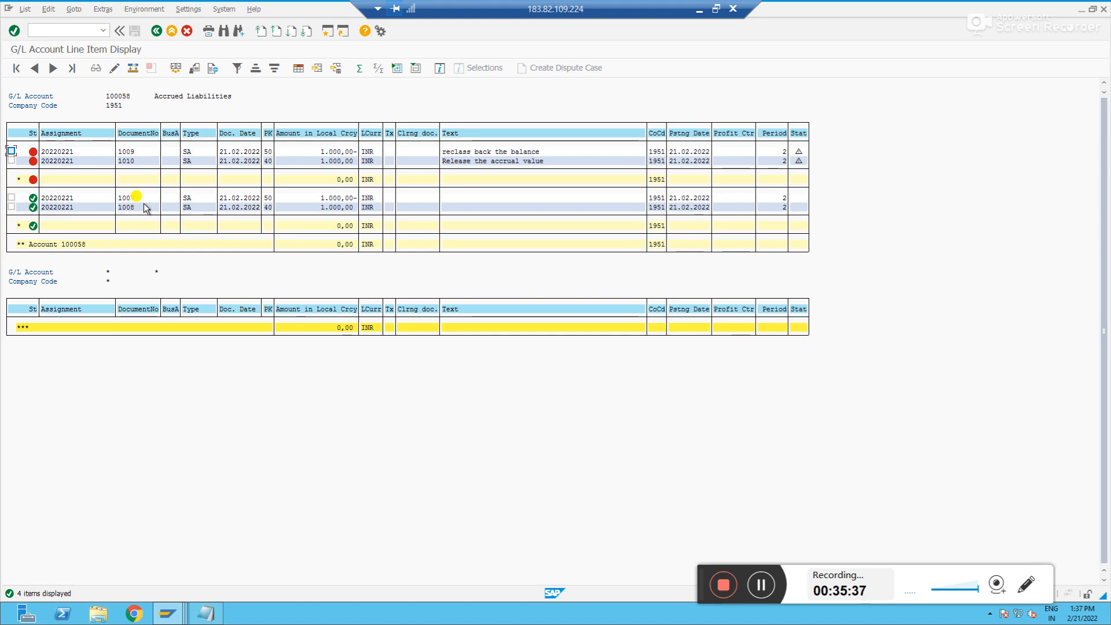
pyautogui.hotkey('alt', 'Tab')
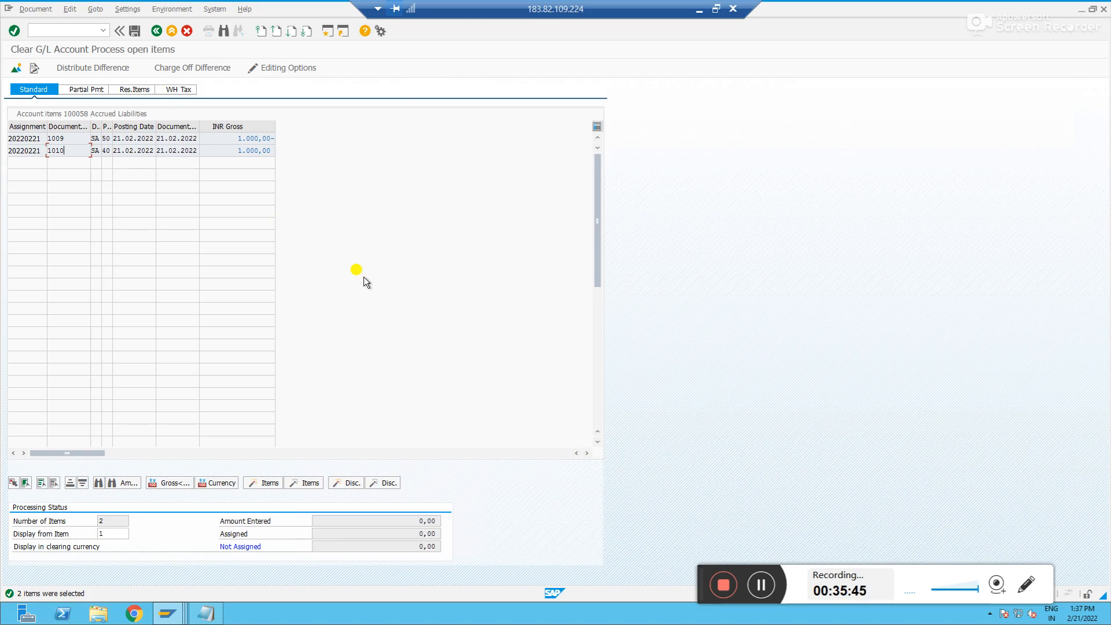
pyautogui.hotkey('alt', 'Tab')
pyautogui.hotkey('alt', 'Tab')
pyautogui.press('Tab')
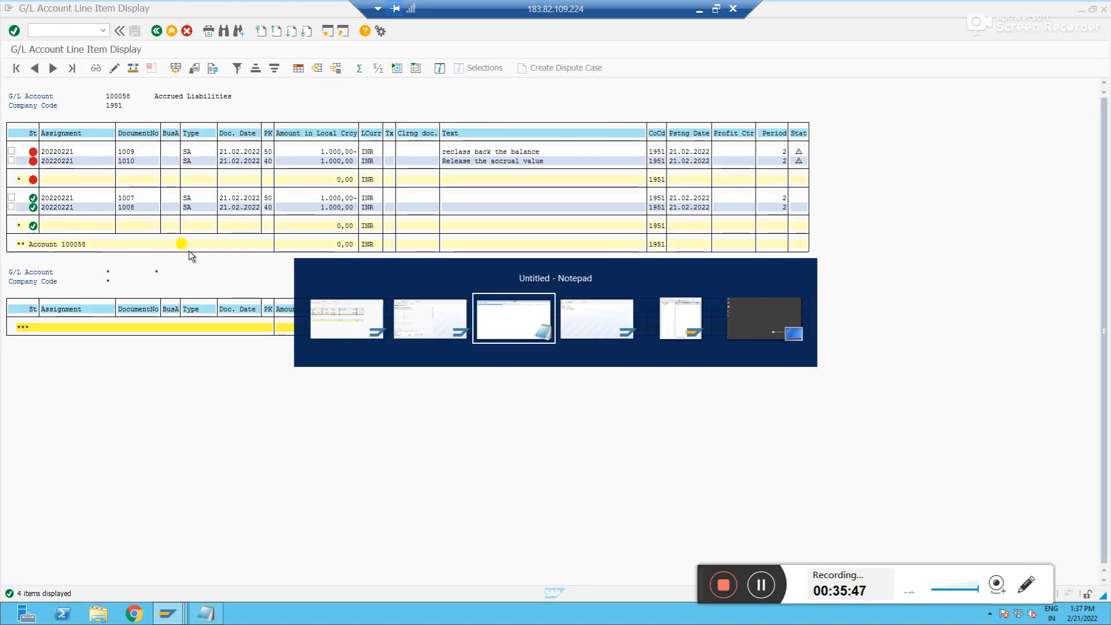
pyautogui.hotkey('alt', 'Tab')
# Open FS00 and display the control data of account 100058 Accrued Liabilities in company code 1951
pyautogui.click(70, 30)
pyautogui.write('/nfs00')
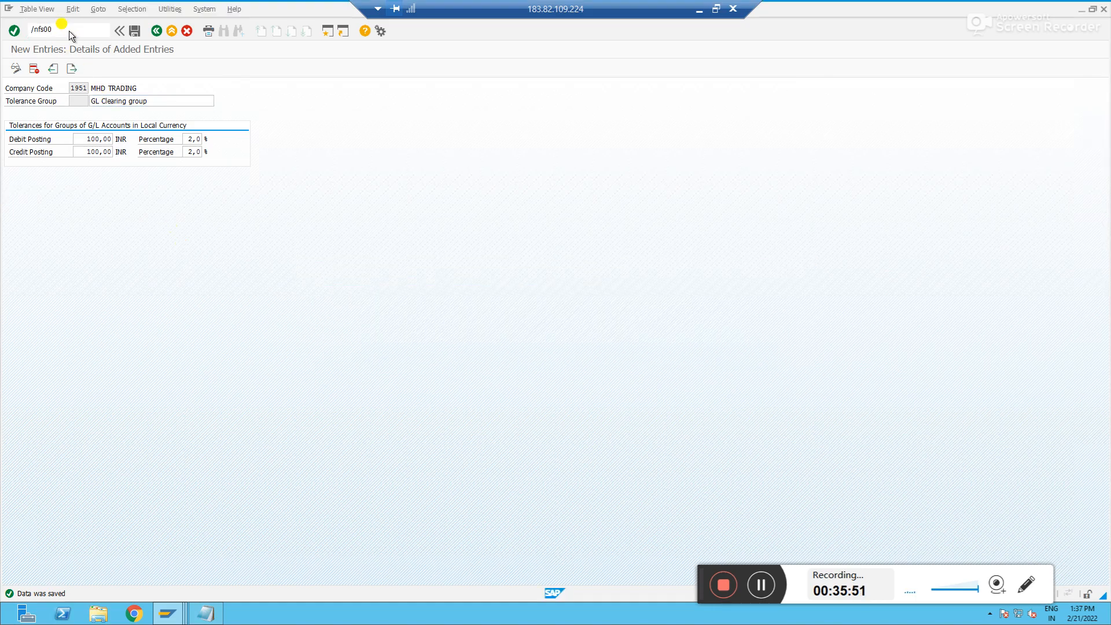
pyautogui.press('Return')
pyautogui.doubleClick(18, 143)
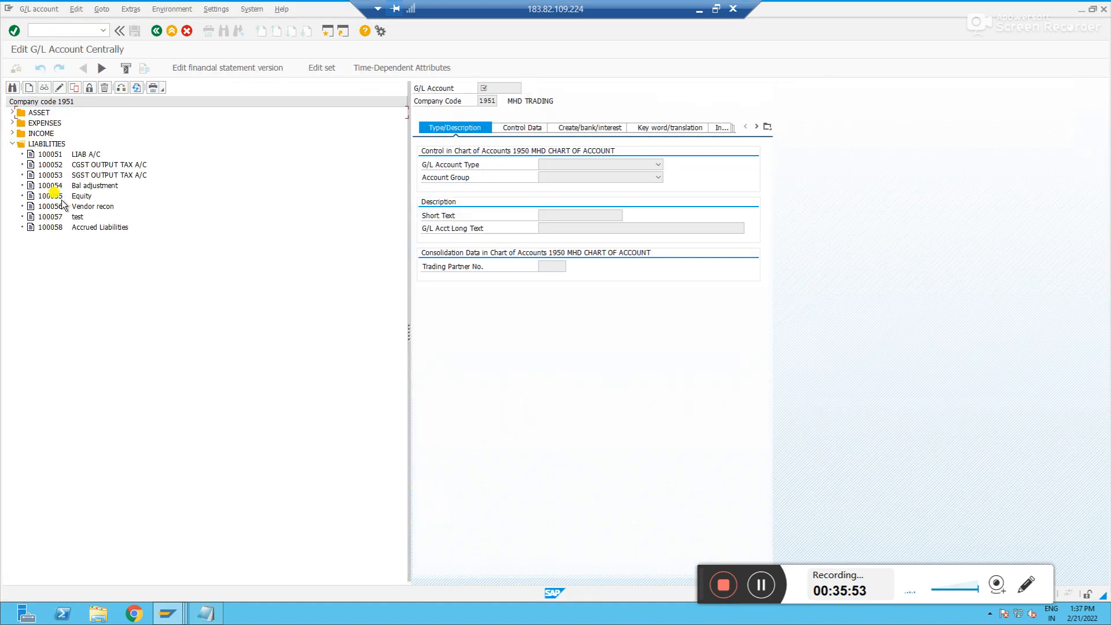
pyautogui.doubleClick(57, 230)
pyautogui.click(525, 127)
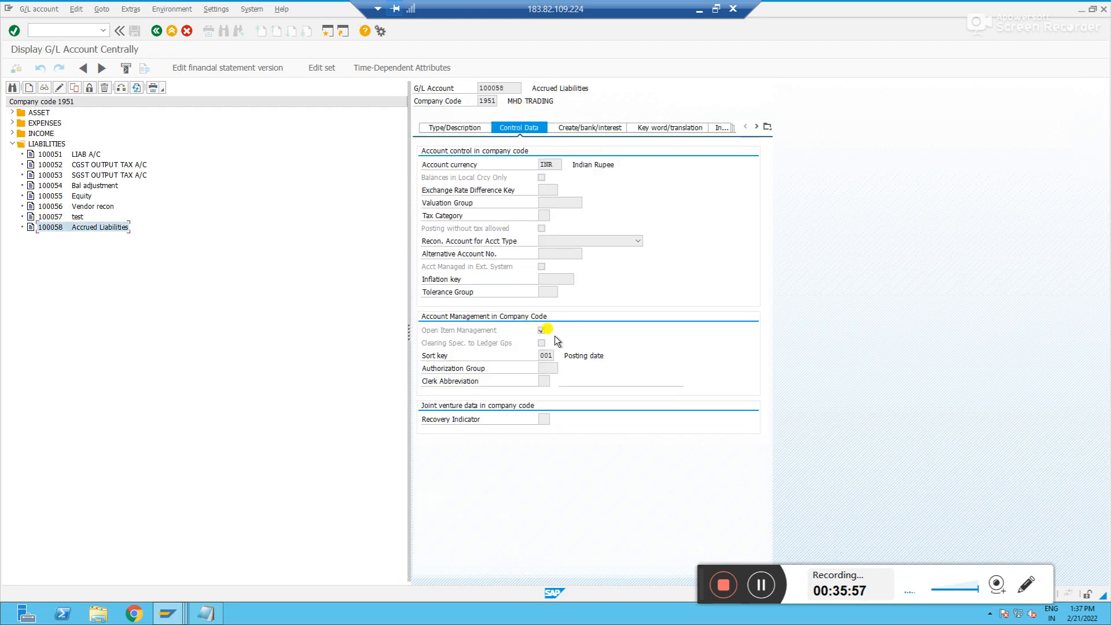
pyautogui.hotkey('alt', 'Tab')
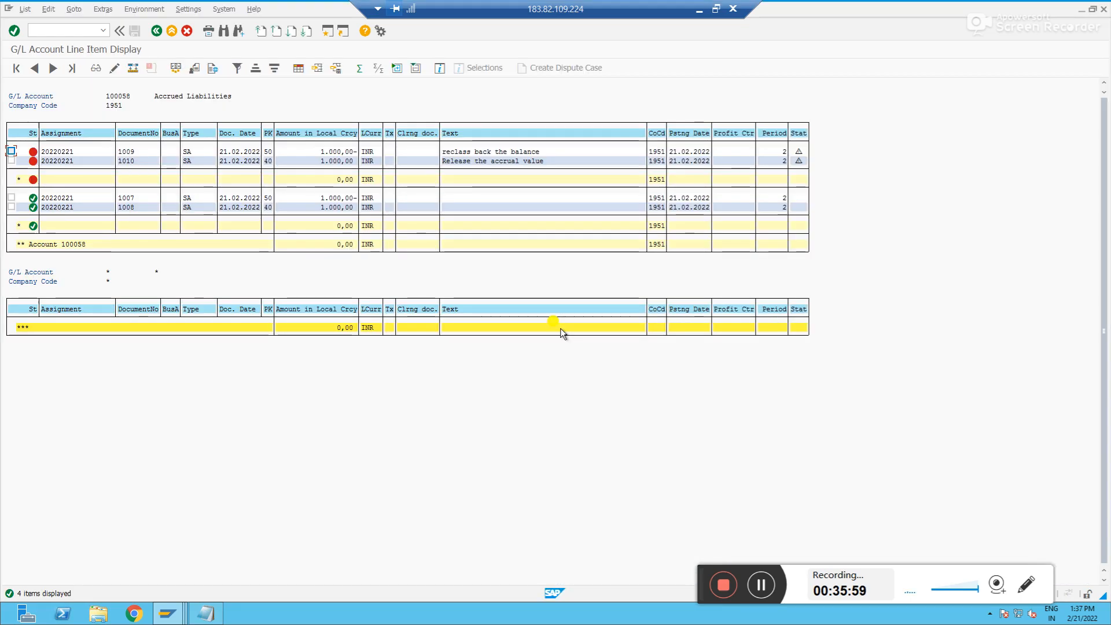
pyautogui.hotkey('alt', 'Tab')
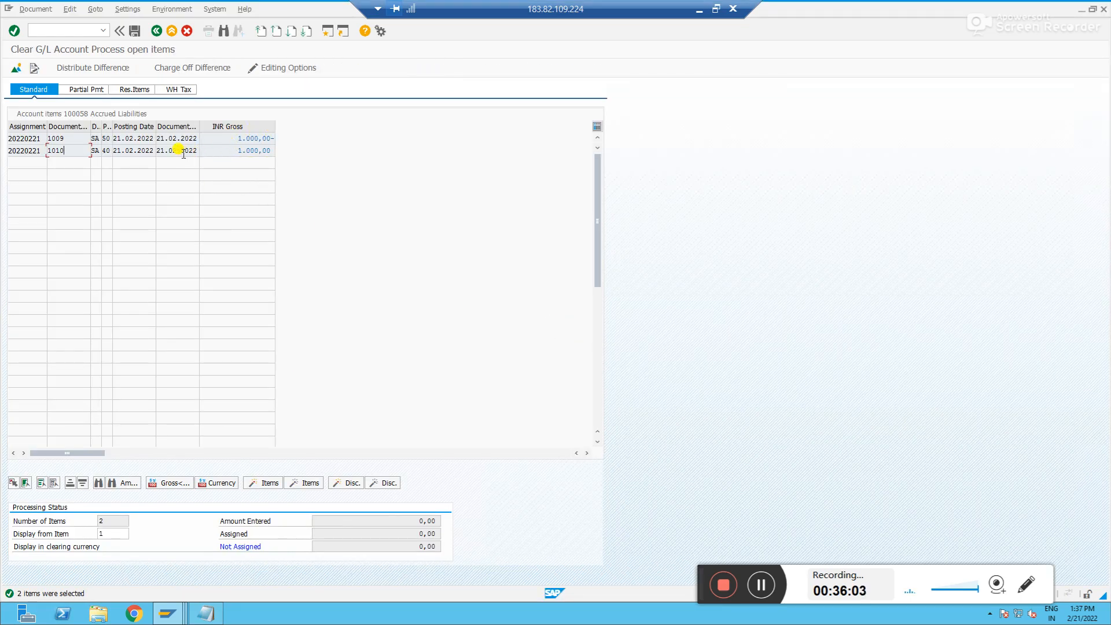
pyautogui.hotkey('alt', 'Tab')
pyautogui.hotkey('alt', 'Tab')
pyautogui.hotkey('alt', 'shift', 'Tab')
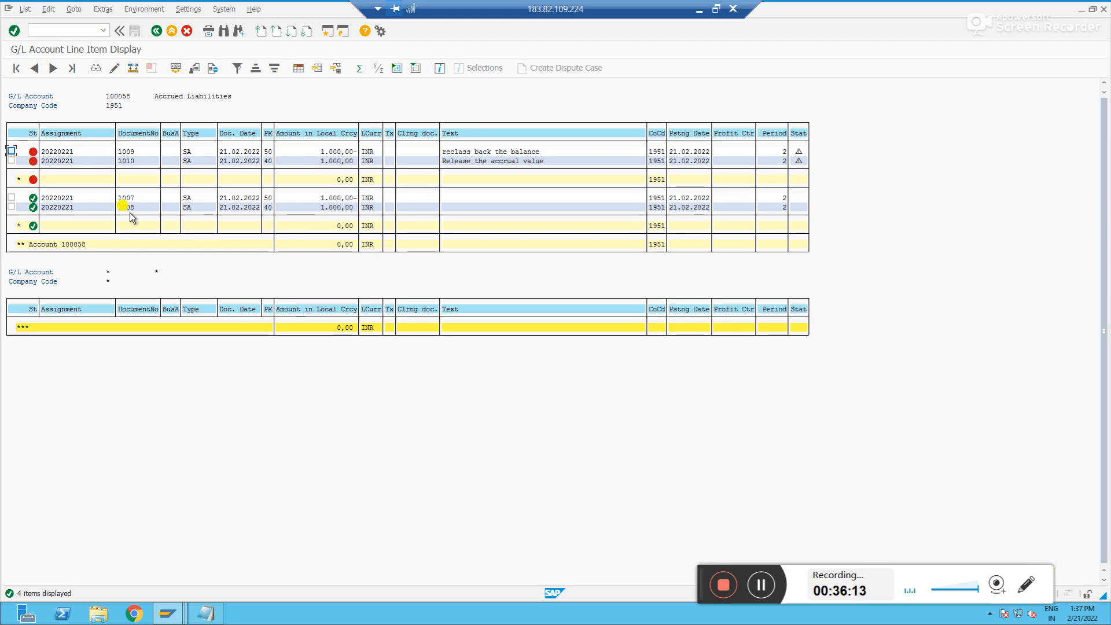
# Activate both open items, documents 1009 and 1010, on the clearing screen and post the clearing
pyautogui.hotkey('alt', 'Tab')
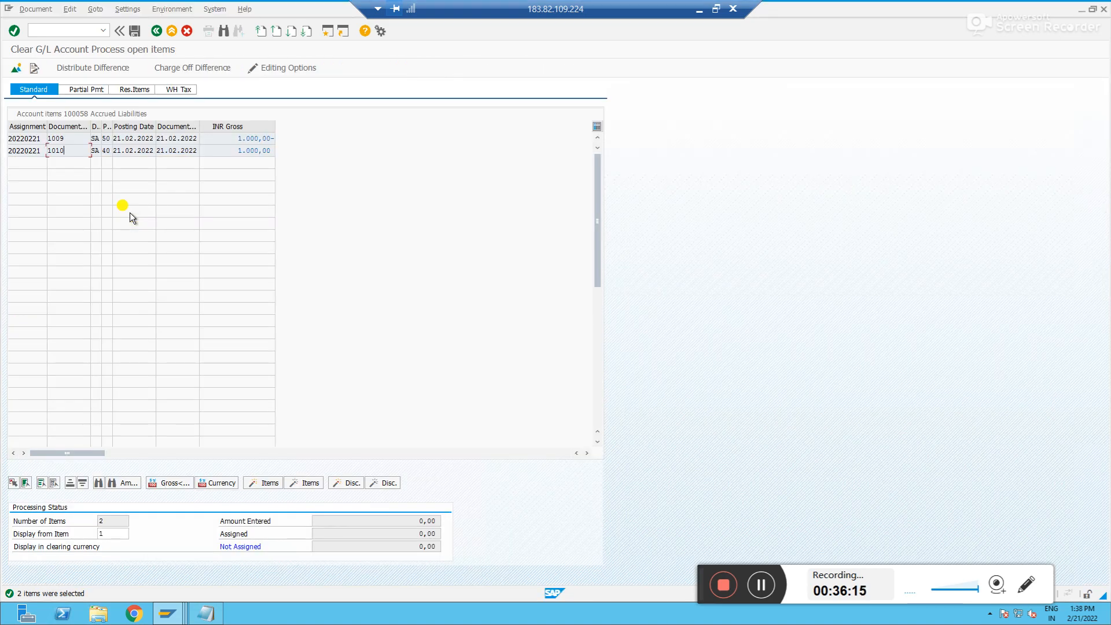
pyautogui.click(255, 139)
pyautogui.doubleClick(256, 139)
pyautogui.doubleClick(256, 151)
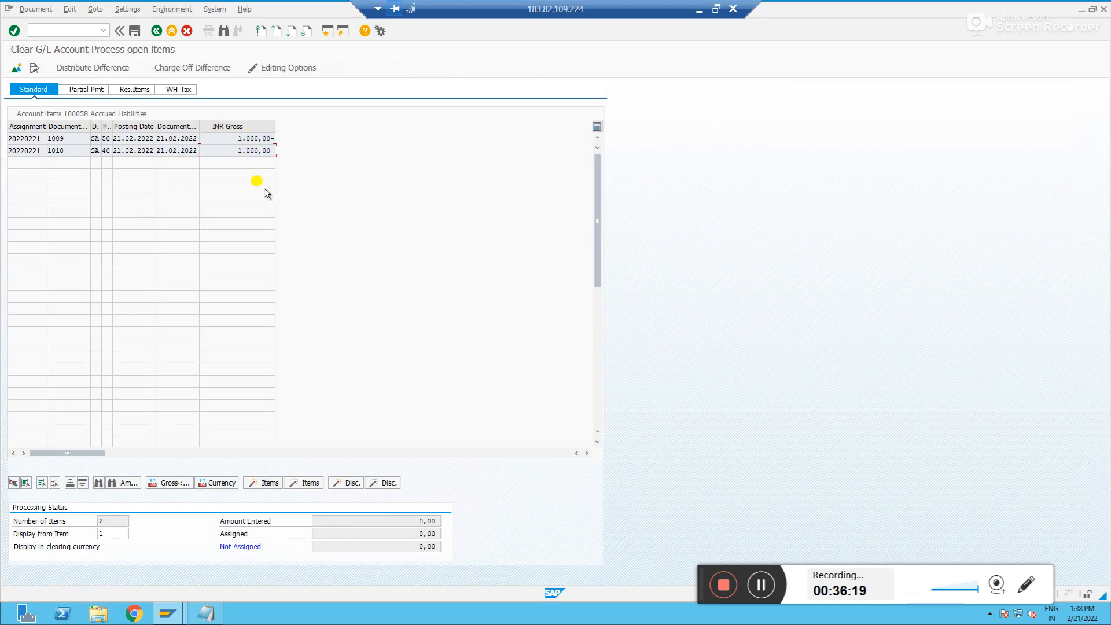
pyautogui.doubleClick(255, 139)
pyautogui.doubleClick(251, 150)
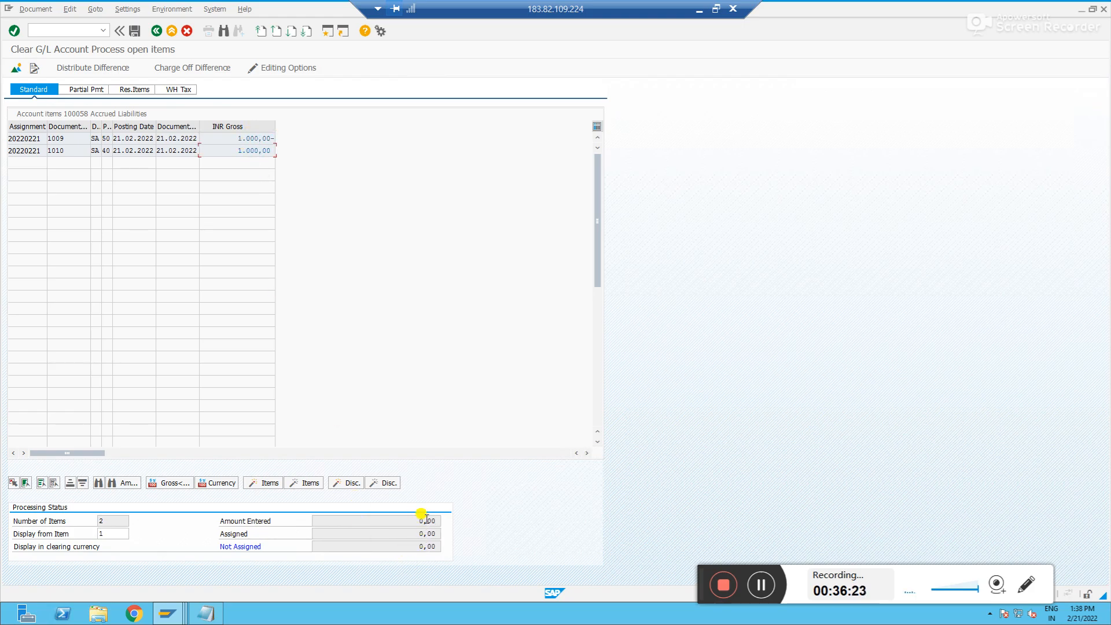
pyautogui.click(135, 30)
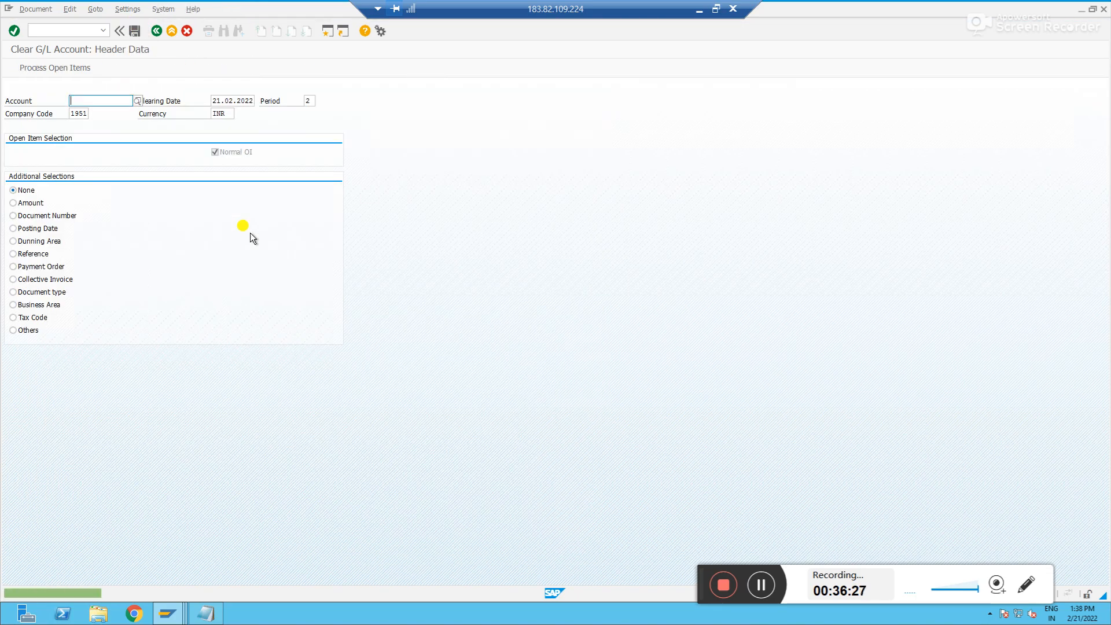
# Rerun the line item report for open items of account 100058 in company code 1951
pyautogui.hotkey('alt', 'Tab')
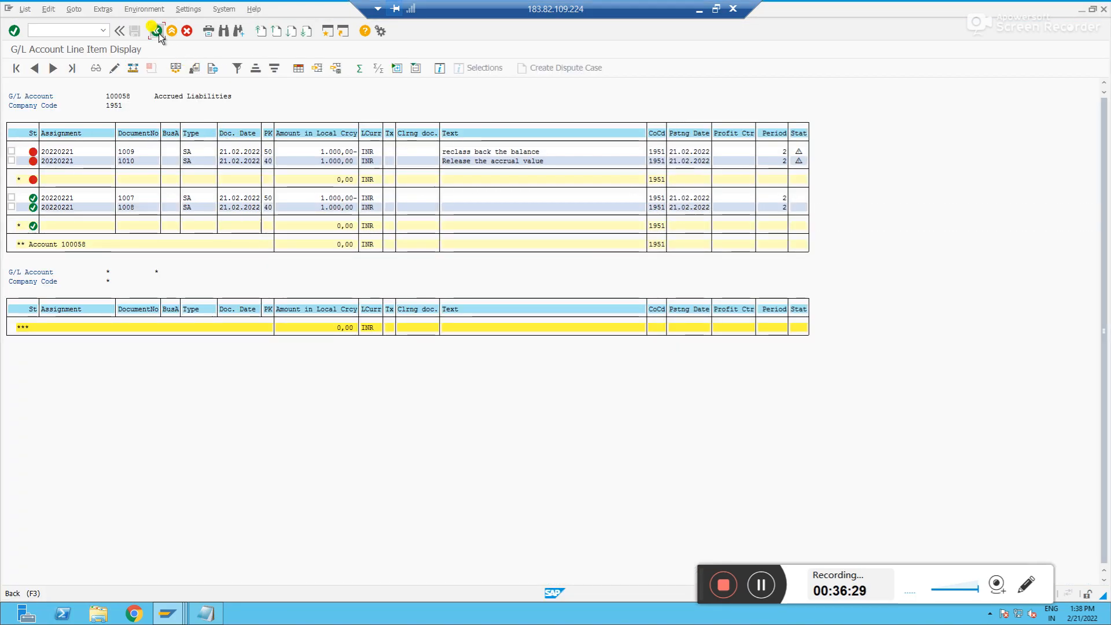
pyautogui.click(158, 31)
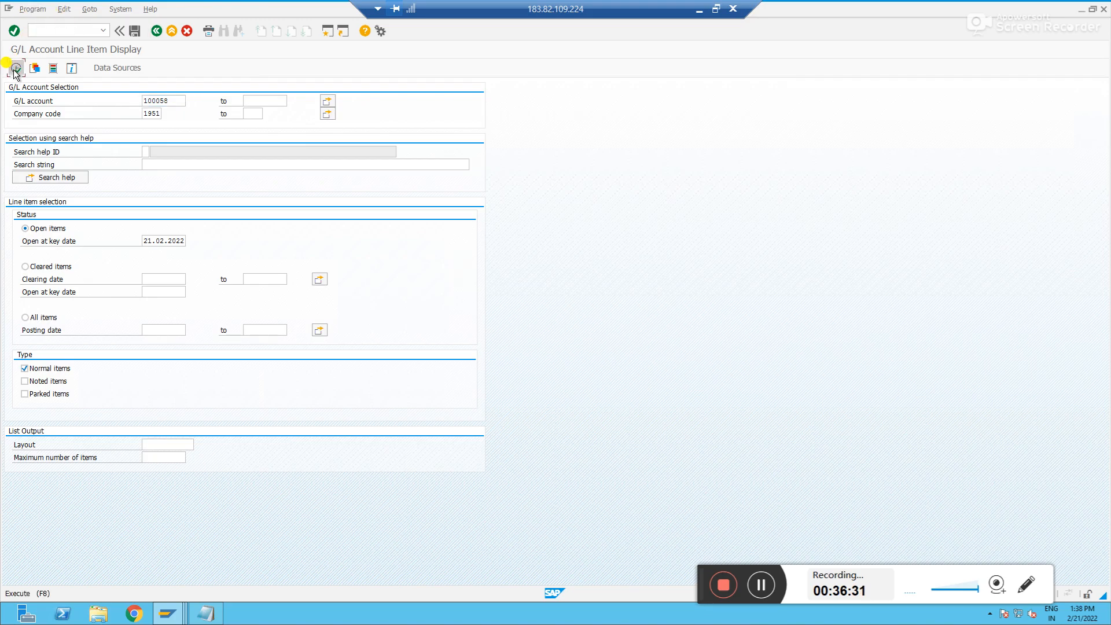
pyautogui.click(14, 70)
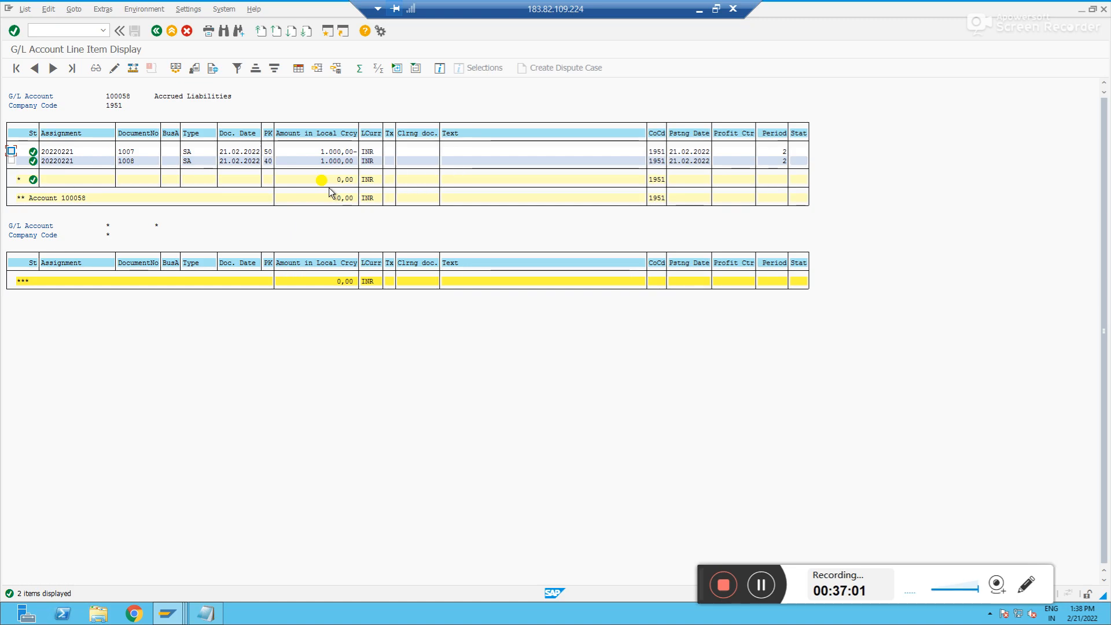
pyautogui.press('F3')
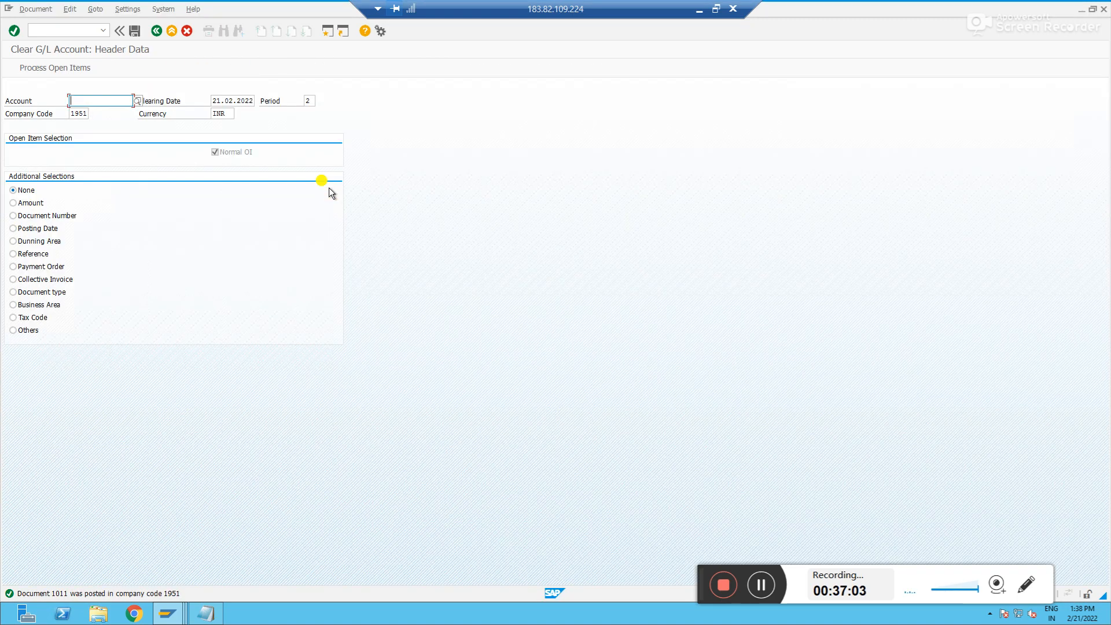
pyautogui.hotkey('alt', 'Tab')
pyautogui.hotkey('alt', 'Tab')
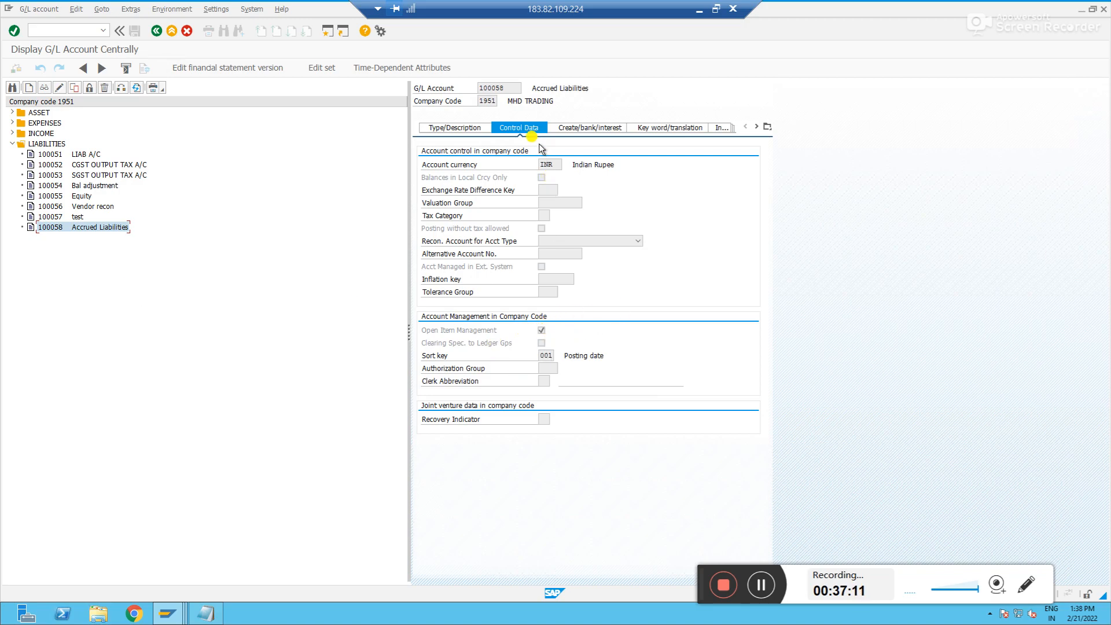
pyautogui.hotkey('alt', 'Tab')
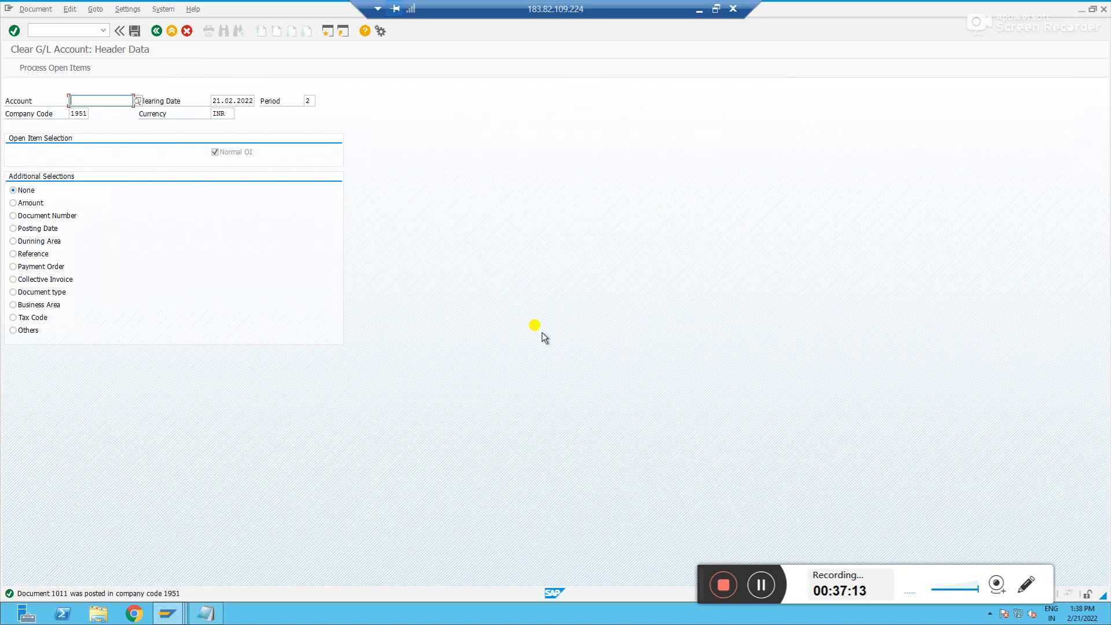
pyautogui.hotkey('alt', 'Tab')
pyautogui.hotkey('alt', 'Tab')
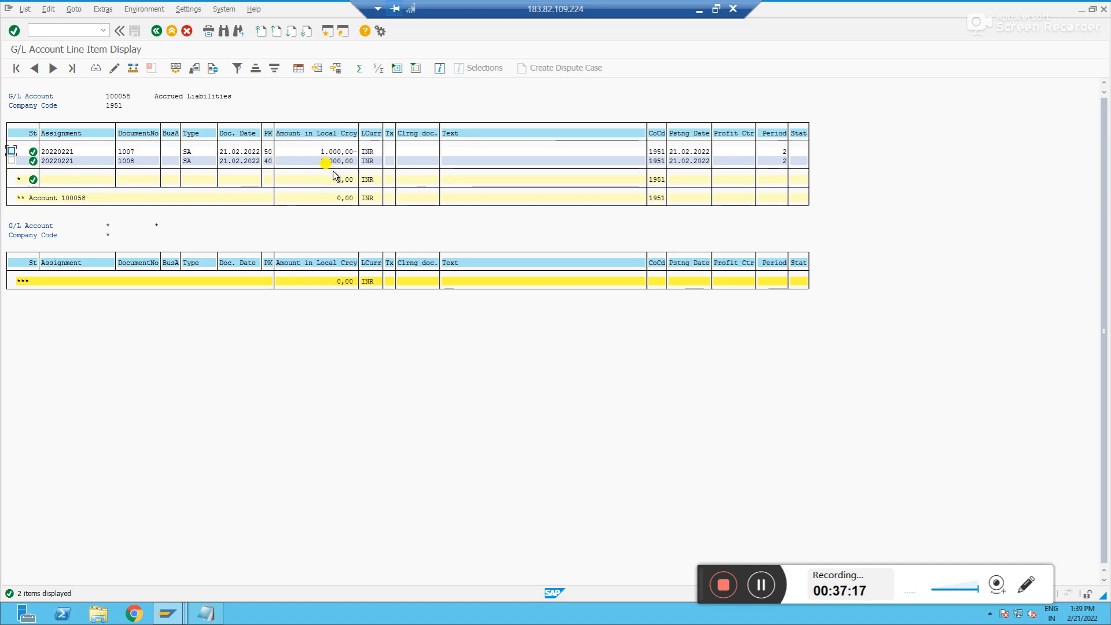
pyautogui.hotkey('alt', 'Tab')
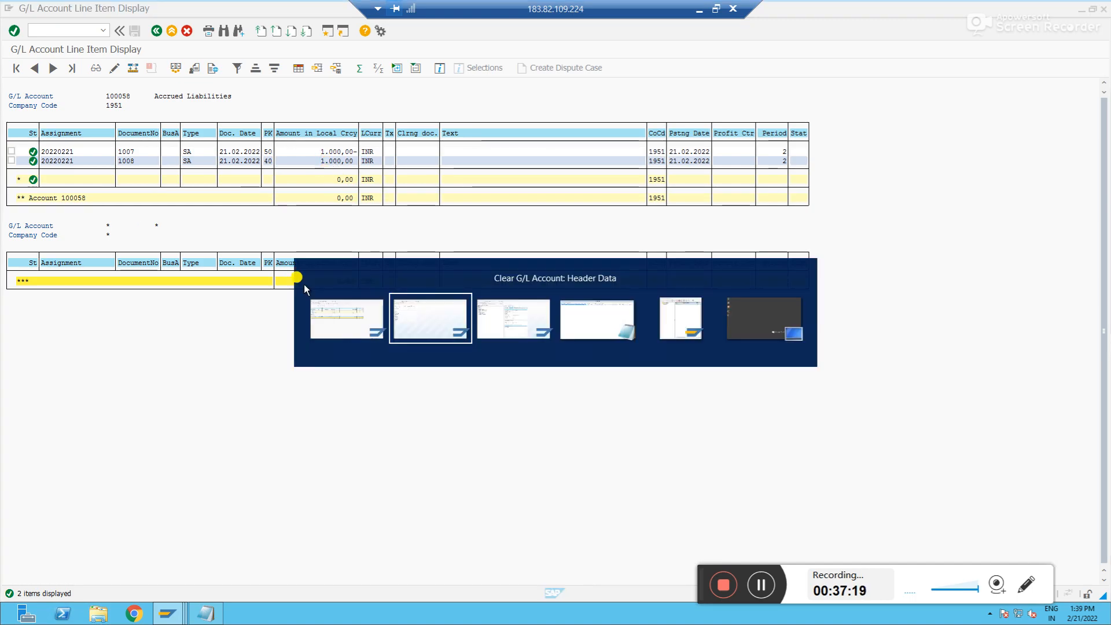
# Try to process the open items of account 100058 in company code 1951 again in F-03
pyautogui.press('Down')
pyautogui.press('Return')
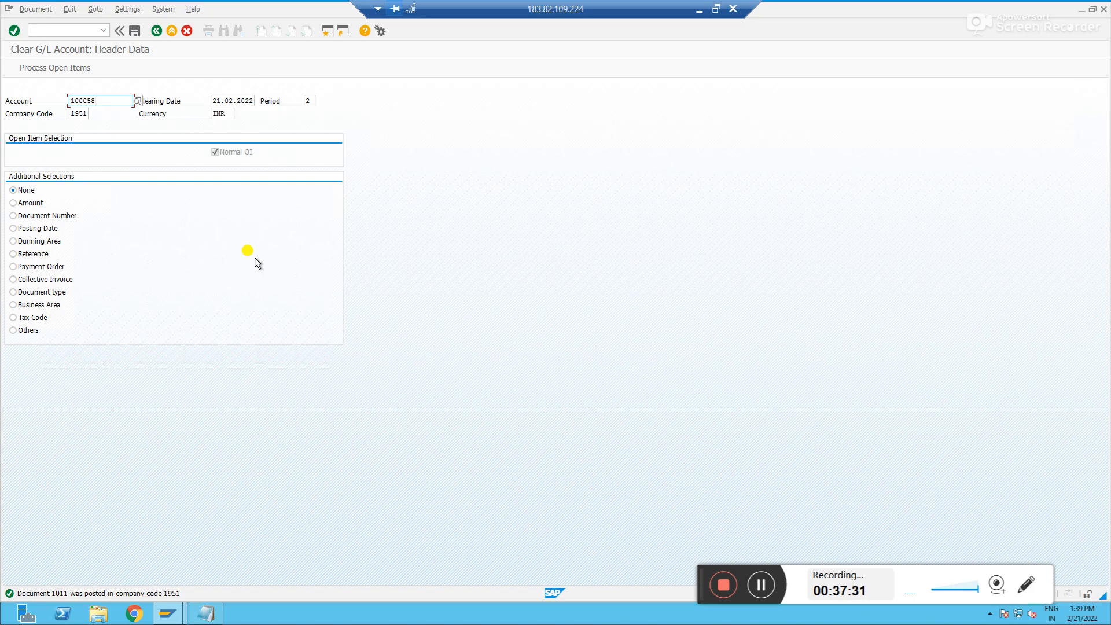
pyautogui.press('Return')
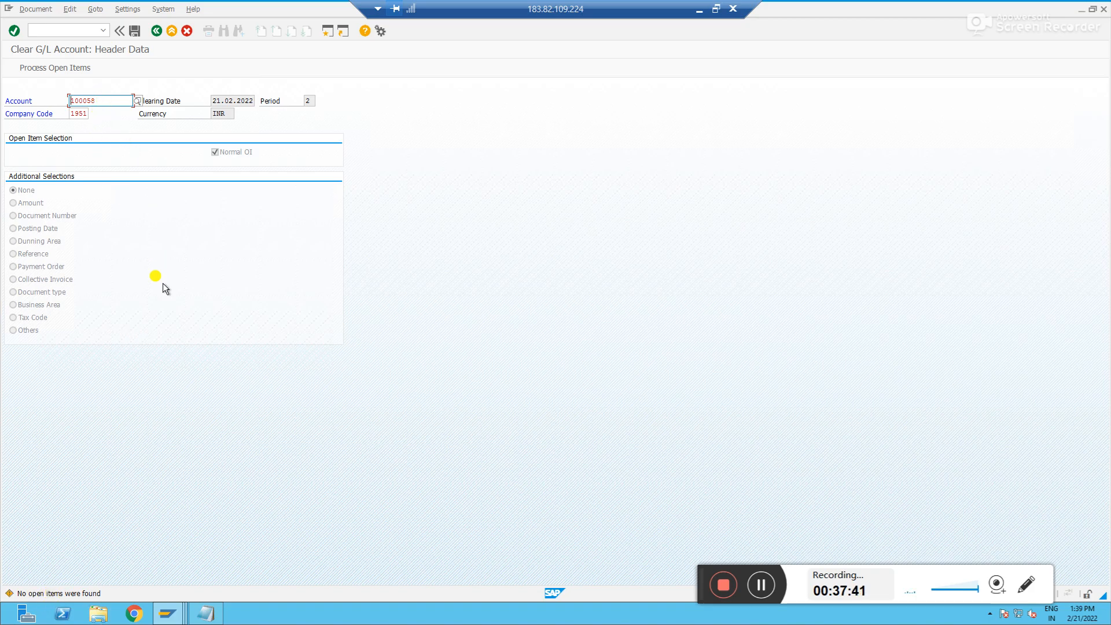
# Open document 1007 from the line item report and examine its document header details
pyautogui.hotkey('alt', 'Tab')
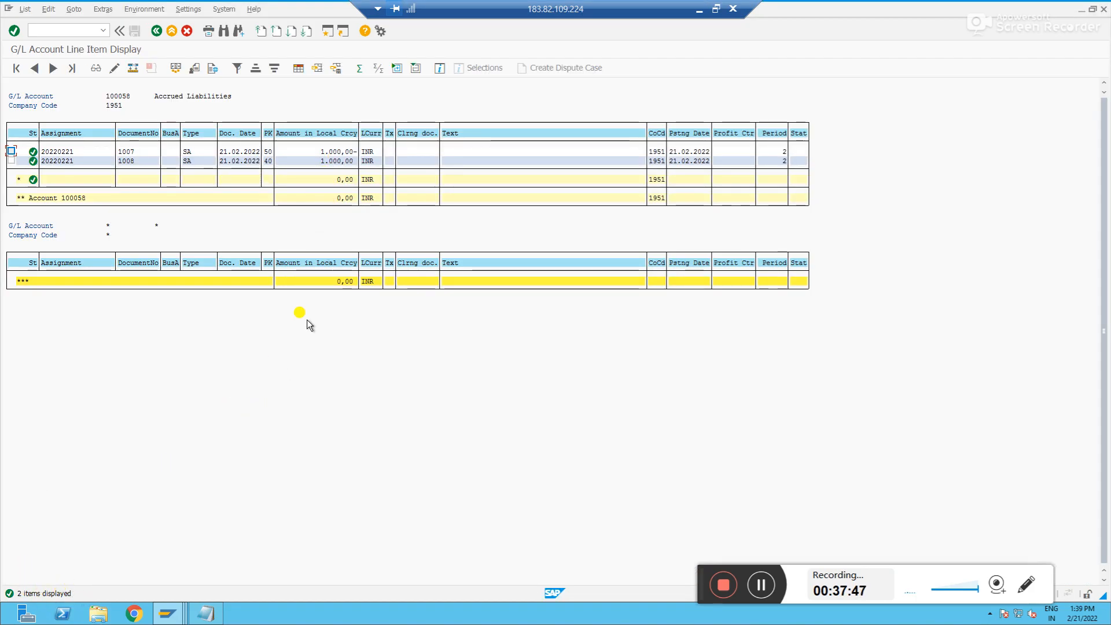
pyautogui.hotkey('alt', 'Tab')
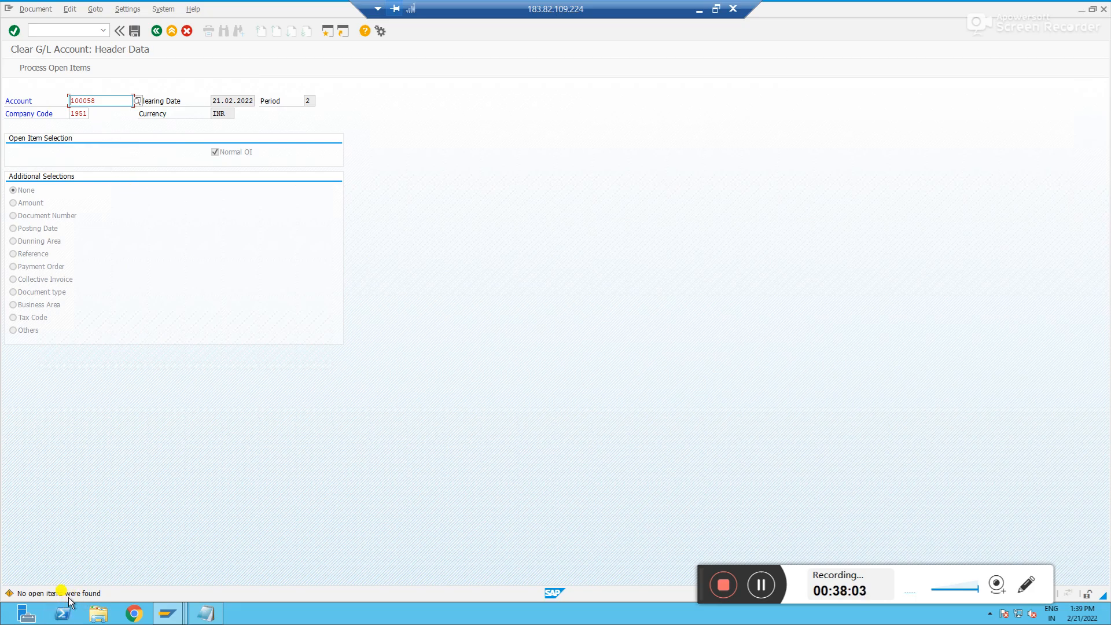
pyautogui.hotkey('alt', 'Tab')
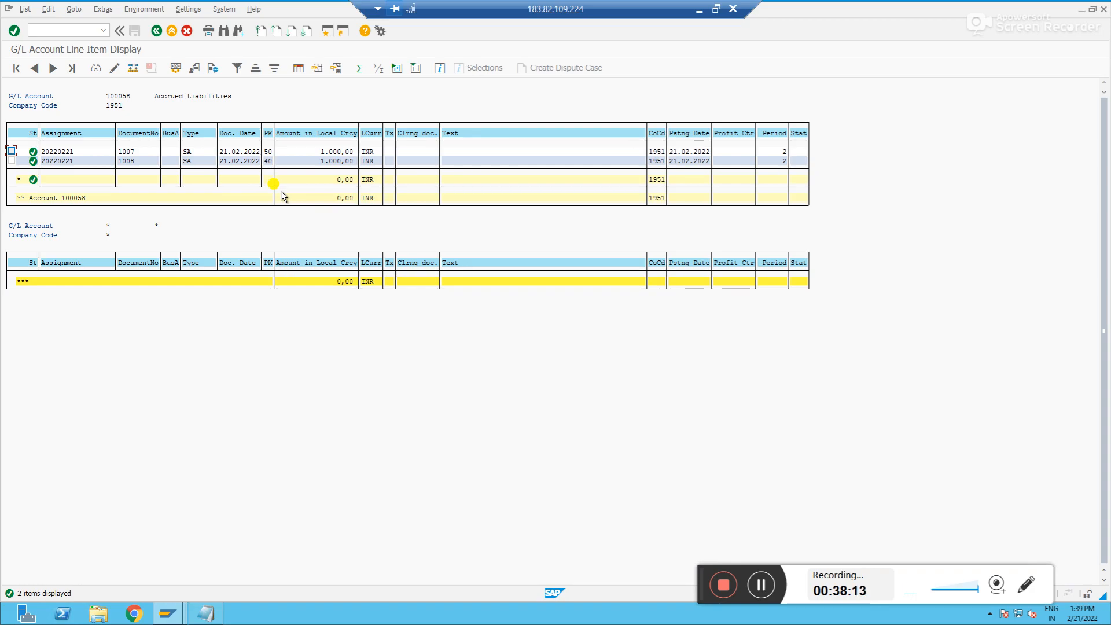
pyautogui.click(126, 154)
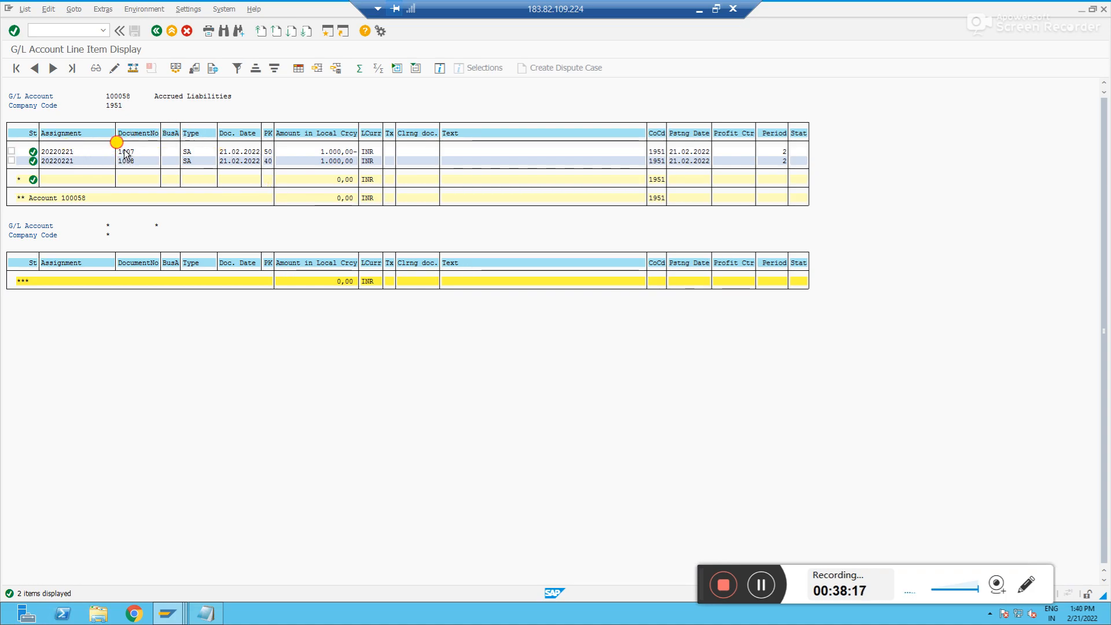
pyautogui.click(110, 68)
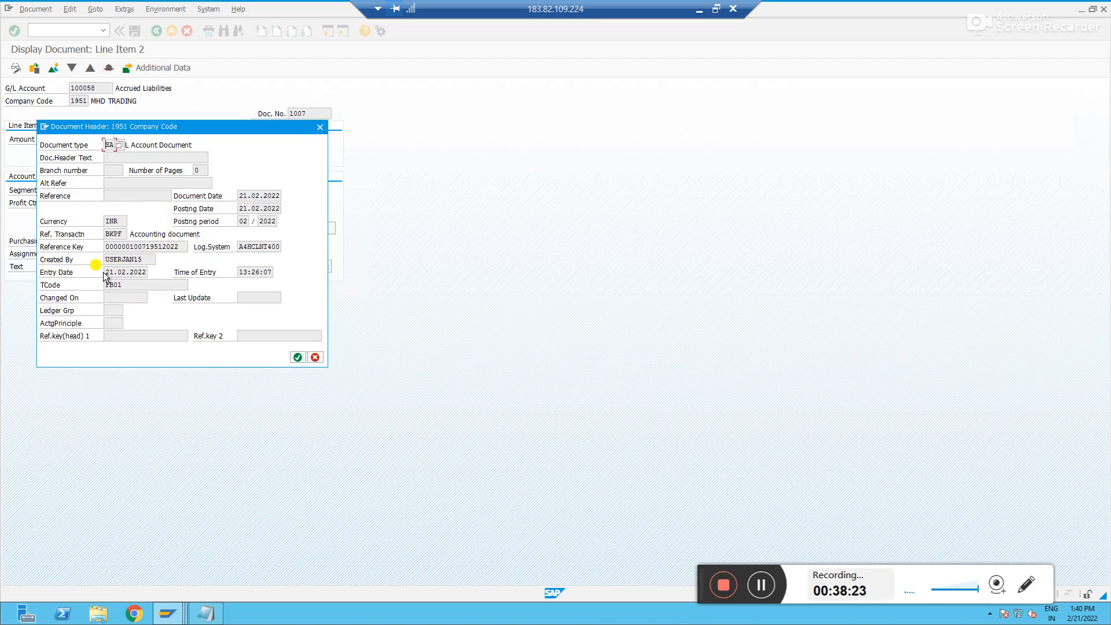
pyautogui.moveTo(106, 273); pyautogui.dragTo(160, 283)
pyautogui.click(241, 272)
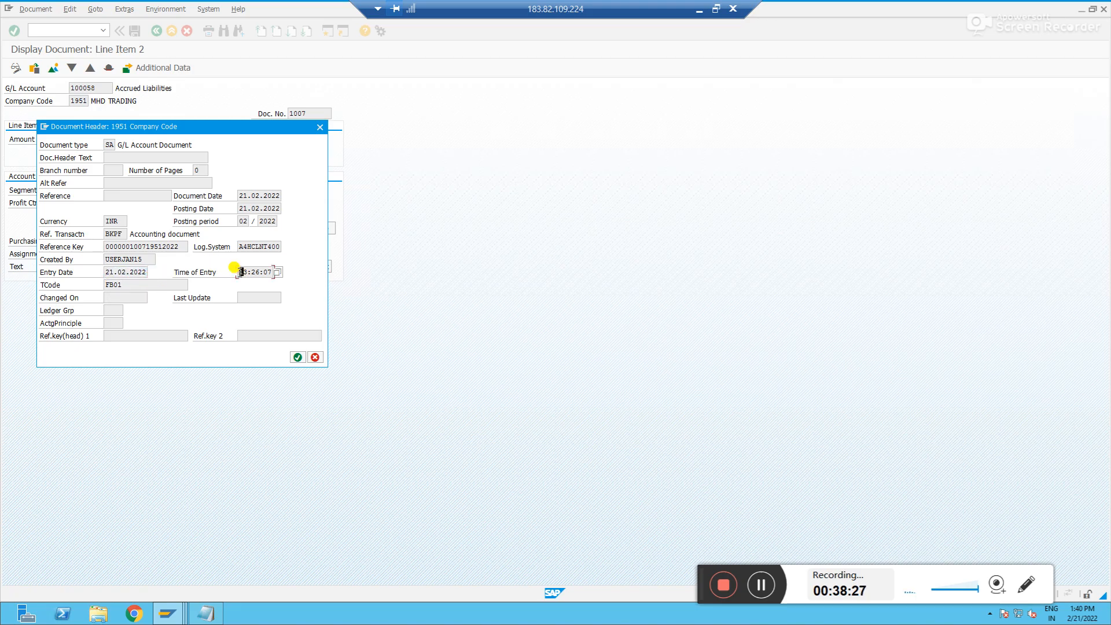
# Open the company-code information of G/L account 100058's master record and examine its creation date
pyautogui.hotkey('alt', 'Tab')
pyautogui.hotkey('alt', 'Tab')
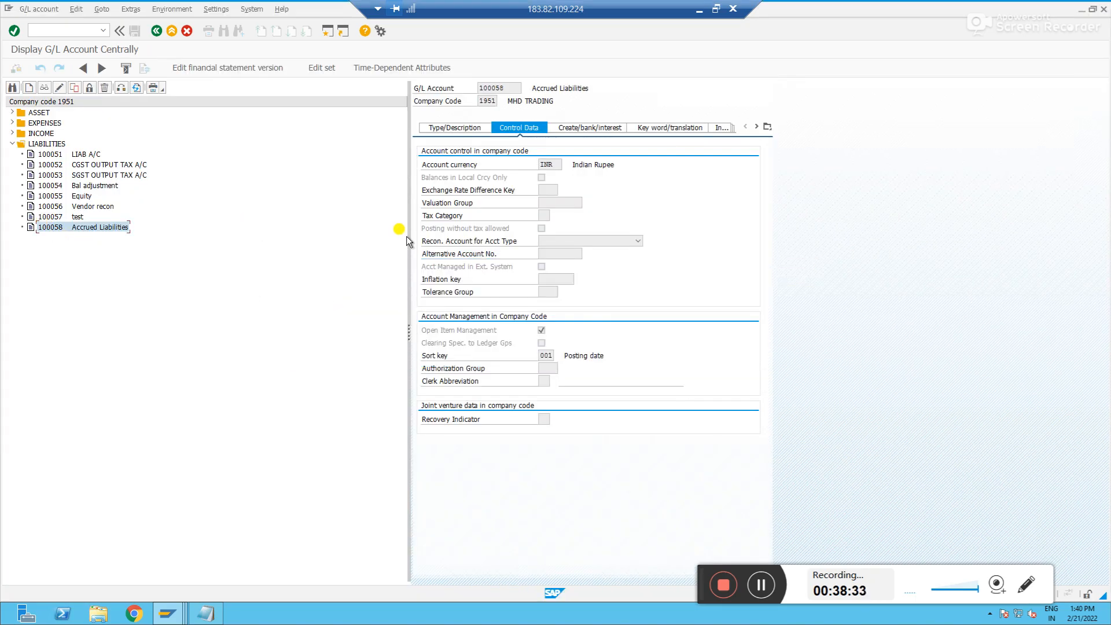
pyautogui.click(767, 126)
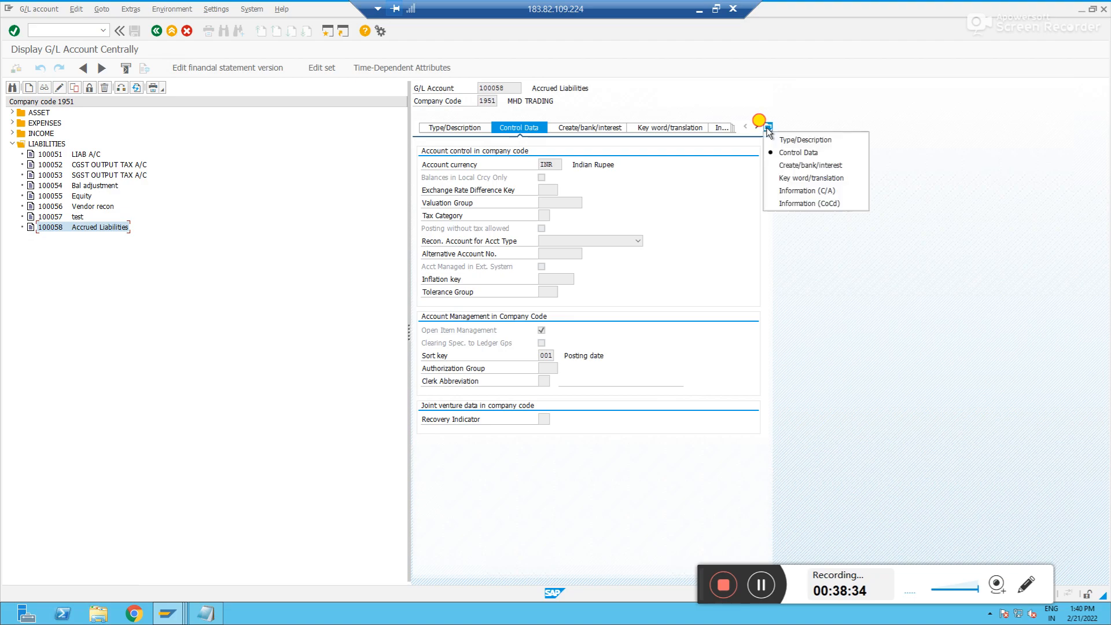
pyautogui.click(810, 203)
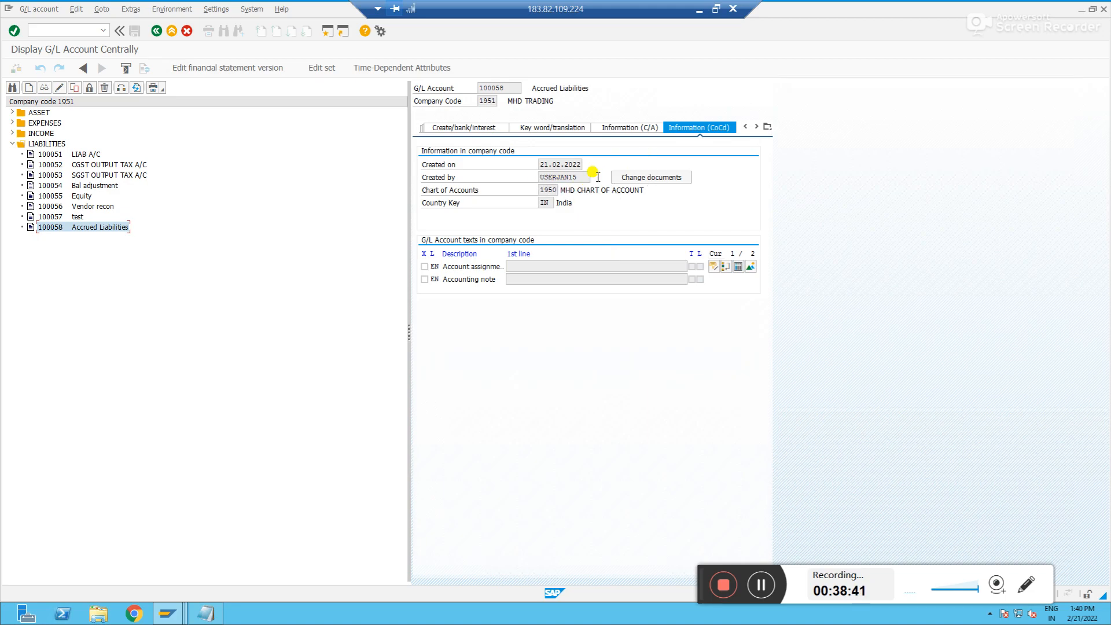
pyautogui.moveTo(547, 164); pyautogui.dragTo(603, 163)
# Compare with document 1007's header, then open the account's change documents and display all changes
pyautogui.hotkey('alt', 'Tab')
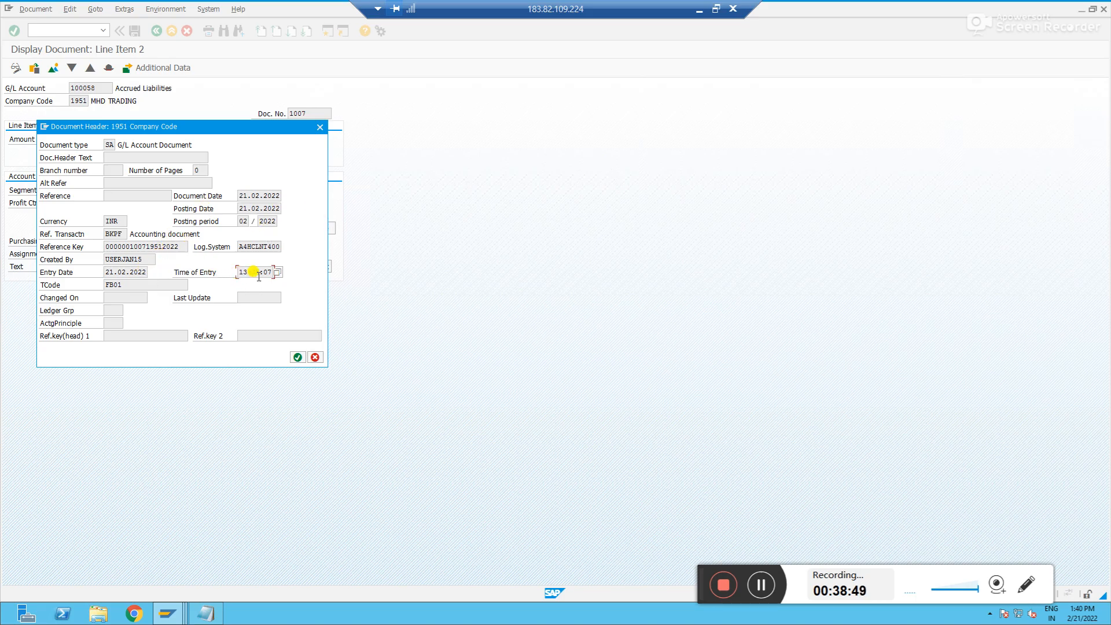
pyautogui.hotkey('alt', 'Tab')
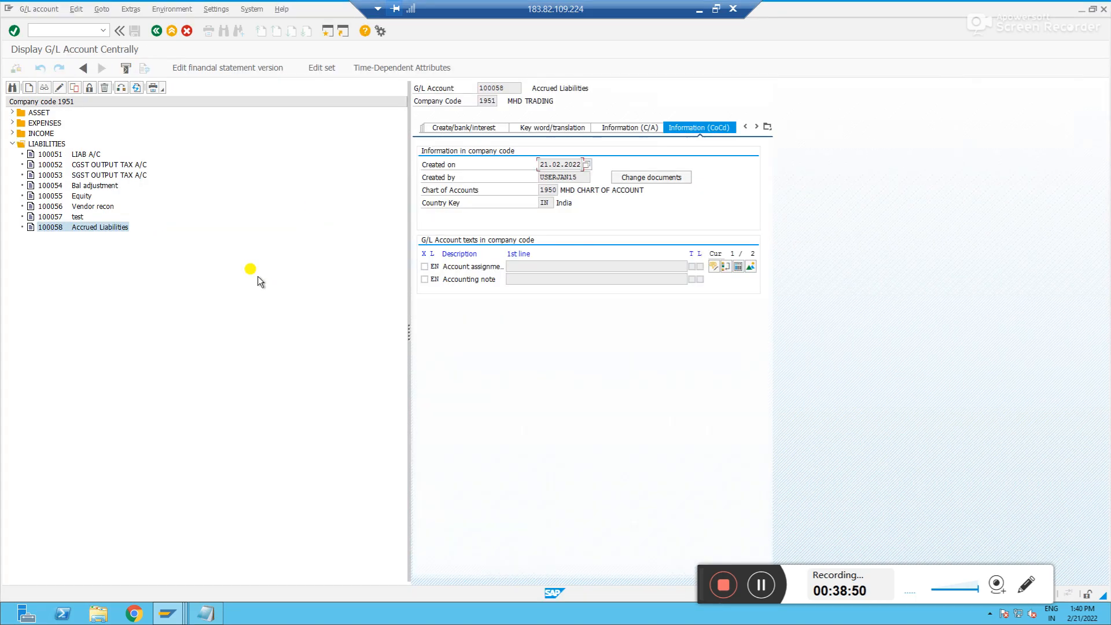
pyautogui.click(649, 176)
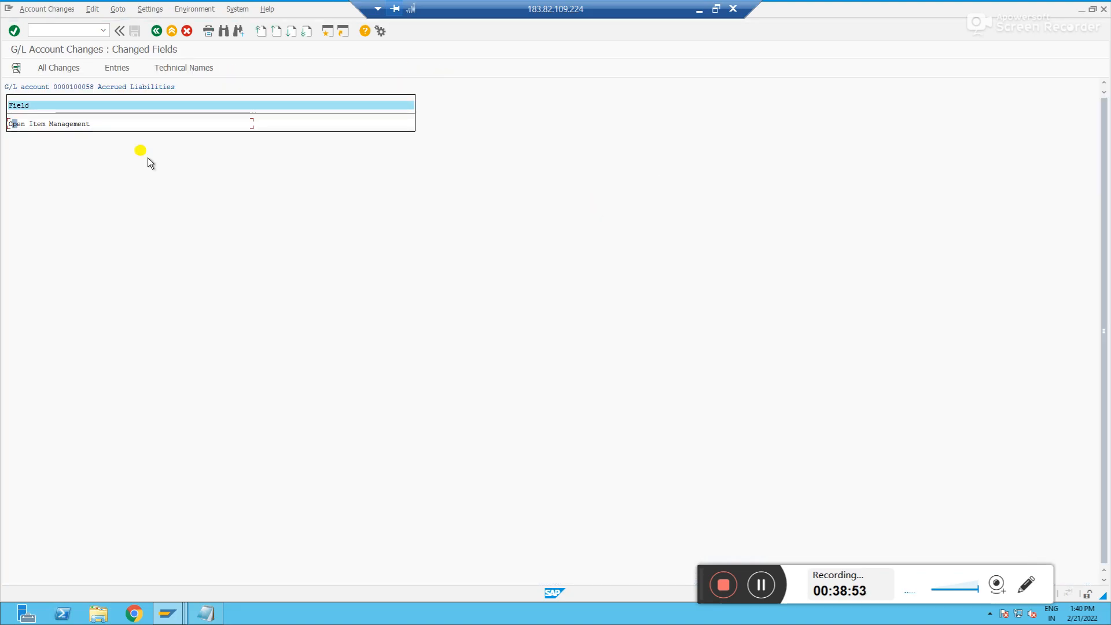
pyautogui.click(70, 123)
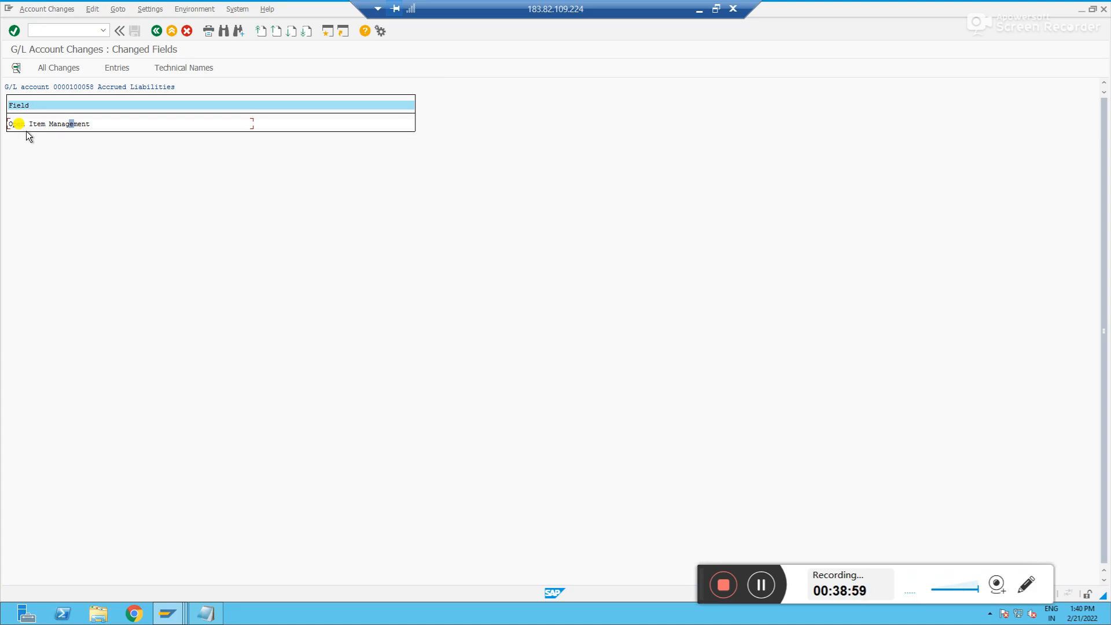
pyautogui.click(57, 69)
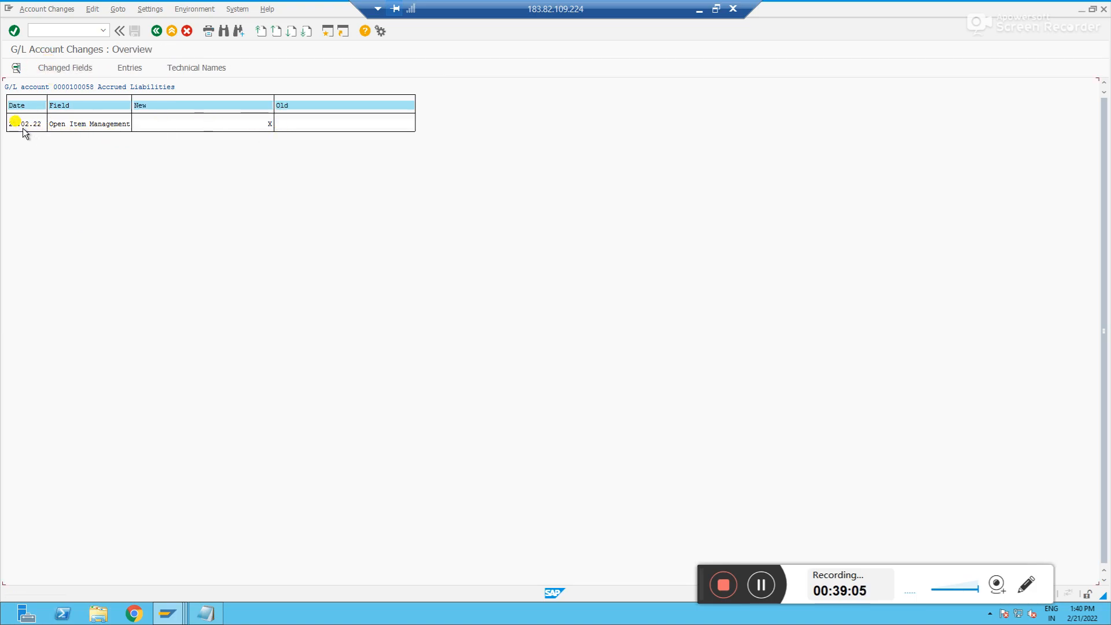
# Open the details of the Open Item Management change and compare its time with document 1007's time of entry
pyautogui.click(306, 124)
pyautogui.click(155, 124)
pyautogui.press('F10')
pyautogui.click(246, 123)
pyautogui.doubleClick(108, 124)
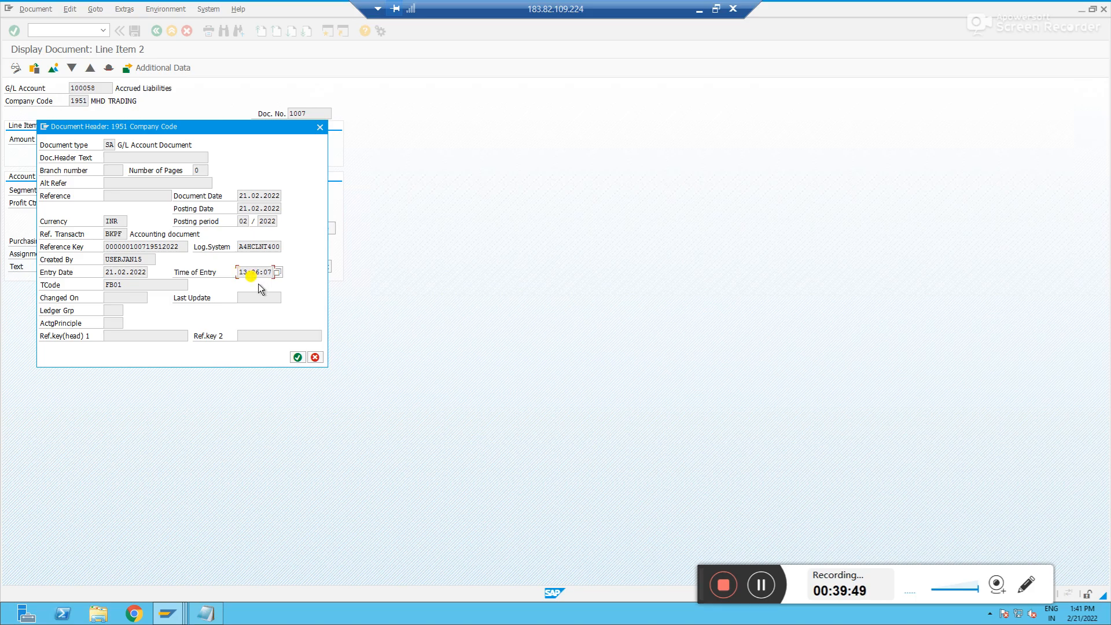
pyautogui.click(257, 273)
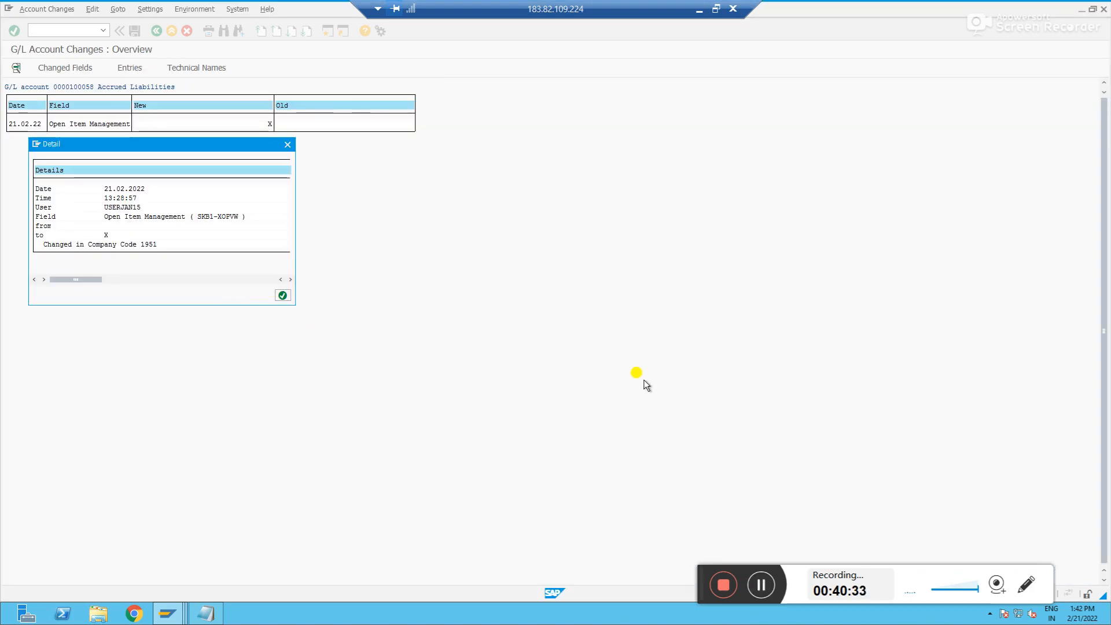
# Minimize the SAP window and switch to the presentation slides on G/L master data concepts
pyautogui.click(699, 9)
pyautogui.hotkey('alt', 'Tab')
pyautogui.press('Tab')
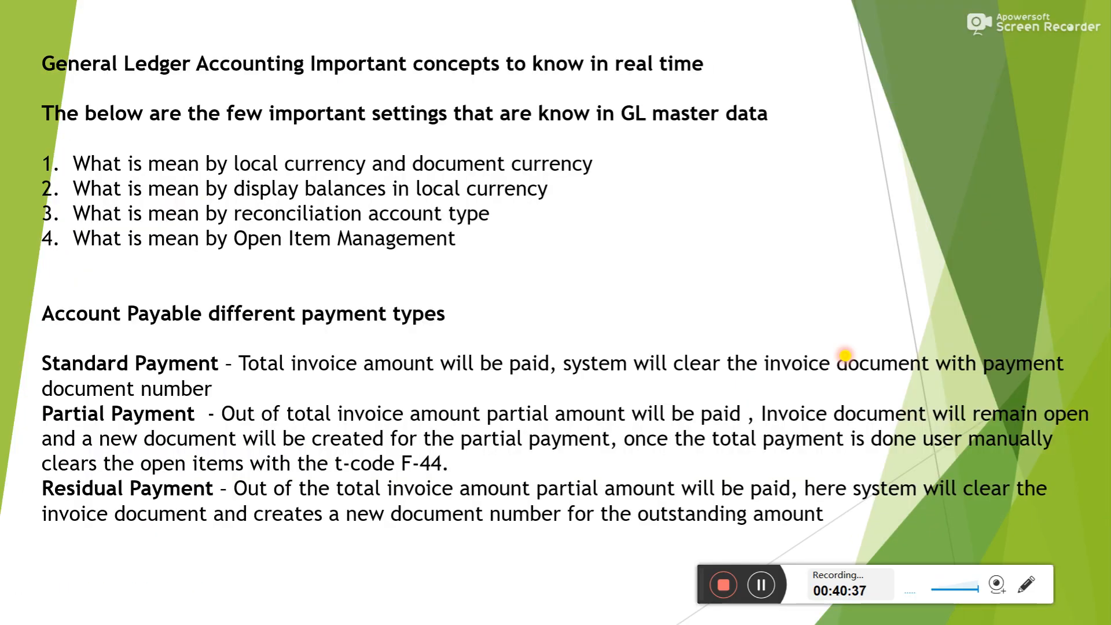
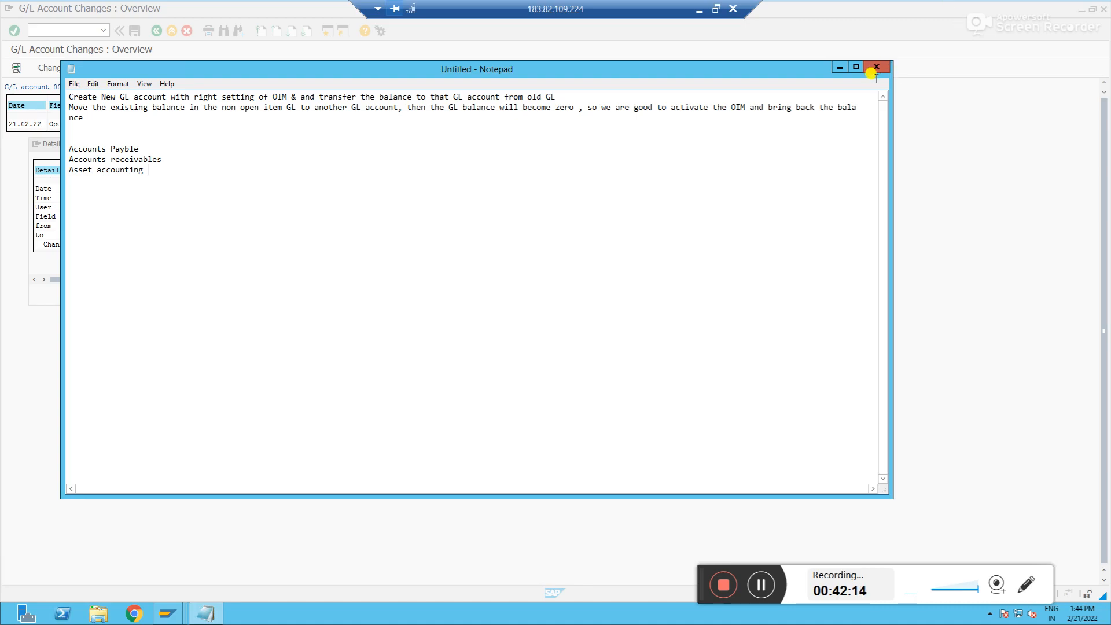
# Close the change details and open central G/L account master maintenance with transaction FS00
pyautogui.click(839, 67)
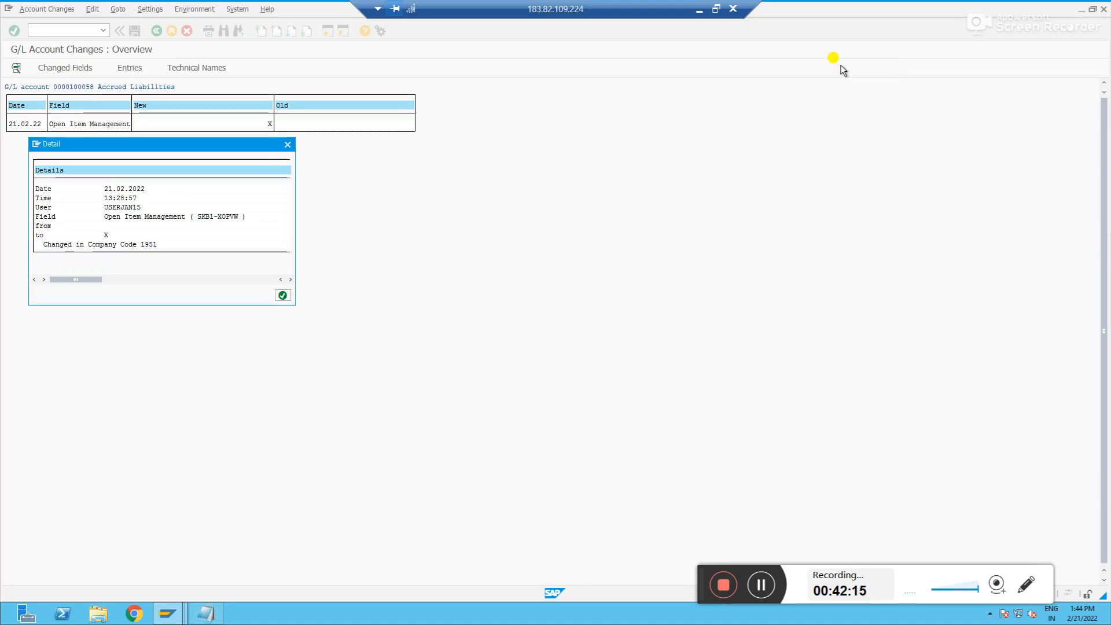
pyautogui.click(288, 146)
pyautogui.click(85, 32)
pyautogui.write('/n')
pyautogui.press('Return')
pyautogui.write('fs00')
pyautogui.press('Return')
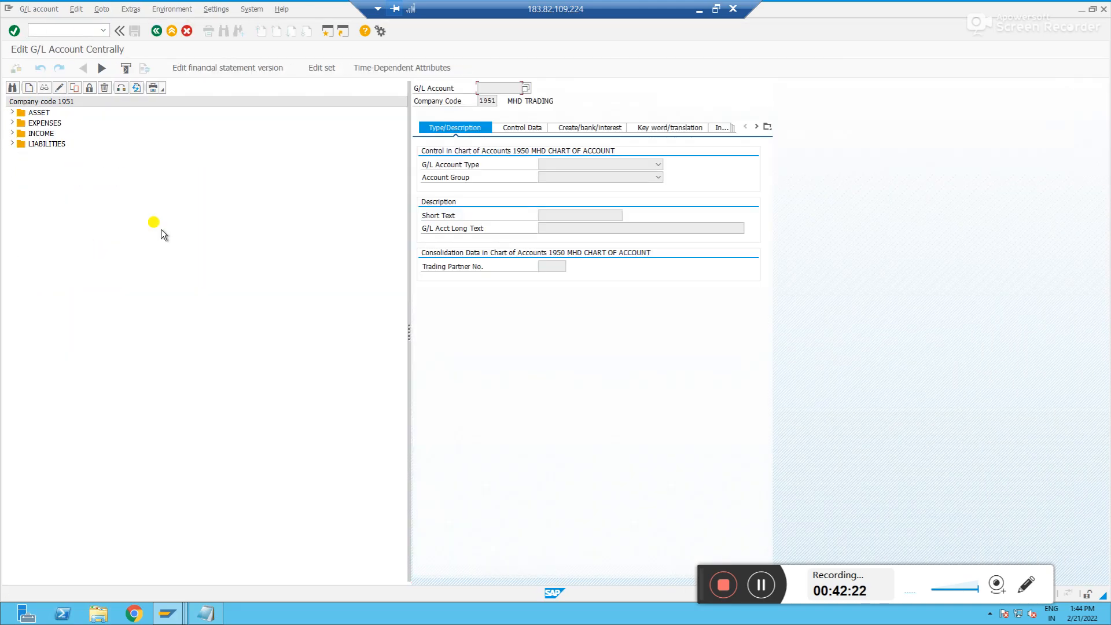
# Display vendor reconciliation account 100056 under Liabilities and examine its reconciliation account type on the Control Data tab
pyautogui.click(12, 143)
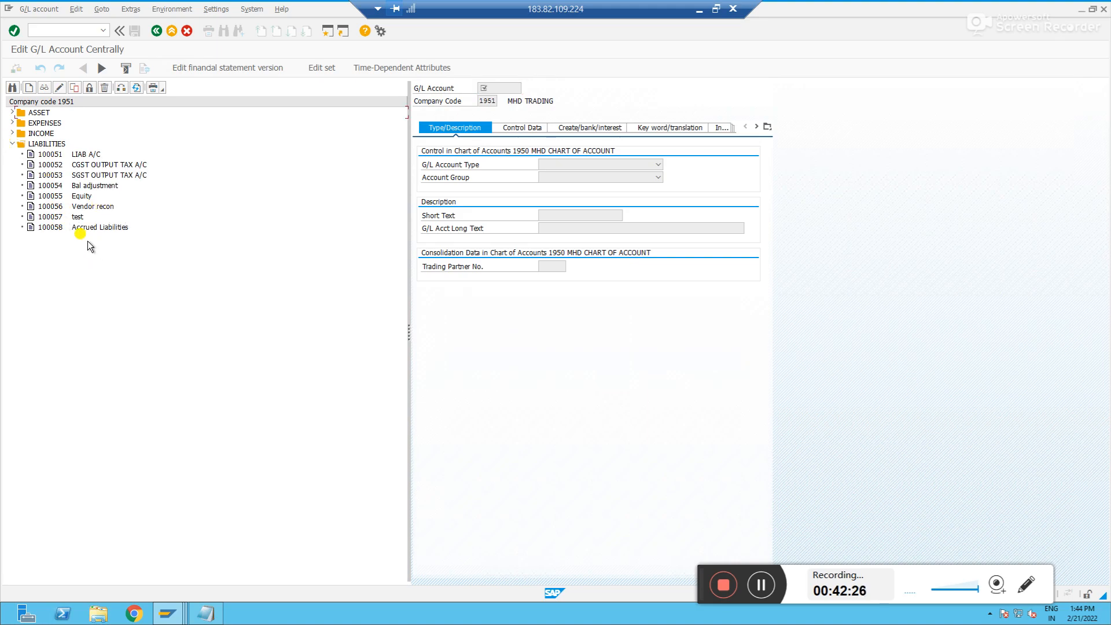
pyautogui.doubleClick(53, 208)
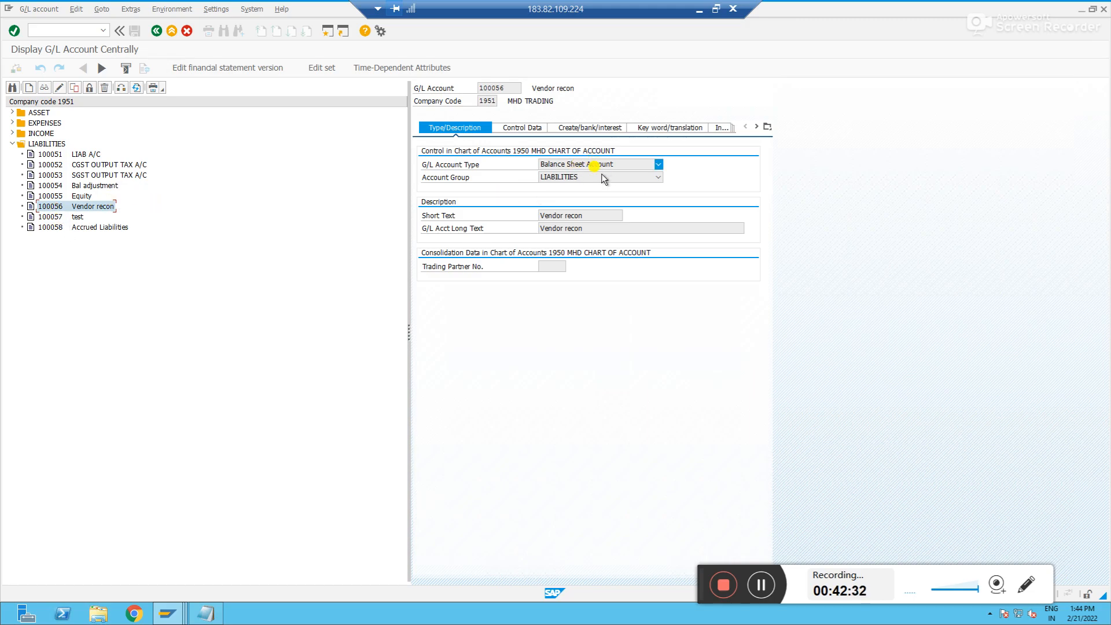
pyautogui.click(589, 217)
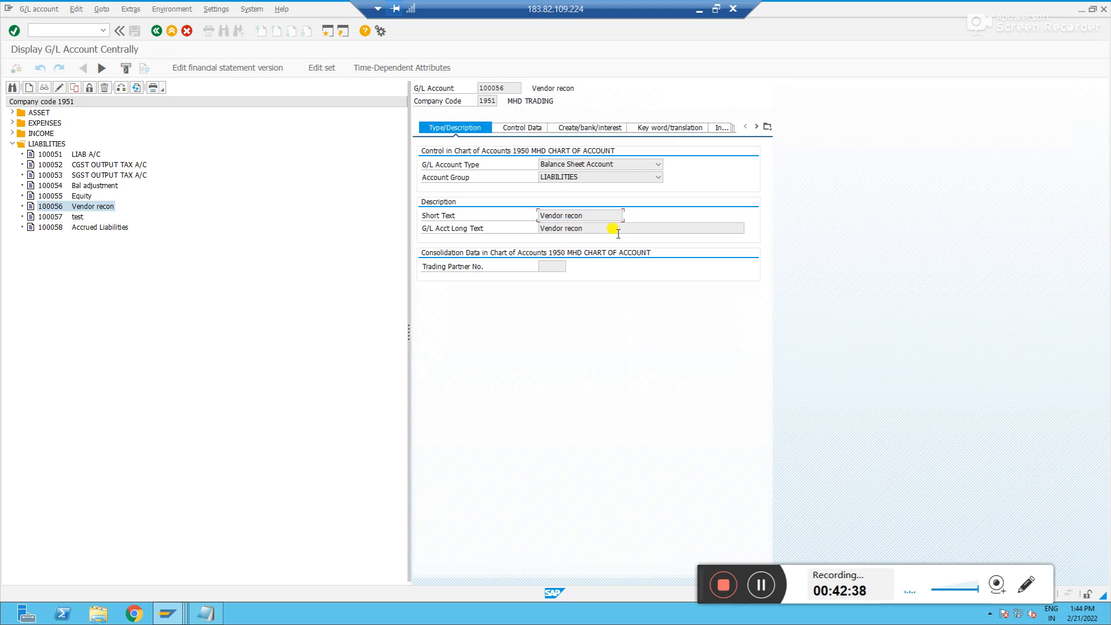
pyautogui.click(518, 129)
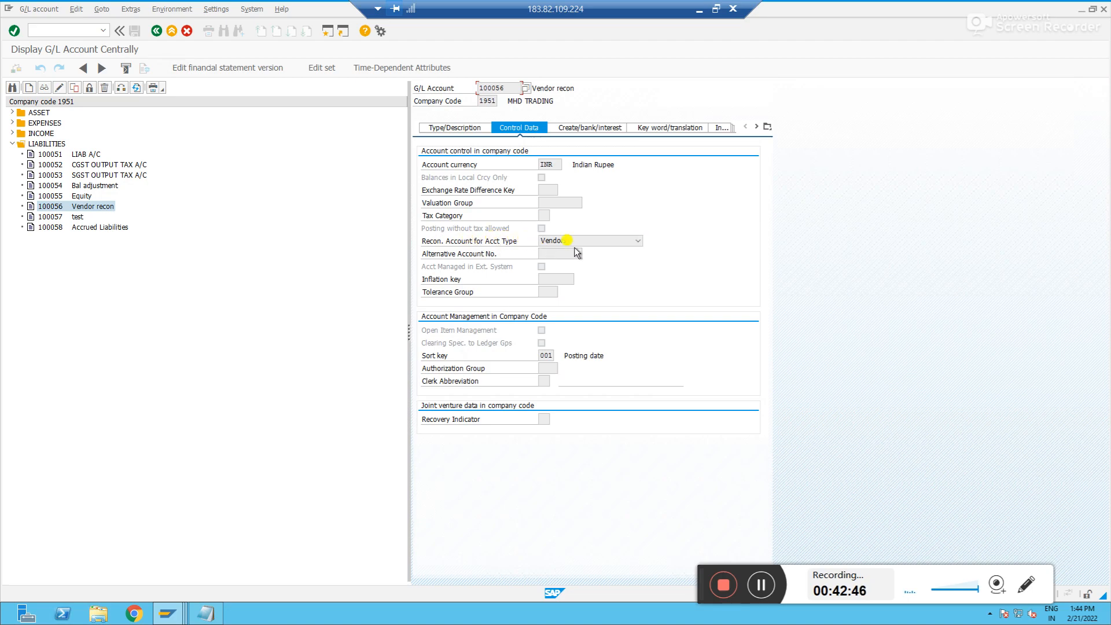
pyautogui.click(607, 242)
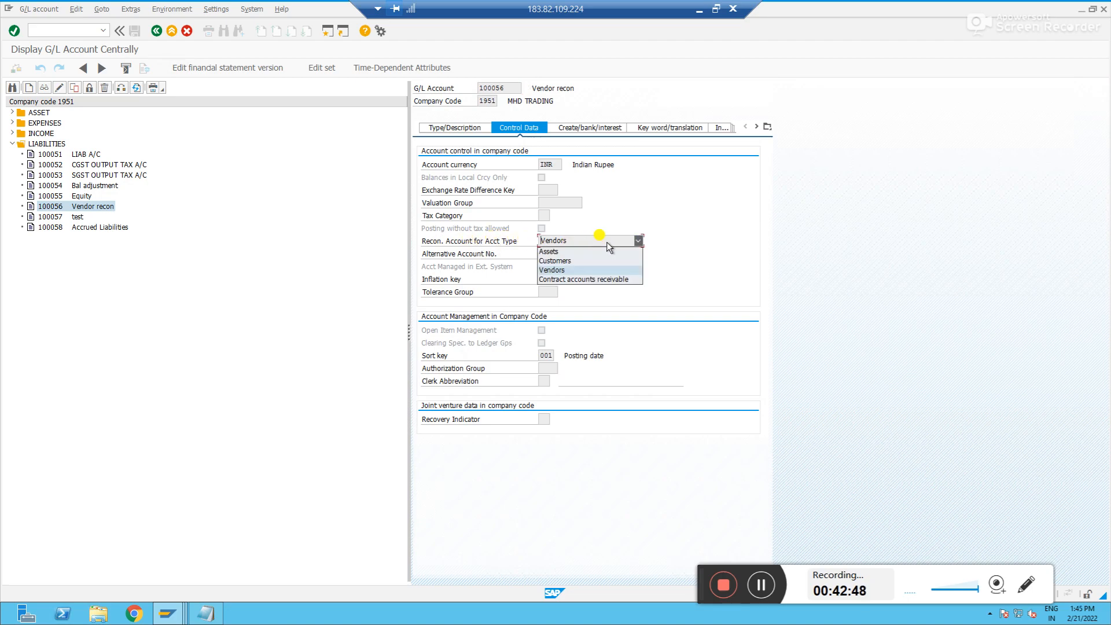
pyautogui.click(719, 262)
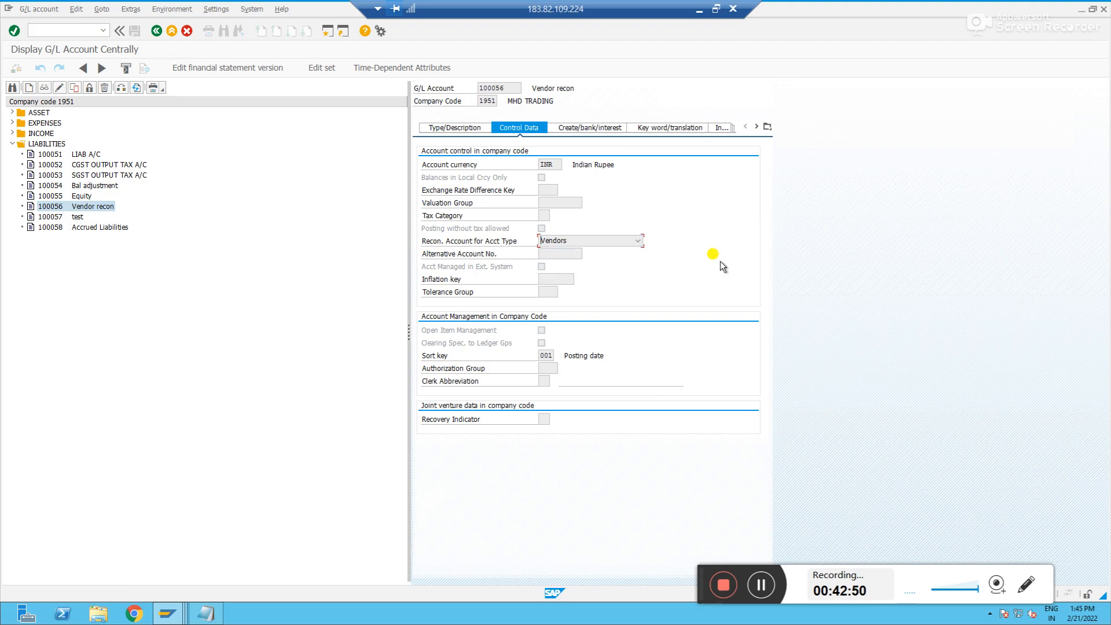
pyautogui.click(511, 88)
pyautogui.click(504, 88)
pyautogui.moveTo(508, 88); pyautogui.dragTo(447, 86)
pyautogui.click(446, 88)
# Switch to the document display session and exit back to the SAP Easy Access menu
pyautogui.hotkey('alt', 'Tab')
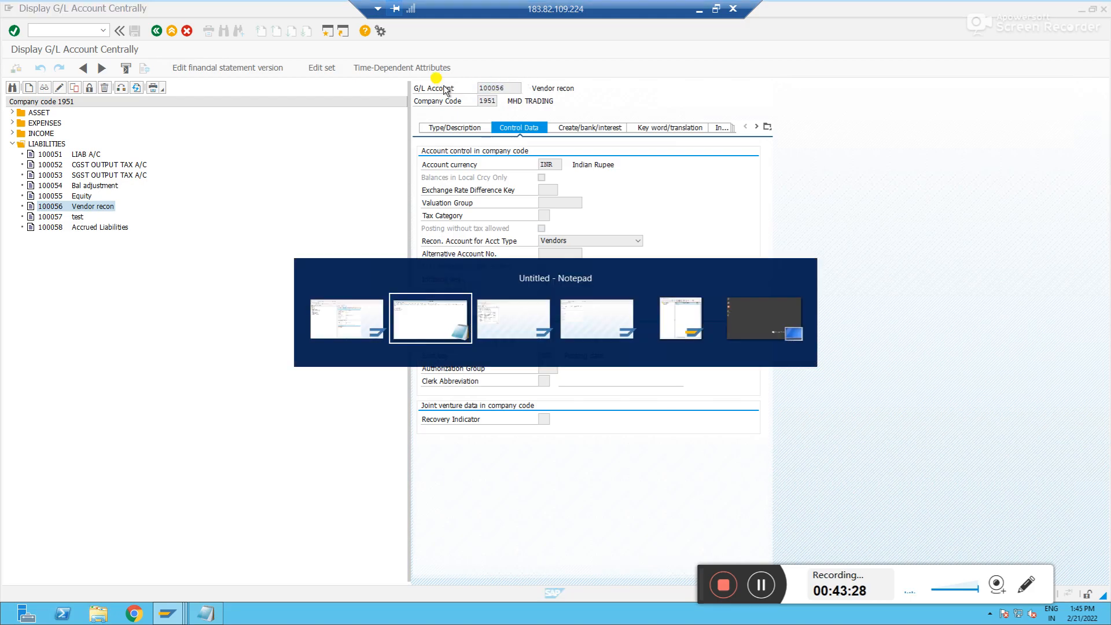
pyautogui.hotkey('alt', 'Tab')
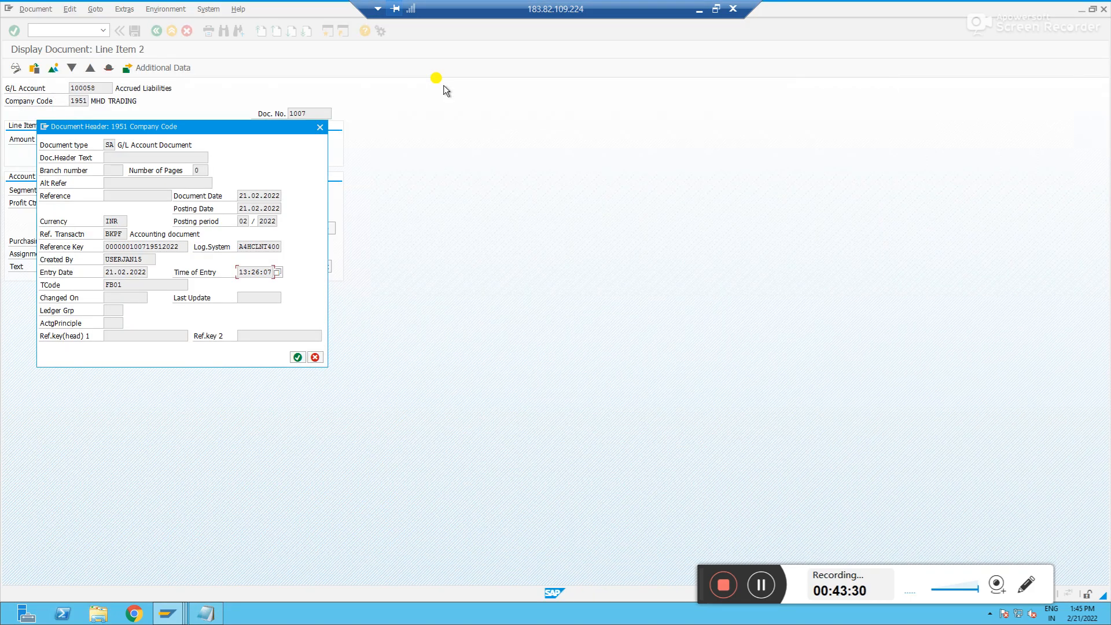
pyautogui.press('F3')
pyautogui.press('F3')
pyautogui.press('F3')
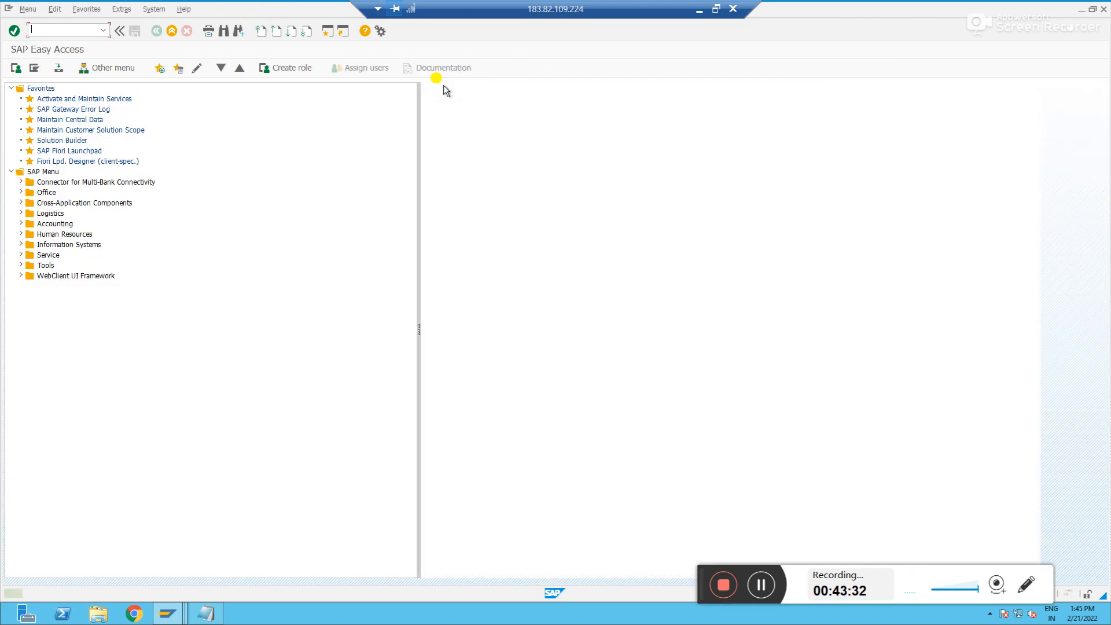
# Try to enter an F-02 G/L posting dated 21022022 with posting key 40 to account 100056
pyautogui.write('f-02')
pyautogui.press('Return')
pyautogui.write('21022022')
pyautogui.press('Tab')
pyautogui.click(119, 406)
pyautogui.write('nt      100056')
pyautogui.hotkey('ctrl', 'a')
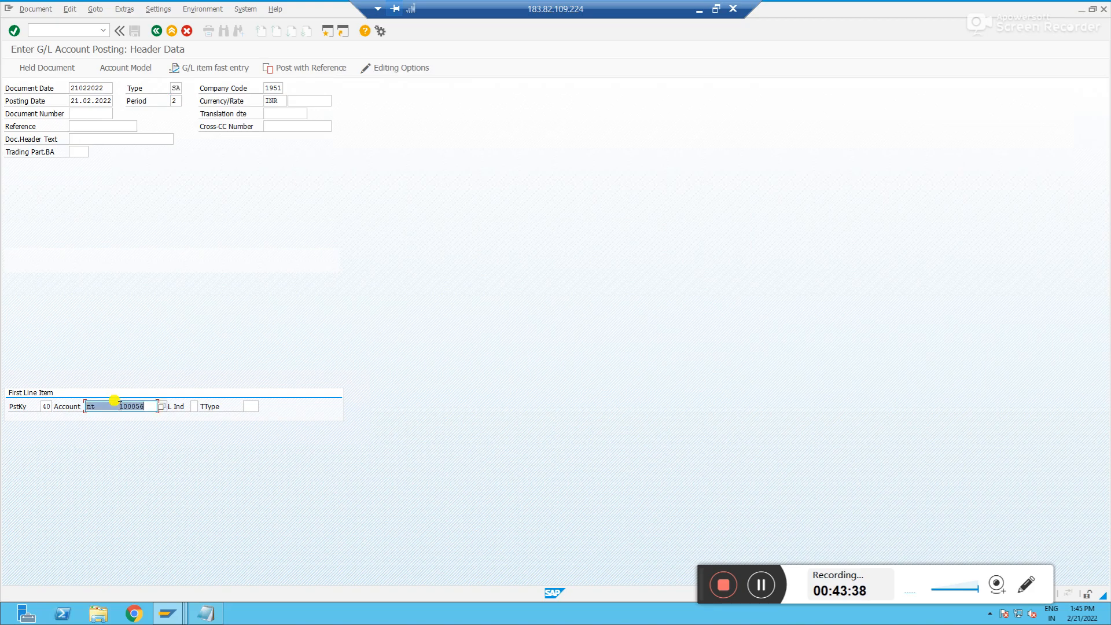
pyautogui.write('100')
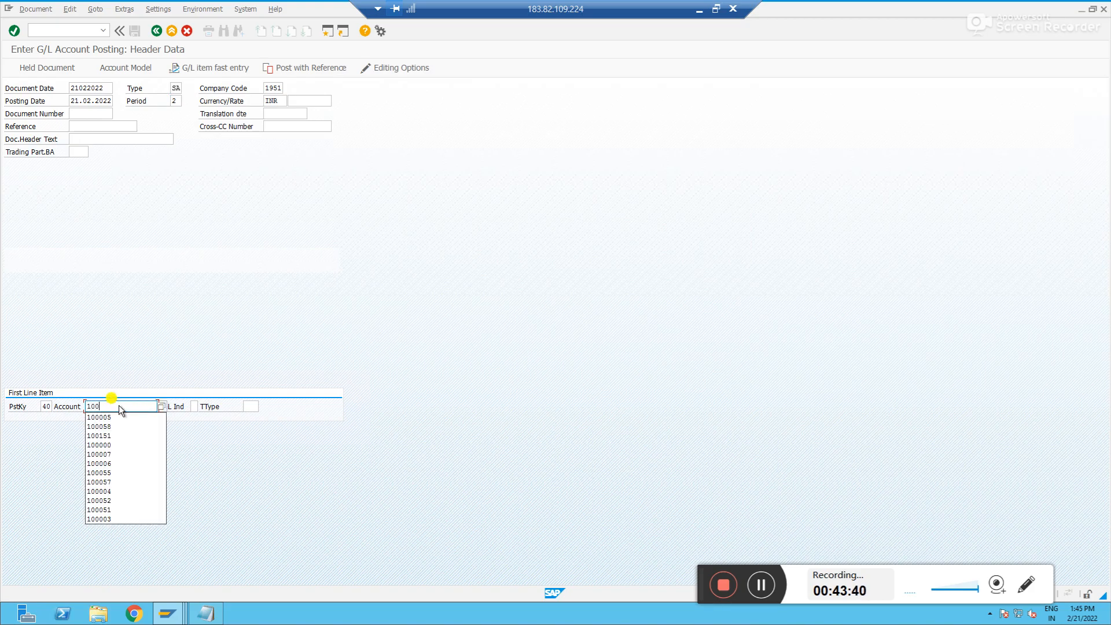
pyautogui.write('056')
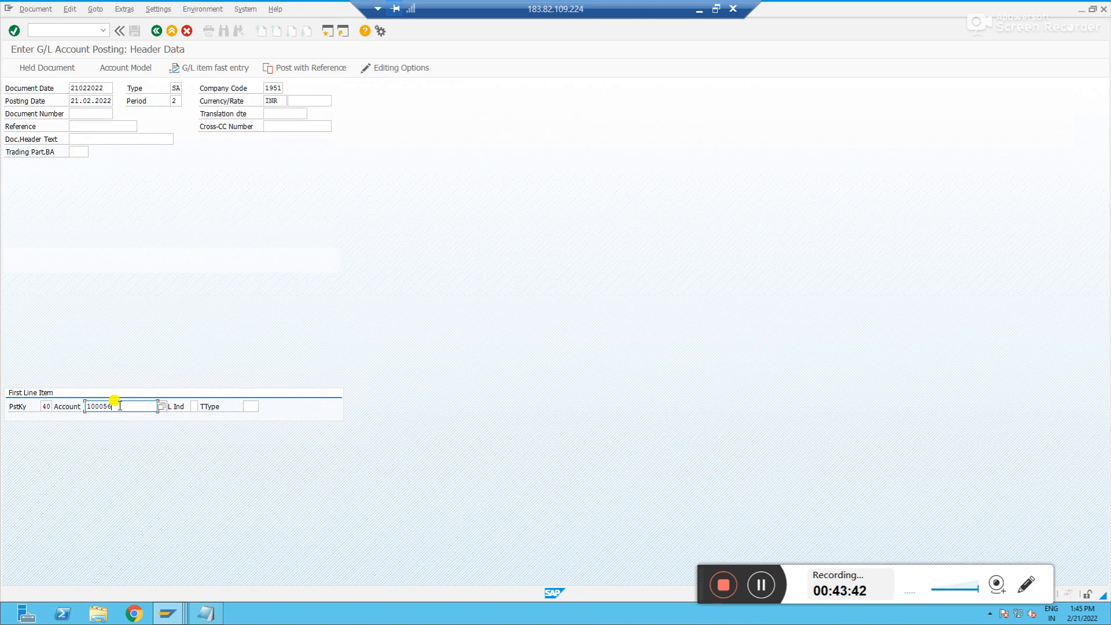
pyautogui.press('Return')
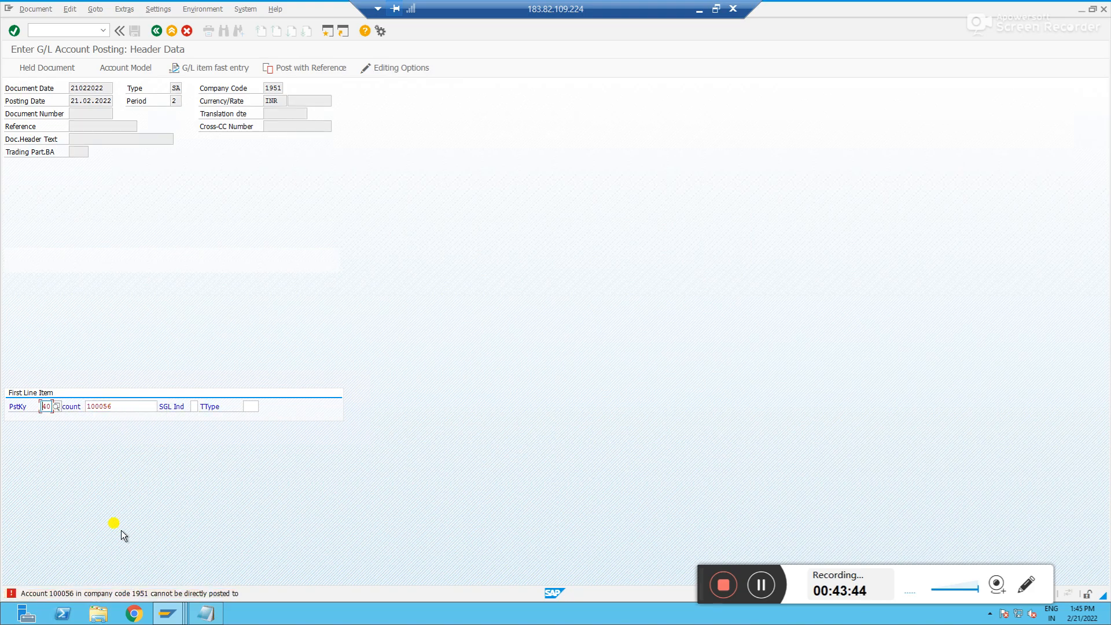
# Open the long text of the posting error message and close it again
pyautogui.doubleClick(130, 596)
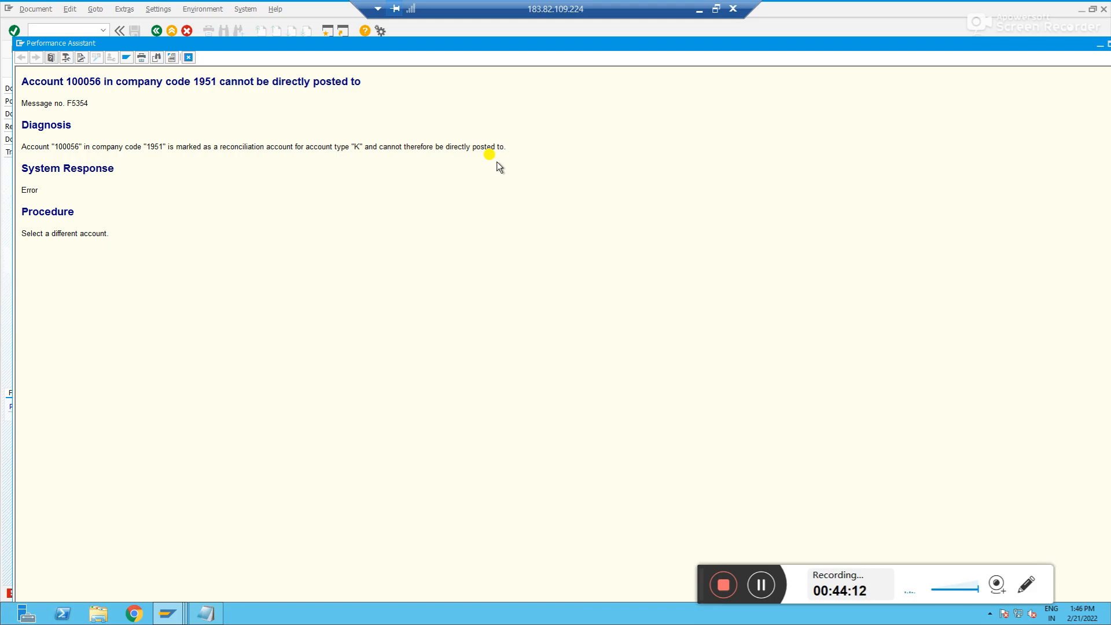
pyautogui.hotkey('alt', 'space')
pyautogui.press('c')
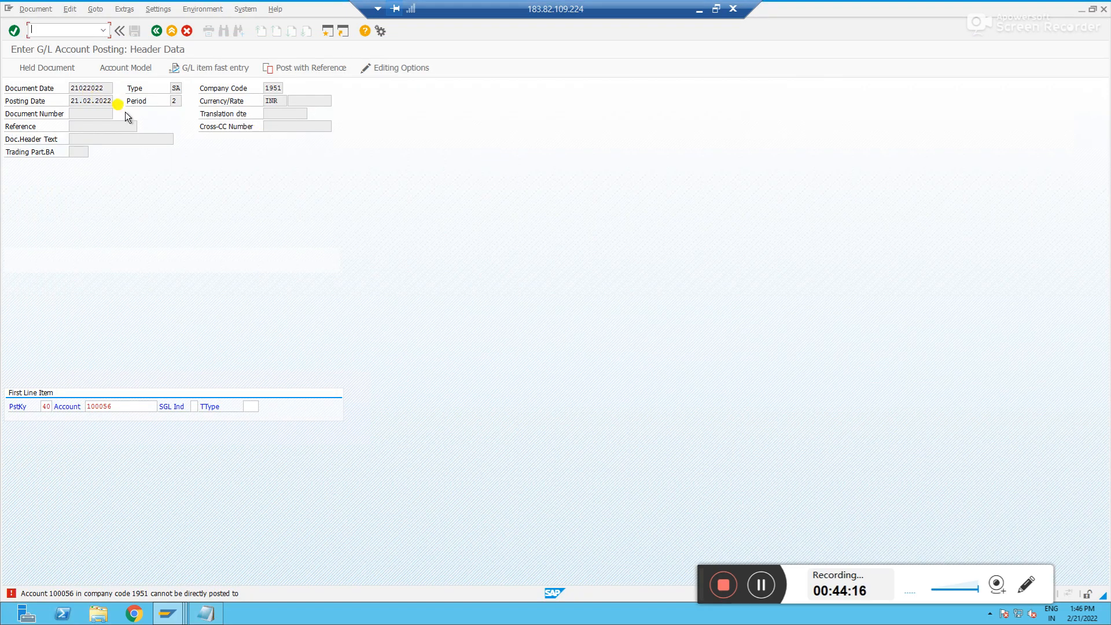
# Switch back to account 100056's master data and review its reconciliation account type options
pyautogui.hotkey('alt', 'Tab')
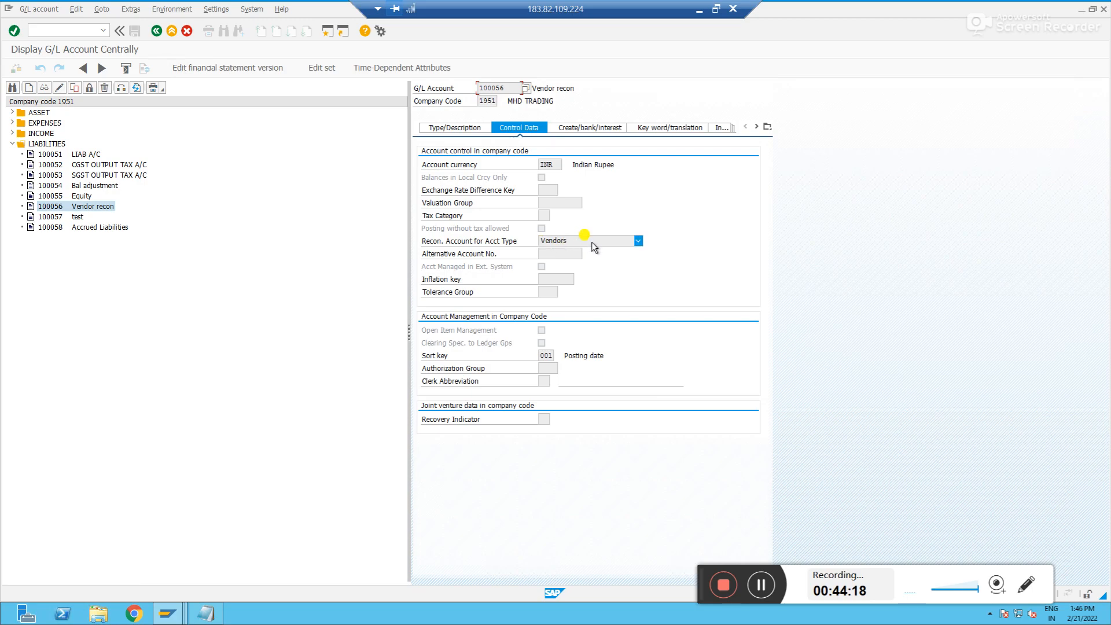
pyautogui.click(587, 240)
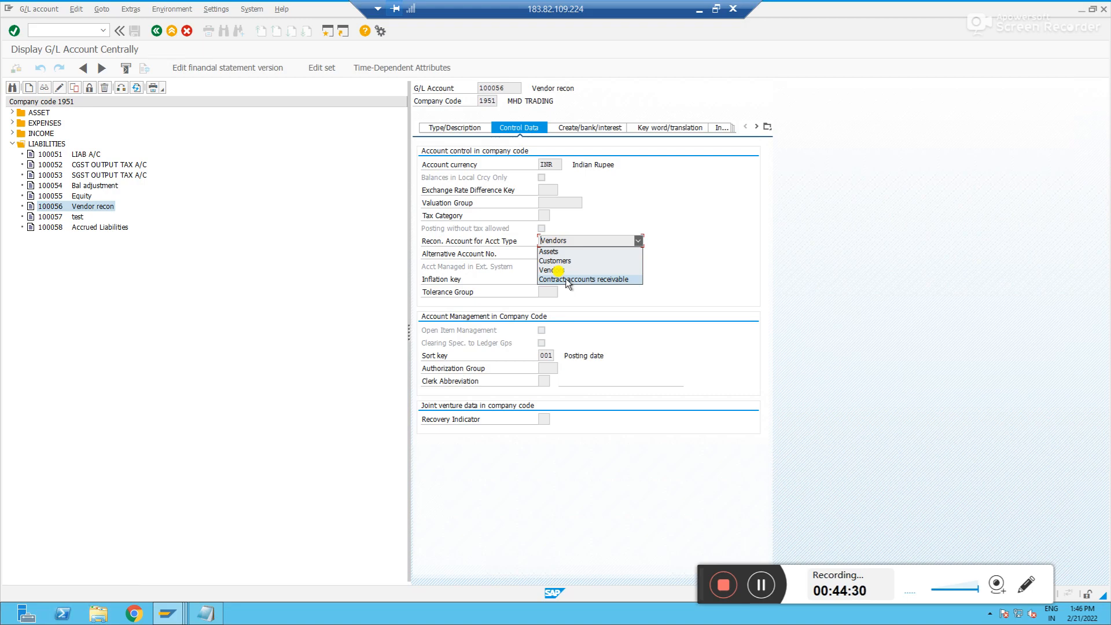
pyautogui.click(574, 241)
pyautogui.click(513, 90)
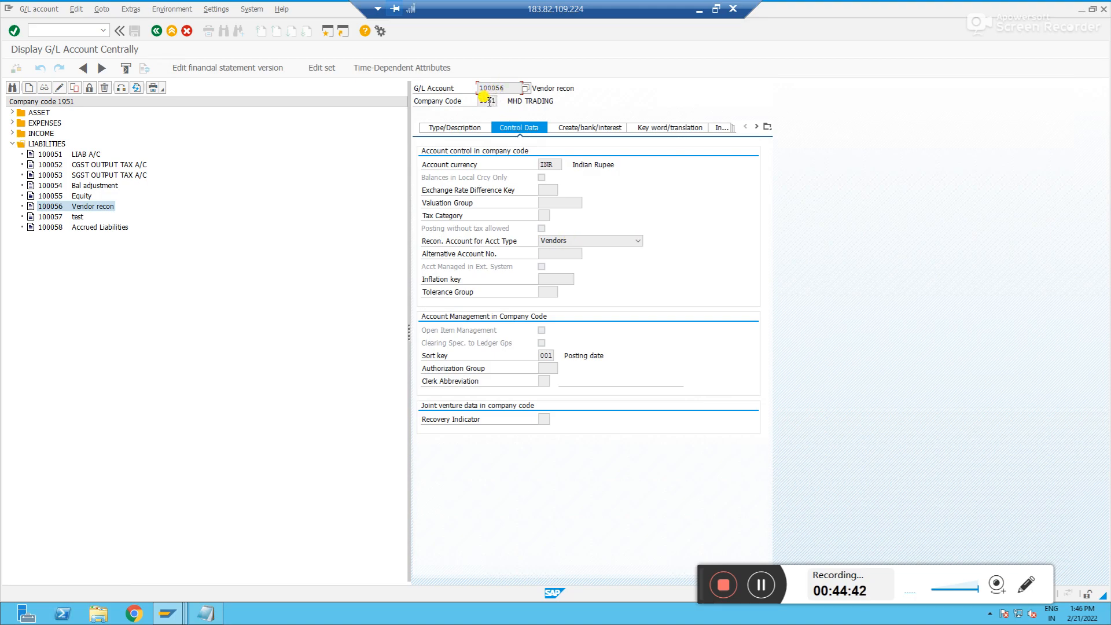
# Open the SE16N general table display for vendor company-code table LFB1
pyautogui.hotkey('alt', 'Tab')
pyautogui.hotkey('alt', 'Tab')
pyautogui.hotkey('alt', 'Tab')
pyautogui.hotkey('alt', 'Tab')
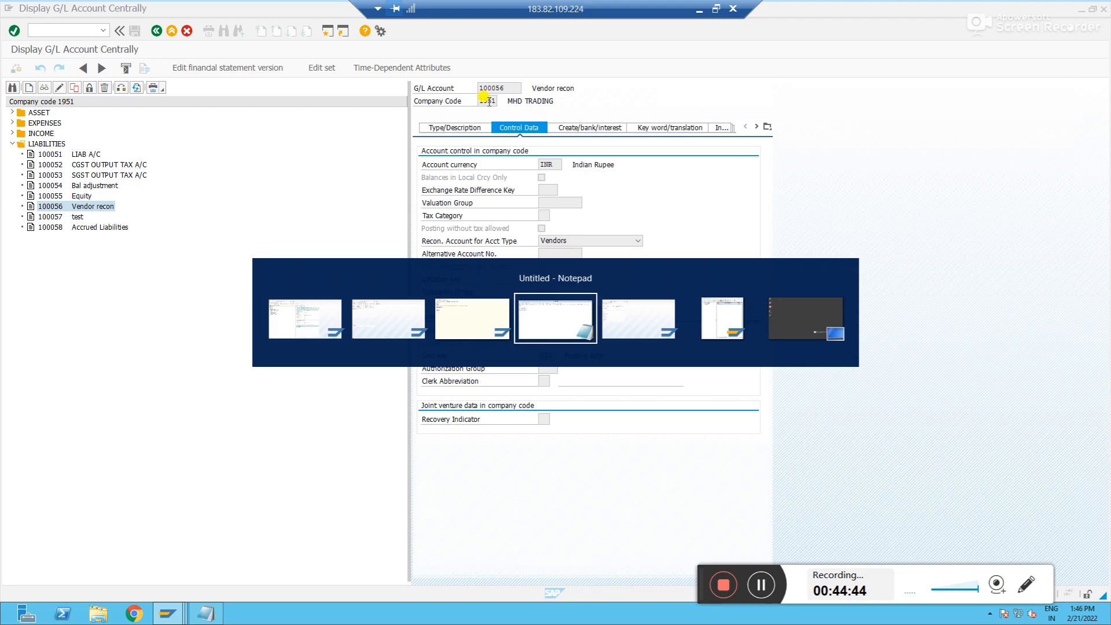
pyautogui.click(79, 31)
pyautogui.write('/nse16n')
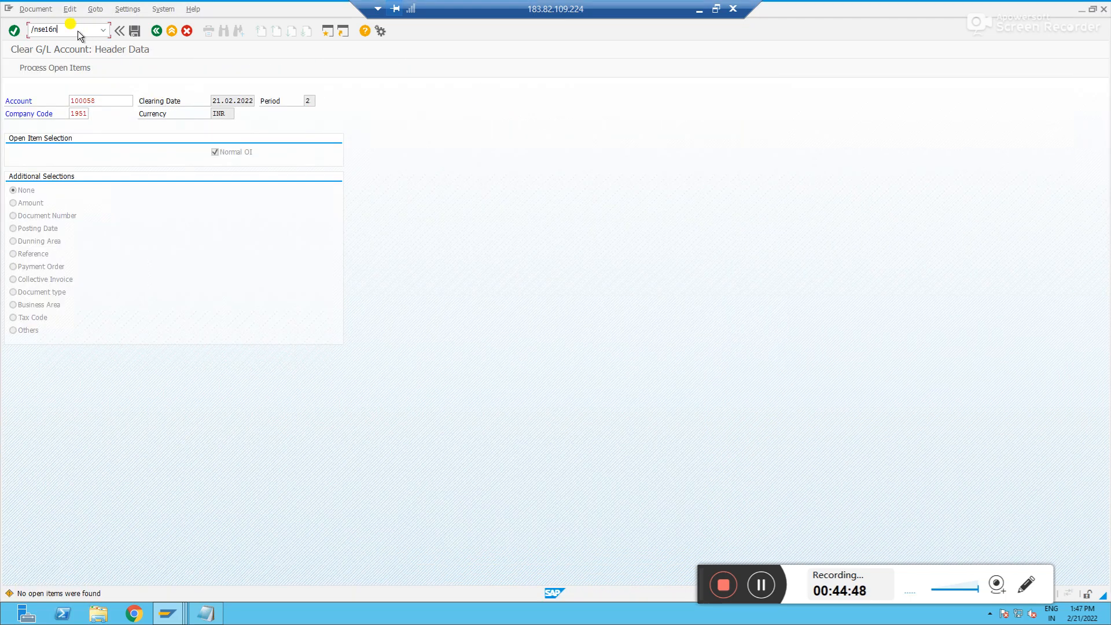
pyautogui.press('Return')
pyautogui.click(125, 88)
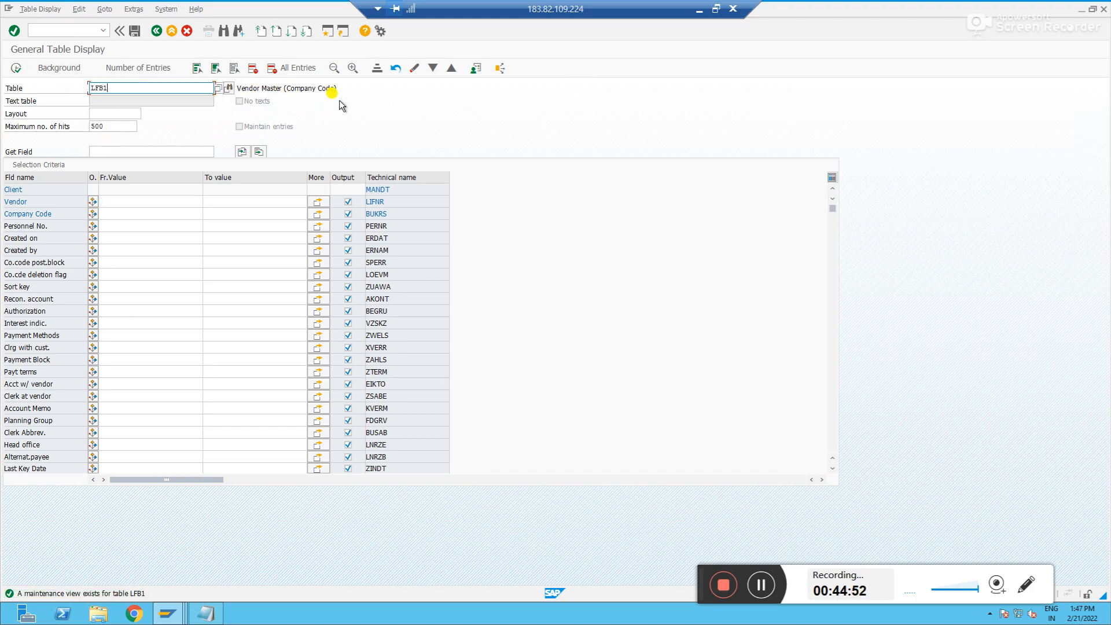
# Display LFB1 entries for company code 1951 and examine the vendor's reconciliation account
pyautogui.click(113, 213)
pyautogui.write('1000')
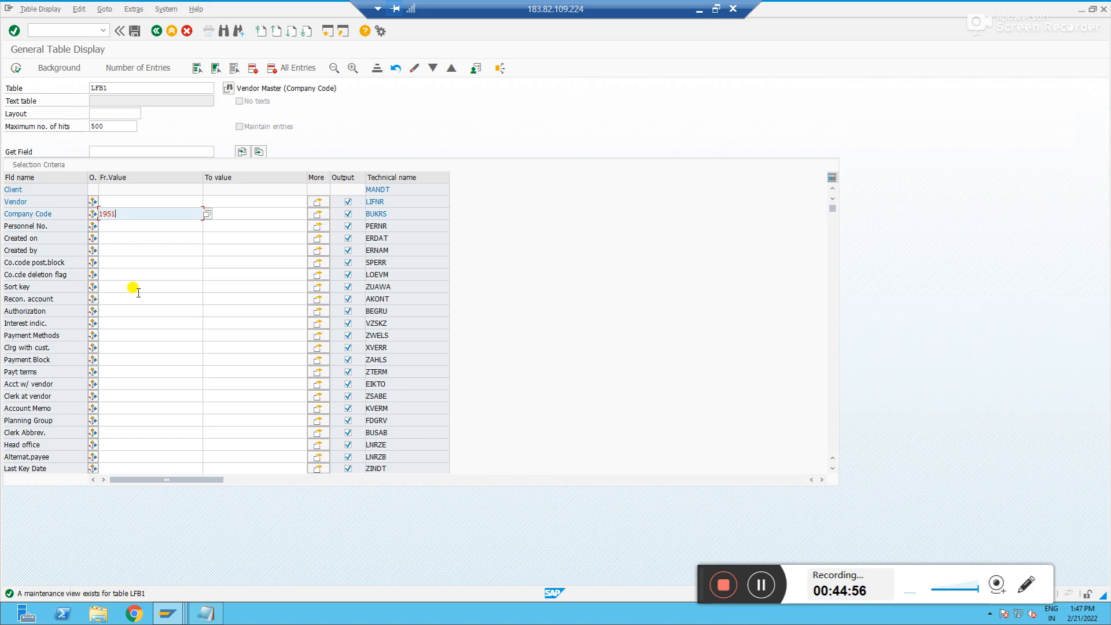
pyautogui.click(16, 68)
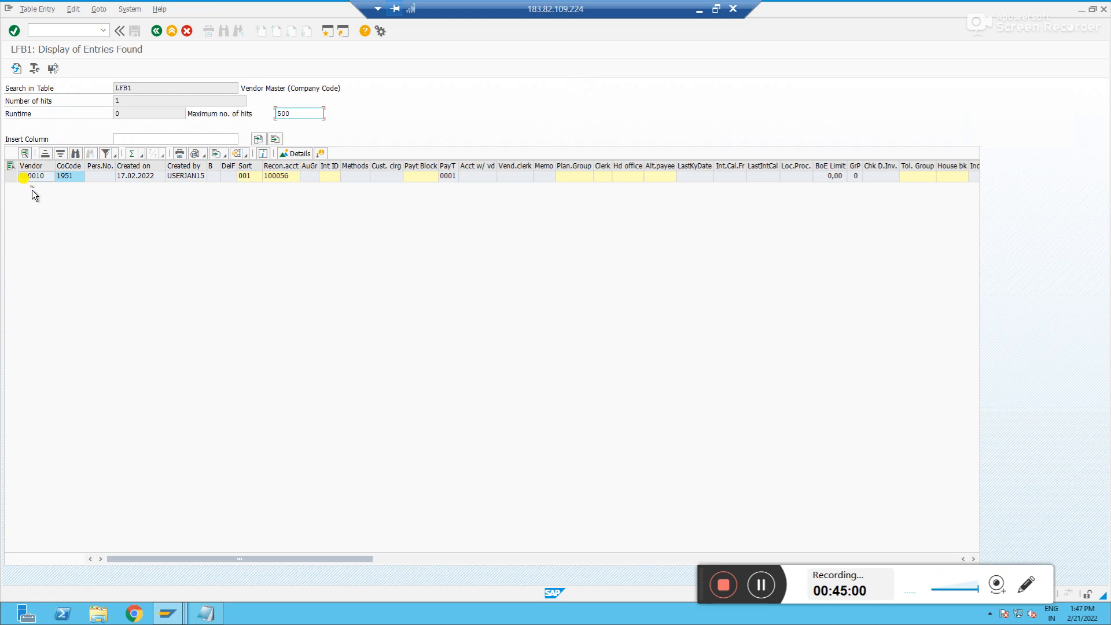
pyautogui.click(30, 177)
pyautogui.click(279, 175)
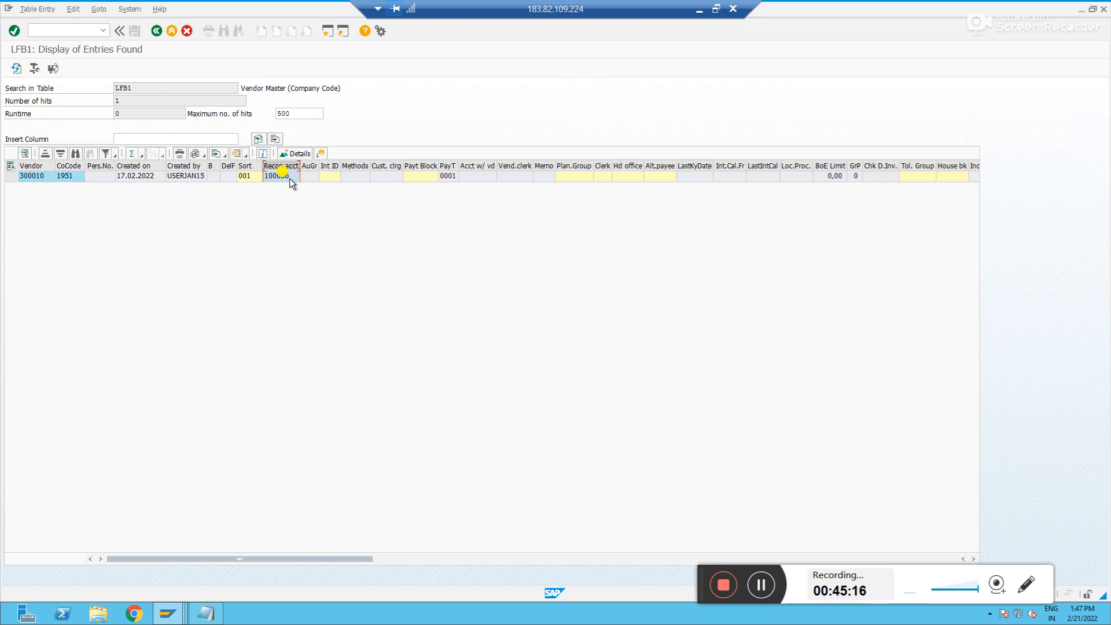
# Display the open line items of vendor 300010 in company code 1951
pyautogui.hotkey('alt', 'Tab')
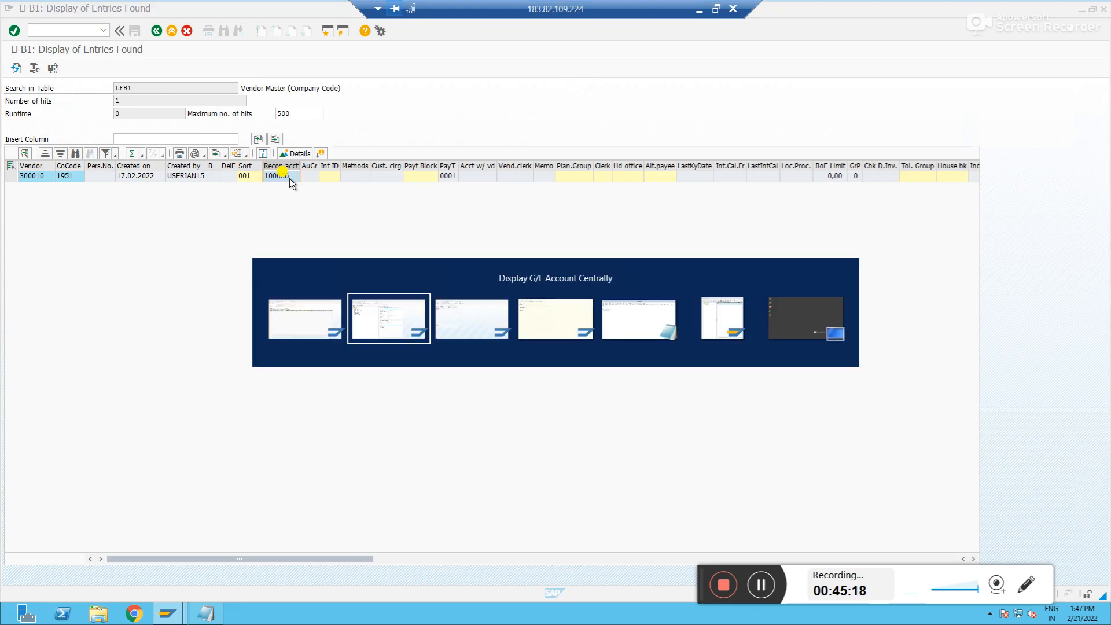
pyautogui.click(69, 32)
pyautogui.write('/nfbl1n')
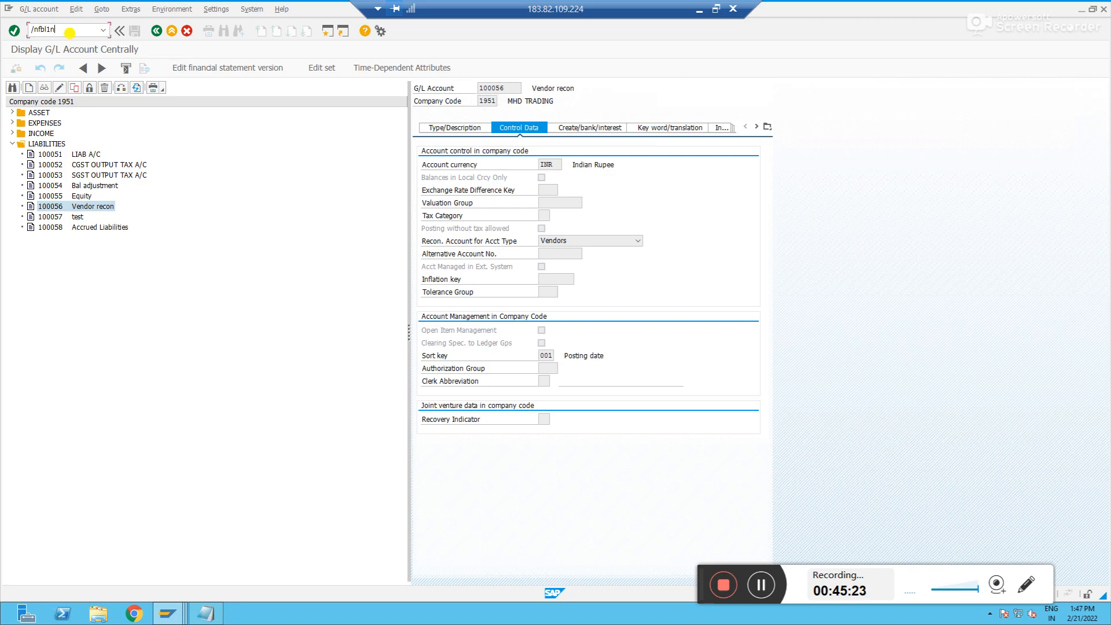
pyautogui.press('Return')
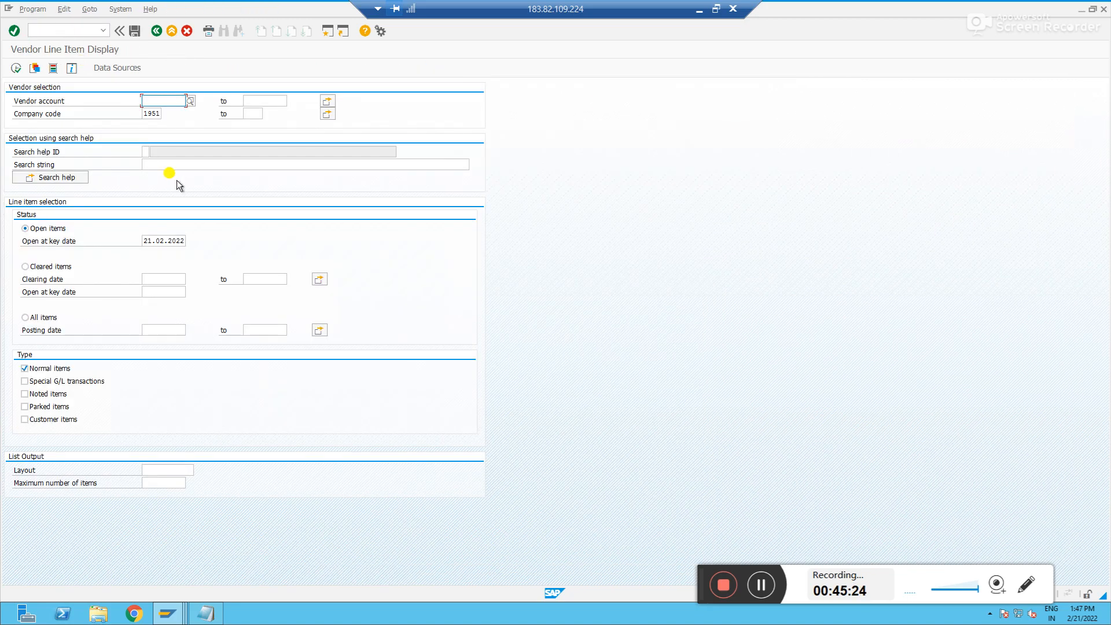
pyautogui.click(191, 100)
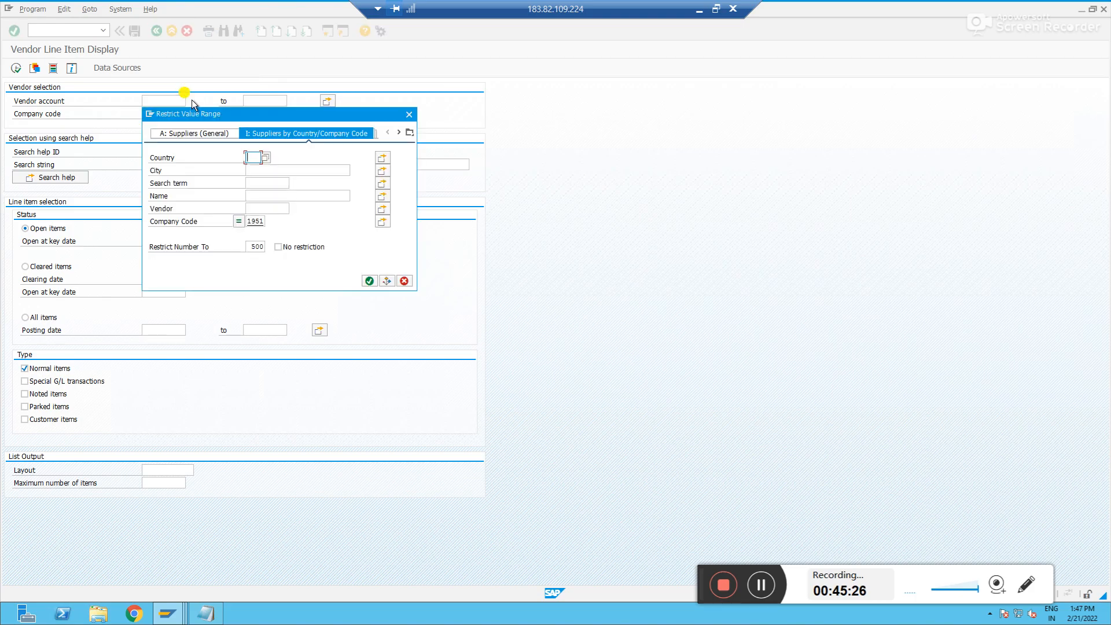
pyautogui.press('Return')
pyautogui.doubleClick(180, 156)
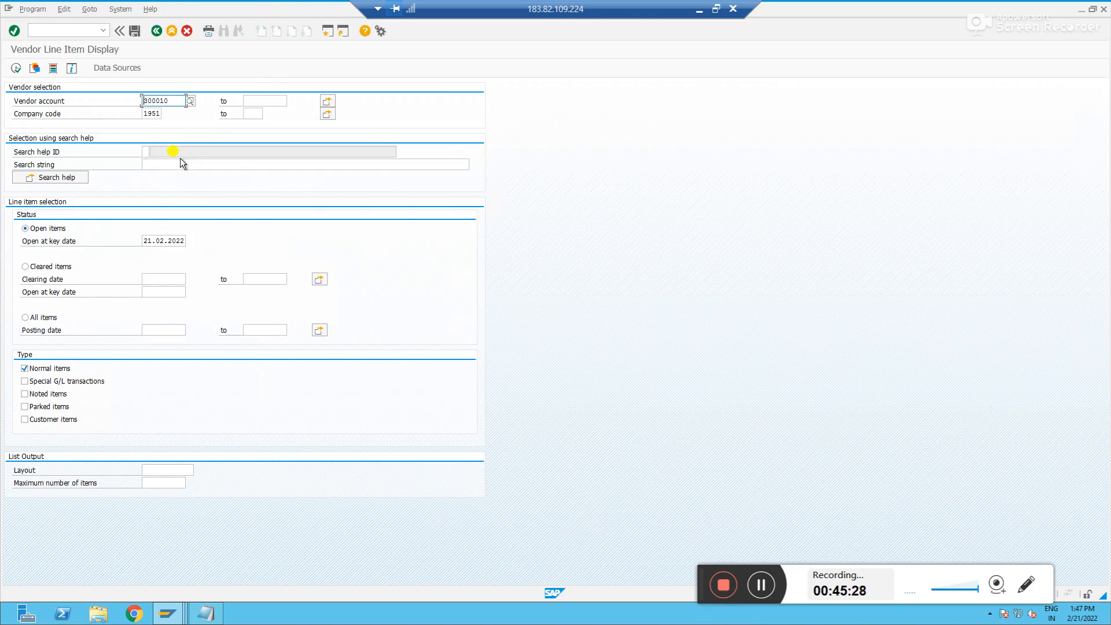
pyautogui.click(14, 73)
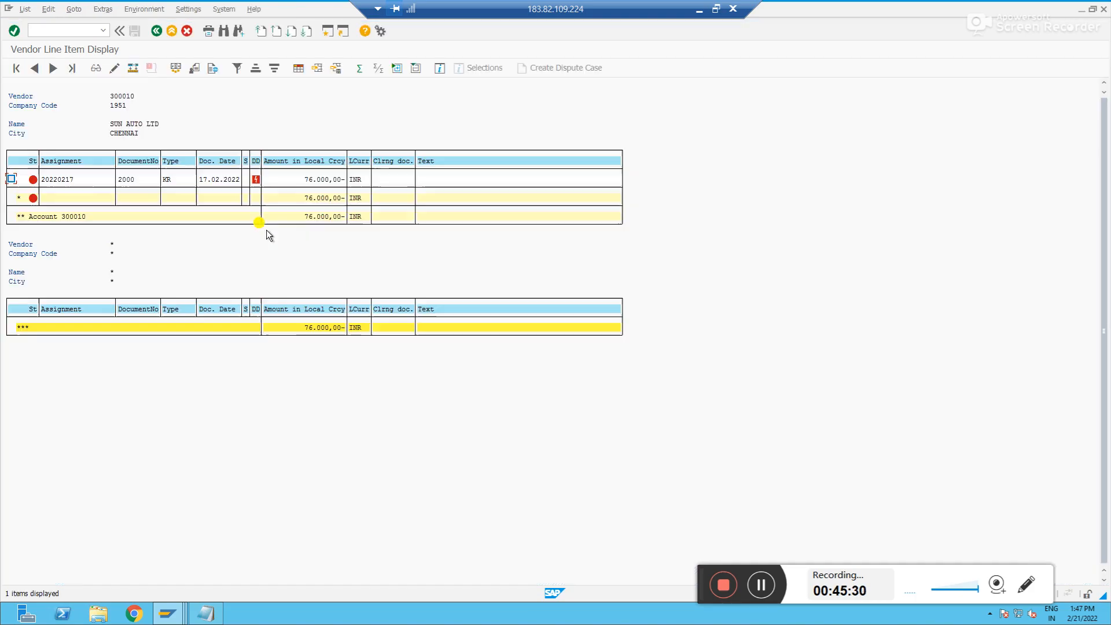
pyautogui.click(316, 198)
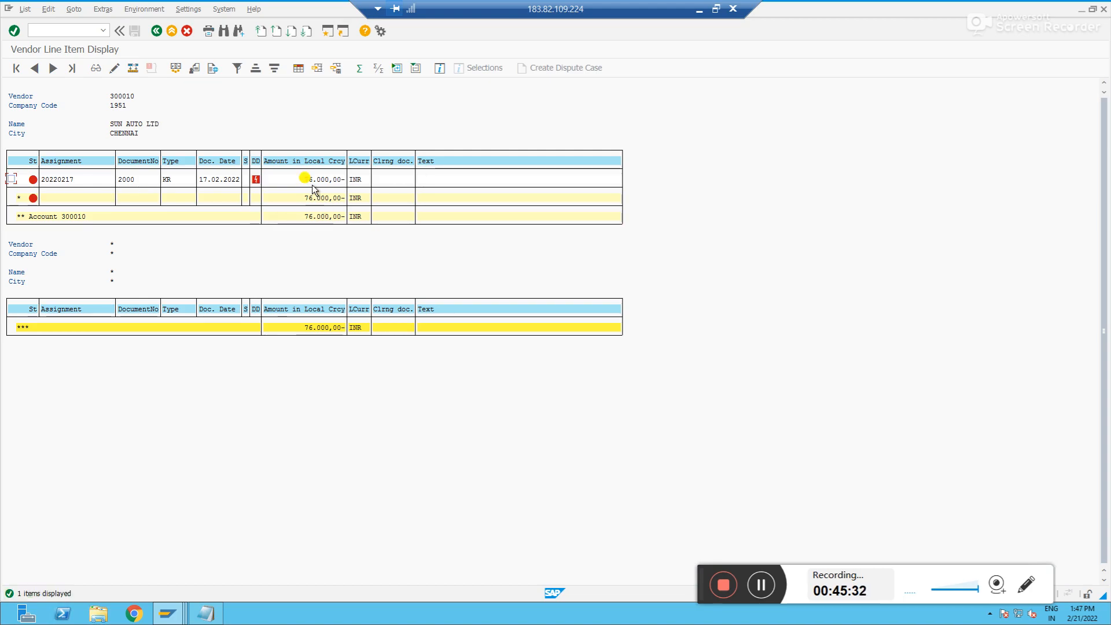
# Open the G/L account balance display with transaction FS10N for account 100058 in company code 1951
pyautogui.hotkey('alt', 'Tab')
pyautogui.click(74, 35)
pyautogui.write('/nfs')
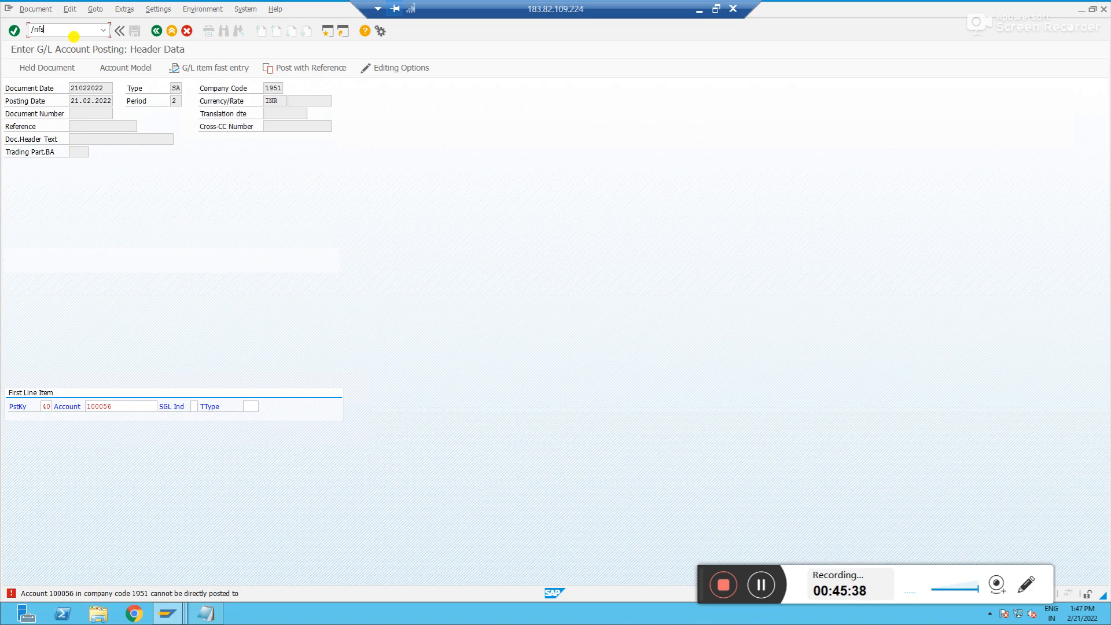
pyautogui.write('10n')
pyautogui.press('Return')
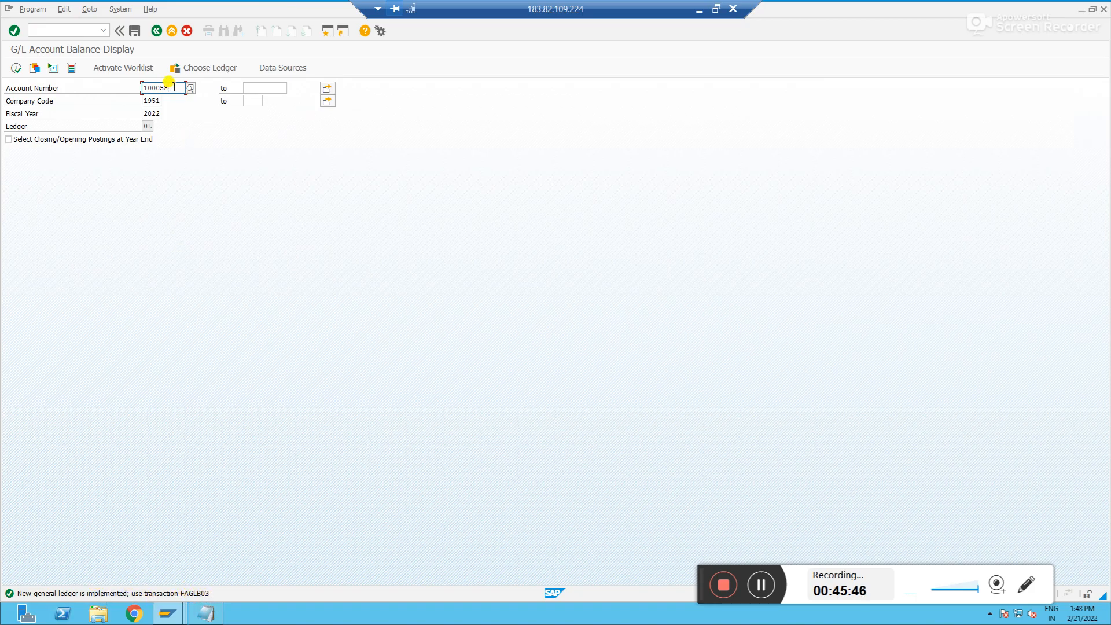
# Display the balance of G/L account 100056 in company code 1951 for fiscal year 2022
pyautogui.hotkey('alt', 'Tab')
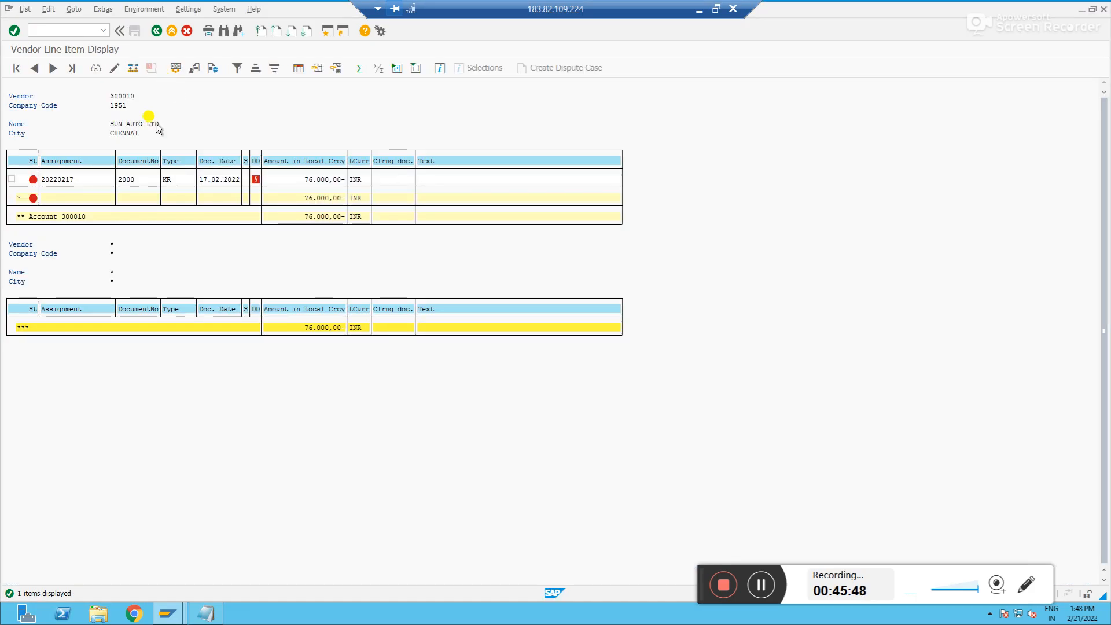
pyautogui.doubleClick(76, 178)
pyautogui.doubleClick(312, 88)
pyautogui.press('BackSpace')
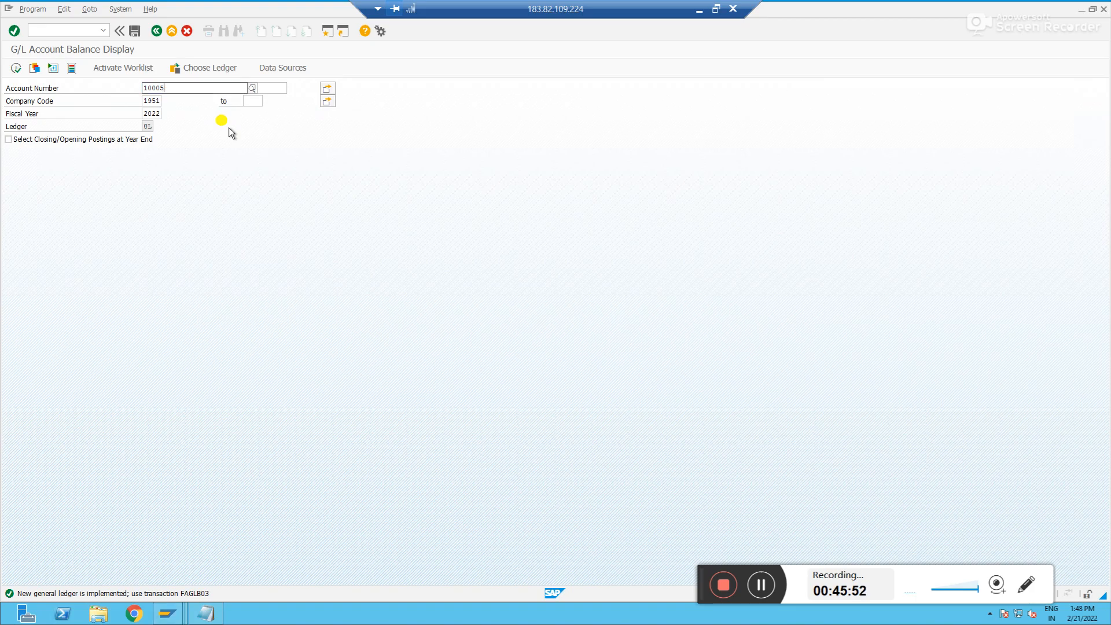
pyautogui.write('6')
pyautogui.click(17, 70)
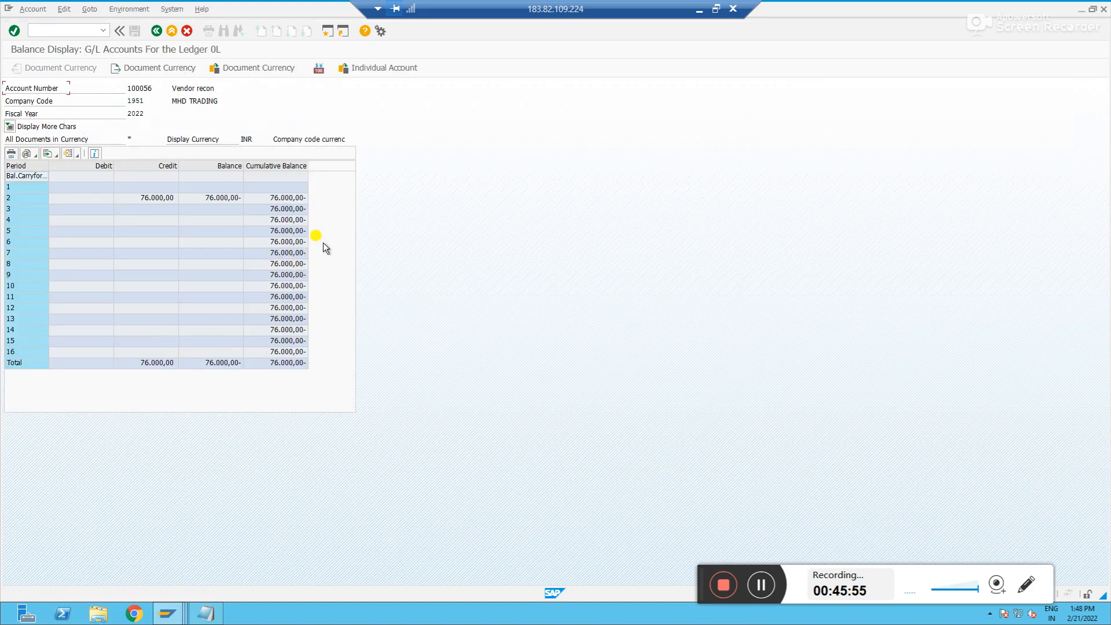
# Compare account 100056's period balance with vendor 300010's open line items, drilling down from the balance
pyautogui.click(299, 200)
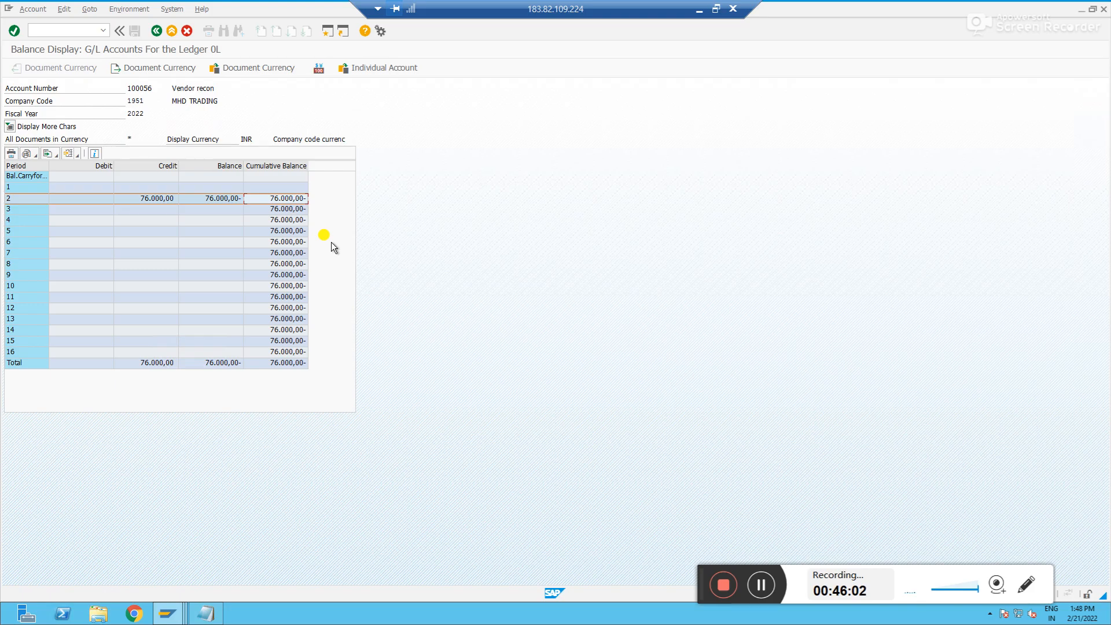
pyautogui.hotkey('alt', 'Tab')
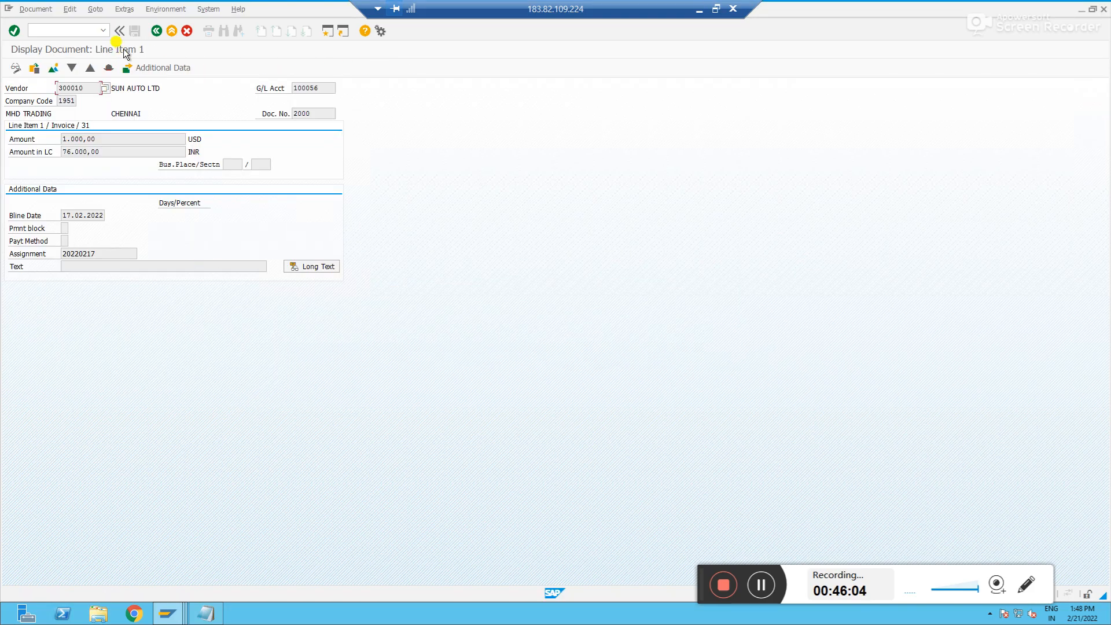
pyautogui.click(158, 31)
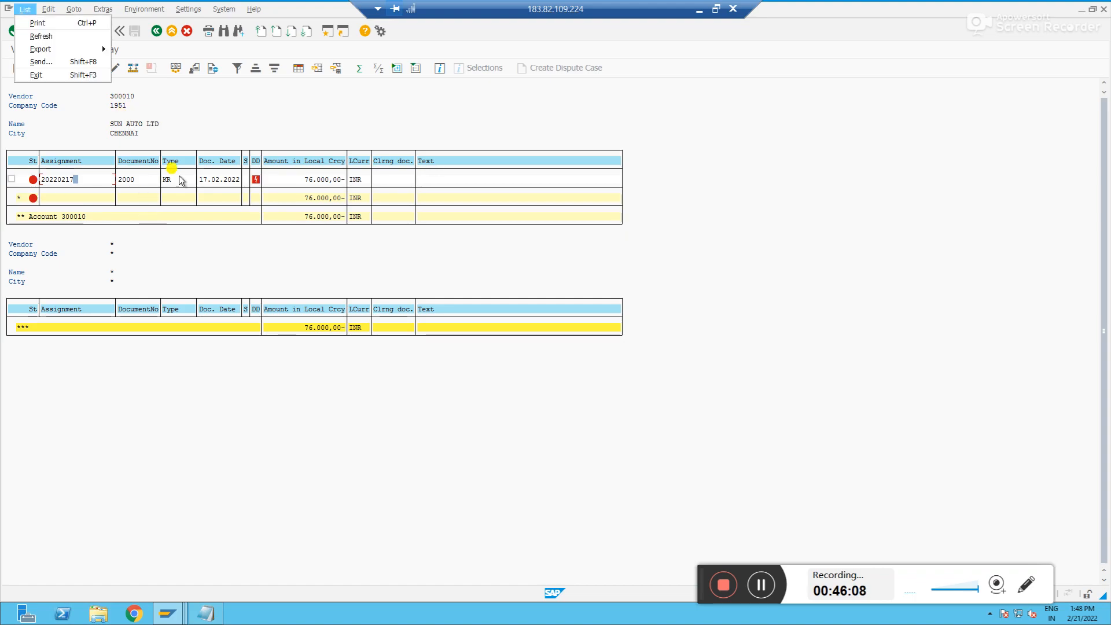
pyautogui.hotkey('alt', 'Tab')
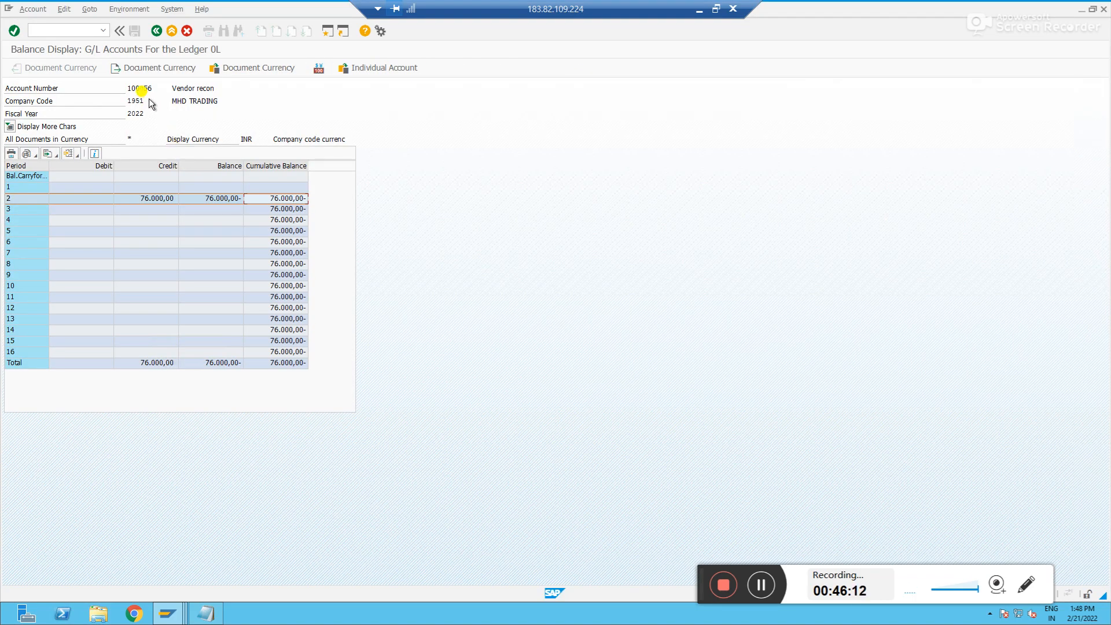
pyautogui.hotkey('alt', 'Tab')
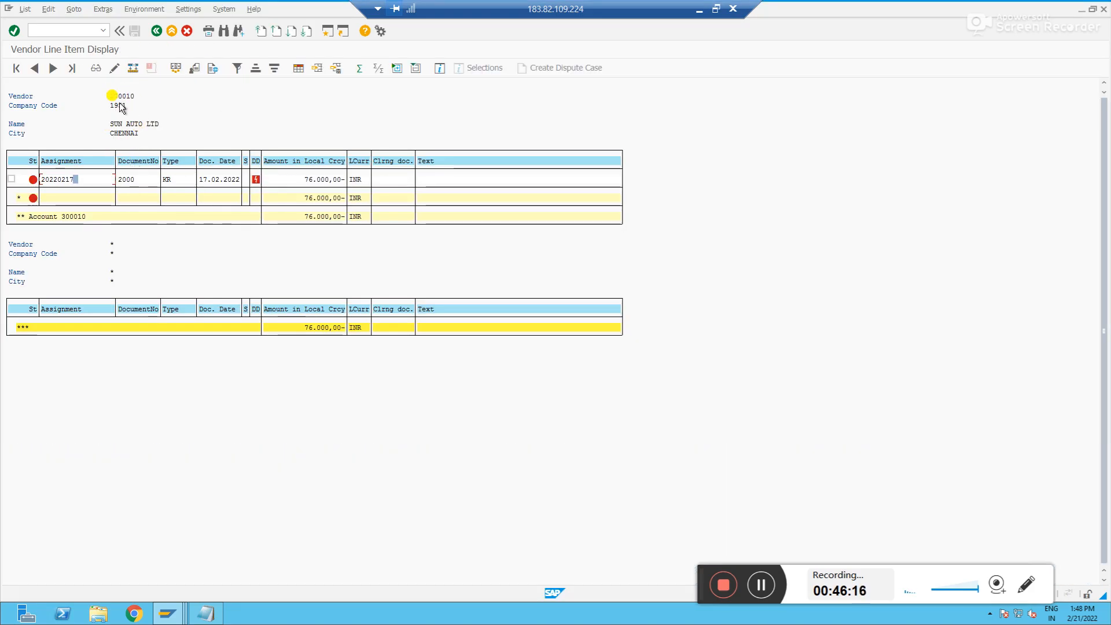
pyautogui.hotkey('alt', 'Tab')
pyautogui.click(289, 200)
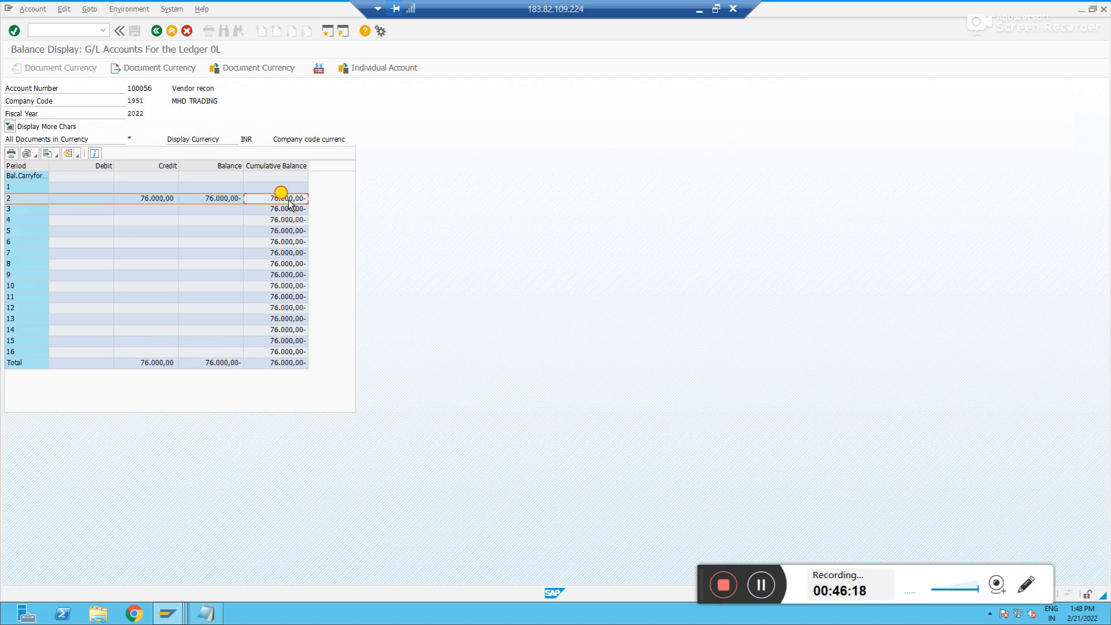
pyautogui.doubleClick(289, 200)
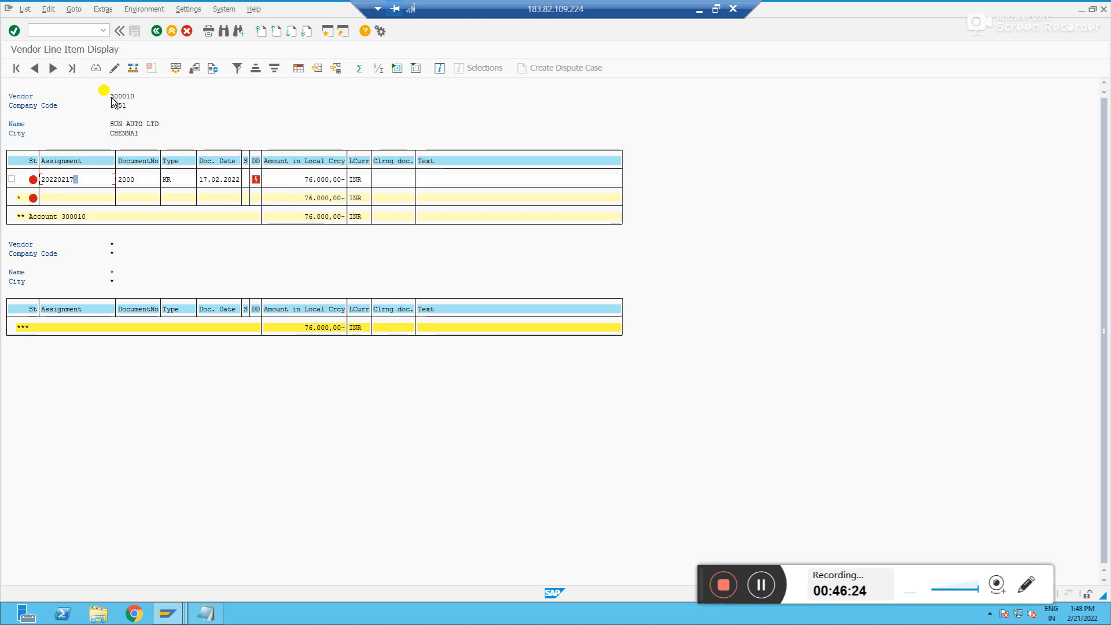
pyautogui.press('F3')
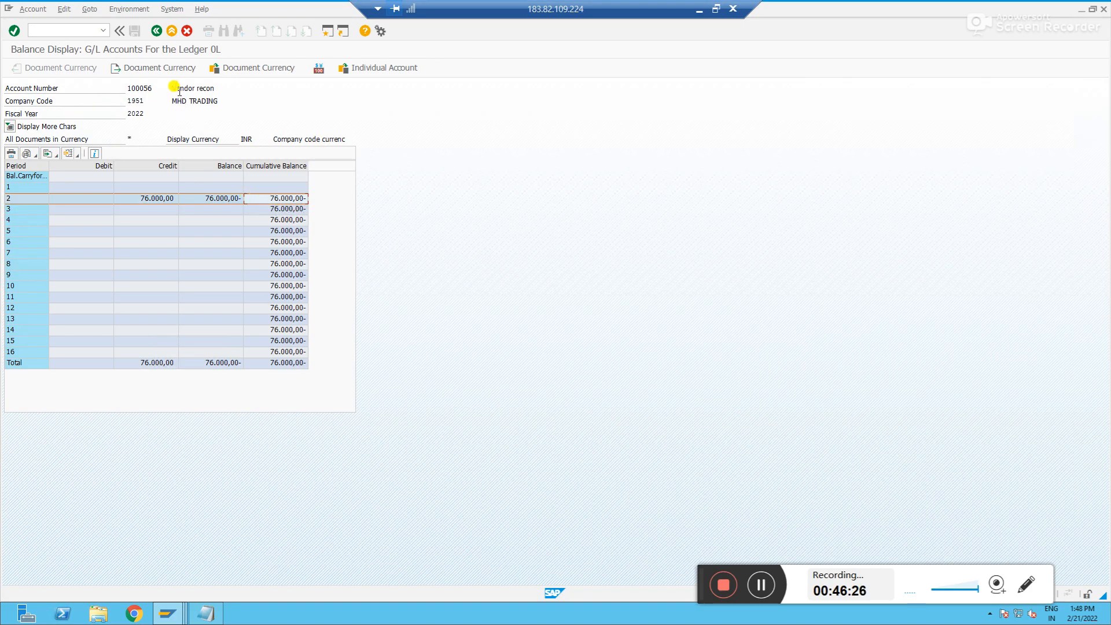
pyautogui.doubleClick(235, 219)
# Start vendor invoice entry with transaction FB60
pyautogui.click(70, 30)
pyautogui.write('/n')
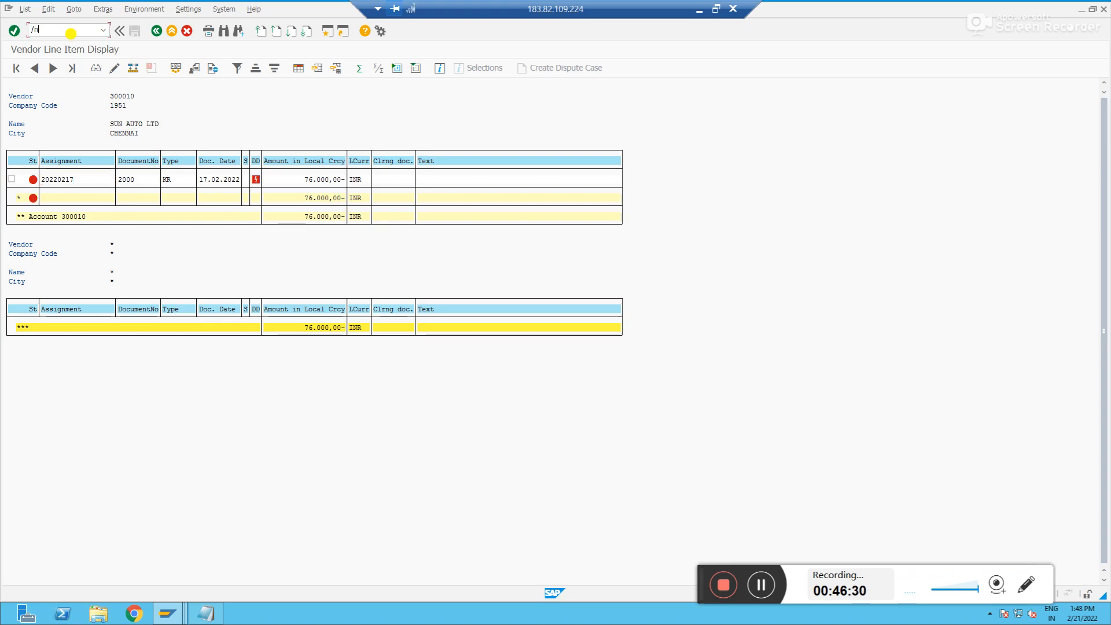
pyautogui.write('fb60')
pyautogui.press('Return')
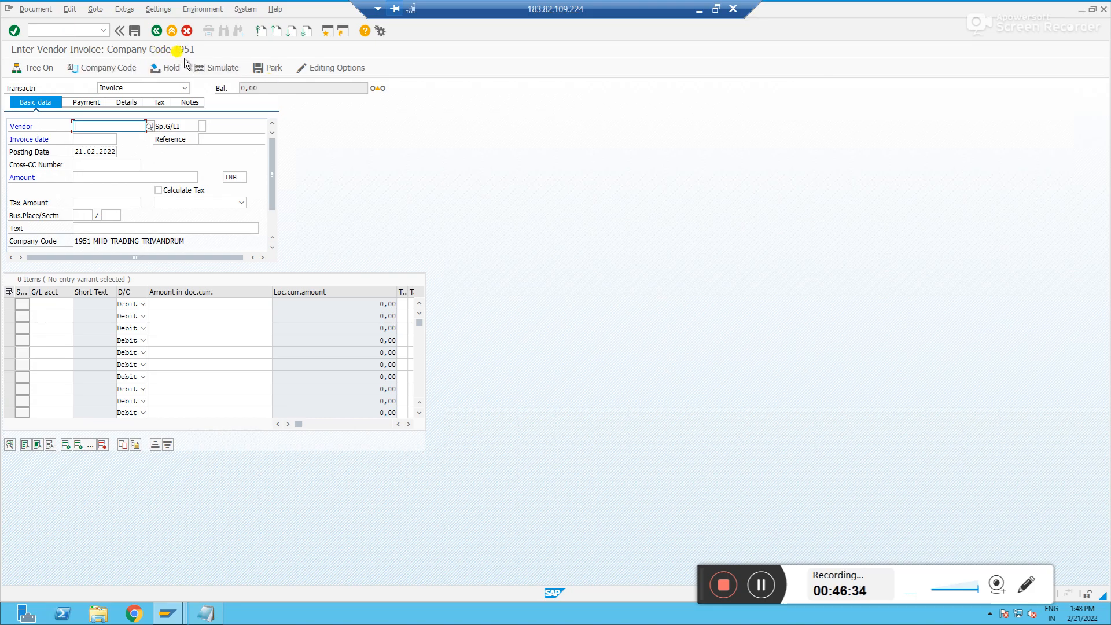
# Confirm company code 1951 and set the invoice date to 21.02.2022
pyautogui.click(96, 68)
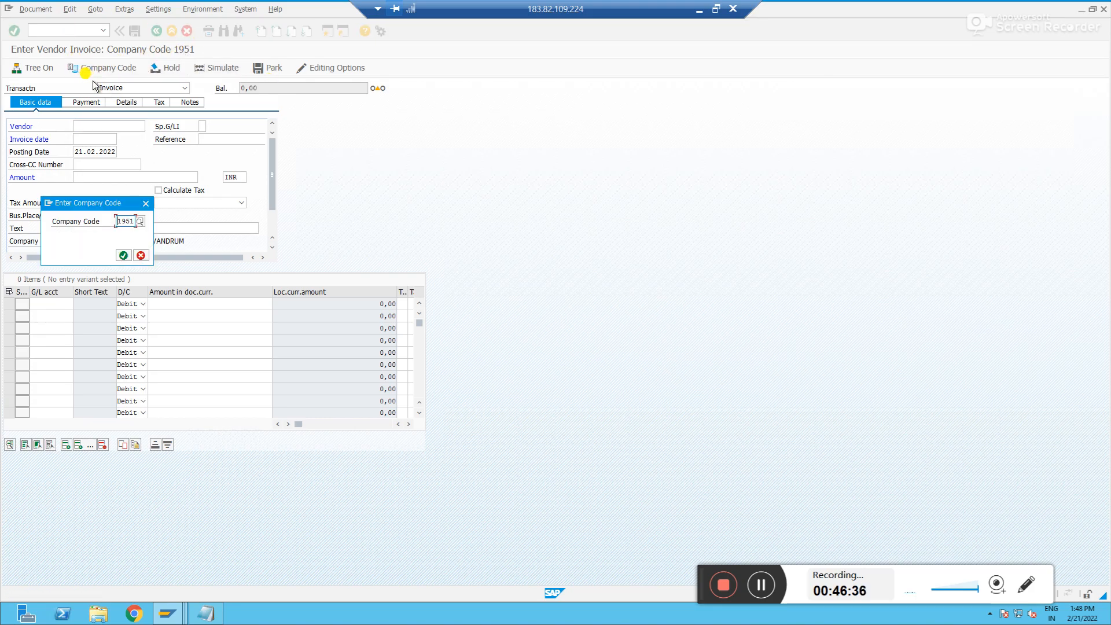
pyautogui.click(123, 255)
pyautogui.write('21022022')
pyautogui.press('Return')
pyautogui.press('Return')
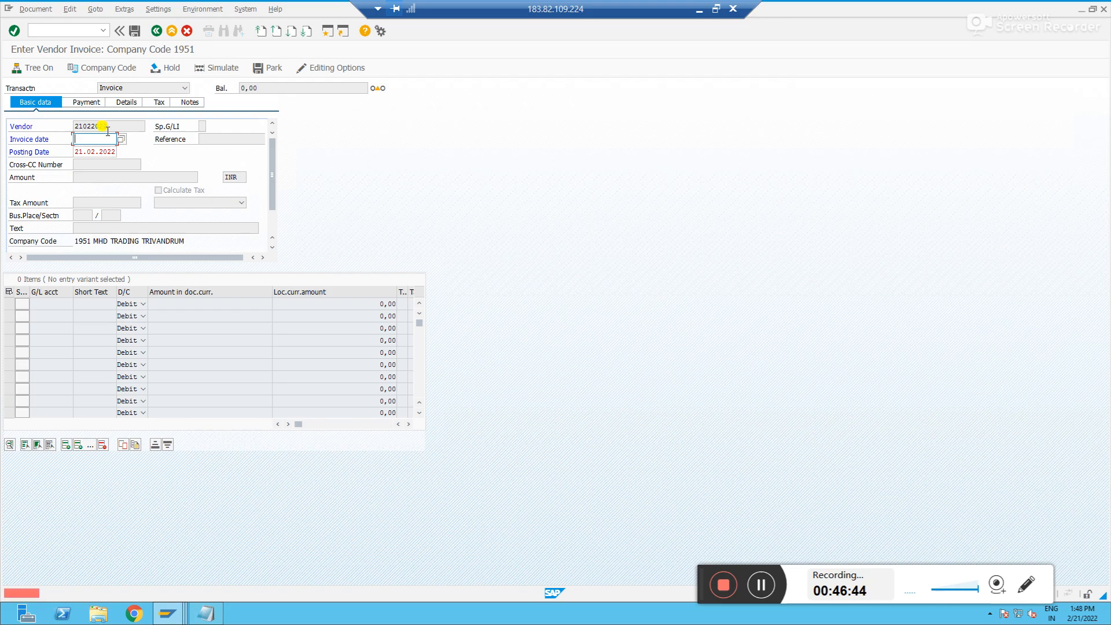
pyautogui.write('21022022')
pyautogui.press('Return')
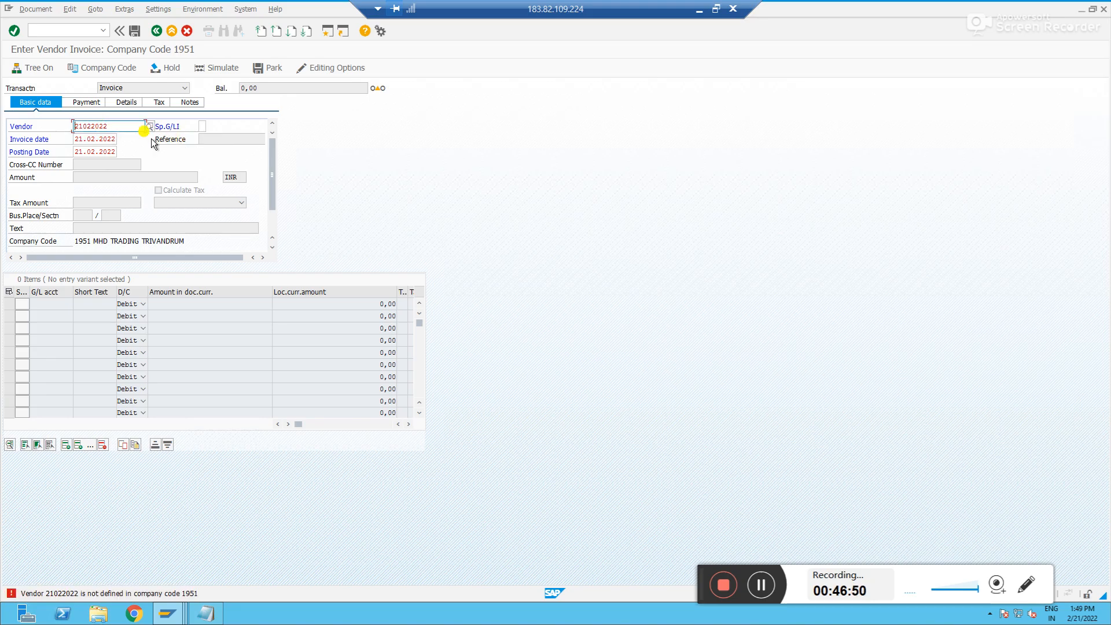
# Replace the vendor entry with vendor 300010 selected from the search list
pyautogui.doubleClick(122, 126)
pyautogui.press('BackSpace')
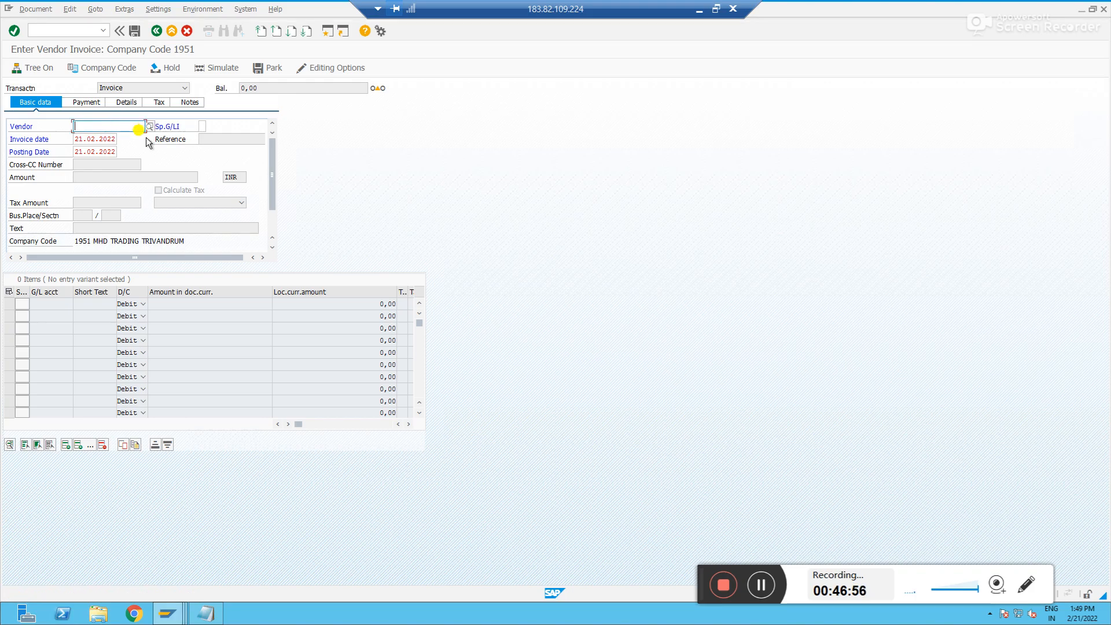
pyautogui.click(148, 129)
pyautogui.press('Return')
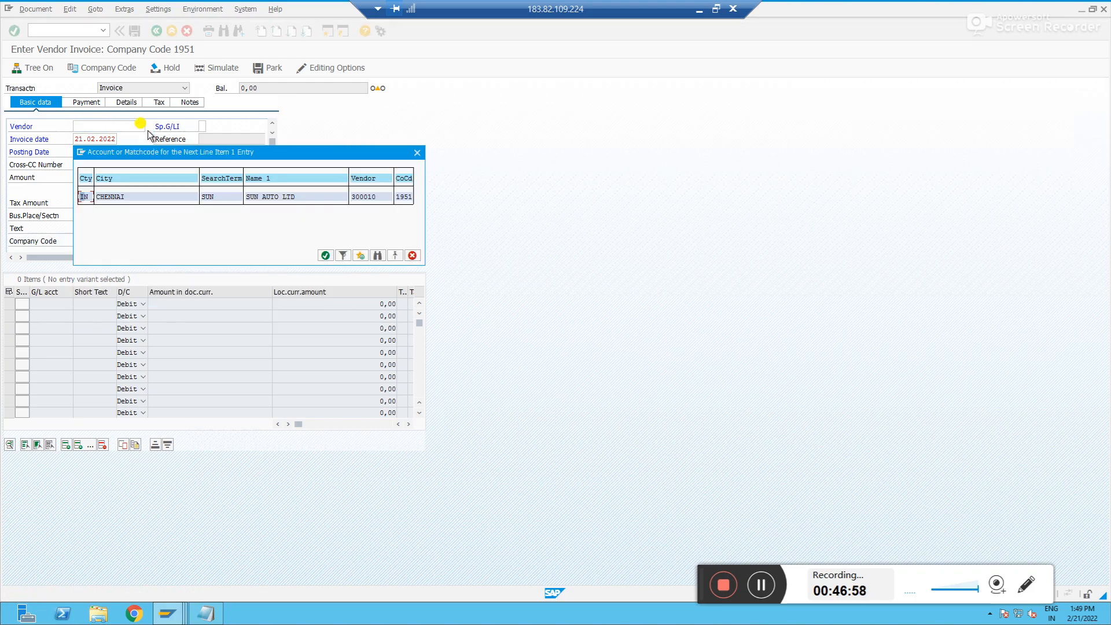
pyautogui.doubleClick(145, 197)
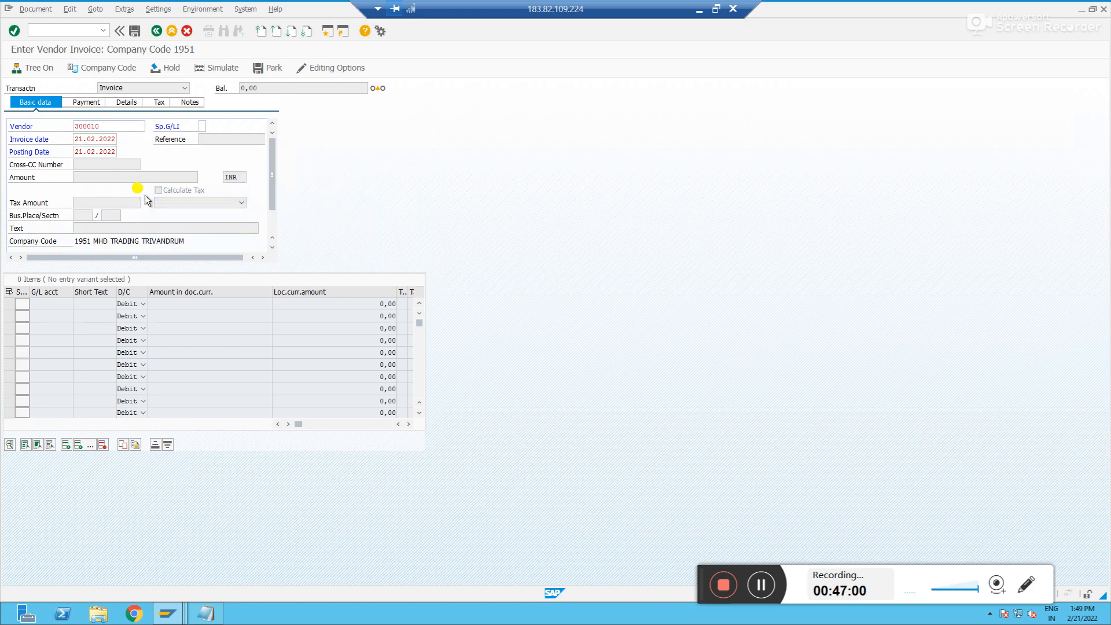
# Set the reference to Invoice and the invoice amount to 10000 INR
pyautogui.click(229, 140)
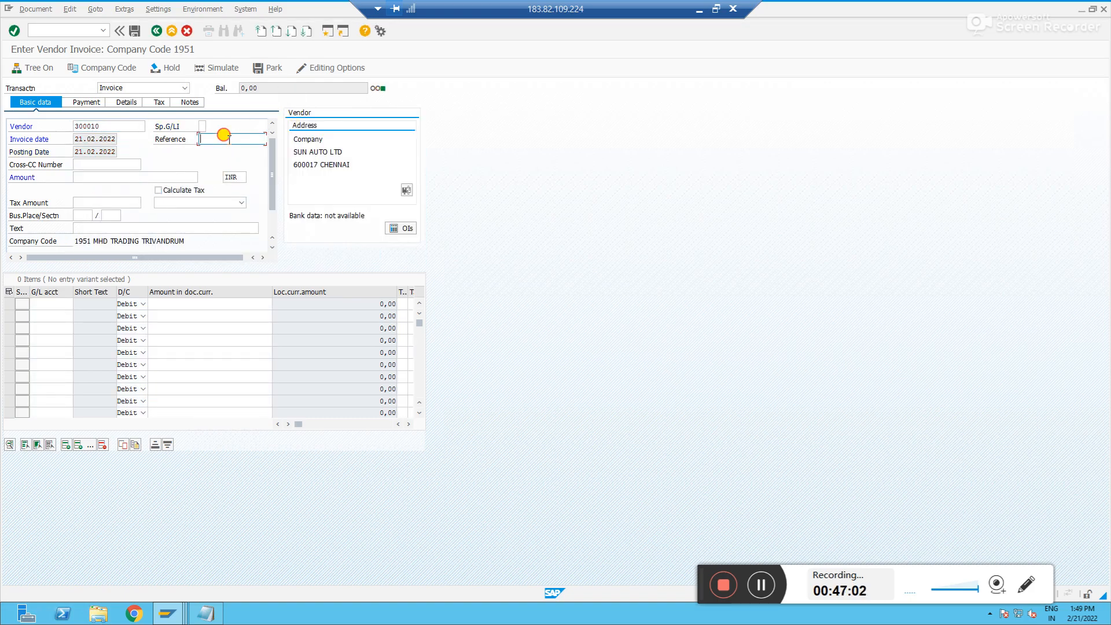
pyautogui.write('INvoice')
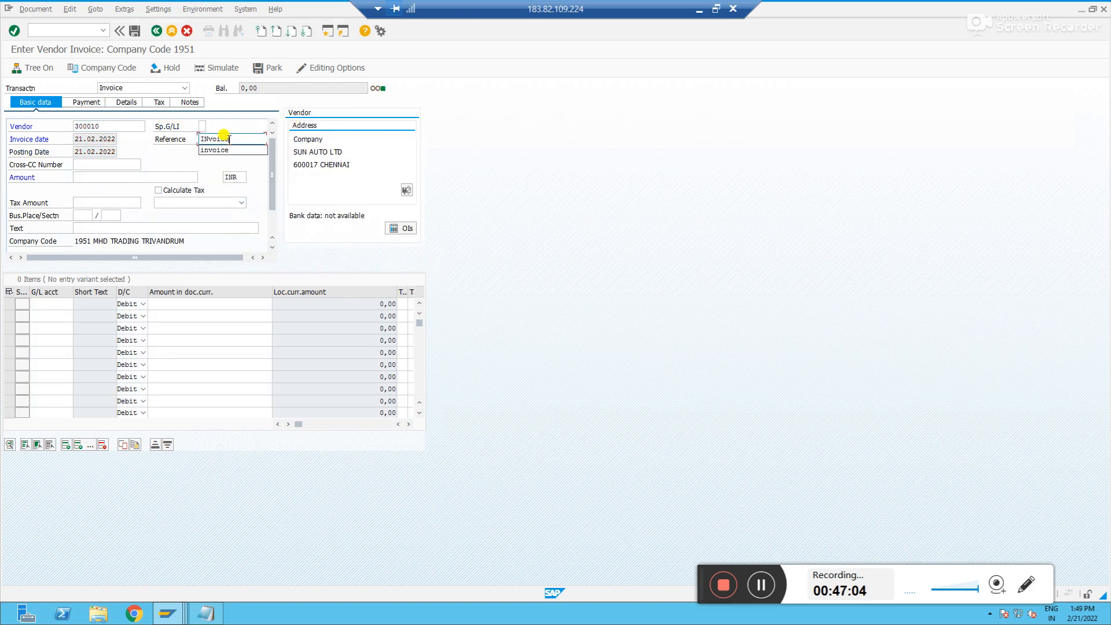
pyautogui.press('BackSpace')
pyautogui.press('BackSpace')
pyautogui.press('BackSpace')
pyautogui.press('BackSpace')
pyautogui.press('BackSpace')
pyautogui.write('nvoice')
pyautogui.press('Tab')
pyautogui.press('Tab')
pyautogui.write('1000')
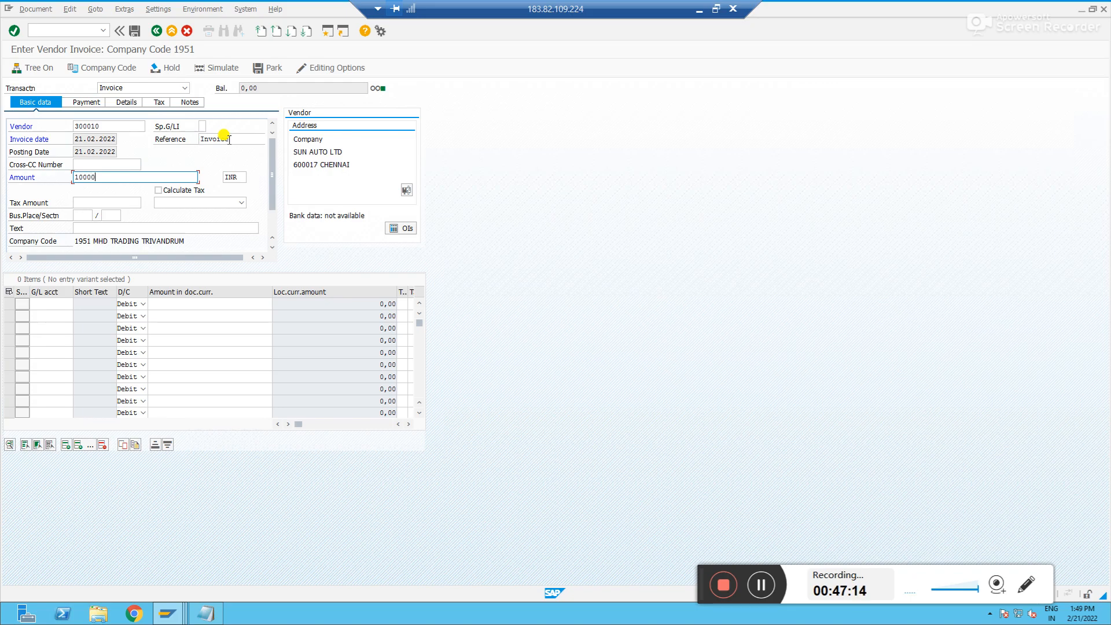
# Enter the header text Vendor invoice
pyautogui.click(158, 225)
pyautogui.write('Vendor')
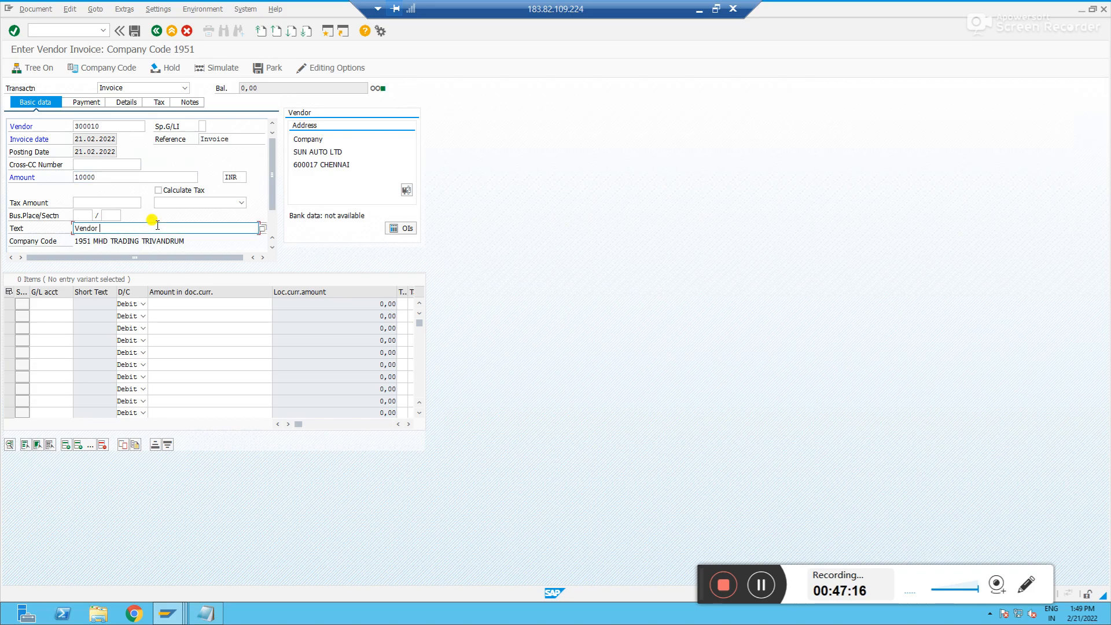
pyautogui.write(' invoice')
pyautogui.press('Return')
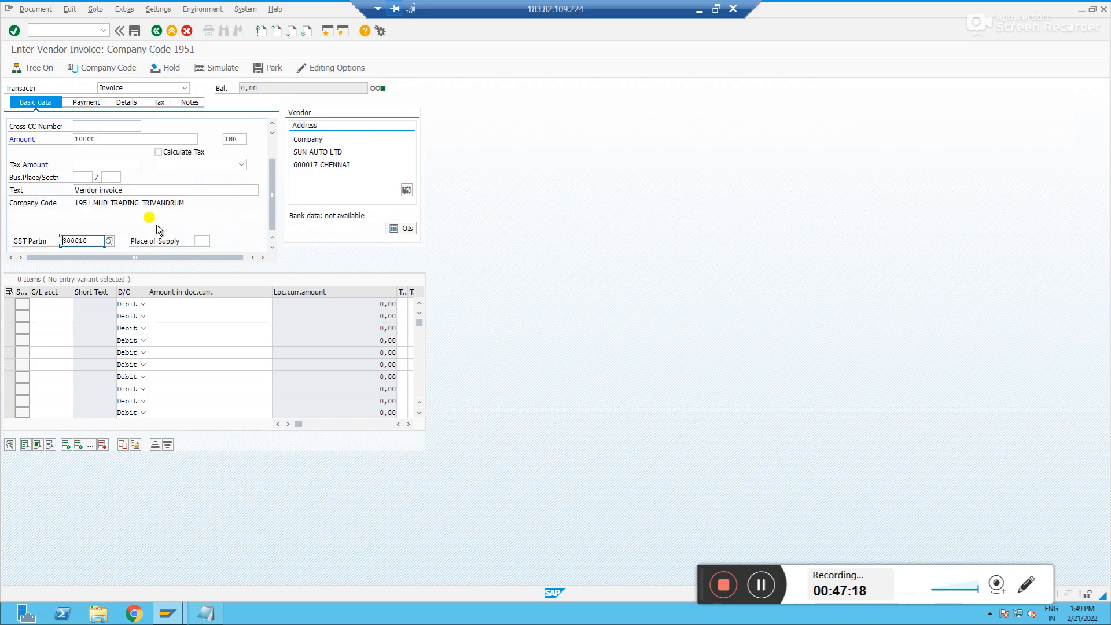
# Add an expense line on G/L account 100151 with the balancing amount set automatically
pyautogui.click(51, 307)
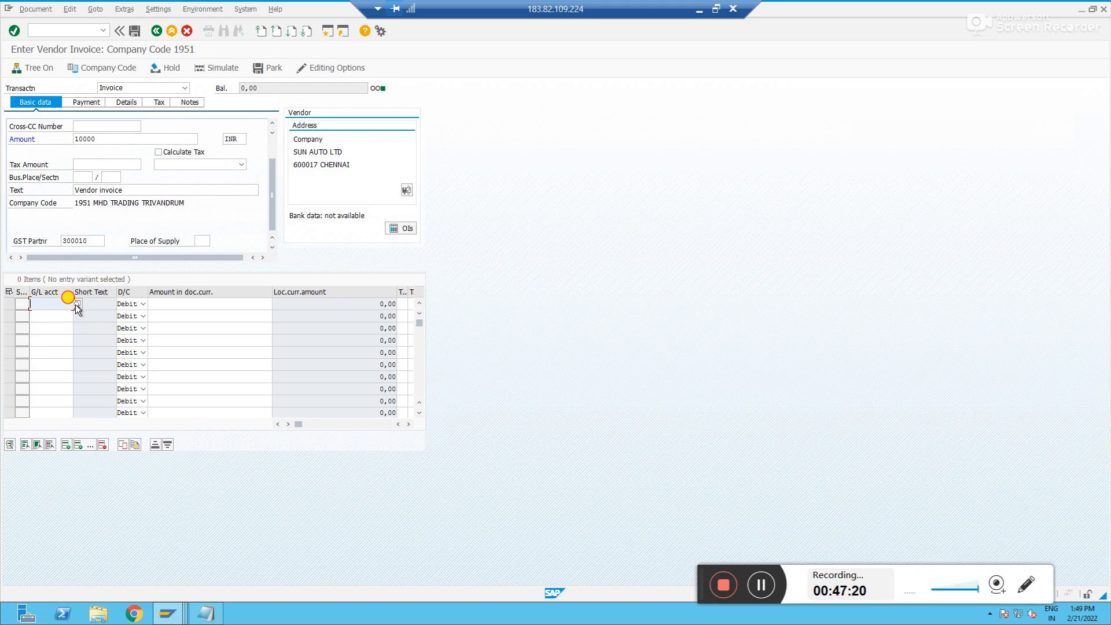
pyautogui.press('F4')
pyautogui.press('Return')
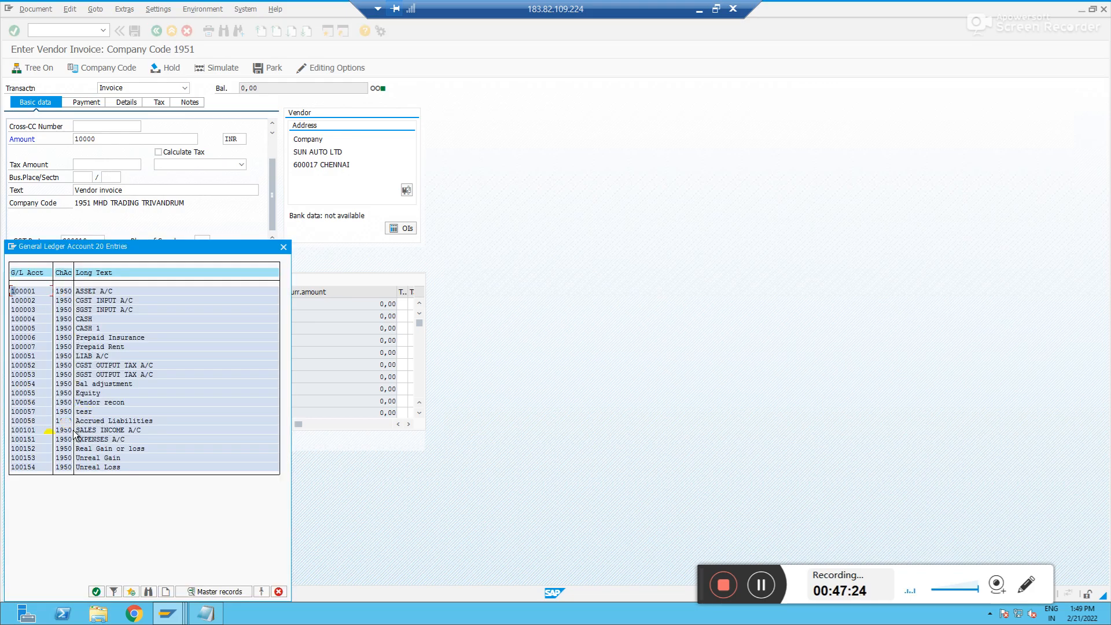
pyautogui.doubleClick(30, 439)
pyautogui.press('Tab')
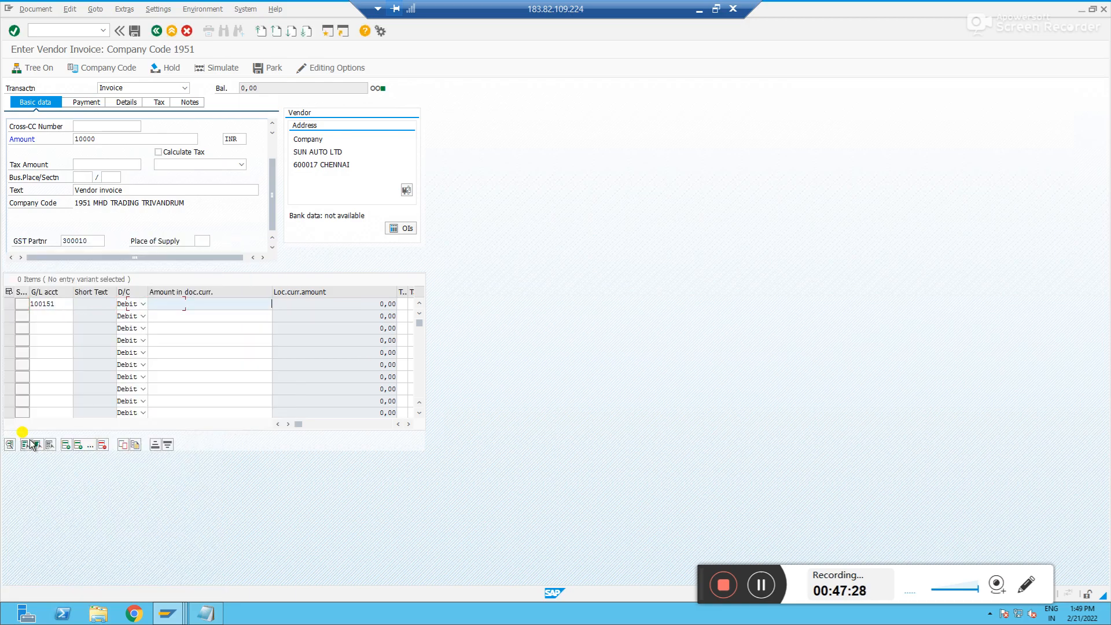
pyautogui.write('*')
pyautogui.press('Return')
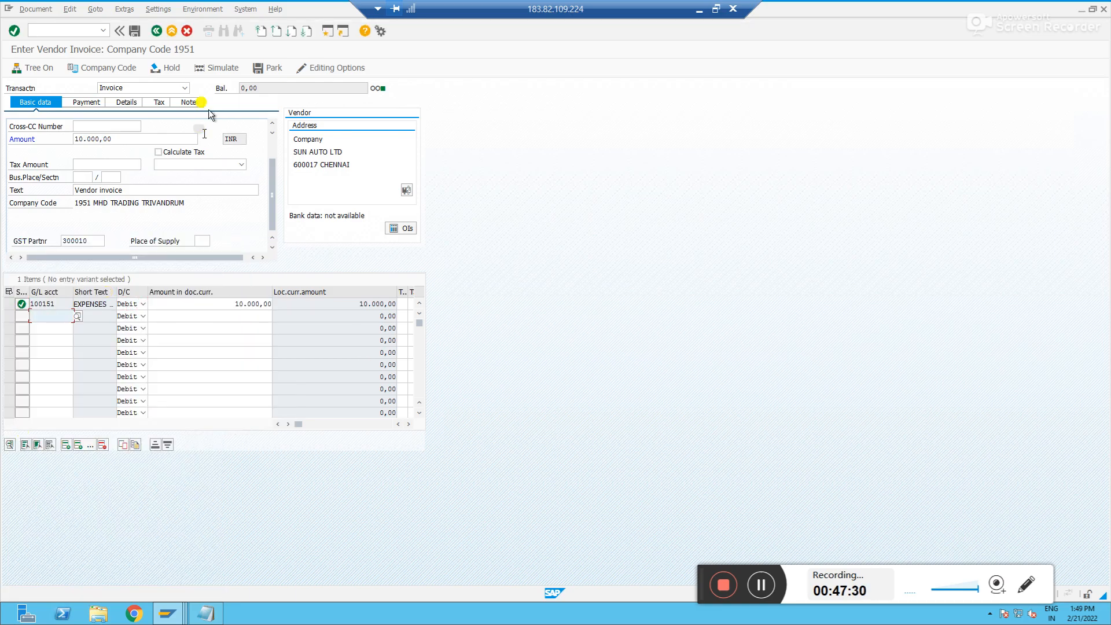
# Simulate and post the vendor invoice
pyautogui.click(209, 70)
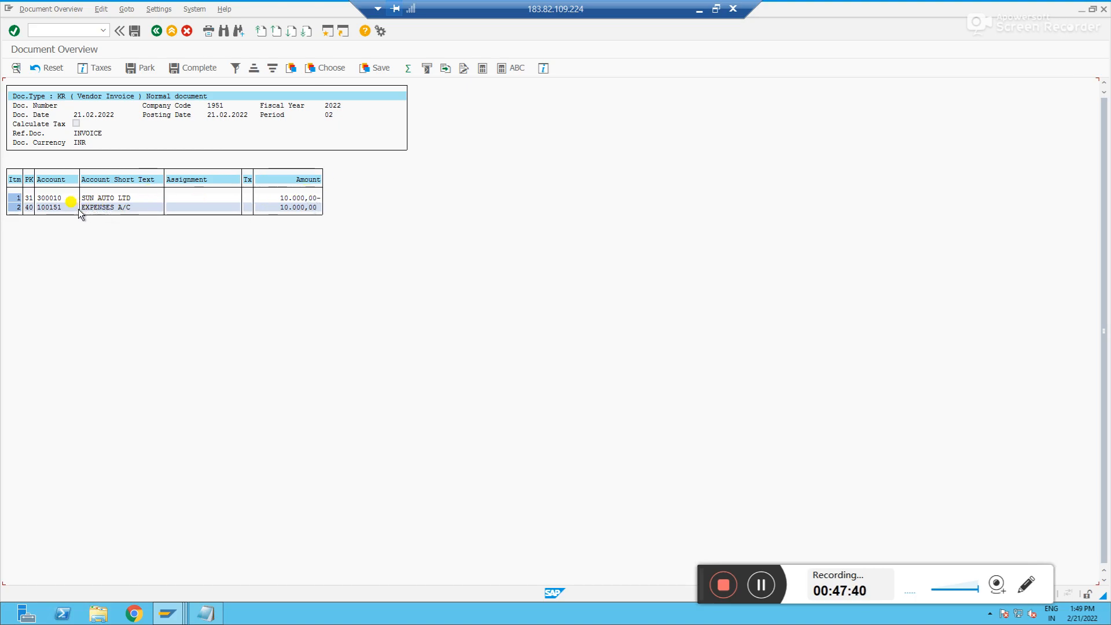
pyautogui.click(135, 32)
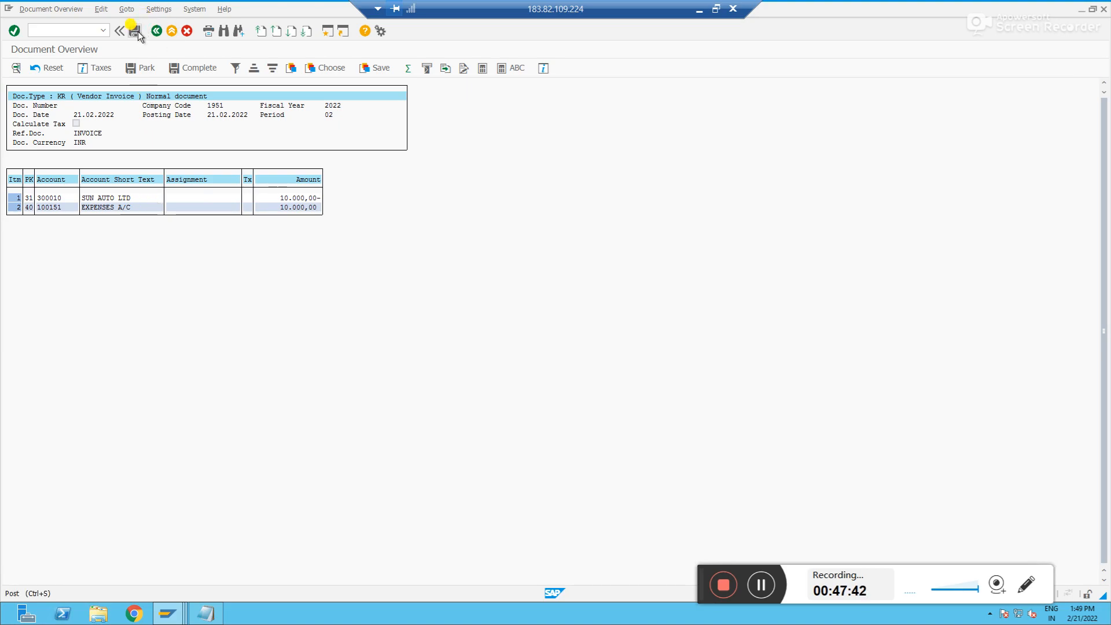
# Refresh the balance display of reconciliation account 100056 for company code 1951
pyautogui.hotkey('alt', 'Tab')
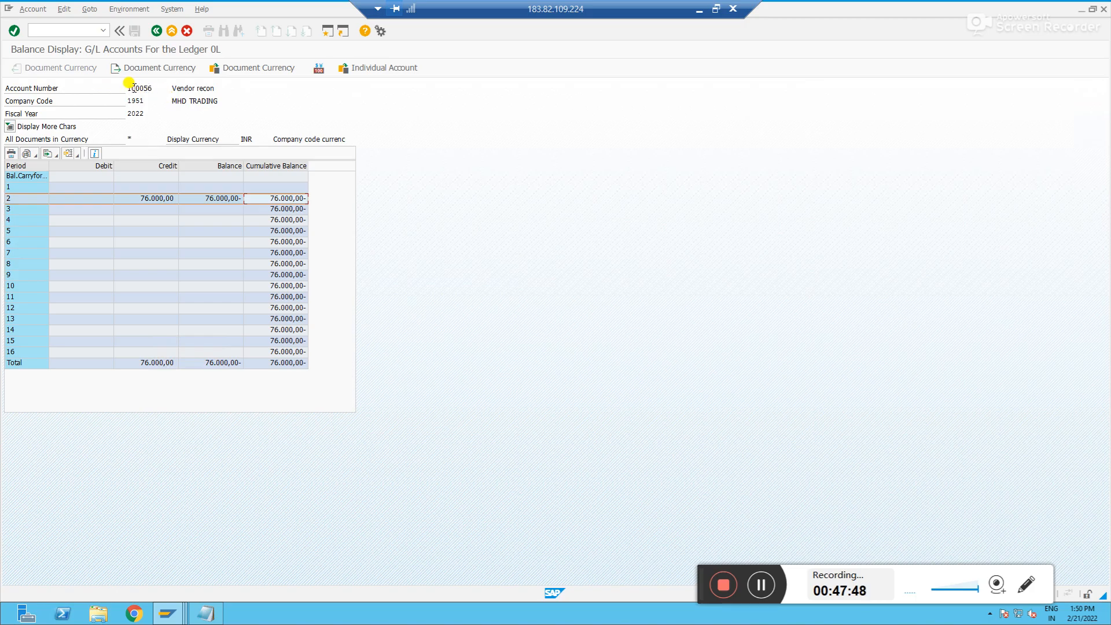
pyautogui.moveTo(156, 88); pyautogui.dragTo(122, 88)
pyautogui.hotkey('ctrl', 'c')
pyautogui.click(33, 13)
pyautogui.click(178, 123)
pyautogui.click(157, 30)
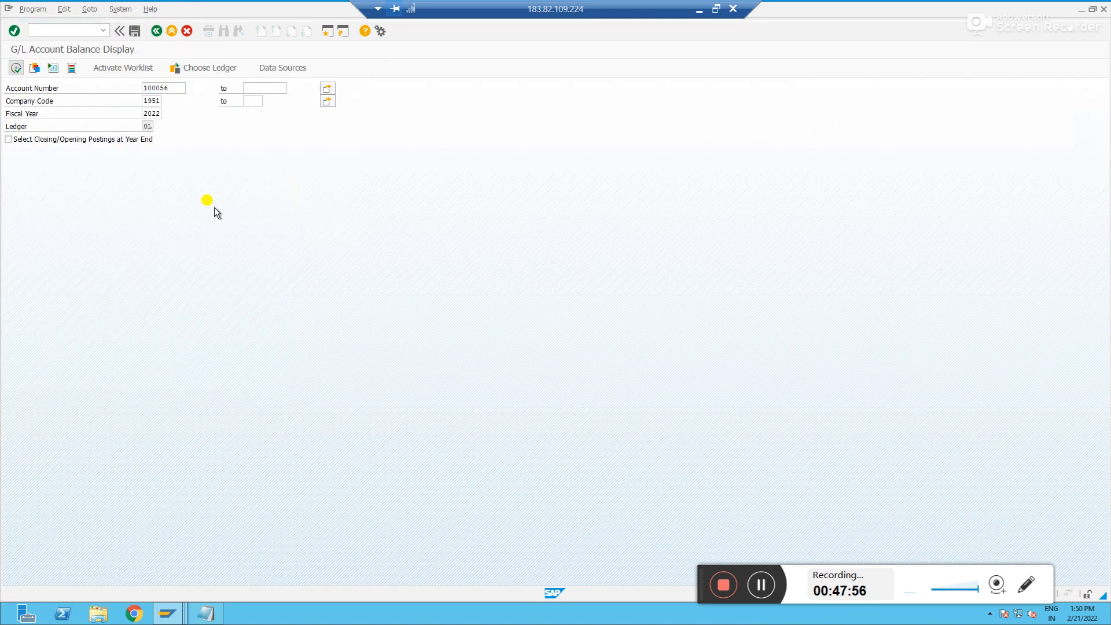
pyautogui.press('F8')
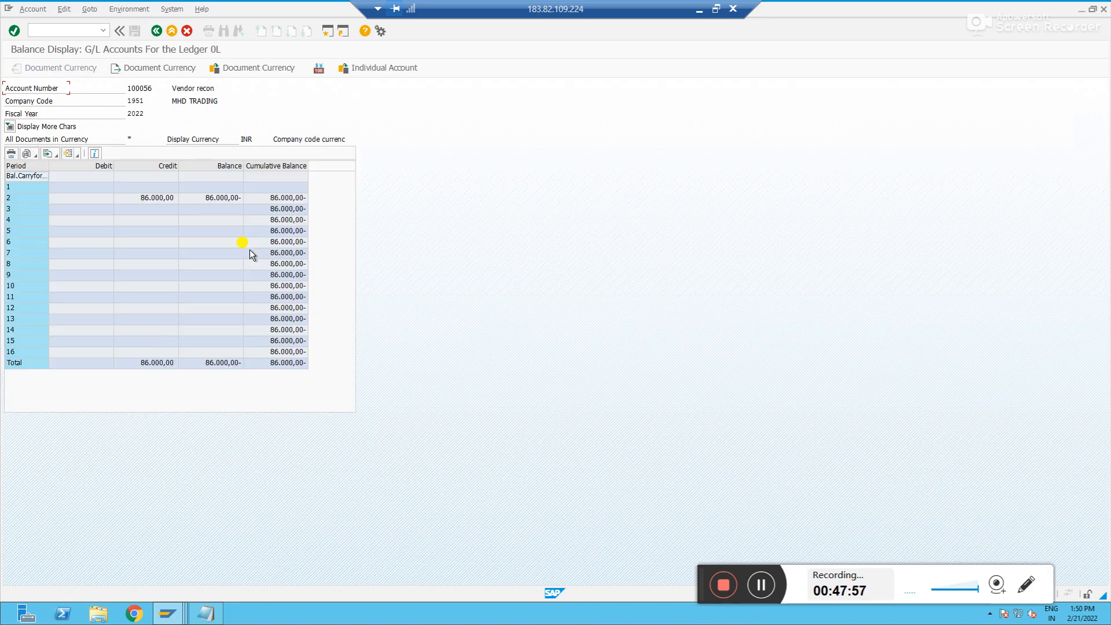
pyautogui.click(290, 201)
# Switch to Notepad to review the notes on activating open item management
pyautogui.hotkey('alt', 'Tab')
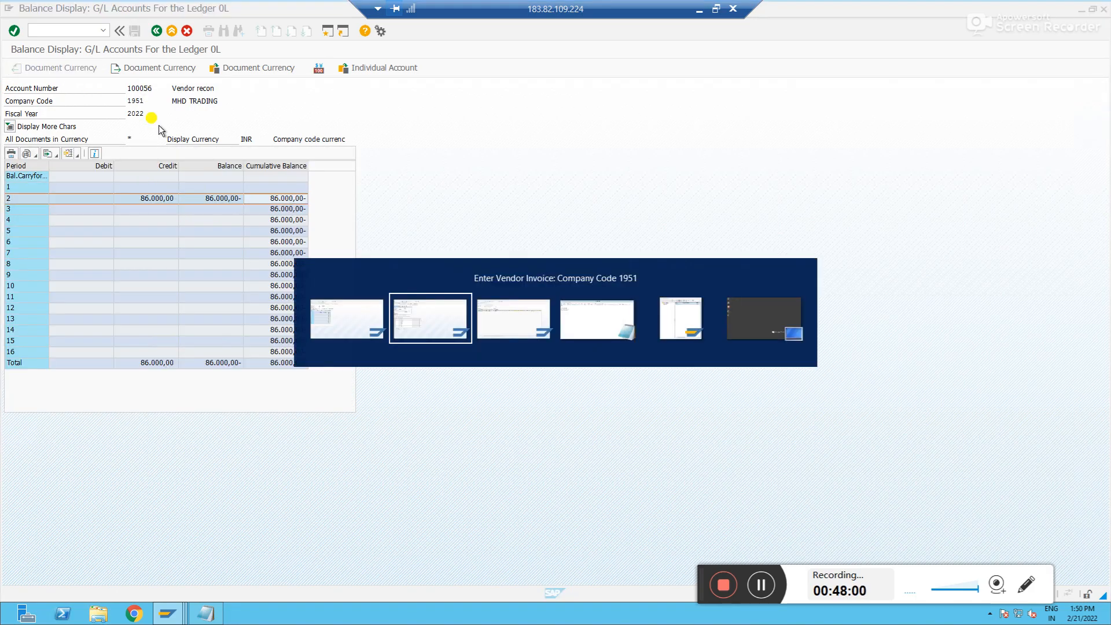
pyautogui.hotkey('alt', 'Tab')
pyautogui.hotkey('alt', 'Tab')
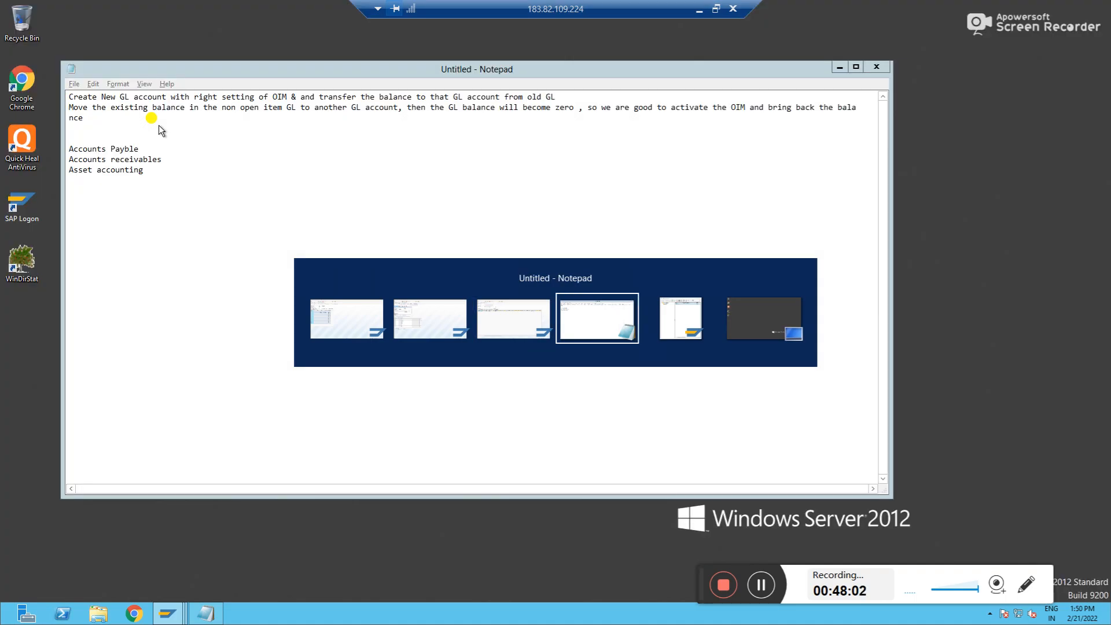
# Return to SAP and run FBL1N to display open line items for vendor 300010 in company code 1951
pyautogui.hotkey('alt', 'shift', 'Tab')
pyautogui.hotkey('alt', 'shift', 'Tab')
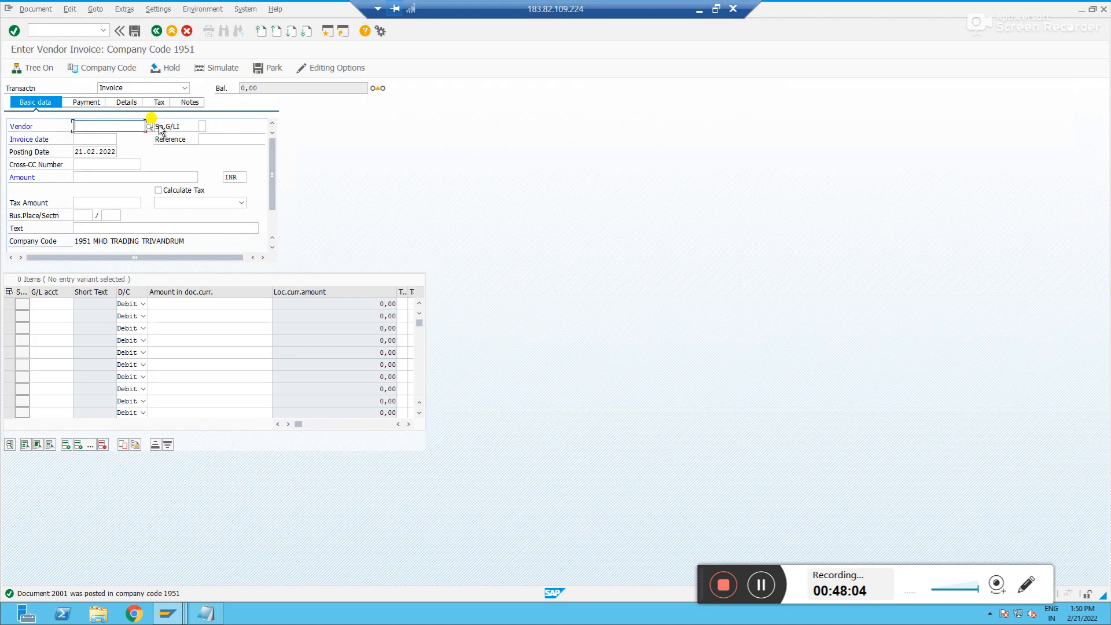
pyautogui.click(66, 31)
pyautogui.write('/')
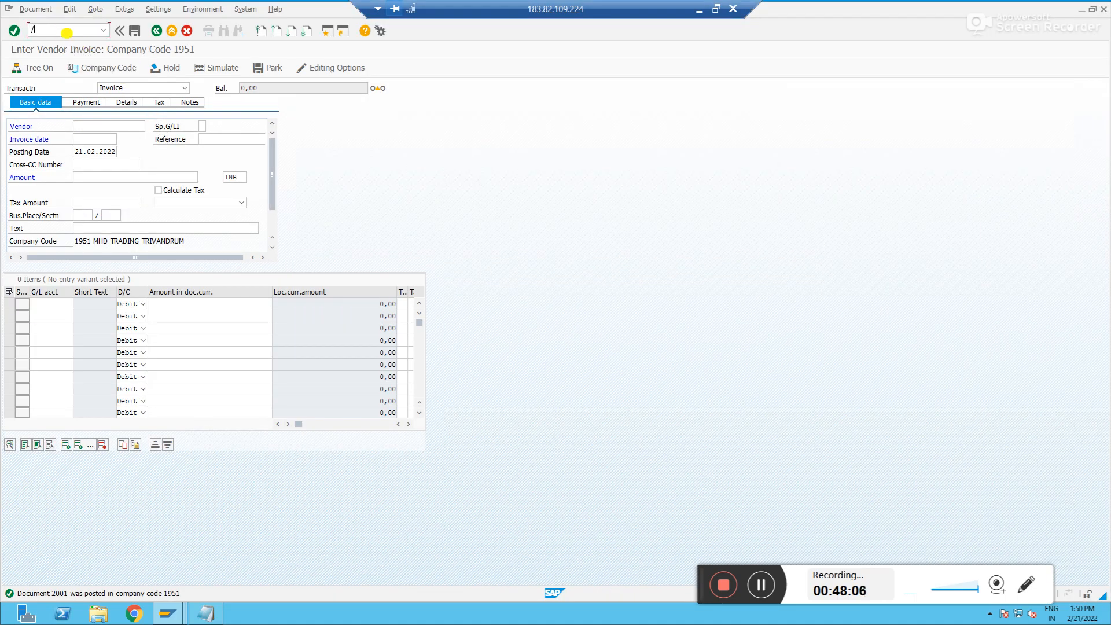
pyautogui.write('nfbl1n')
pyautogui.press('Return')
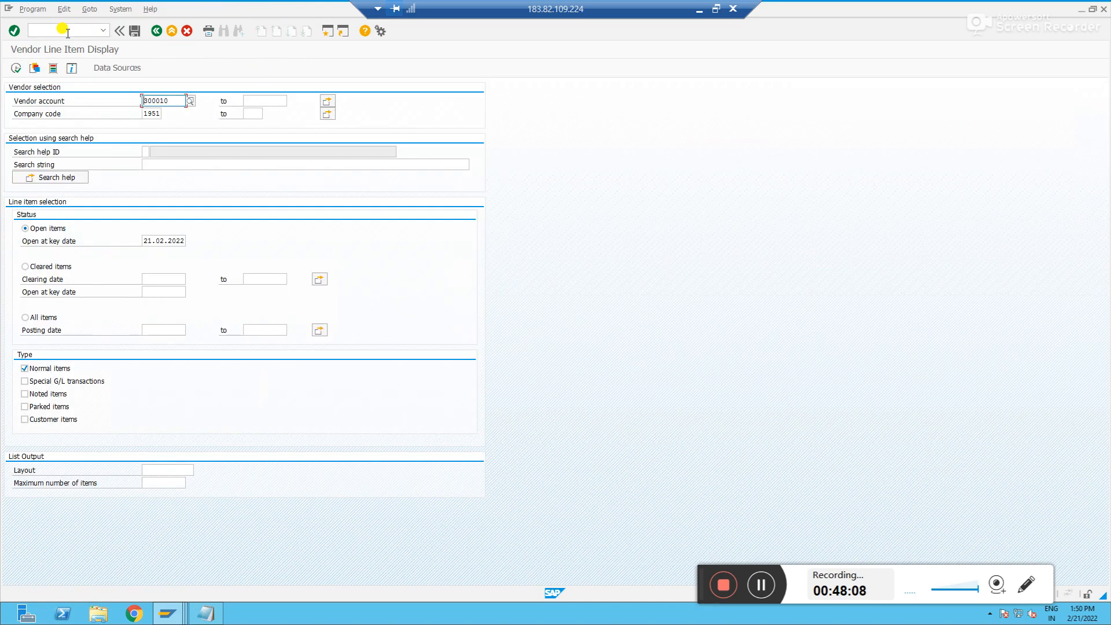
pyautogui.click(15, 68)
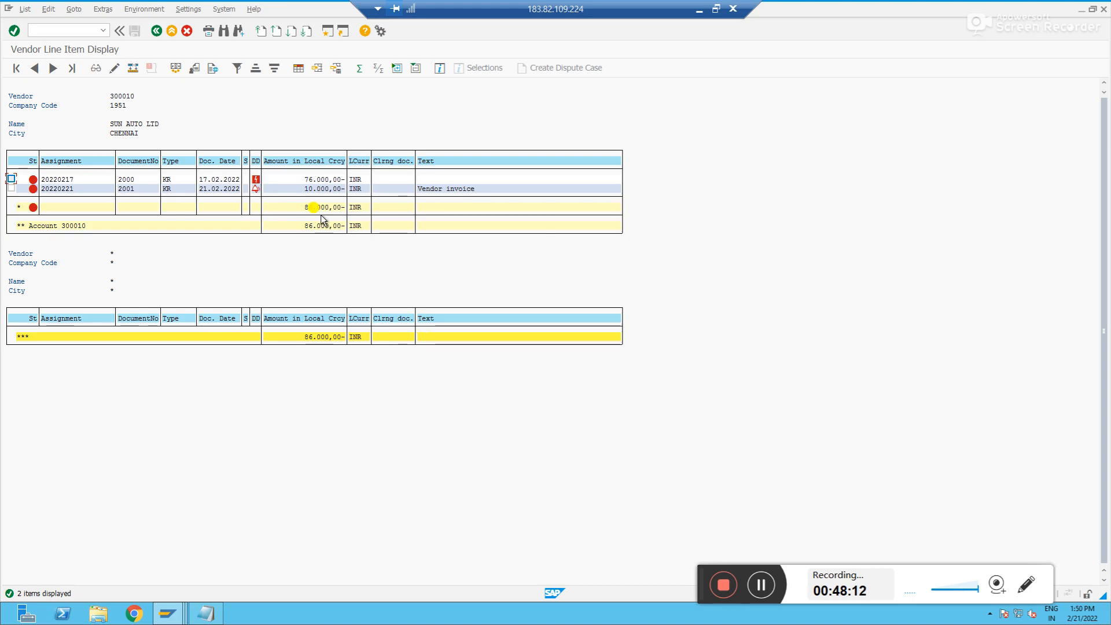
# Compare the period 2 balance of reconciliation account 100056 with the vendor's open line items
pyautogui.hotkey('alt', 'Tab')
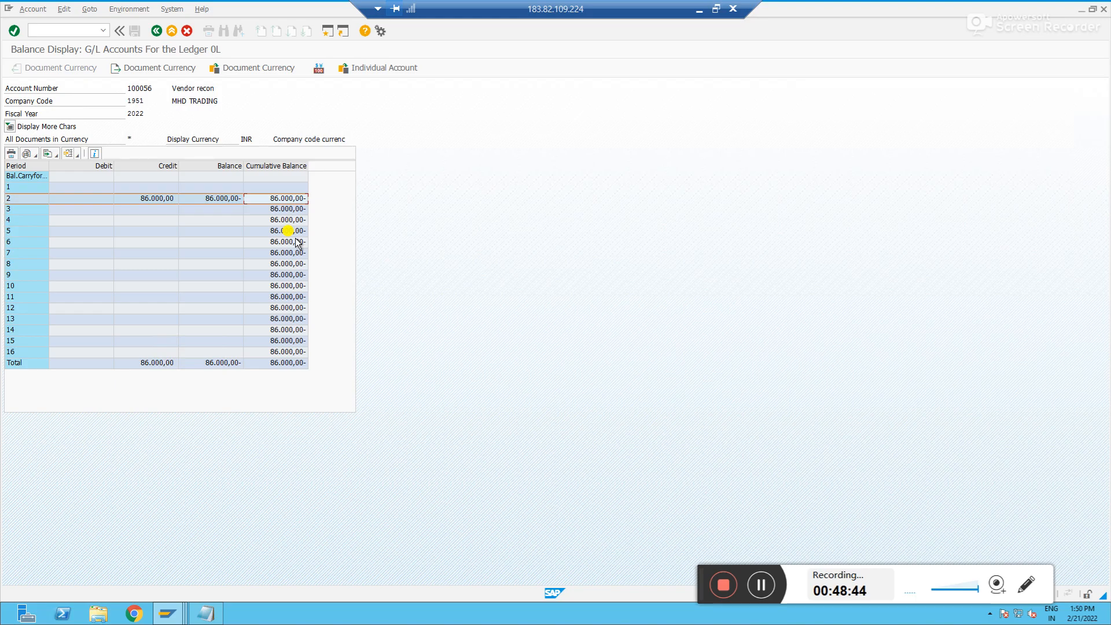
pyautogui.doubleClick(279, 204)
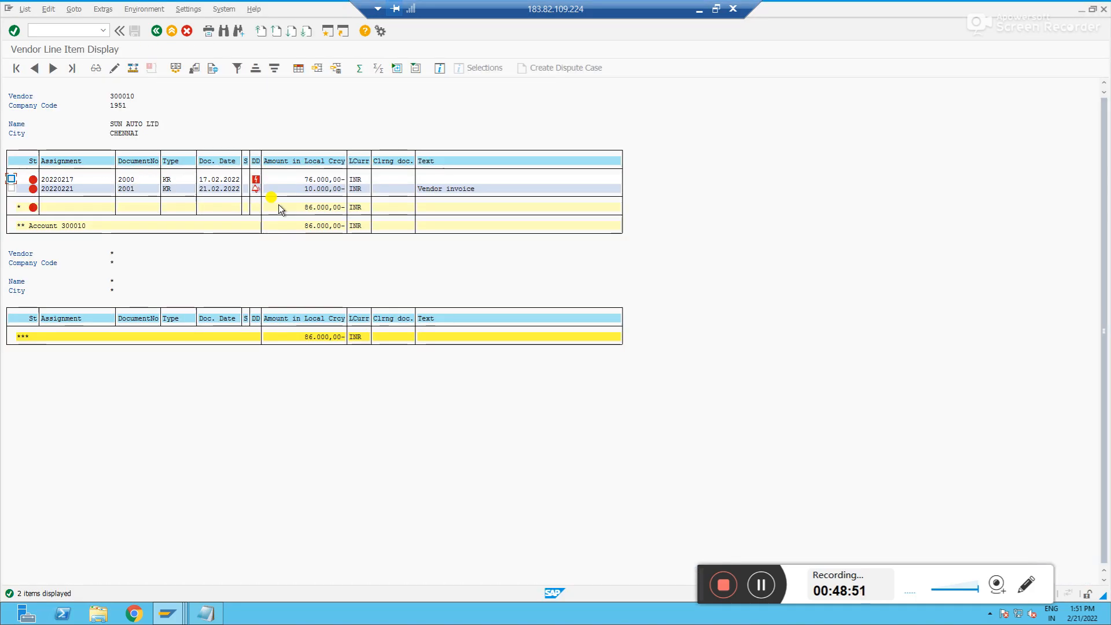
pyautogui.click(696, 9)
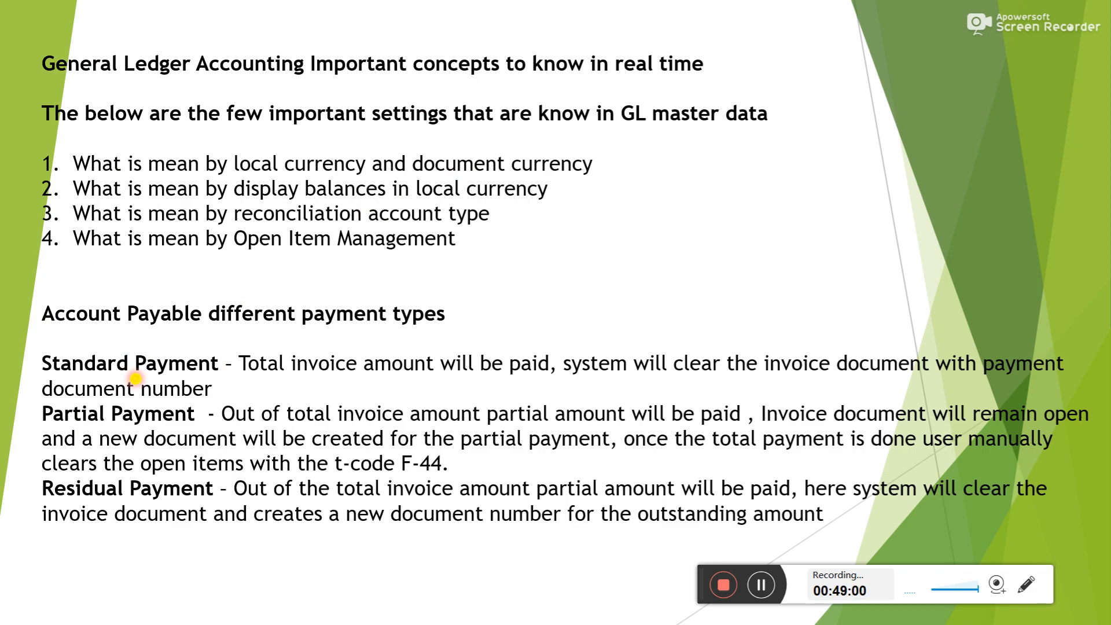
pyautogui.click(724, 539)
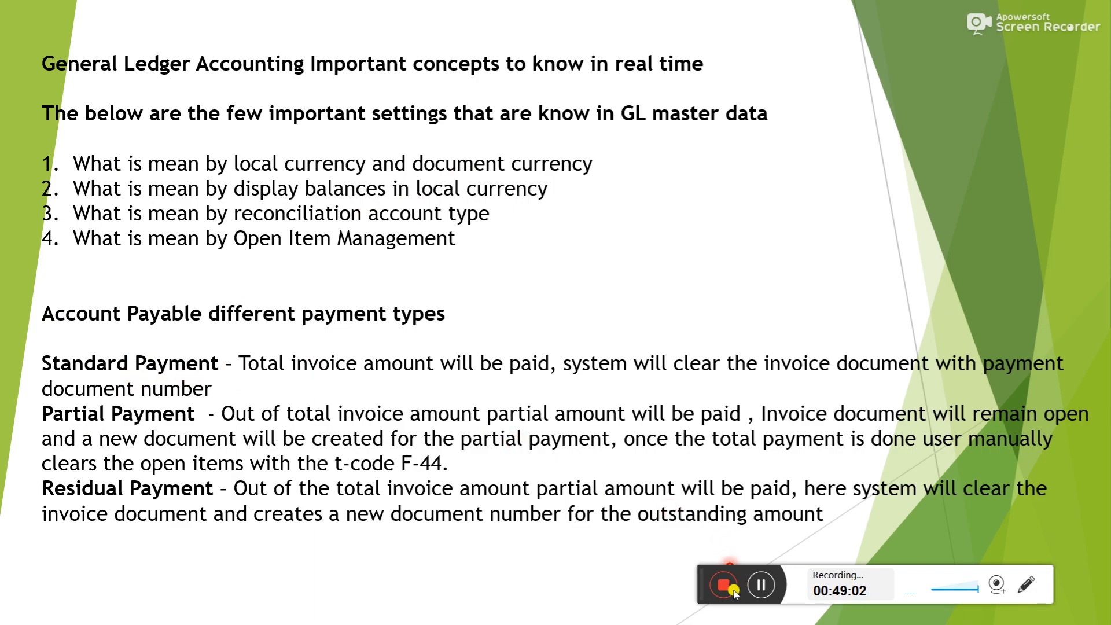